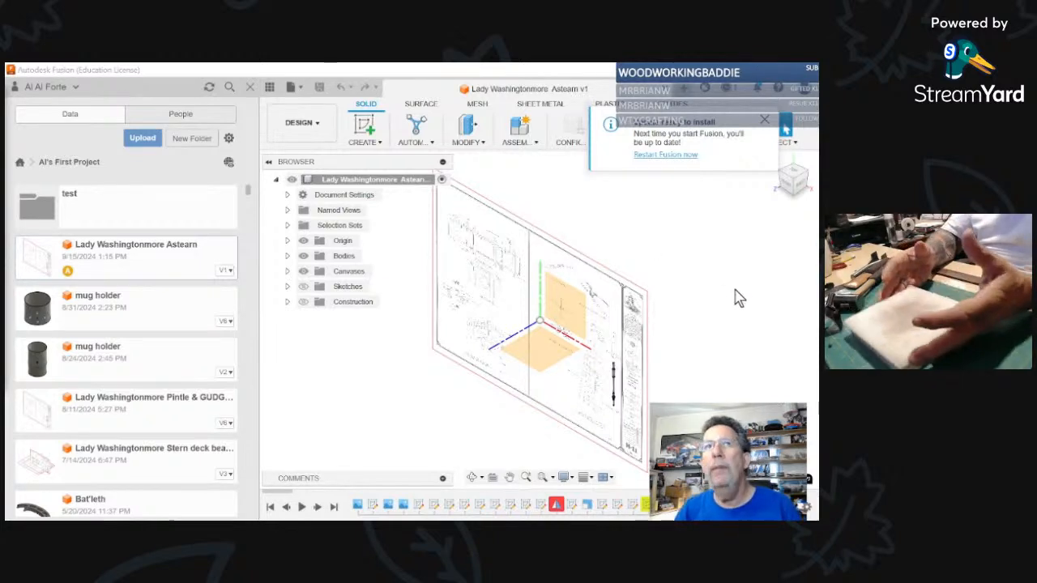
Step: Dismiss the update notice, restart Fusion to install the pending update, and launch Fusion again
{"action": "left_click", "coordinate": [764, 121]}
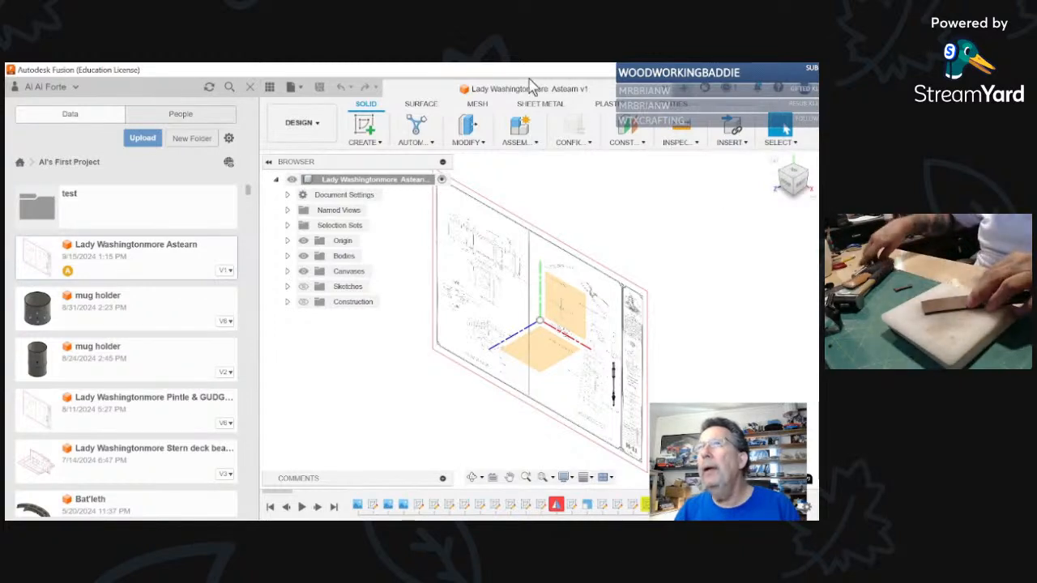
{"action": "left_click", "coordinate": [294, 86]}
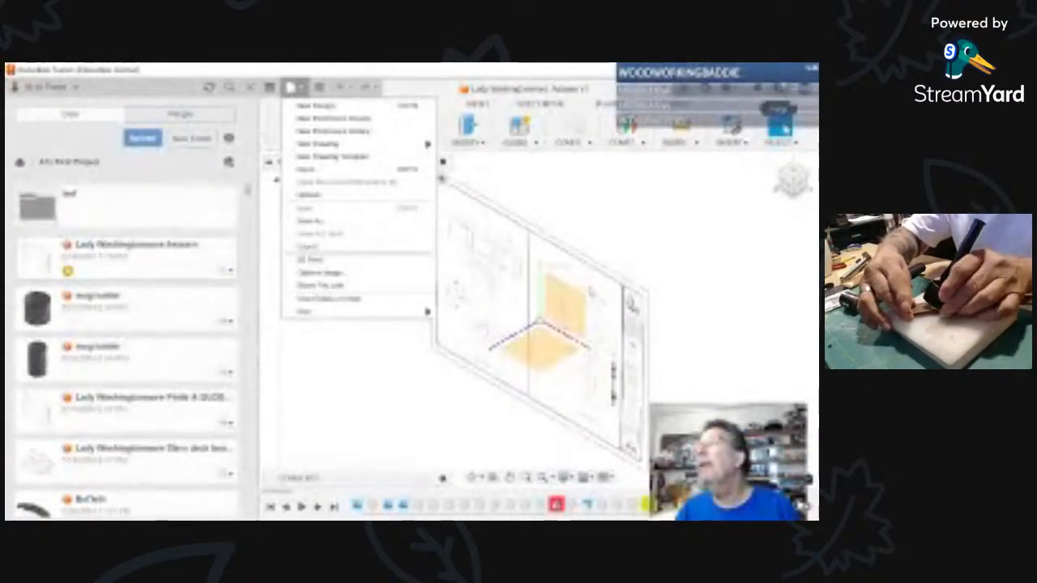
{"action": "left_click", "coordinate": [727, 90]}
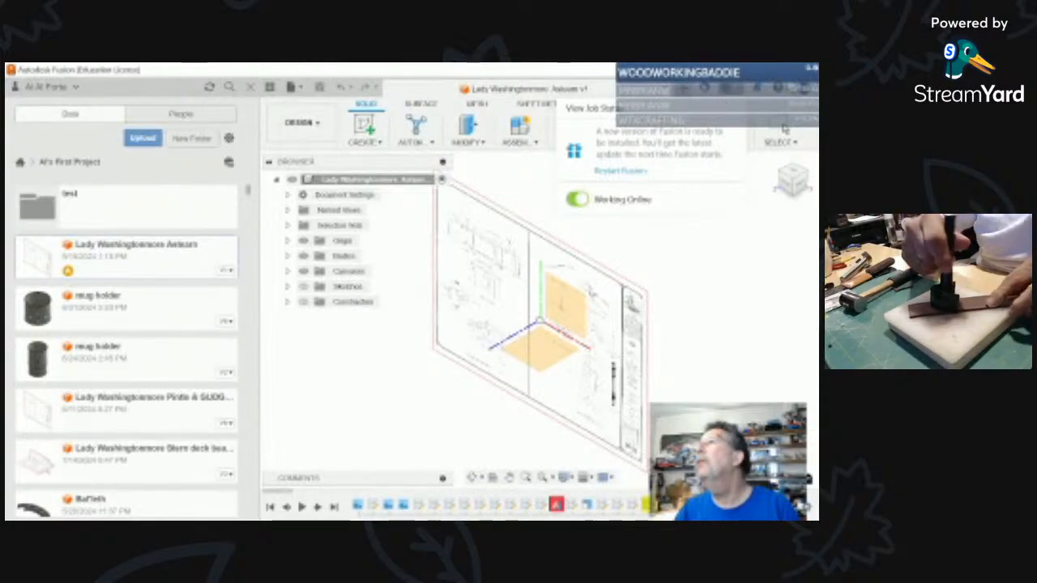
{"action": "left_click", "coordinate": [622, 171]}
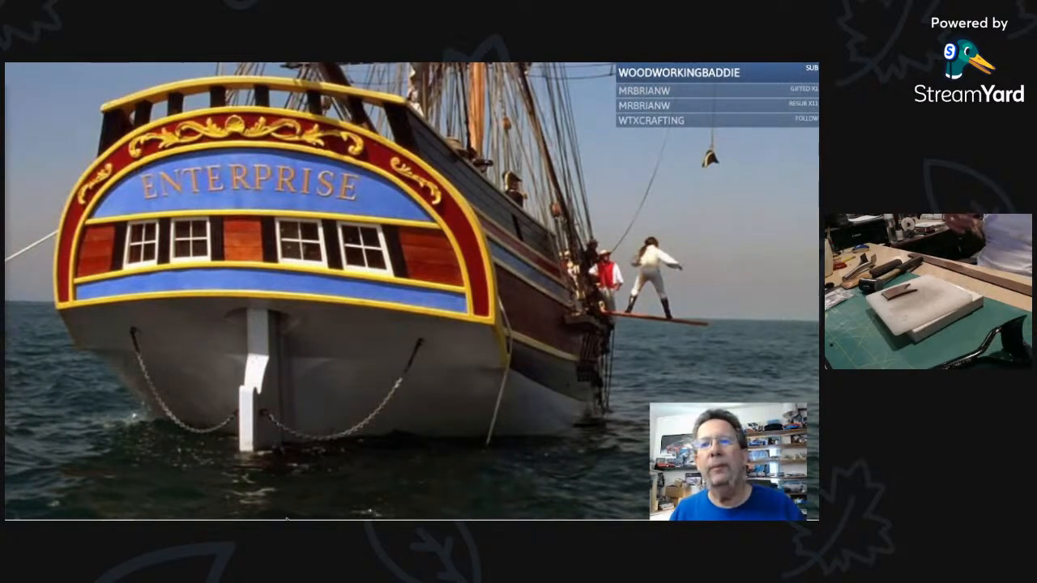
{"action": "mouse_move", "coordinate": [364, 517]}
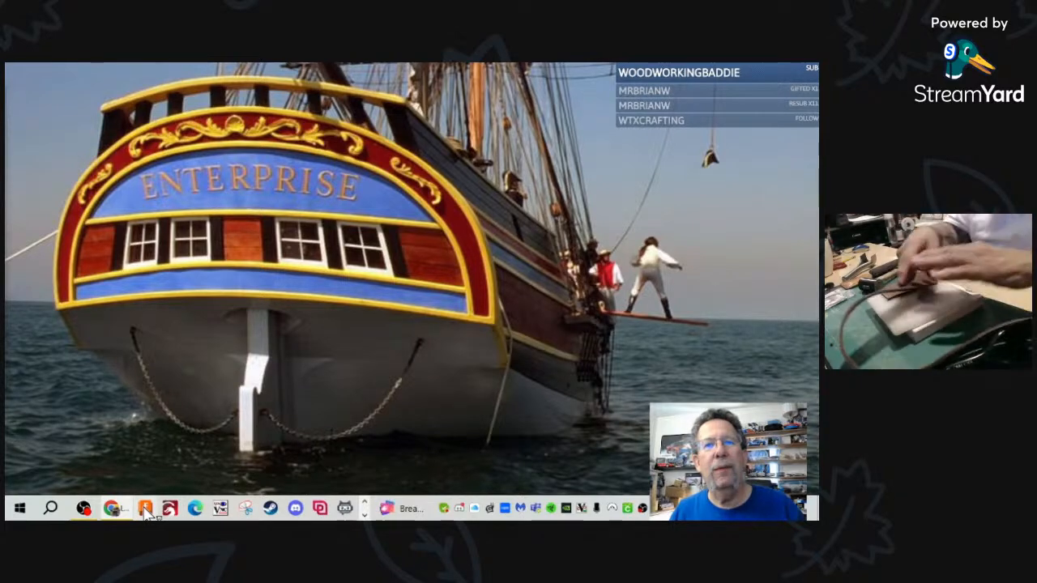
{"action": "left_click", "coordinate": [146, 508]}
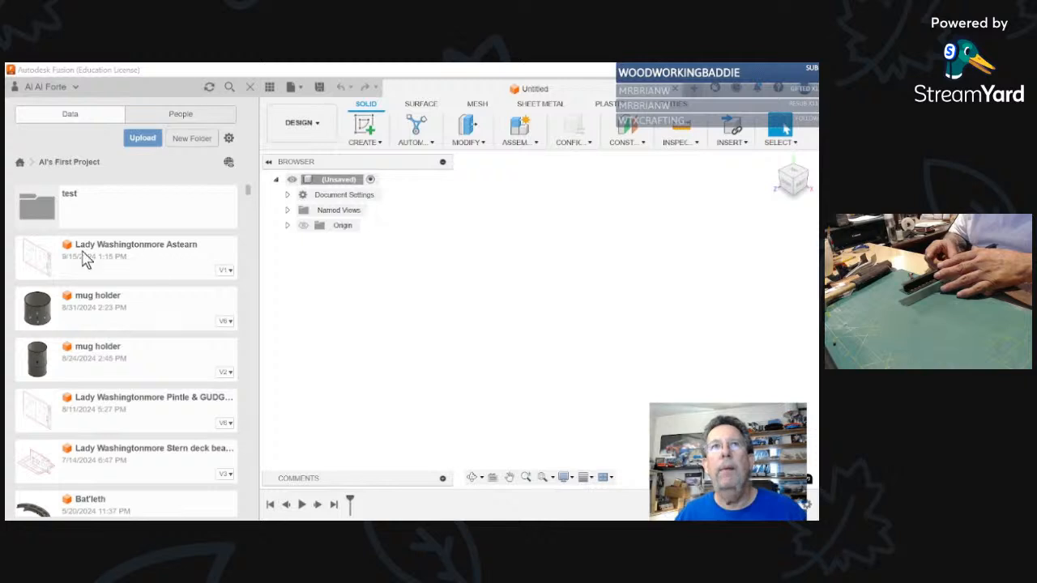
Step: Open the Lady Washingtonmore Astearn design in front view and hide the project data list
{"action": "left_click", "coordinate": [123, 259]}
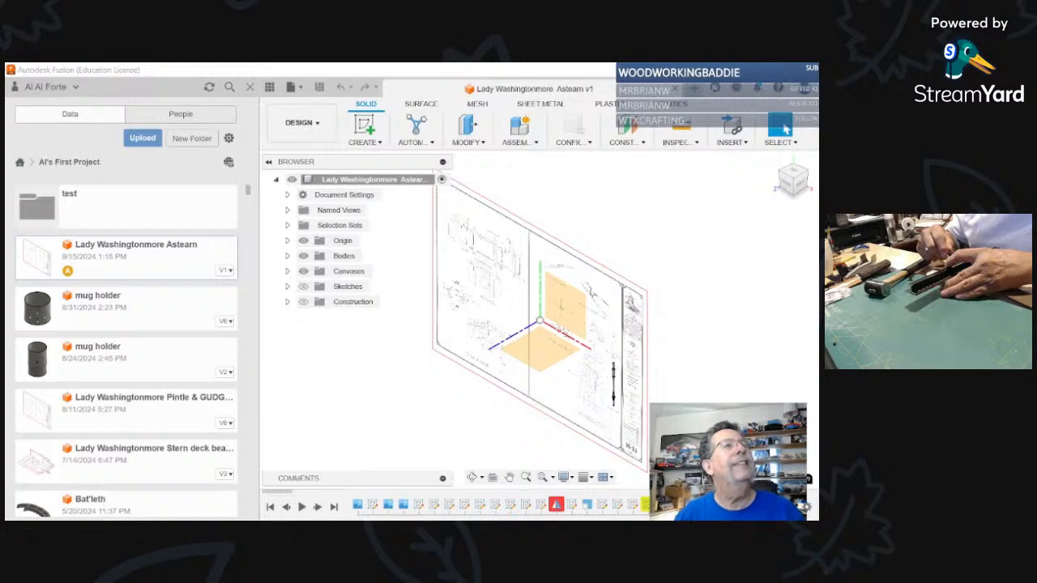
{"action": "left_click", "coordinate": [786, 193]}
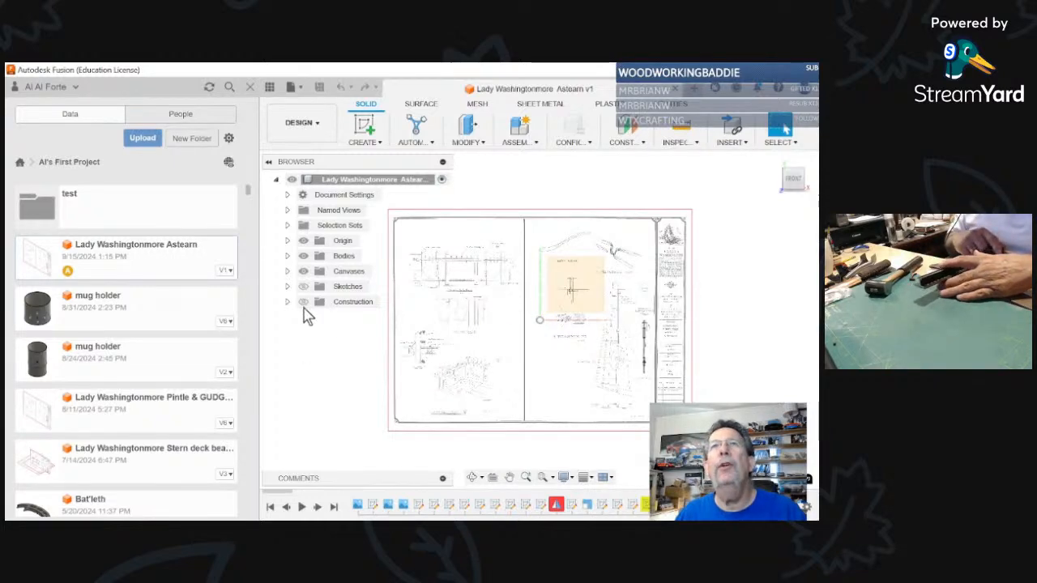
{"action": "left_click", "coordinate": [250, 87]}
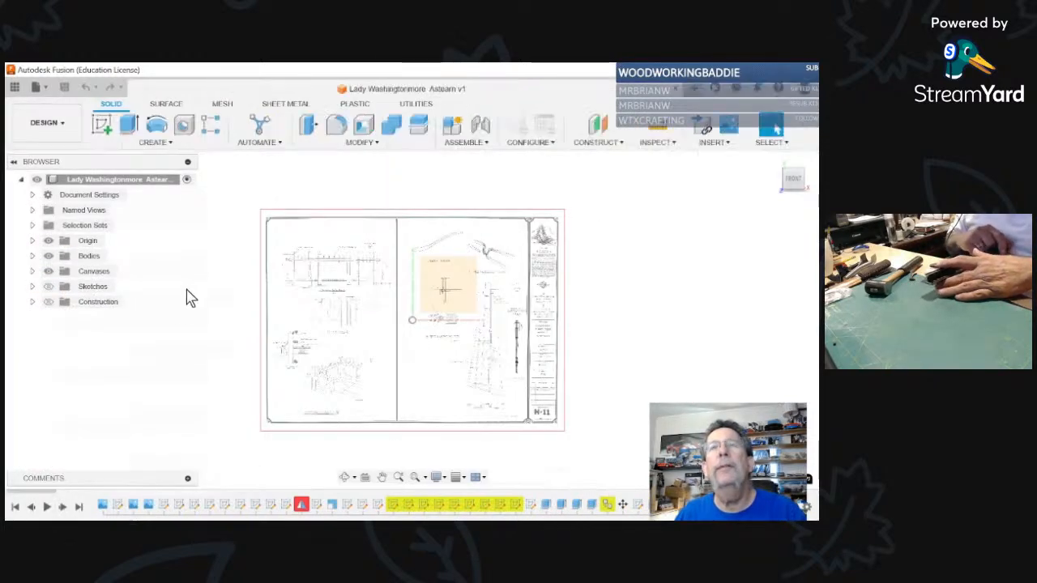
{"action": "scroll", "coordinate": [393, 355], "scroll_direction": "up", "scroll_amount": 8}
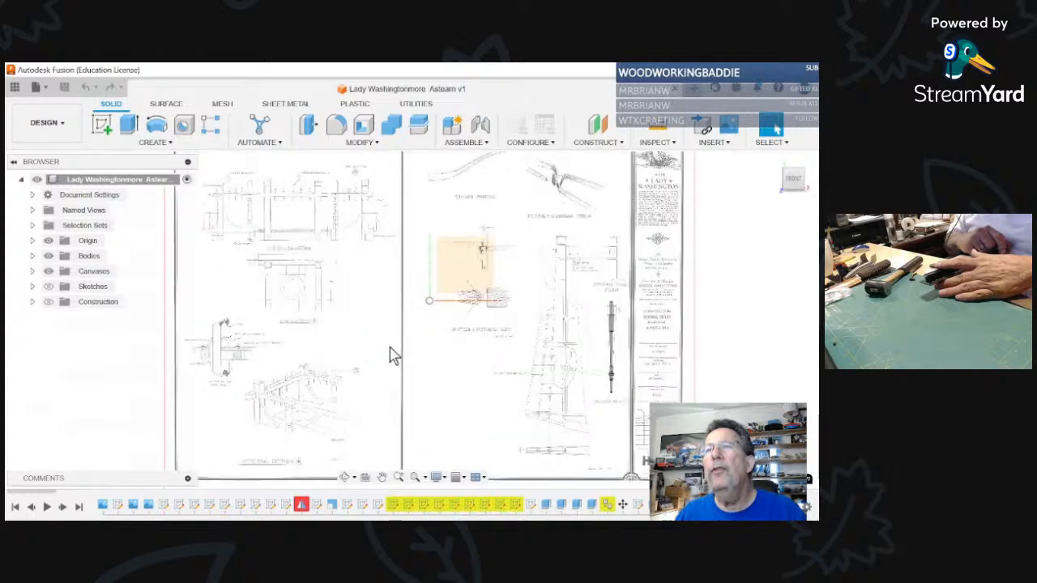
{"action": "scroll", "coordinate": [390, 354], "scroll_direction": "down", "scroll_amount": 8}
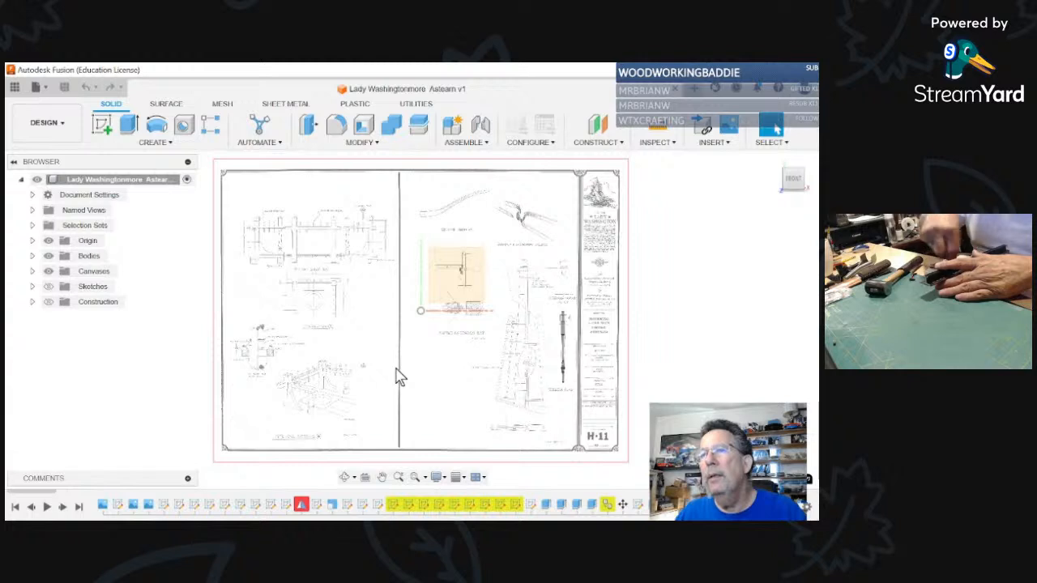
Step: Expand the design's Bodies folder and switch Body127's visibility off and on to identify it on the plan
{"action": "left_click", "coordinate": [33, 256]}
{"action": "scroll", "coordinate": [87, 431], "scroll_direction": "down", "scroll_amount": 2}
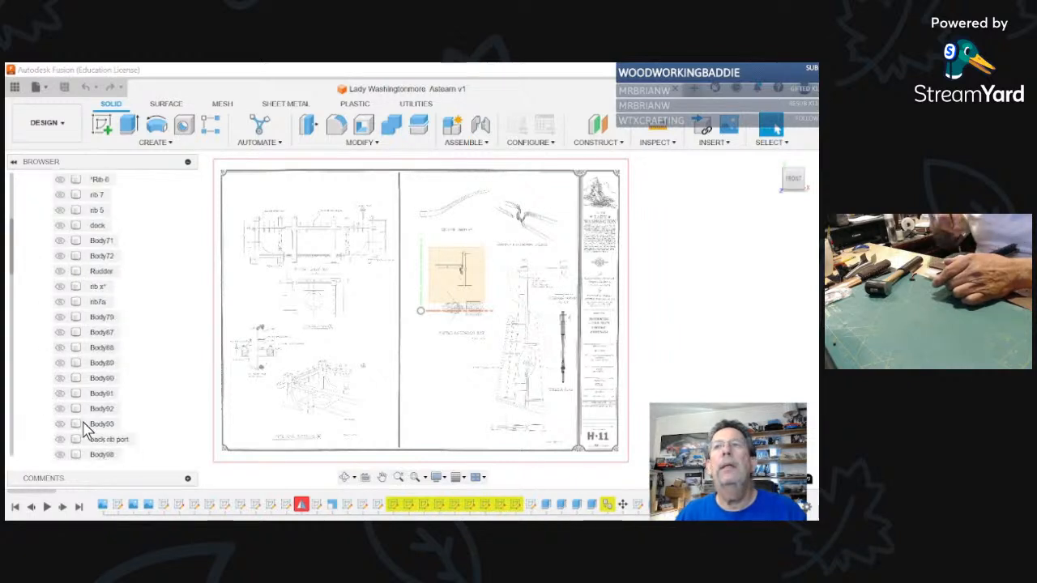
{"action": "scroll", "coordinate": [87, 431], "scroll_direction": "down", "scroll_amount": 2}
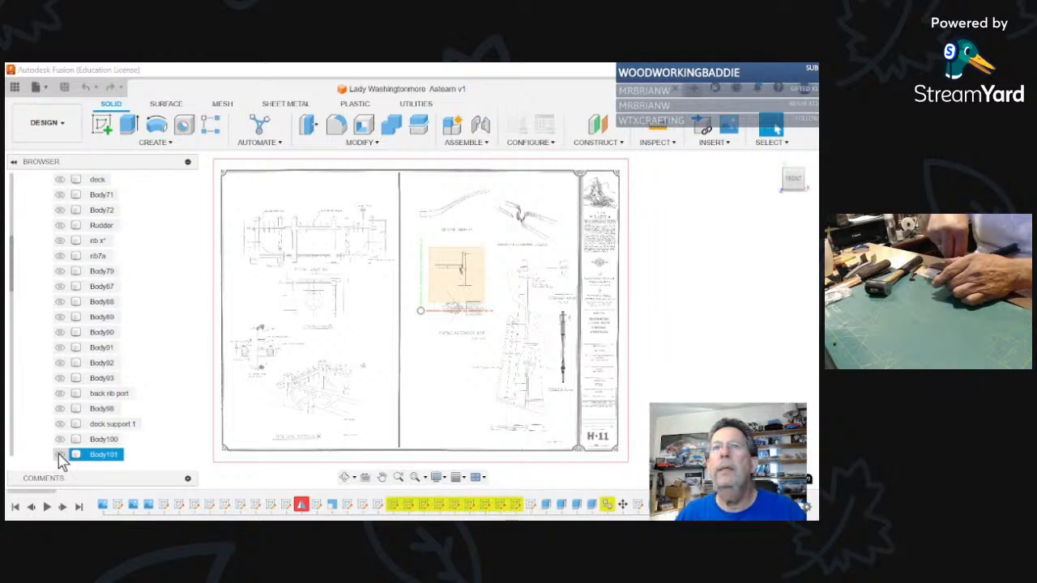
{"action": "scroll", "coordinate": [62, 459], "scroll_direction": "down", "scroll_amount": 10}
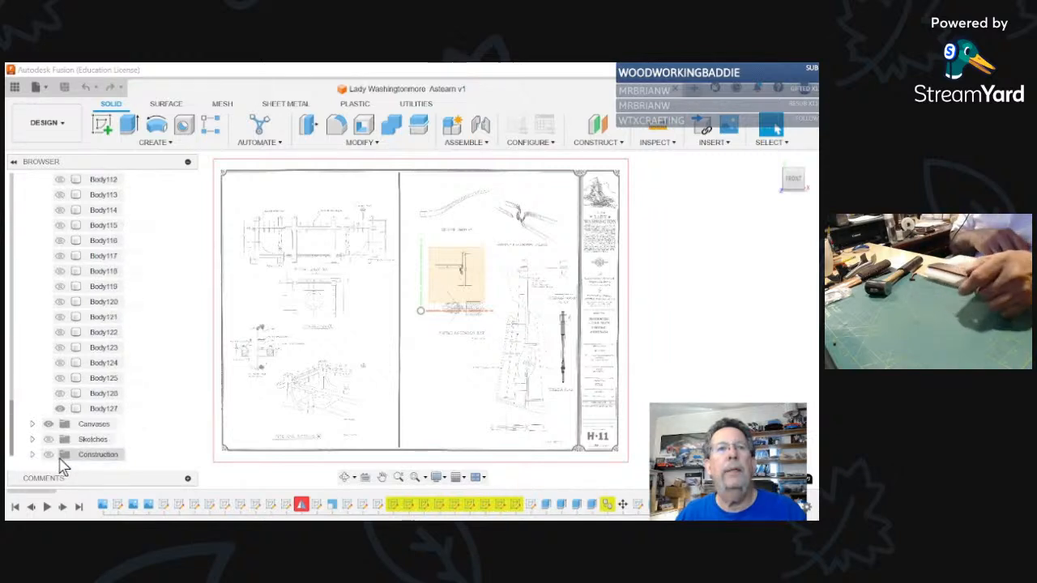
{"action": "left_click", "coordinate": [64, 410]}
{"action": "left_click", "coordinate": [62, 407]}
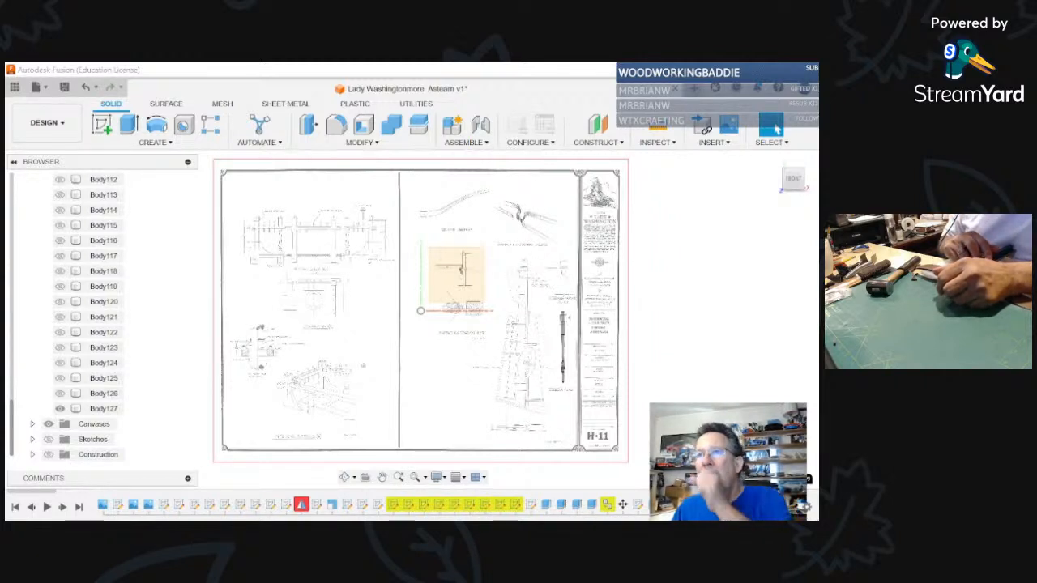
Step: Examine the modelled tiller body where it lies over the Tiller Plan drawing on the canvas
{"action": "scroll", "coordinate": [686, 397], "scroll_direction": "down", "scroll_amount": 2}
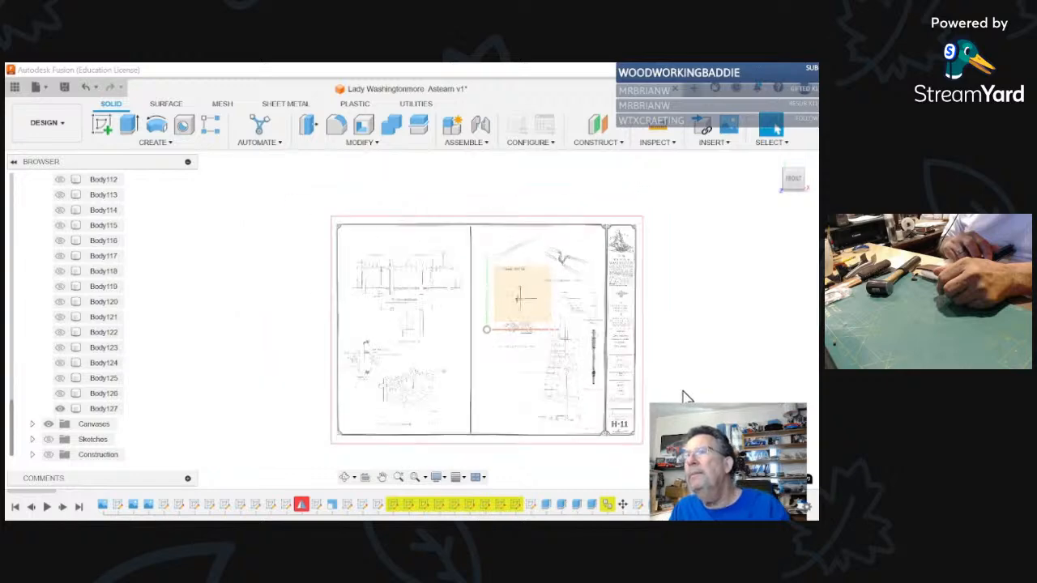
{"action": "scroll", "coordinate": [686, 396], "scroll_direction": "up", "scroll_amount": 2}
{"action": "scroll", "coordinate": [659, 398], "scroll_direction": "up", "scroll_amount": 2}
{"action": "scroll", "coordinate": [500, 371], "scroll_direction": "up", "scroll_amount": 3}
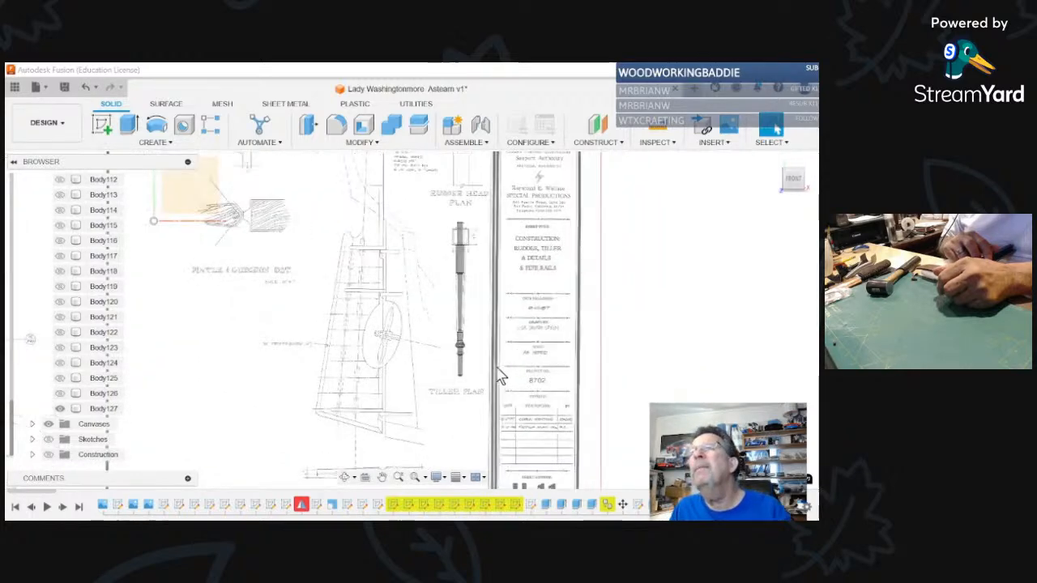
{"action": "scroll", "coordinate": [500, 375], "scroll_direction": "up", "scroll_amount": 2}
{"action": "scroll", "coordinate": [500, 375], "scroll_direction": "up", "scroll_amount": 2}
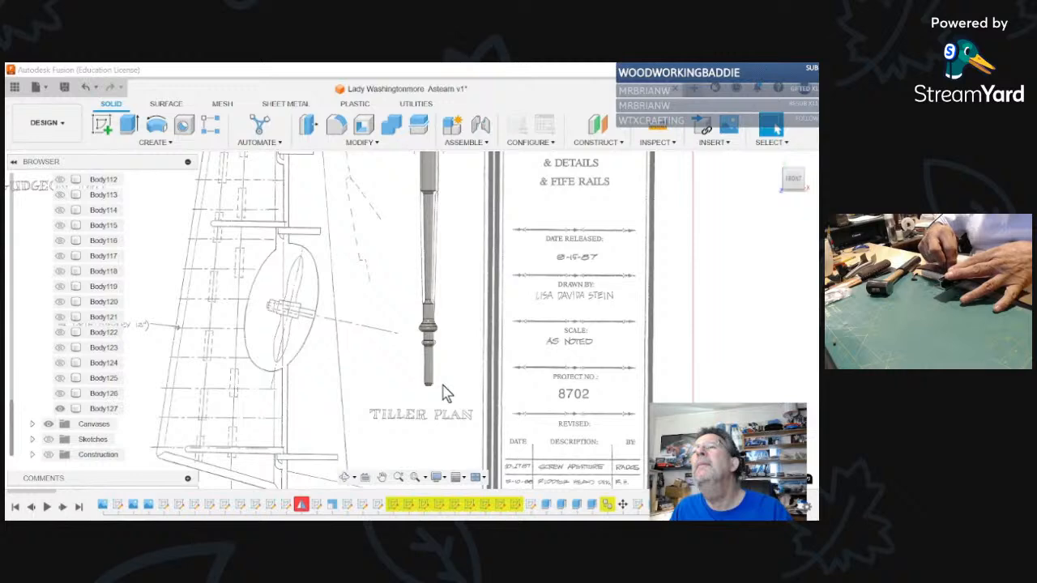
{"action": "scroll", "coordinate": [444, 393], "scroll_direction": "down", "scroll_amount": 3}
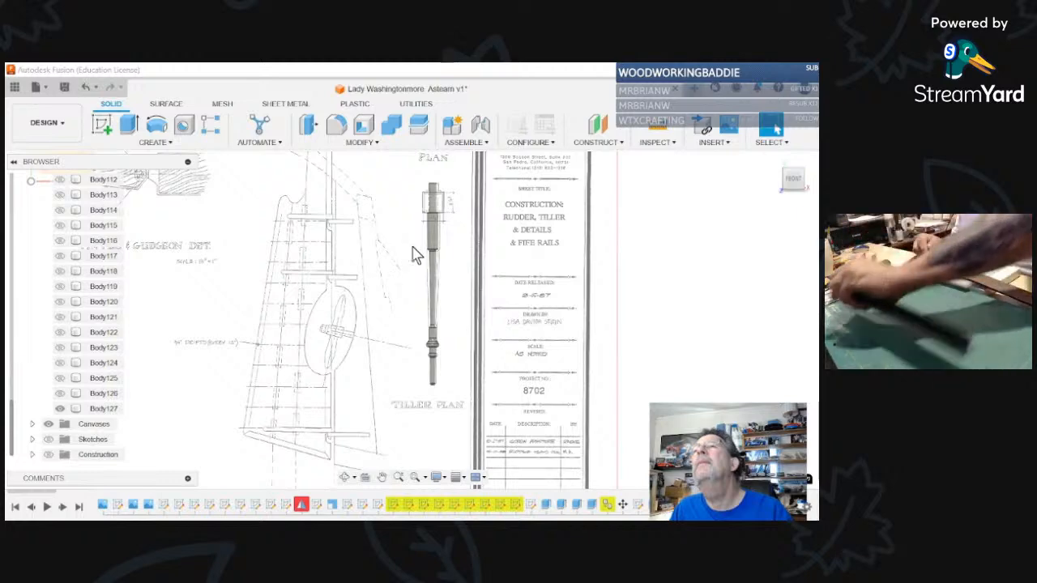
Step: Compare the tiller body's shoulder and tapered shaft closely with the tiller outline on the plan canvas
{"action": "scroll", "coordinate": [438, 257], "scroll_direction": "up", "scroll_amount": 3}
{"action": "scroll", "coordinate": [435, 262], "scroll_direction": "up", "scroll_amount": 5}
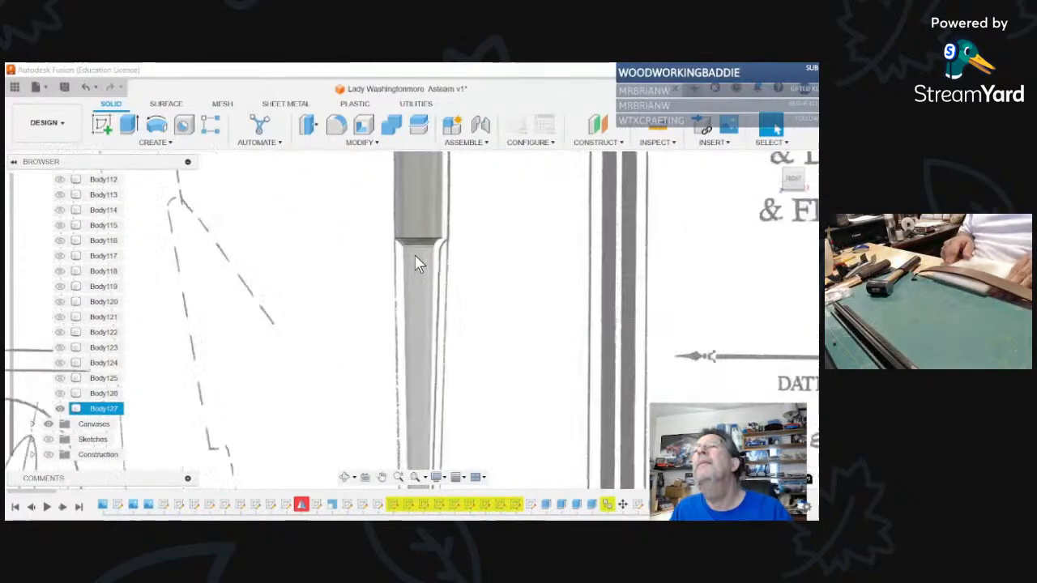
{"action": "scroll", "coordinate": [417, 263], "scroll_direction": "up", "scroll_amount": 2}
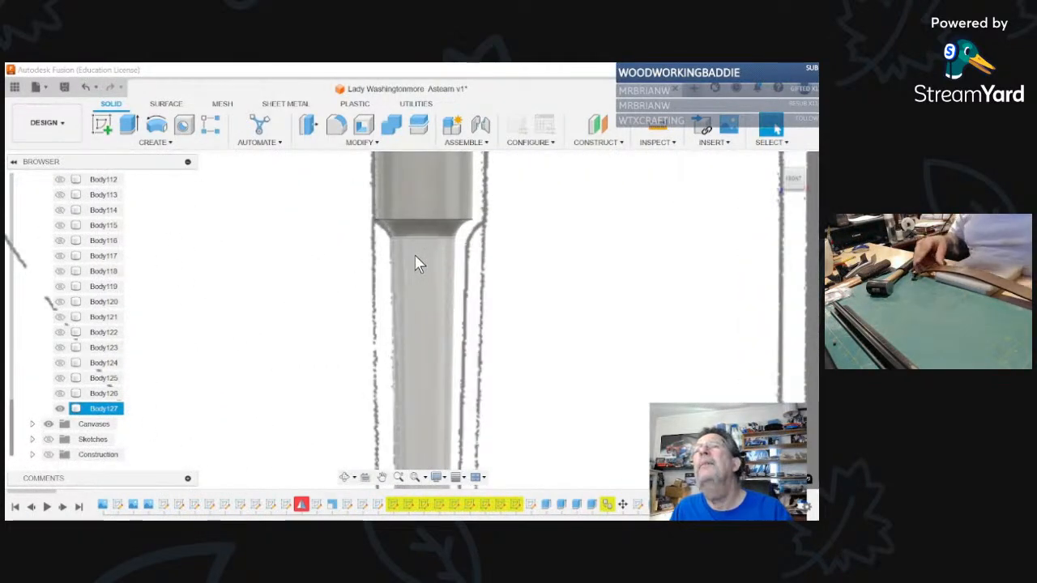
{"action": "scroll", "coordinate": [417, 264], "scroll_direction": "down", "scroll_amount": 4}
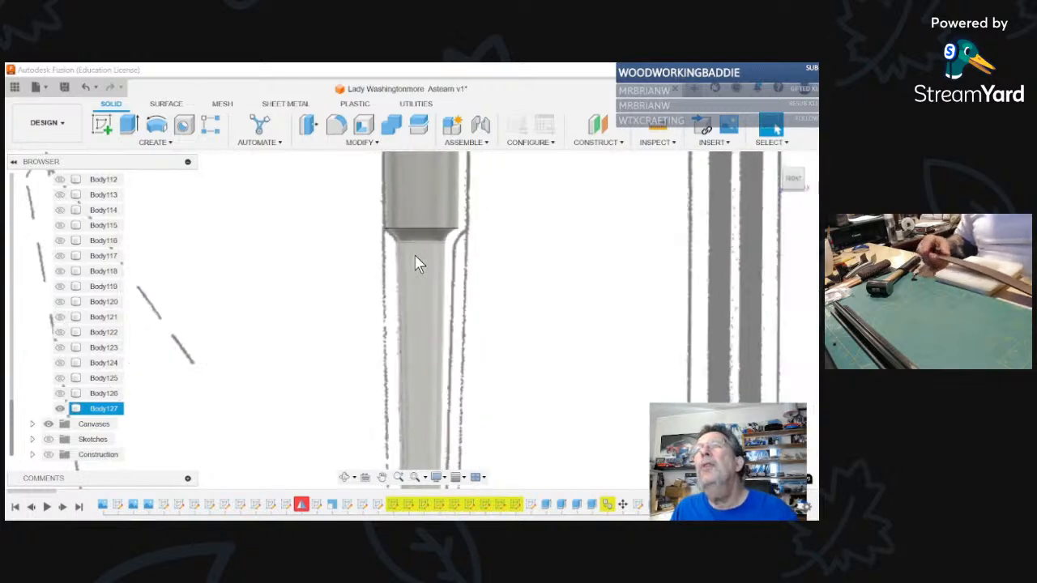
{"action": "scroll", "coordinate": [417, 264], "scroll_direction": "down", "scroll_amount": 2}
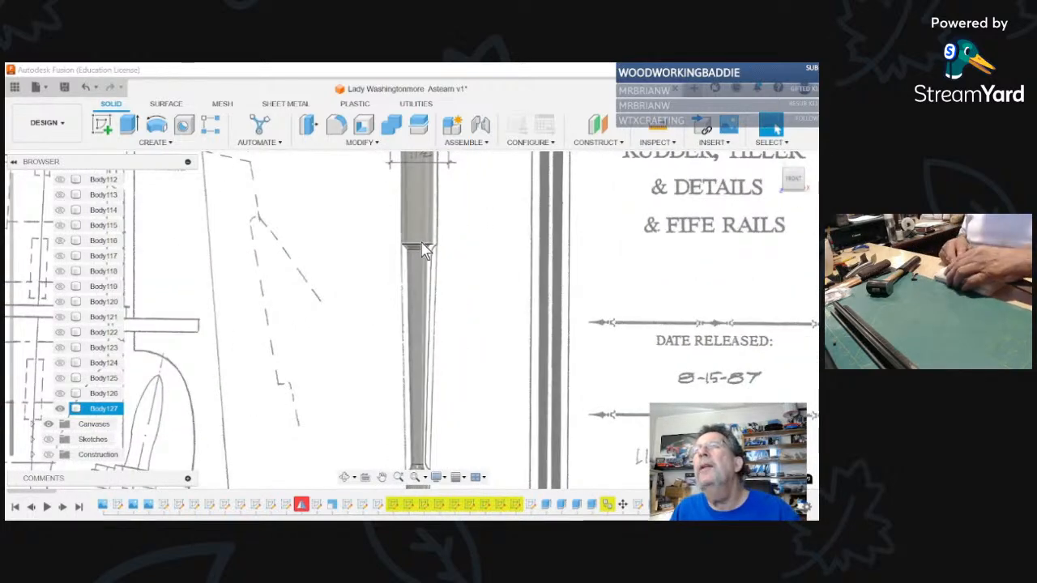
{"action": "scroll", "coordinate": [429, 247], "scroll_direction": "down", "scroll_amount": 2}
{"action": "scroll", "coordinate": [429, 247], "scroll_direction": "down", "scroll_amount": 2}
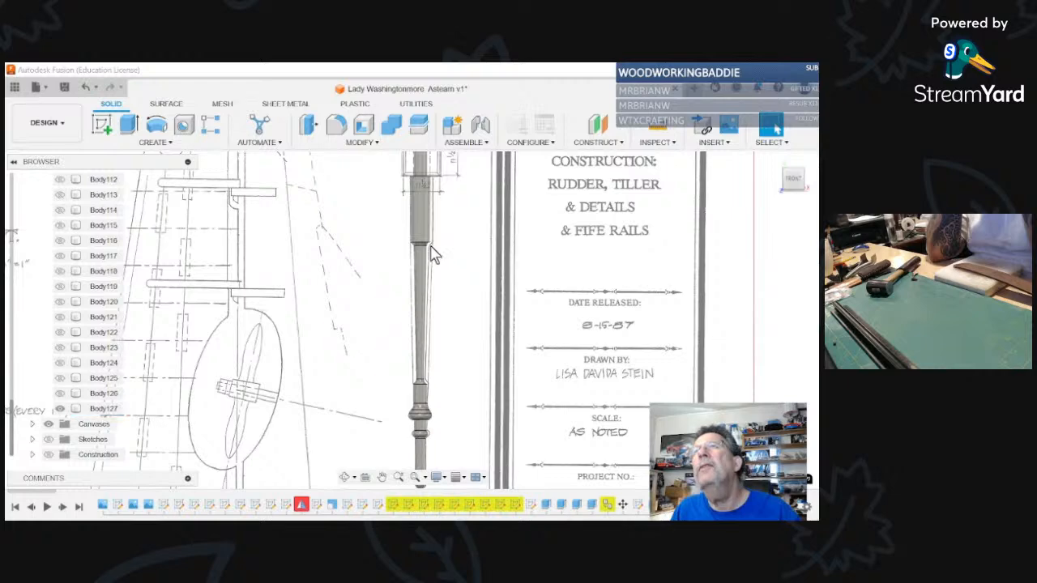
{"action": "scroll", "coordinate": [432, 254], "scroll_direction": "up", "scroll_amount": 3}
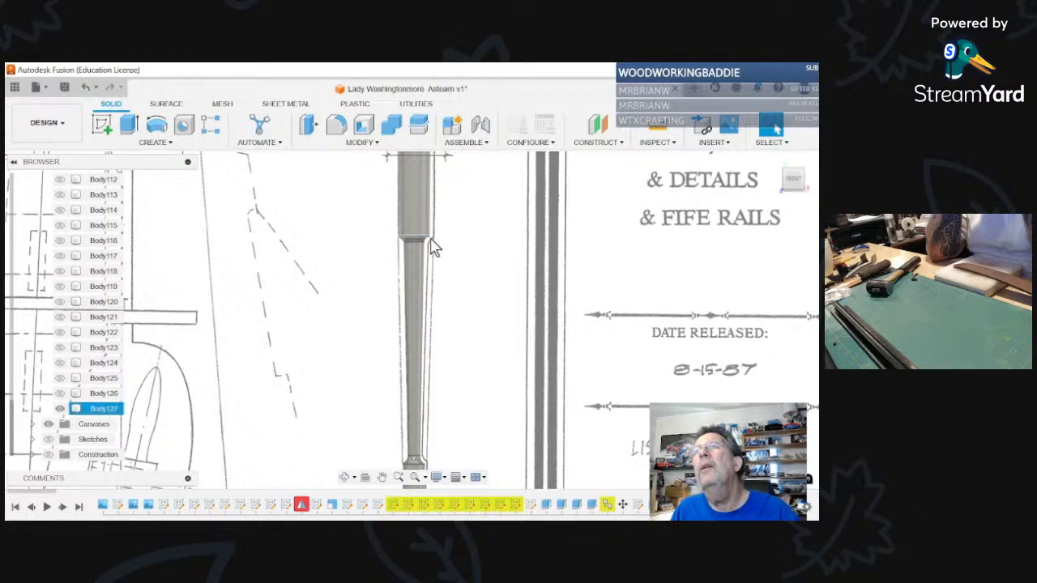
{"action": "left_click", "coordinate": [433, 246]}
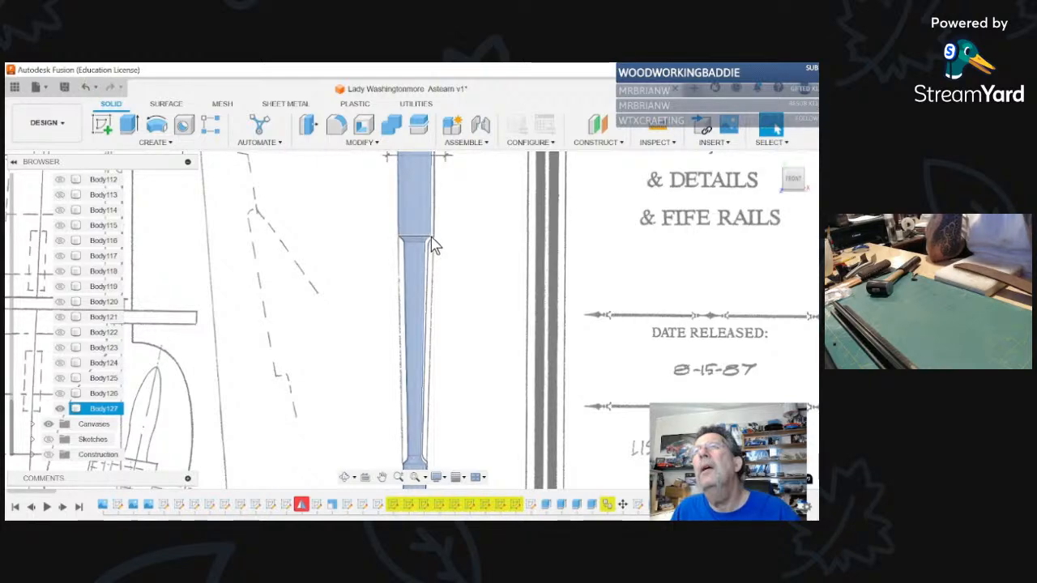
{"action": "key", "text": "Escape"}
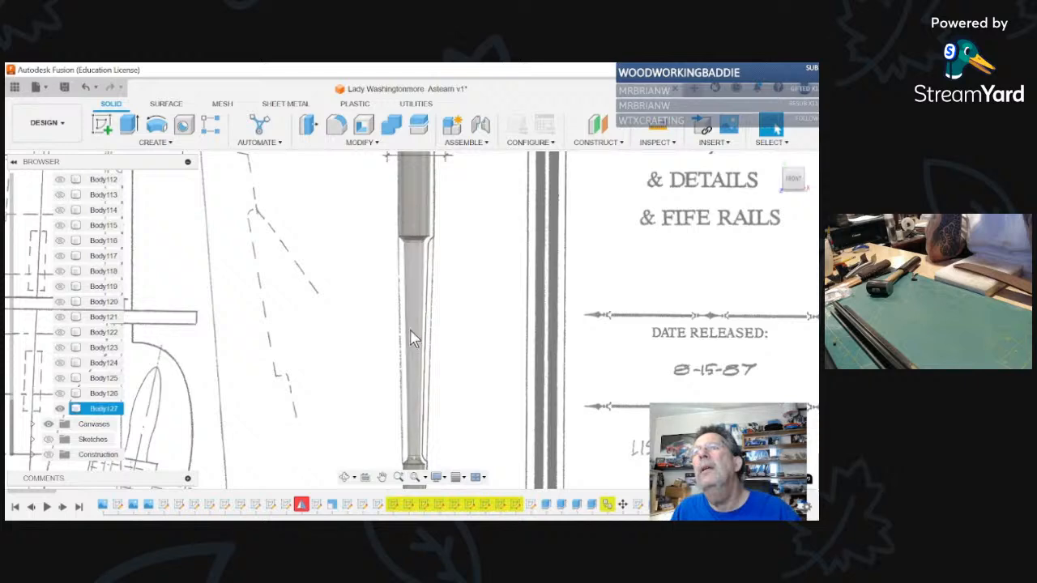
{"action": "scroll", "coordinate": [405, 364], "scroll_direction": "up", "scroll_amount": 2}
{"action": "scroll", "coordinate": [401, 376], "scroll_direction": "down", "scroll_amount": 4}
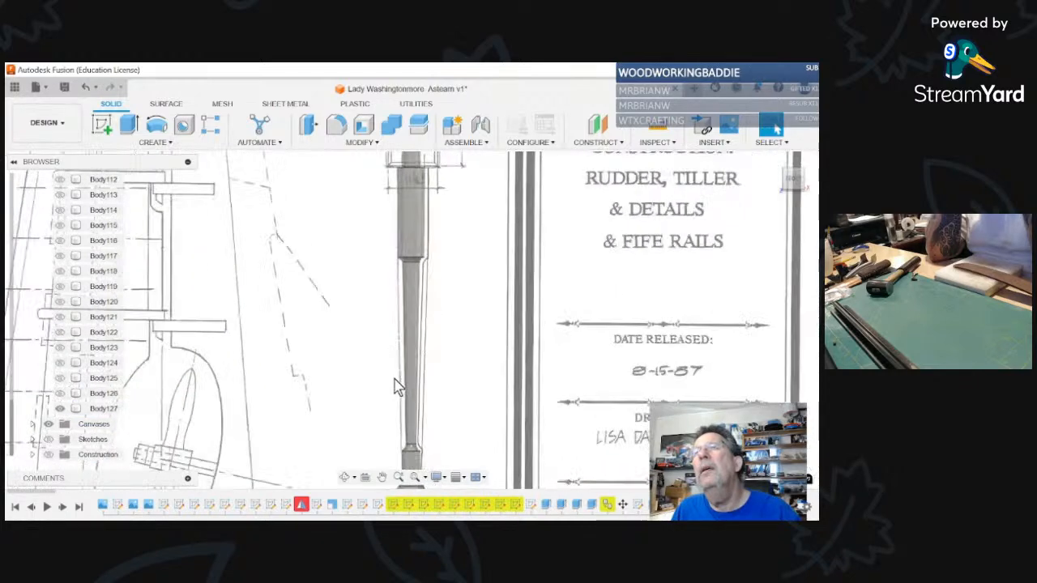
{"action": "scroll", "coordinate": [395, 387], "scroll_direction": "down", "scroll_amount": 2}
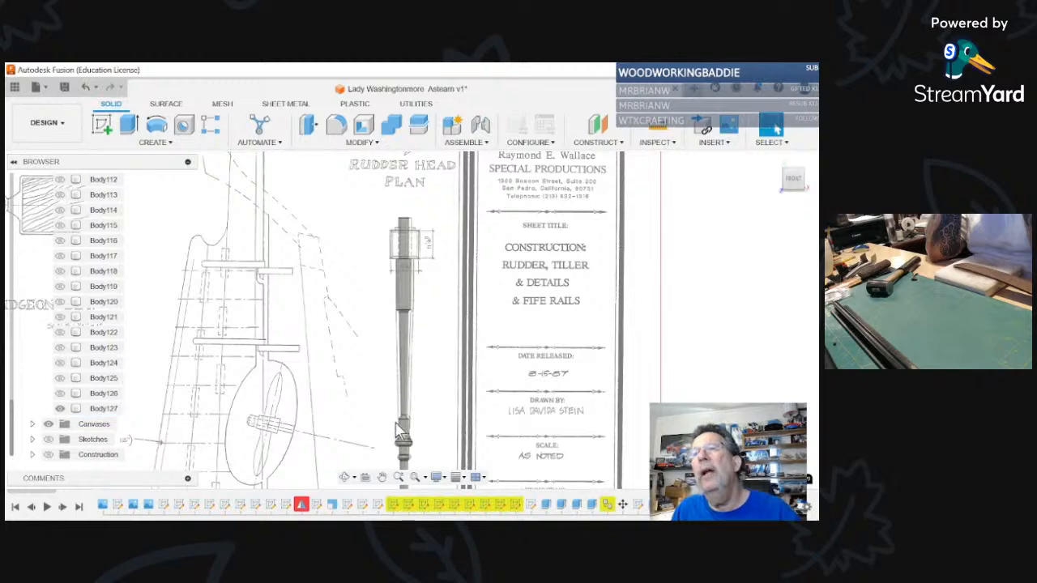
{"action": "right_click", "coordinate": [348, 396]}
{"action": "left_click", "coordinate": [449, 352]}
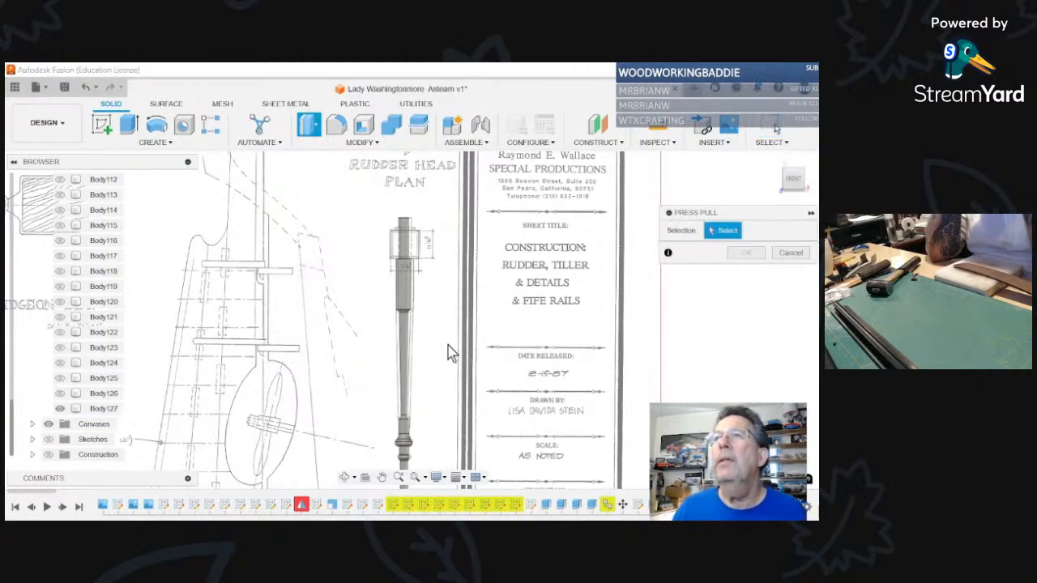
{"action": "scroll", "coordinate": [472, 345], "scroll_direction": "up", "scroll_amount": 1}
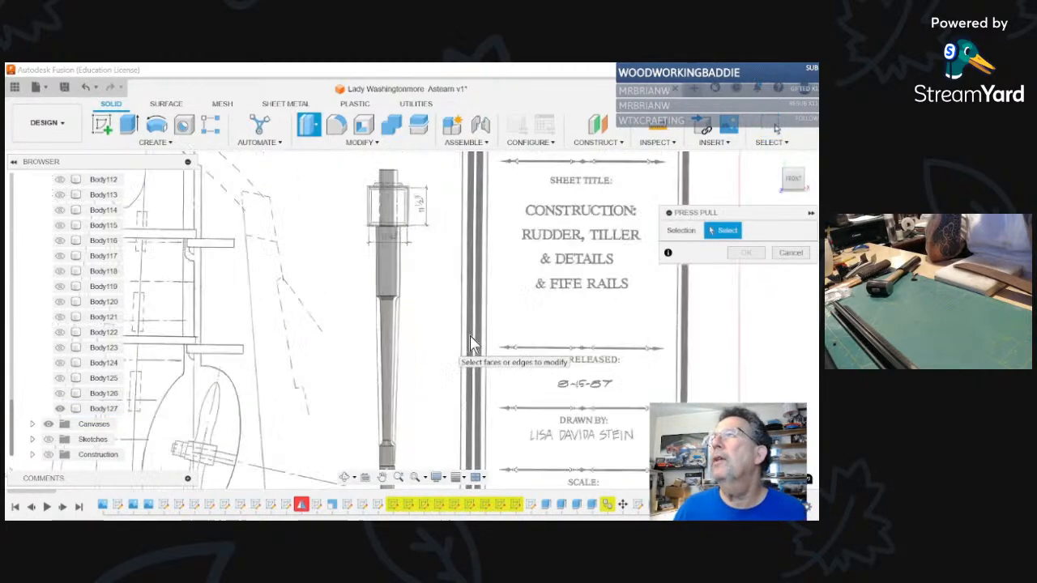
{"action": "left_click", "coordinate": [791, 253]}
Step: Examine the Tiller Profile drawing on plan sheet H-11 and where it sits relative to the modelled tiller body
{"action": "scroll", "coordinate": [423, 381], "scroll_direction": "down", "scroll_amount": 1}
{"action": "scroll", "coordinate": [420, 380], "scroll_direction": "down", "scroll_amount": 4}
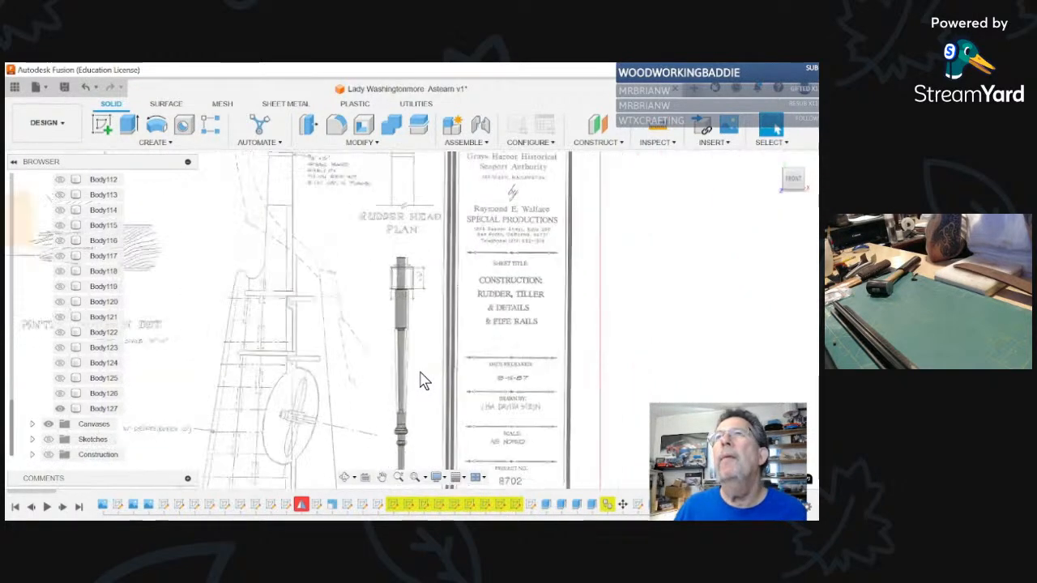
{"action": "scroll", "coordinate": [421, 381], "scroll_direction": "down", "scroll_amount": 3}
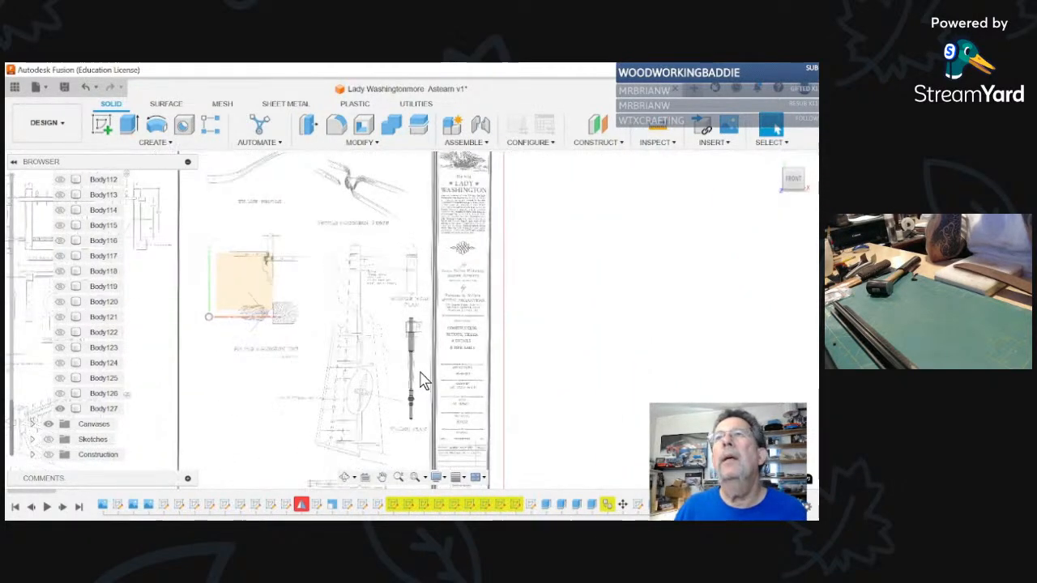
{"action": "scroll", "coordinate": [421, 380], "scroll_direction": "down", "scroll_amount": 1}
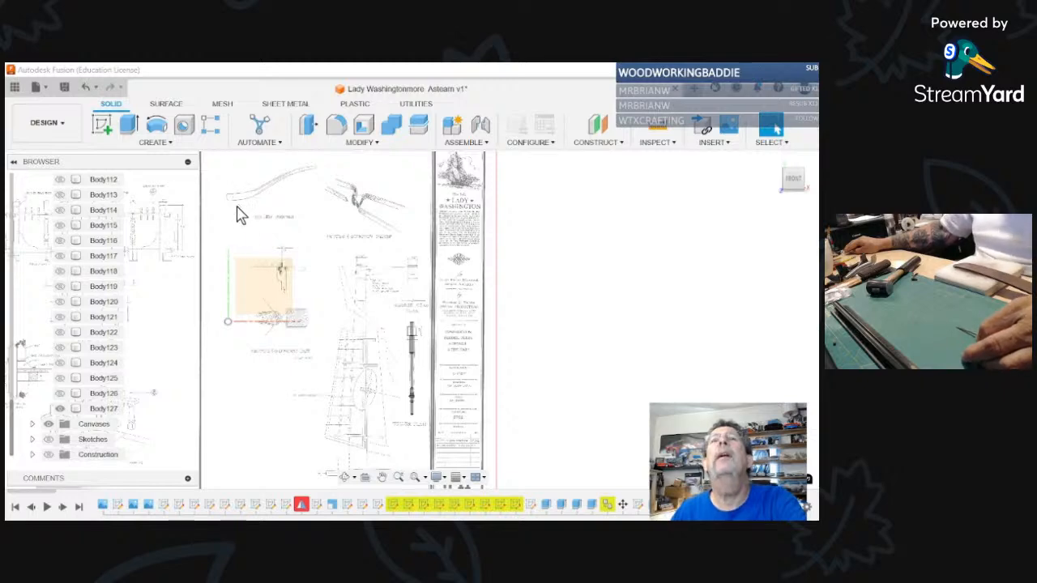
{"action": "scroll", "coordinate": [251, 201], "scroll_direction": "up", "scroll_amount": 4}
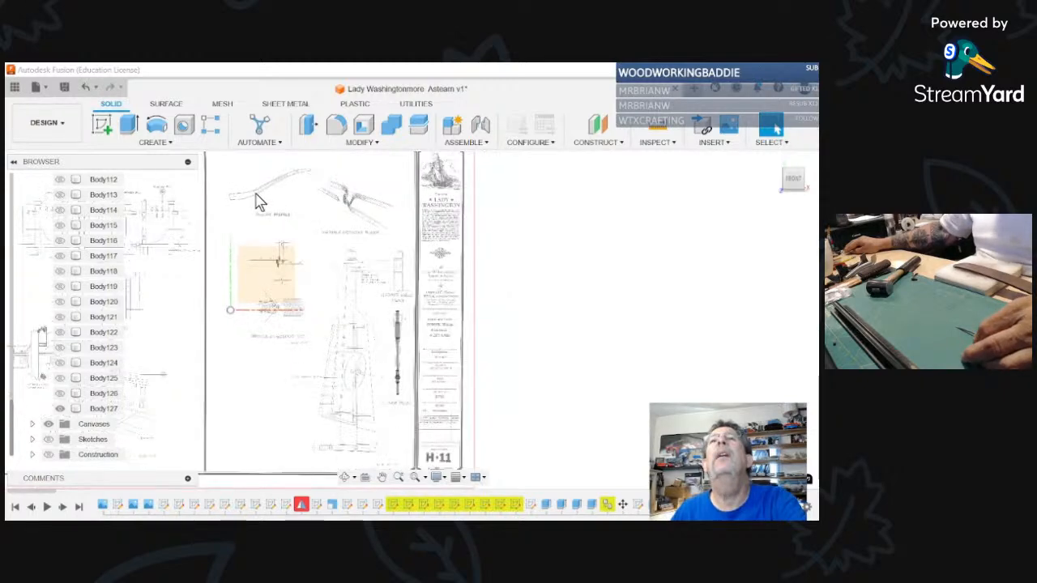
{"action": "scroll", "coordinate": [245, 187], "scroll_direction": "up", "scroll_amount": 3}
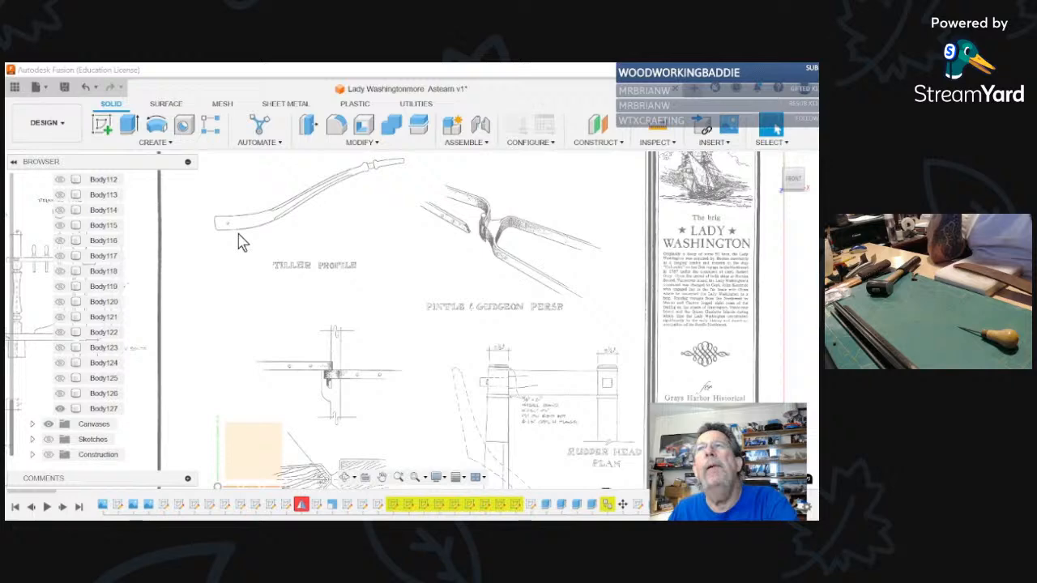
{"action": "scroll", "coordinate": [239, 241], "scroll_direction": "down", "scroll_amount": 3}
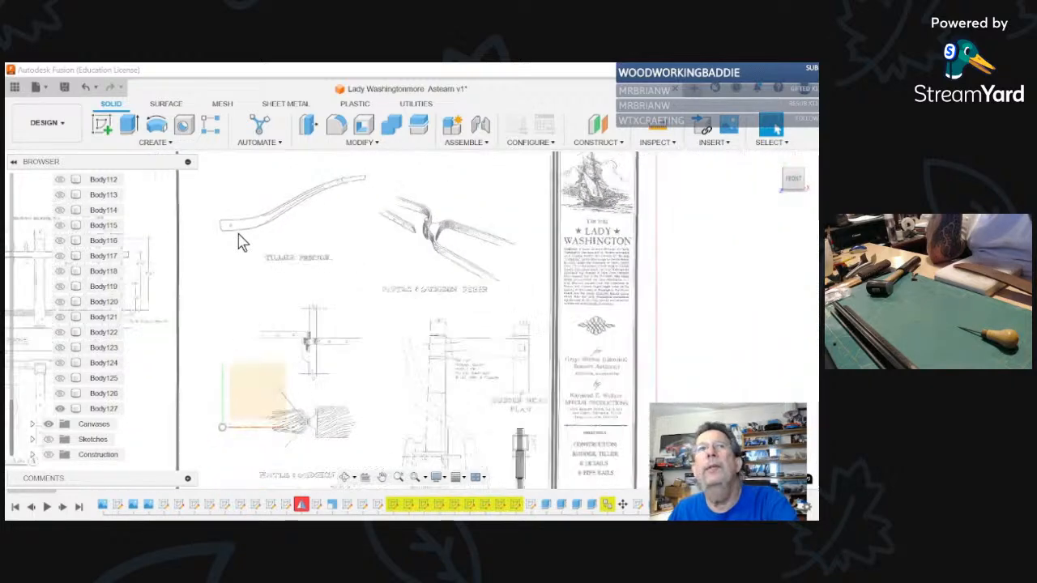
{"action": "scroll", "coordinate": [240, 242], "scroll_direction": "down", "scroll_amount": 3}
{"action": "scroll", "coordinate": [240, 242], "scroll_direction": "down", "scroll_amount": 2}
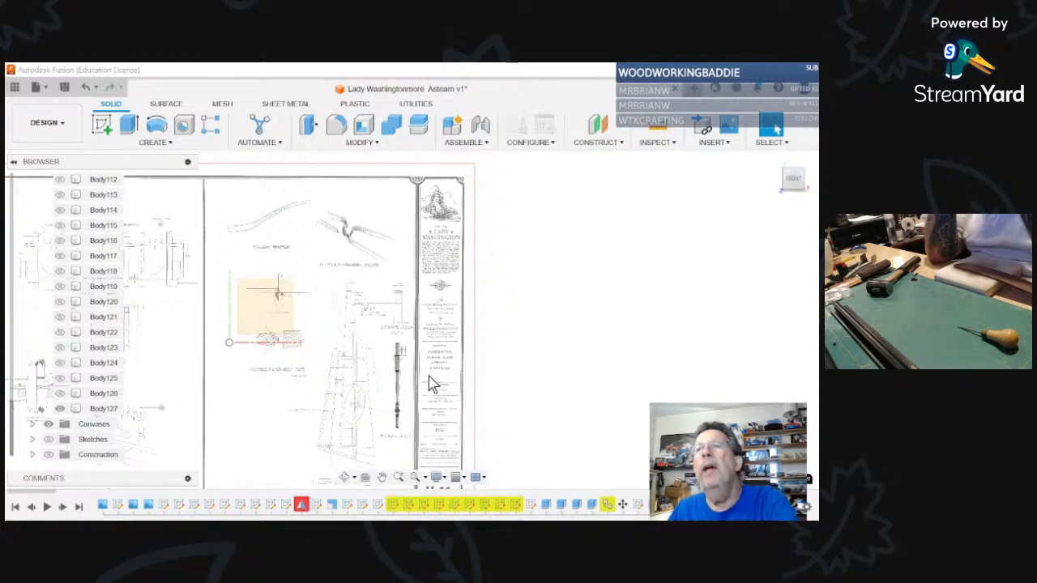
Step: Select the tiller body to inspect it over the Tiller Plan and compare it with the neighbouring rudder elevation
{"action": "left_click", "coordinate": [398, 380]}
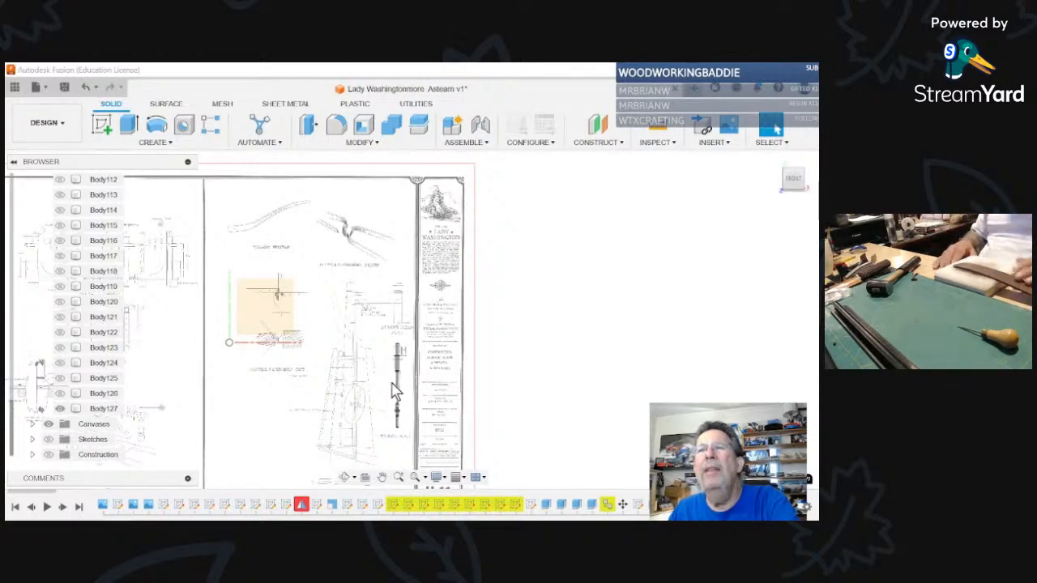
{"action": "scroll", "coordinate": [397, 393], "scroll_direction": "up", "scroll_amount": 2}
{"action": "scroll", "coordinate": [401, 404], "scroll_direction": "up", "scroll_amount": 3}
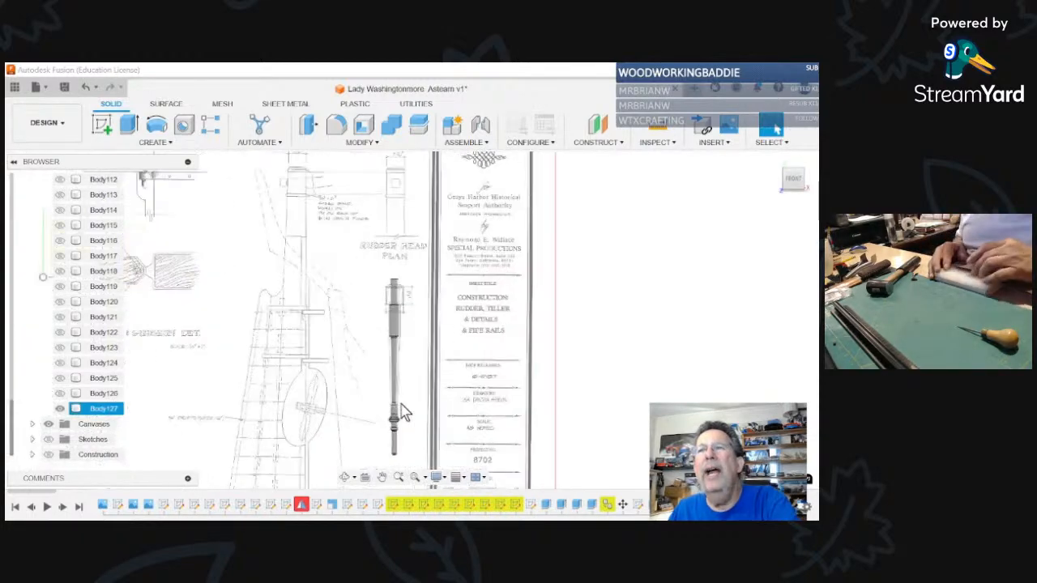
{"action": "left_click", "coordinate": [394, 348]}
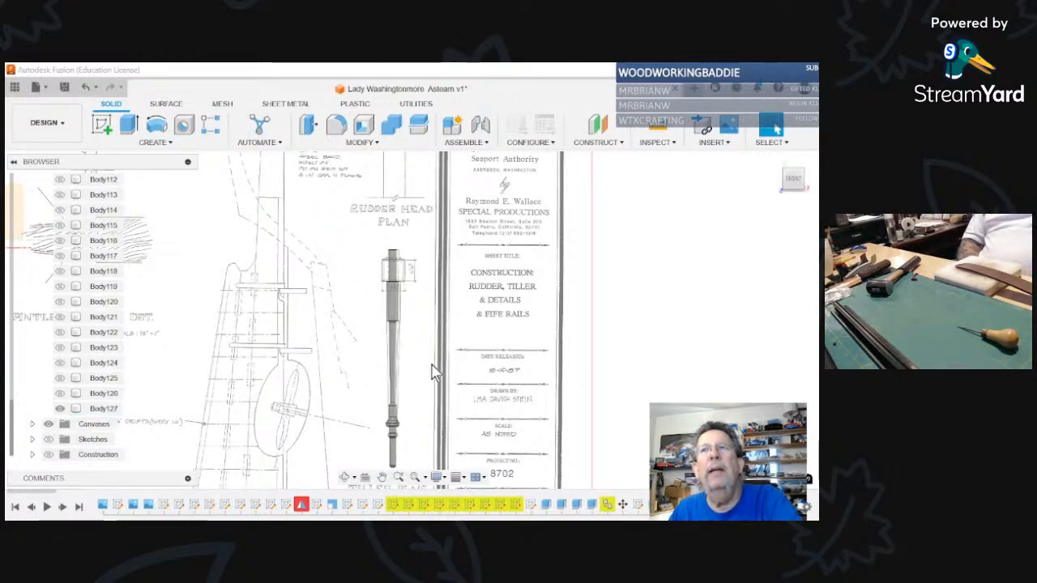
{"action": "scroll", "coordinate": [324, 361], "scroll_direction": "down", "scroll_amount": 1}
{"action": "scroll", "coordinate": [326, 367], "scroll_direction": "down", "scroll_amount": 2}
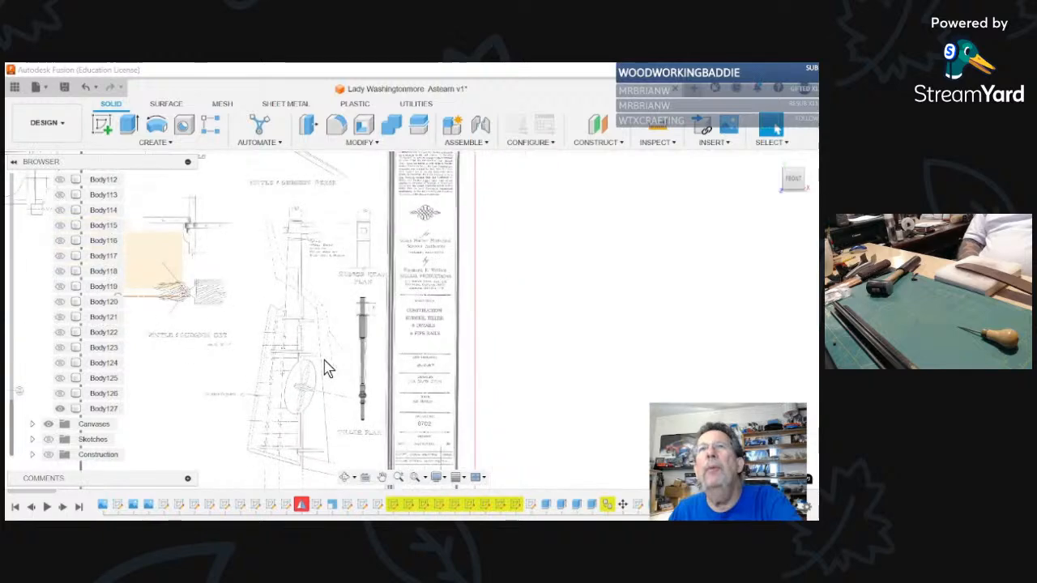
{"action": "scroll", "coordinate": [296, 263], "scroll_direction": "down", "scroll_amount": 1}
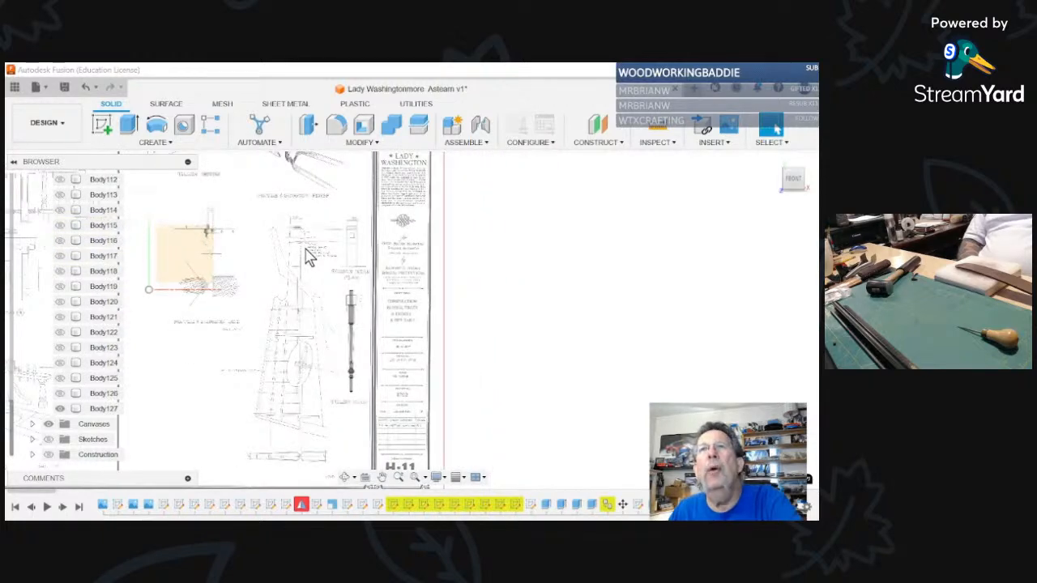
{"action": "scroll", "coordinate": [306, 253], "scroll_direction": "down", "scroll_amount": 1}
{"action": "scroll", "coordinate": [302, 257], "scroll_direction": "down", "scroll_amount": 3}
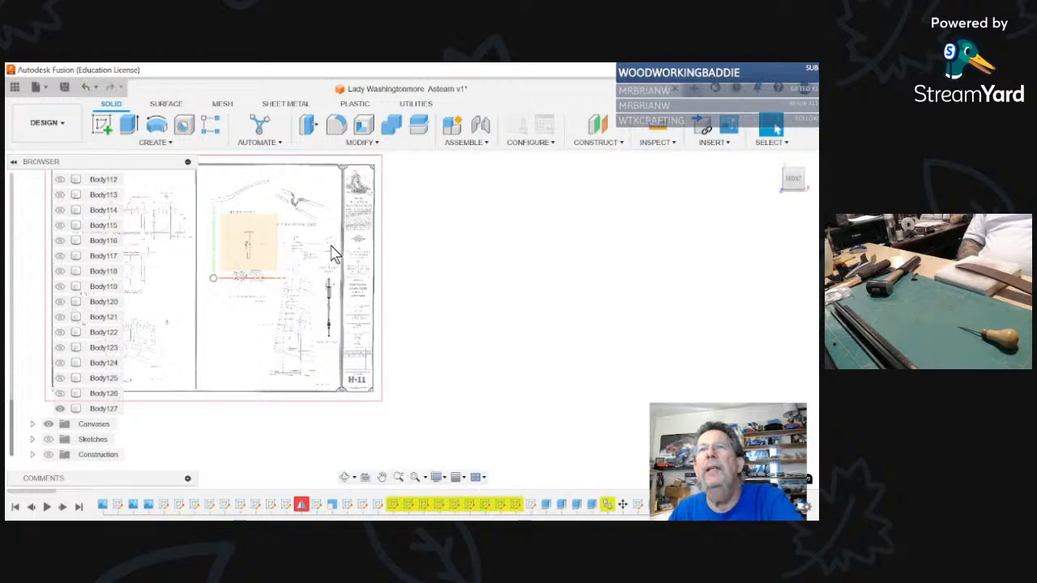
Step: Examine the Rudder Head Plan and the rudder head elevation, and return to an overview of the whole H-11 sheet
{"action": "scroll", "coordinate": [332, 253], "scroll_direction": "up", "scroll_amount": 8}
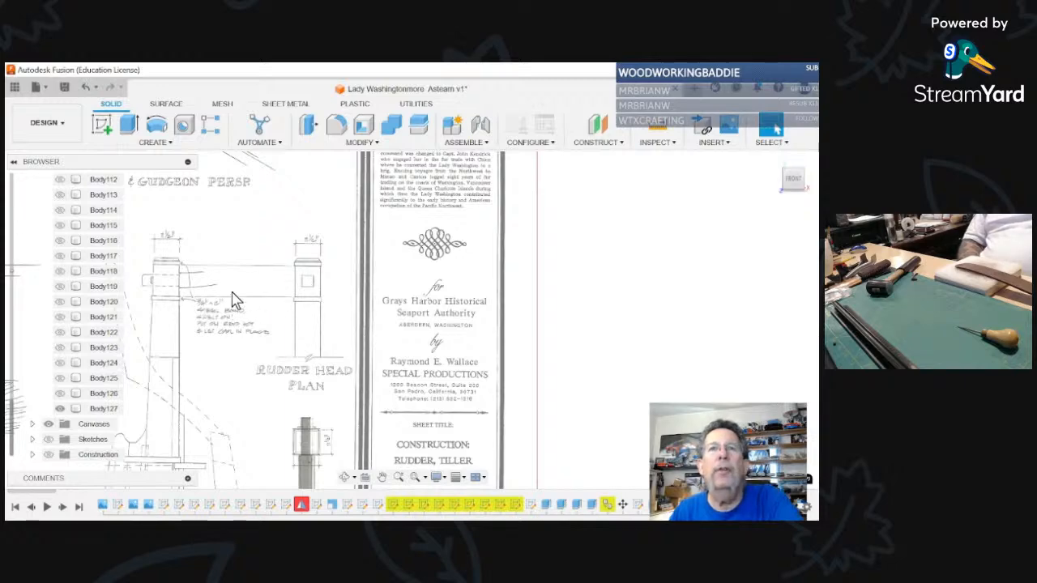
{"action": "scroll", "coordinate": [232, 300], "scroll_direction": "down", "scroll_amount": 5}
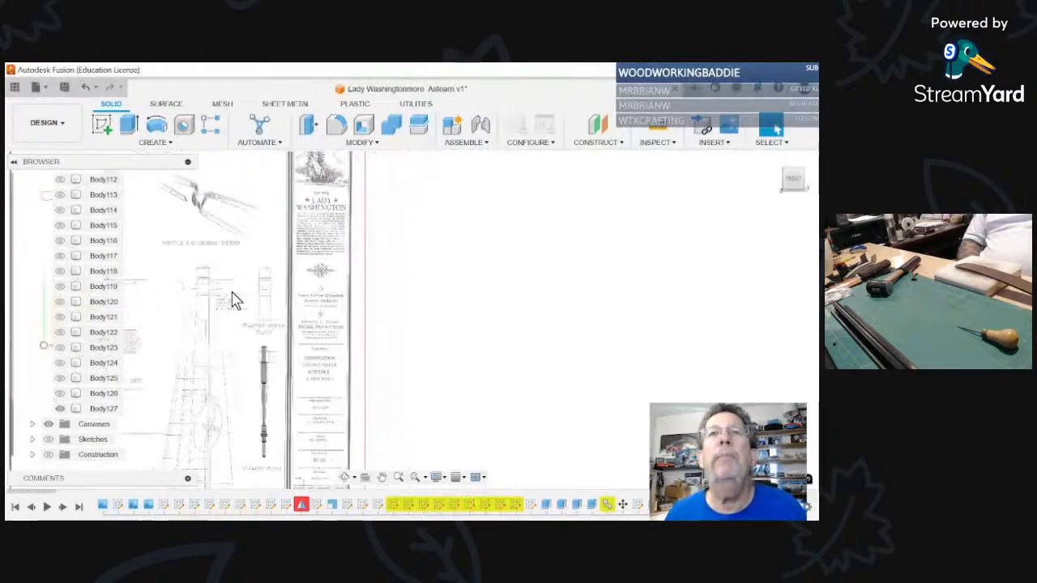
{"action": "scroll", "coordinate": [233, 299], "scroll_direction": "down", "scroll_amount": 1}
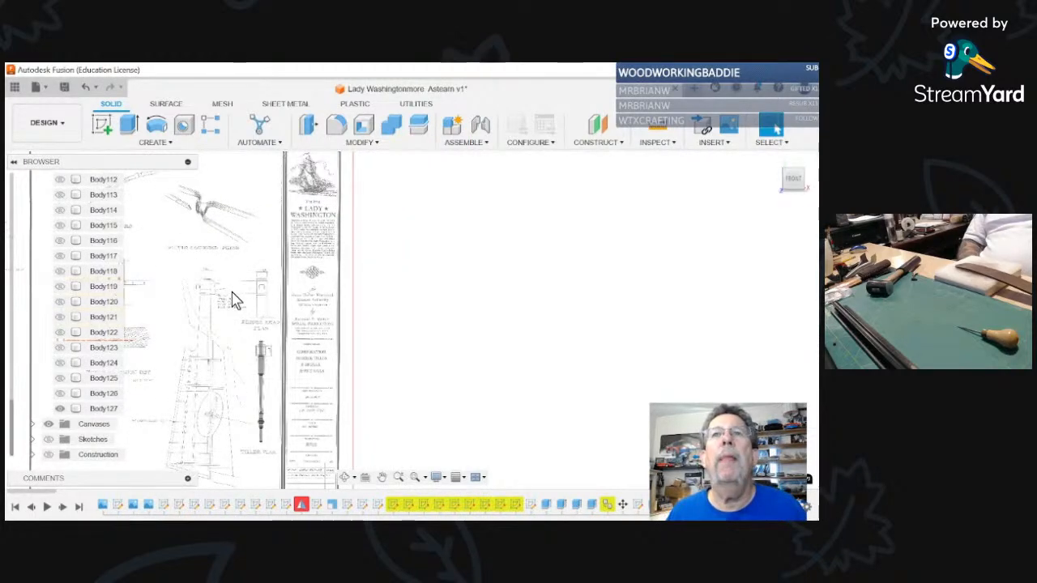
{"action": "scroll", "coordinate": [233, 299], "scroll_direction": "down", "scroll_amount": 6}
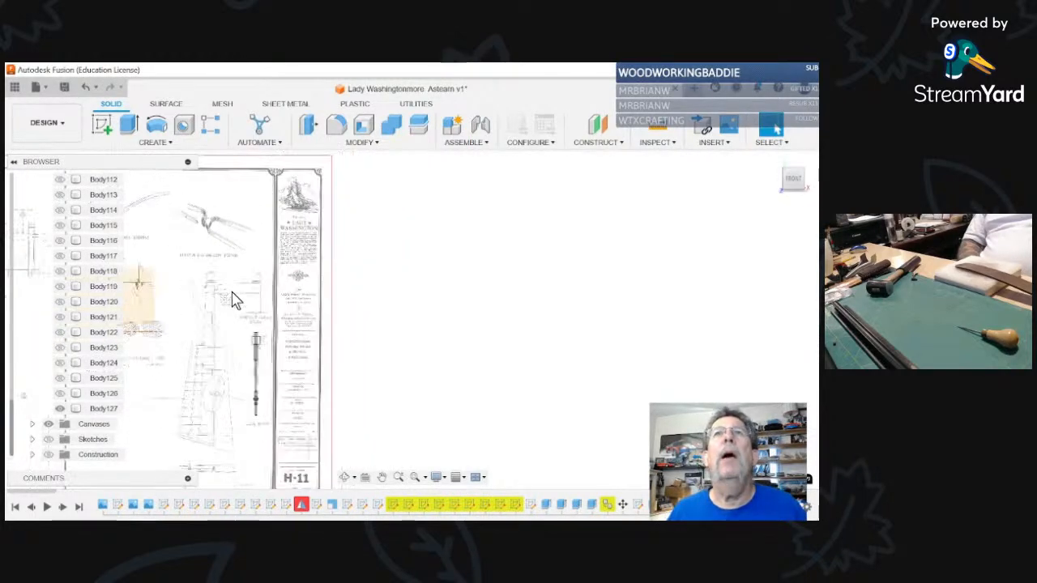
{"action": "middle_click_drag", "start_coordinate": [232, 292], "coordinate": [392, 308]}
{"action": "scroll", "coordinate": [371, 330], "scroll_direction": "up", "scroll_amount": 4}
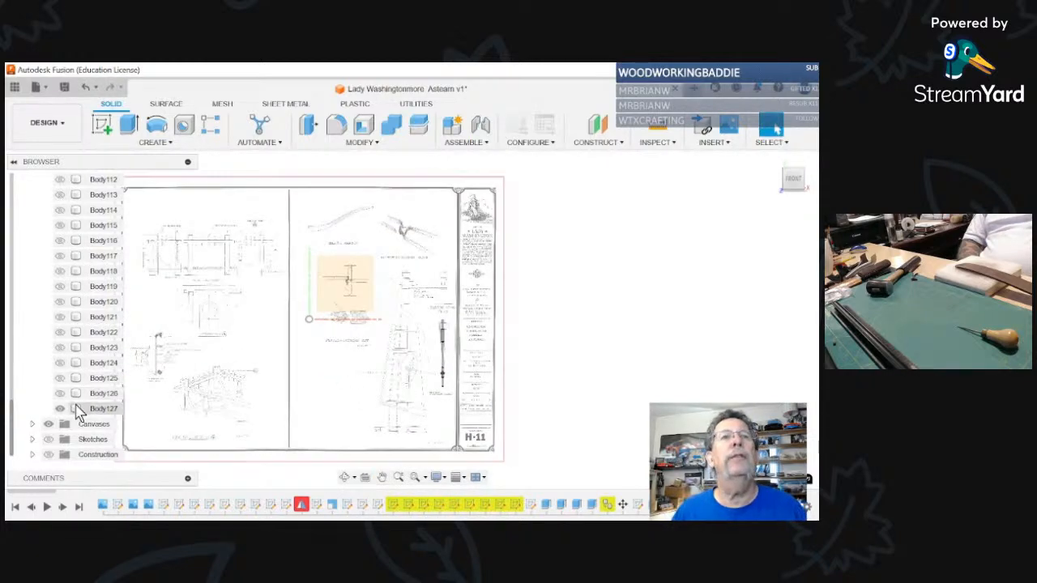
Step: Show Body126 and Body125 to identify them on the plan, and hide Body125, Body126 and Body127
{"action": "left_click", "coordinate": [59, 392]}
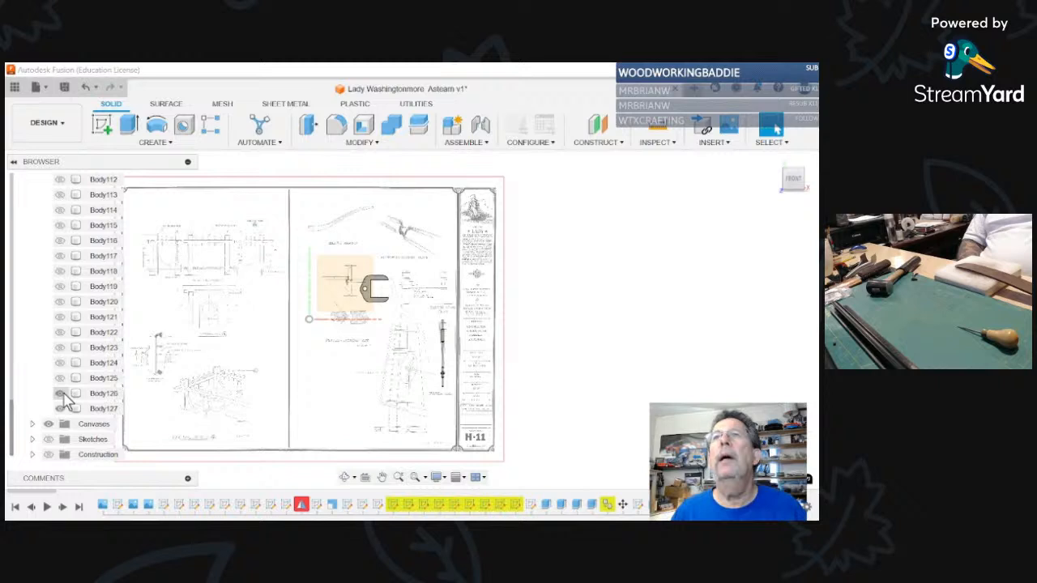
{"action": "left_click", "coordinate": [60, 393]}
{"action": "left_click", "coordinate": [60, 393]}
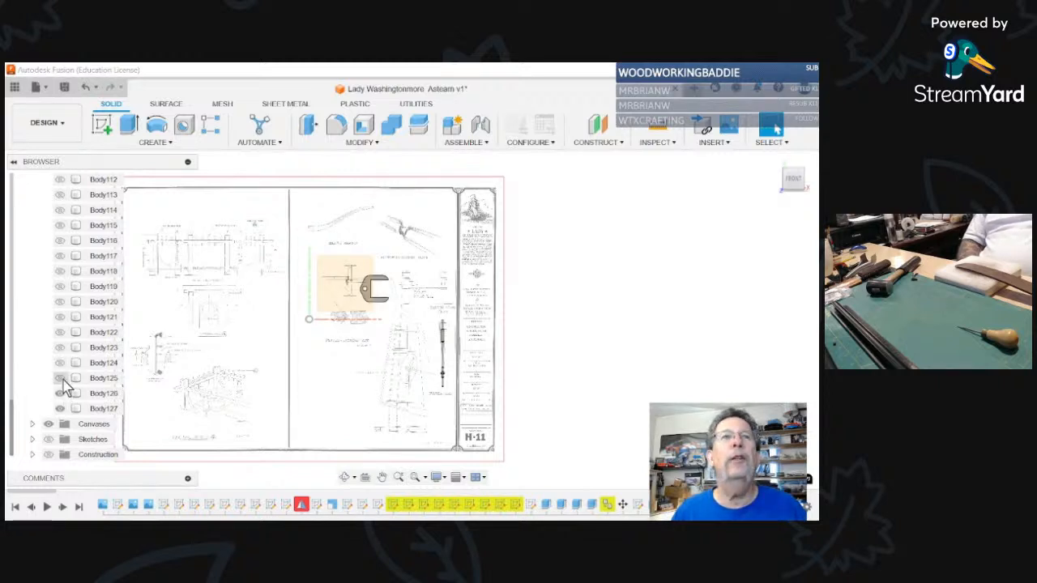
{"action": "left_click", "coordinate": [60, 379]}
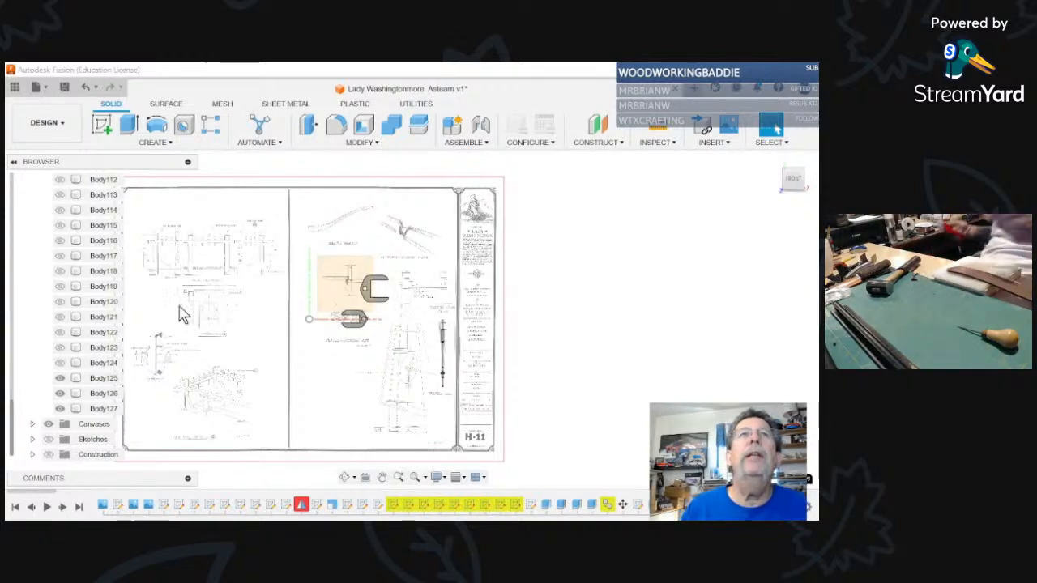
{"action": "left_click", "coordinate": [60, 393]}
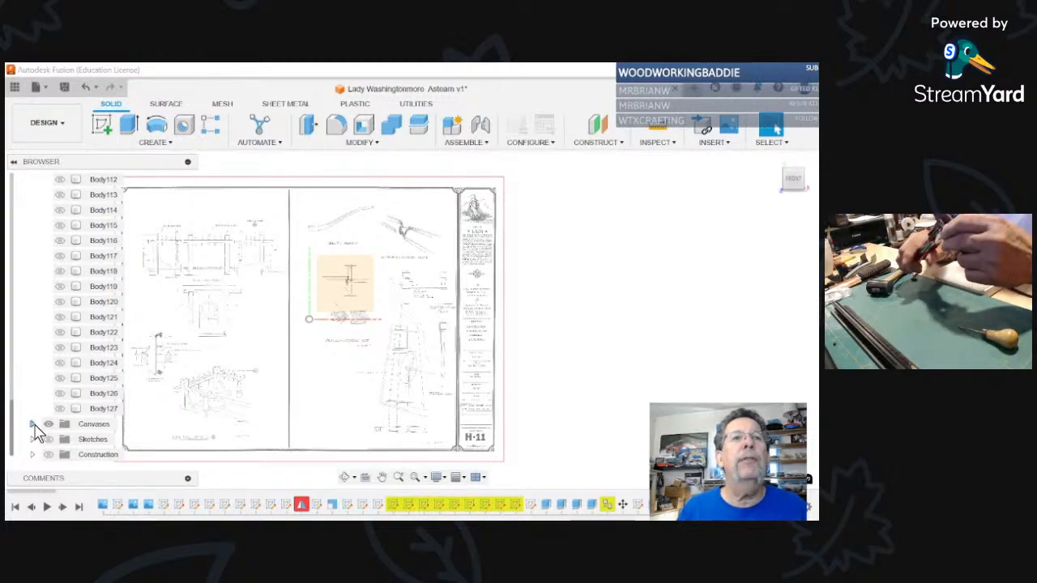
Step: Expand the Canvases folder, hide the LW11r-Plan-H-11 canvas and make LW08r-Plan-H-08-1 1 visible
{"action": "left_click", "coordinate": [34, 425]}
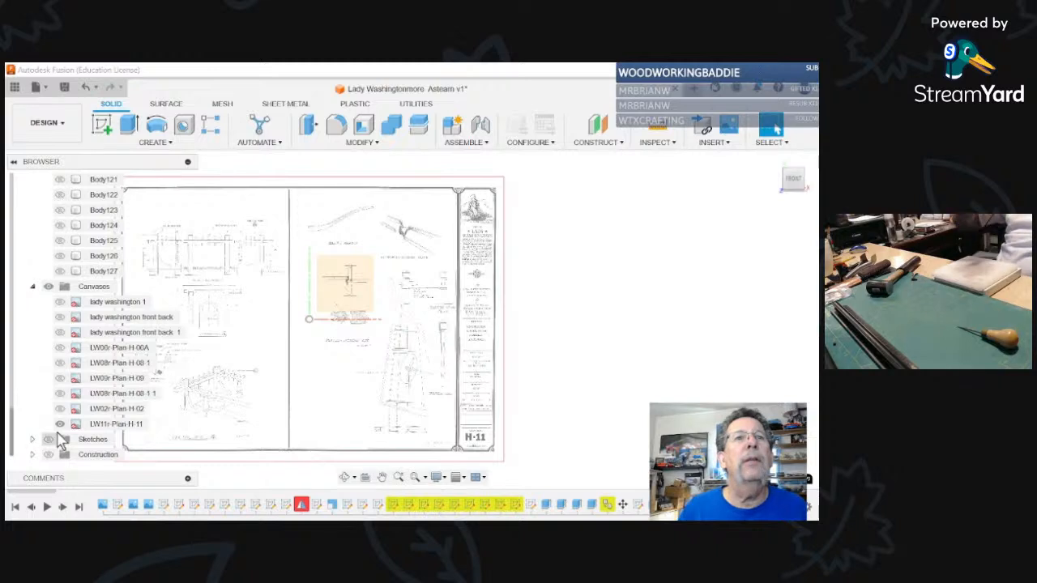
{"action": "left_click", "coordinate": [60, 423]}
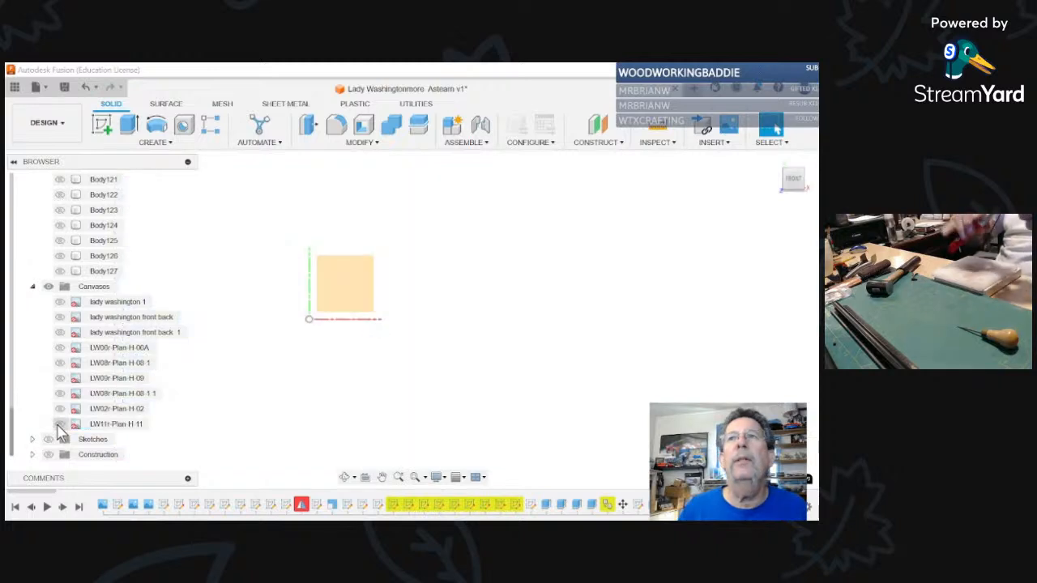
{"action": "left_click", "coordinate": [61, 379]}
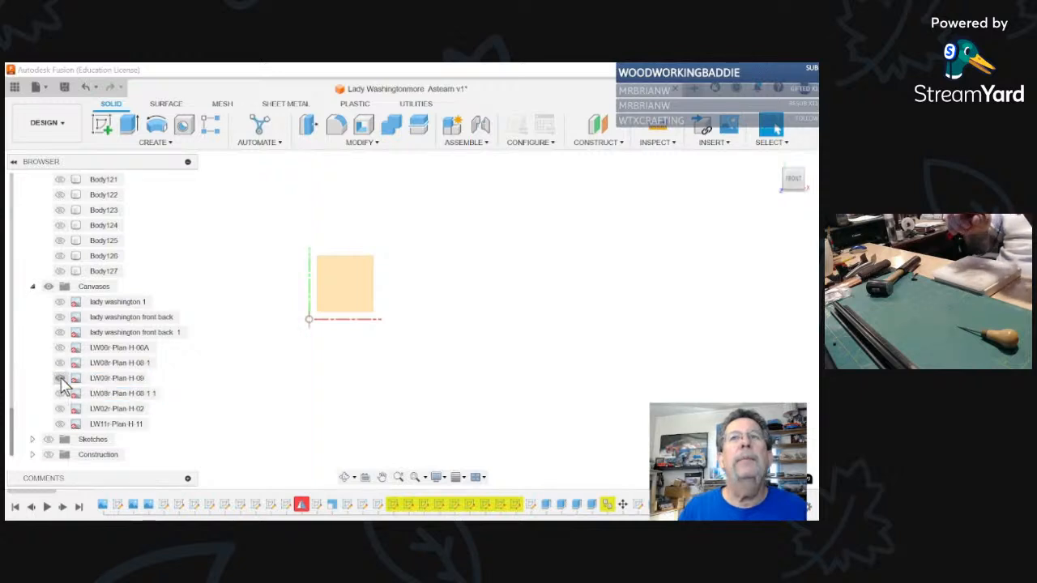
{"action": "left_click", "coordinate": [60, 394]}
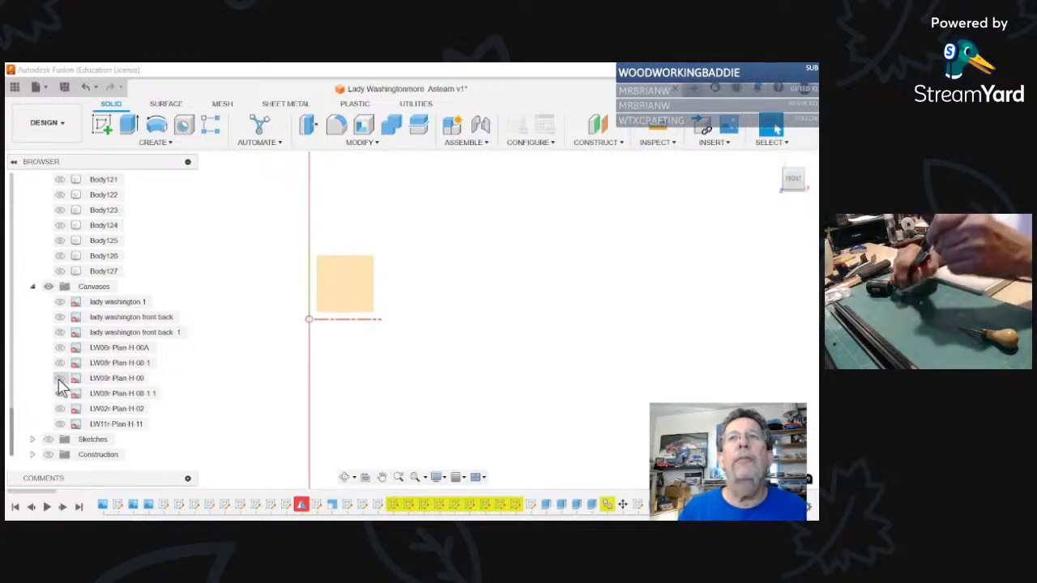
Step: Turn the model to the left view and examine the hull framing drawings on the LW08r-Plan-H-08-1 1 canvas
{"action": "scroll", "coordinate": [384, 359], "scroll_direction": "up", "scroll_amount": 4}
{"action": "scroll", "coordinate": [385, 359], "scroll_direction": "down", "scroll_amount": 5}
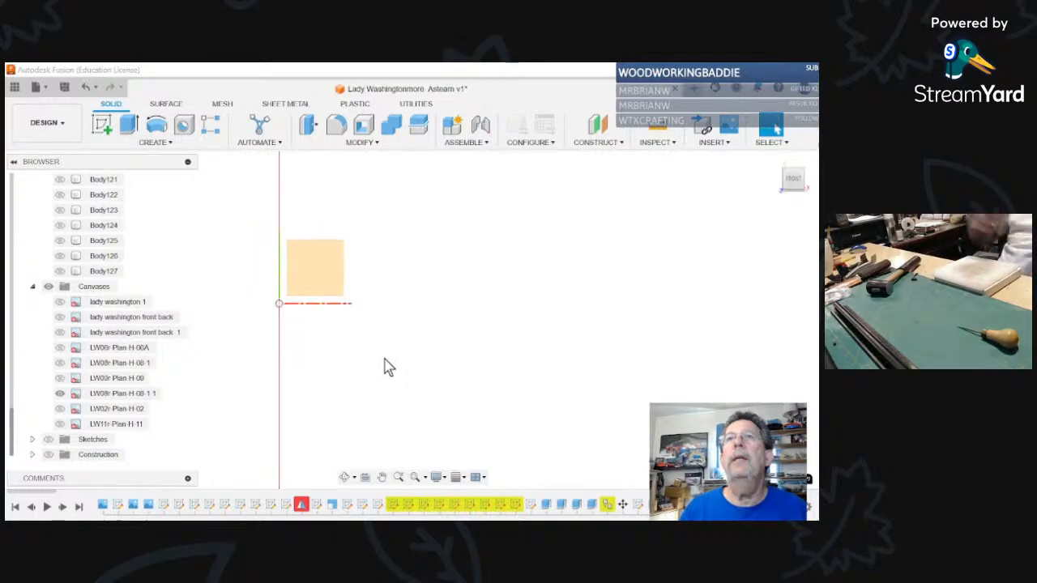
{"action": "middle_click_drag", "start_coordinate": [389, 367], "coordinate": [399, 311]}
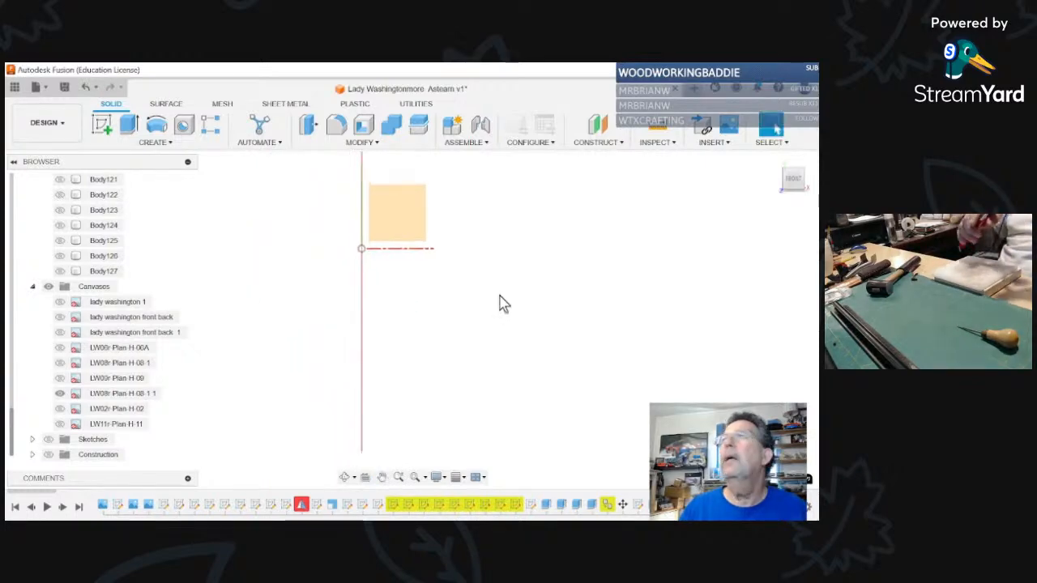
{"action": "left_click", "coordinate": [792, 179]}
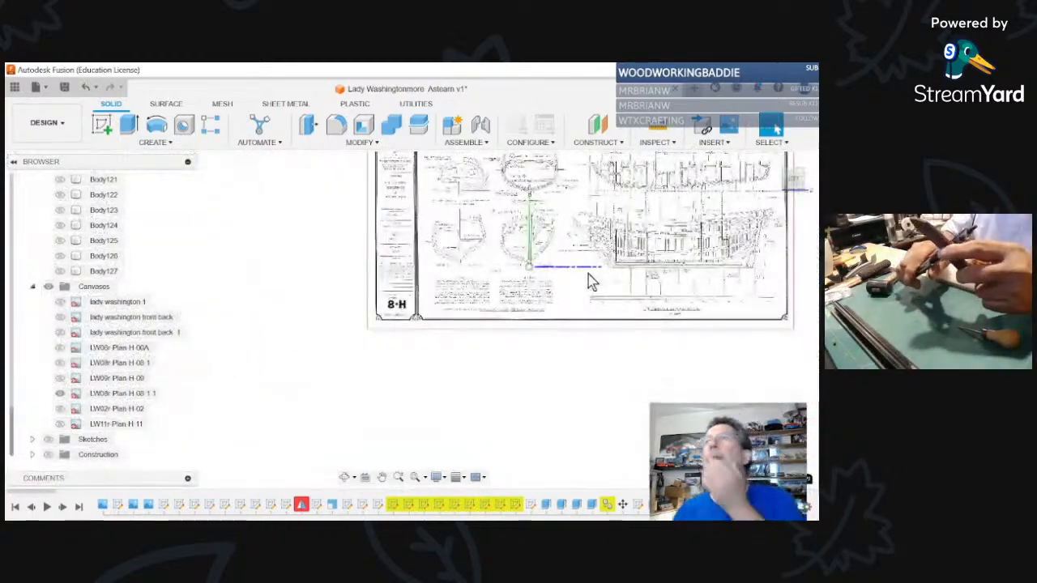
{"action": "middle_click_drag", "start_coordinate": [635, 217], "coordinate": [448, 340]}
{"action": "scroll", "coordinate": [447, 341], "scroll_direction": "up", "scroll_amount": 4}
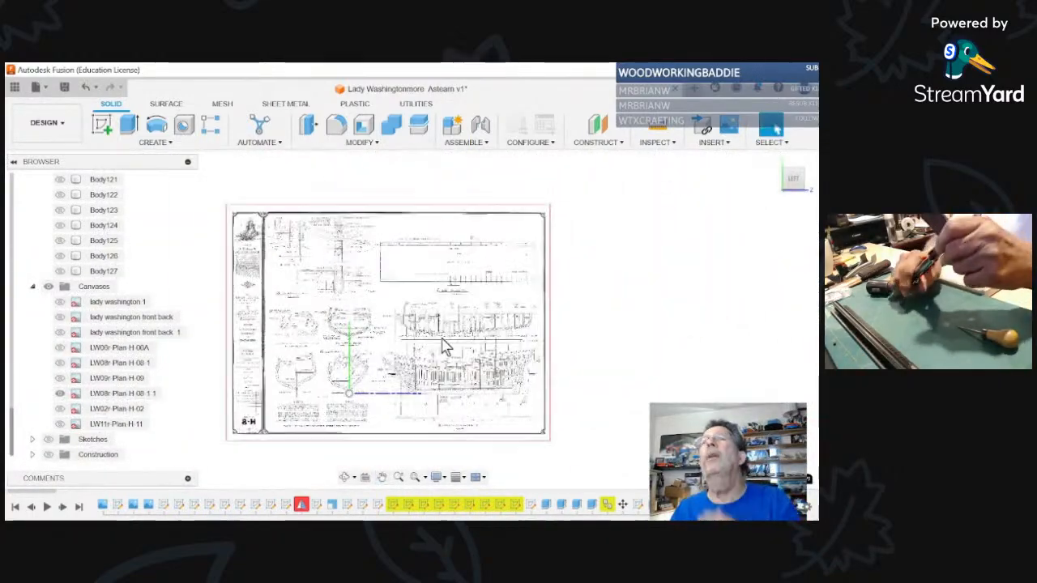
{"action": "middle_click_drag", "start_coordinate": [373, 270], "coordinate": [438, 286]}
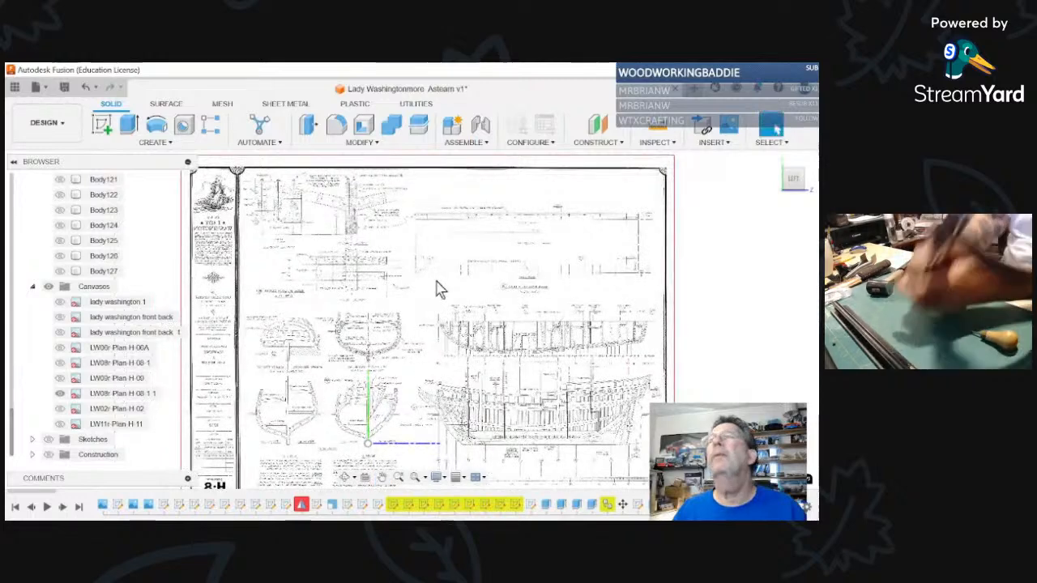
{"action": "scroll", "coordinate": [438, 288], "scroll_direction": "down", "scroll_amount": 2}
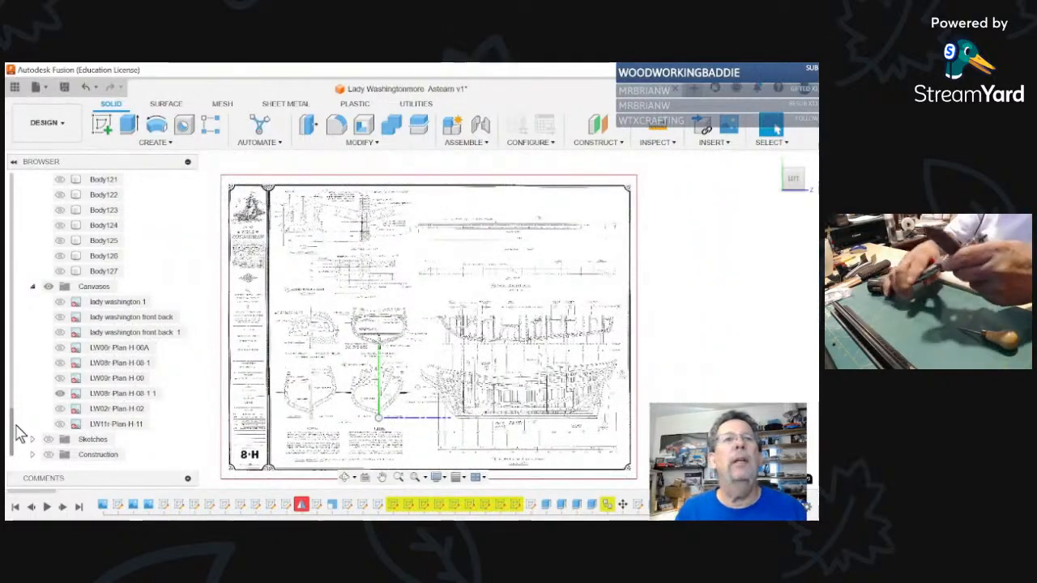
Step: Hide the LW08r-Plan-H-08-1 1 canvas and check the H-09, H-08-1 and H-06A plan canvases by showing and hiding each one
{"action": "left_click", "coordinate": [64, 396]}
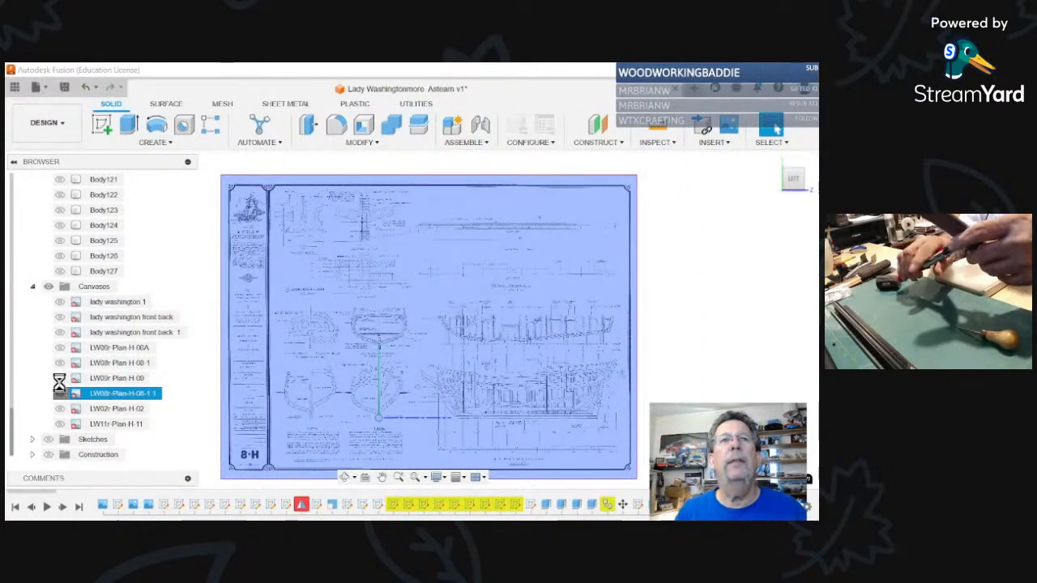
{"action": "left_click", "coordinate": [60, 394]}
{"action": "left_click", "coordinate": [65, 380]}
{"action": "left_click", "coordinate": [62, 379]}
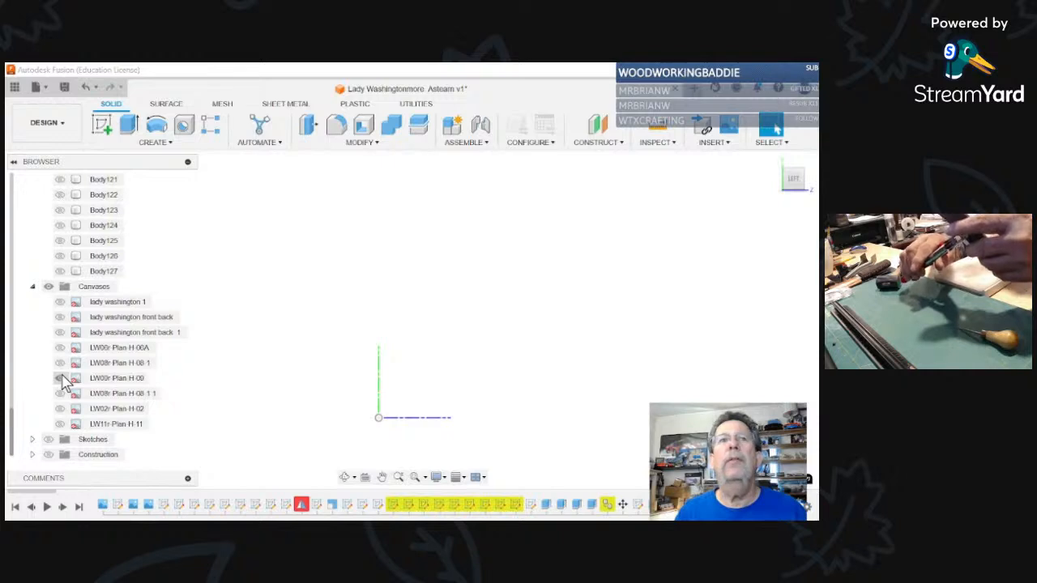
{"action": "left_click", "coordinate": [64, 365]}
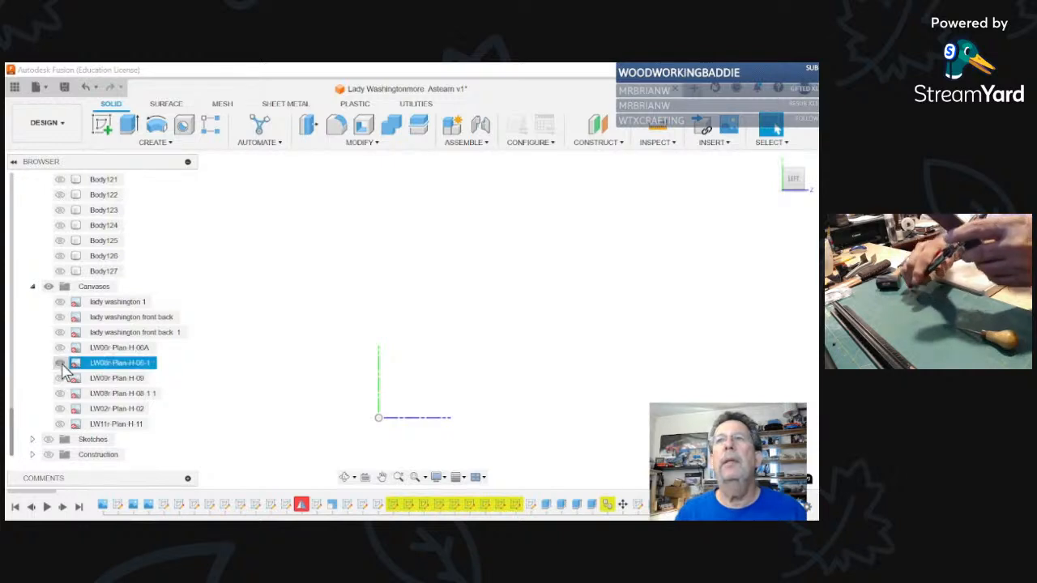
{"action": "left_click", "coordinate": [61, 364]}
{"action": "left_click", "coordinate": [62, 363]}
{"action": "left_click", "coordinate": [59, 349]}
{"action": "left_click", "coordinate": [59, 348]}
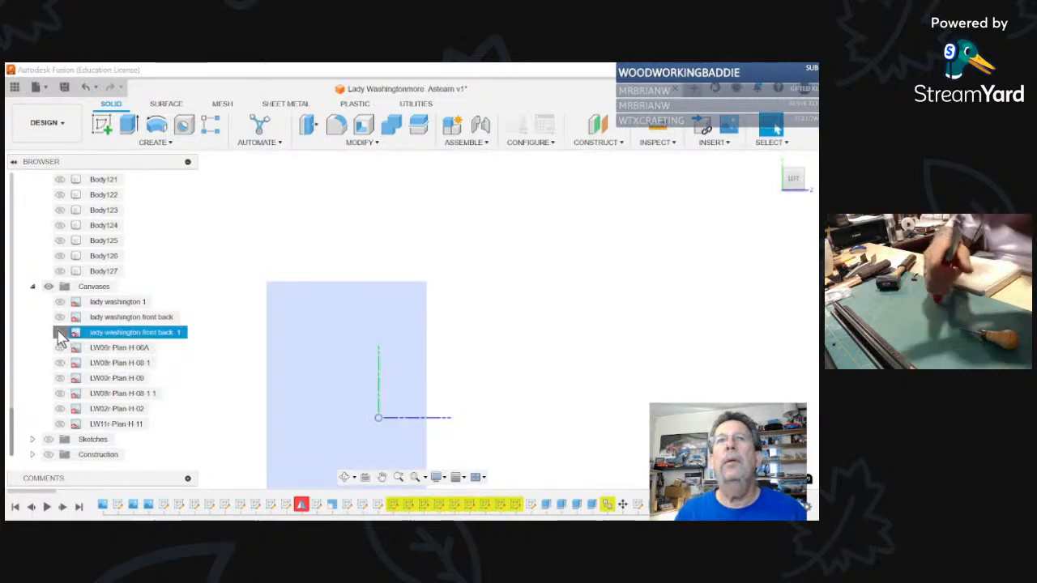
Step: Check the lady washington front back 1, lady washington front back and lady washington 1 canvases in the left view
{"action": "left_click", "coordinate": [60, 333]}
{"action": "left_click", "coordinate": [60, 333]}
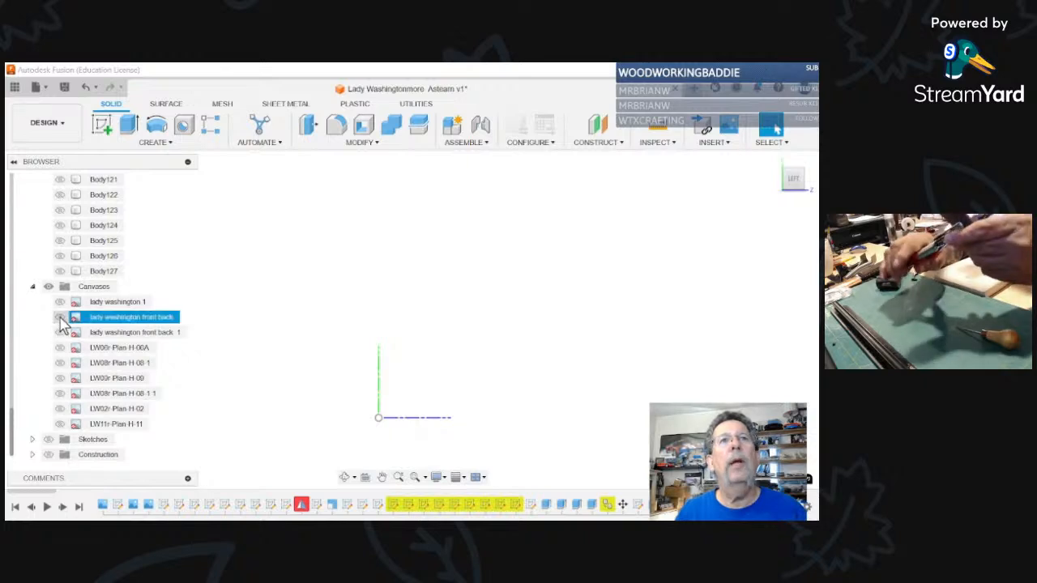
{"action": "left_click", "coordinate": [60, 317]}
{"action": "left_click", "coordinate": [60, 301]}
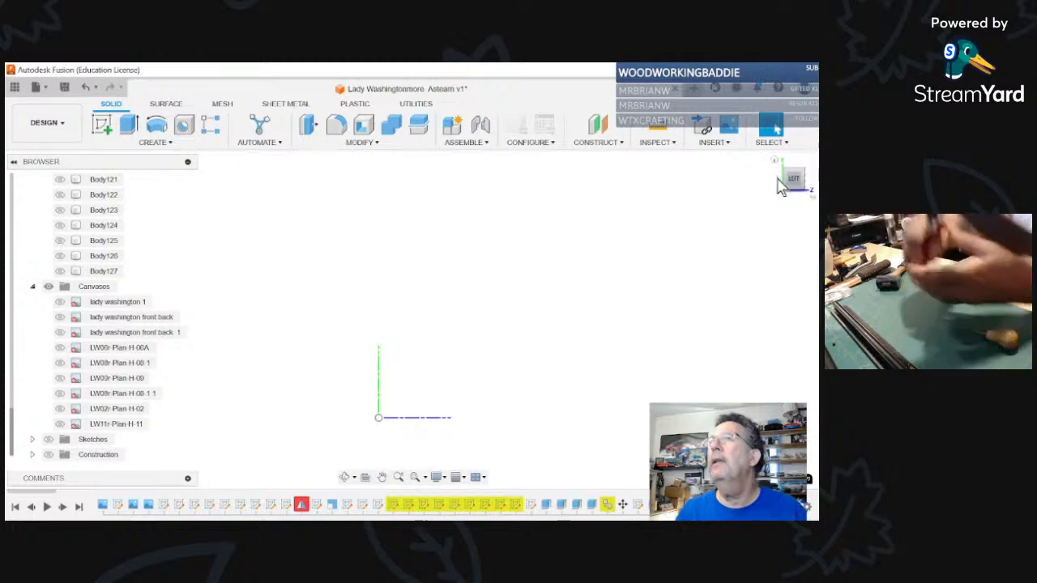
Step: Turn the model to the back view and briefly show the lady washington 1 canvas, hiding it again
{"action": "left_click", "coordinate": [779, 181]}
{"action": "left_click", "coordinate": [61, 303]}
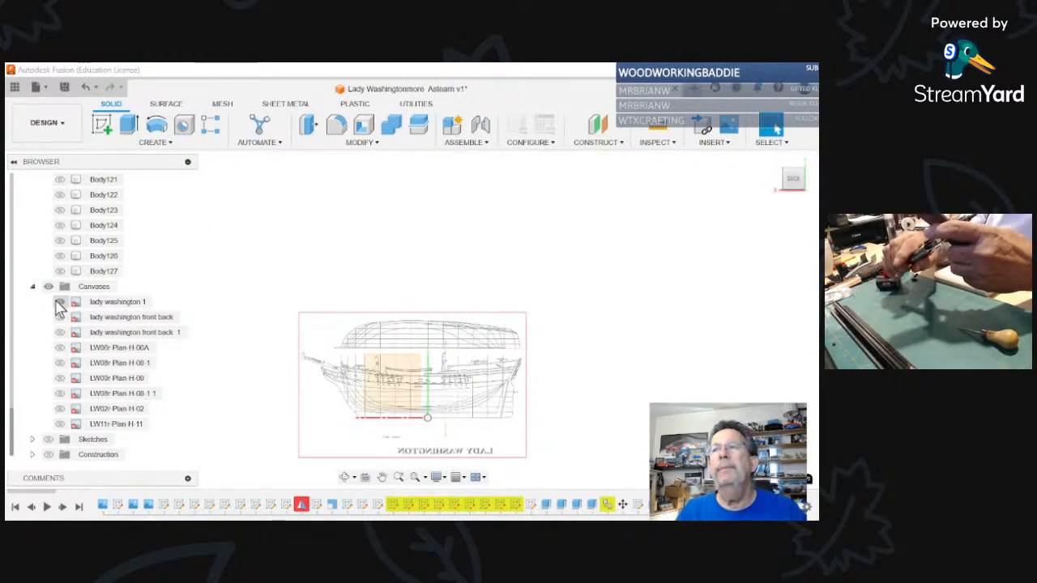
{"action": "left_click", "coordinate": [60, 302]}
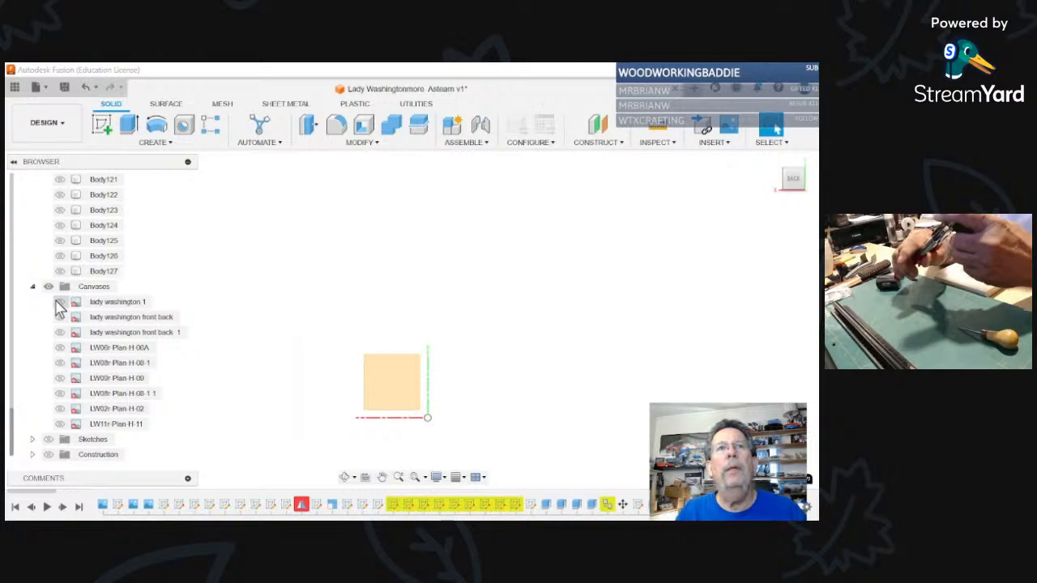
Step: Check the two lady washington front back canvases and the H-06A plan canvas in the back view by toggling their visibility
{"action": "left_click", "coordinate": [60, 318]}
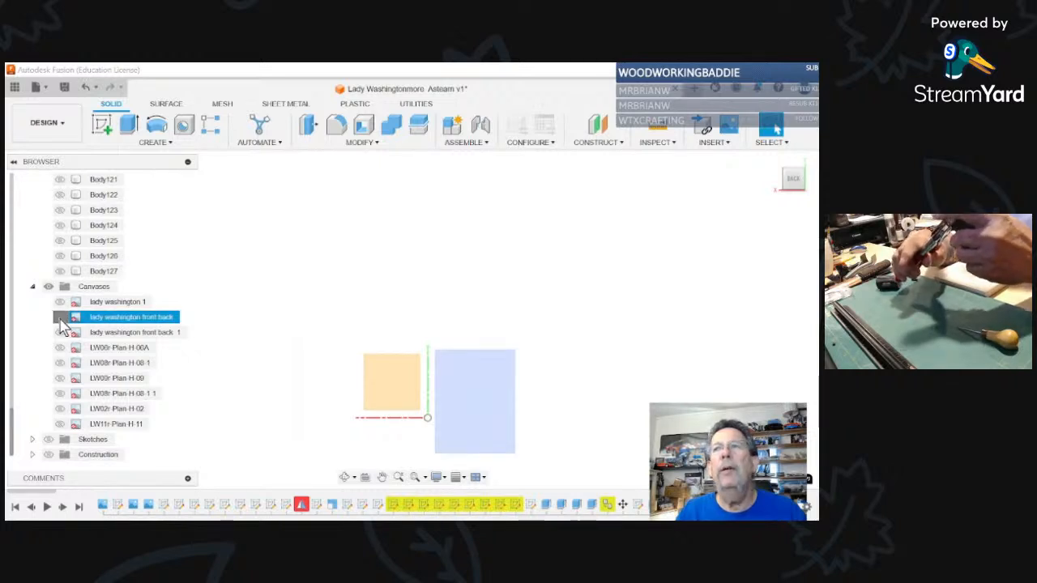
{"action": "left_click", "coordinate": [60, 318]}
{"action": "left_click", "coordinate": [60, 333]}
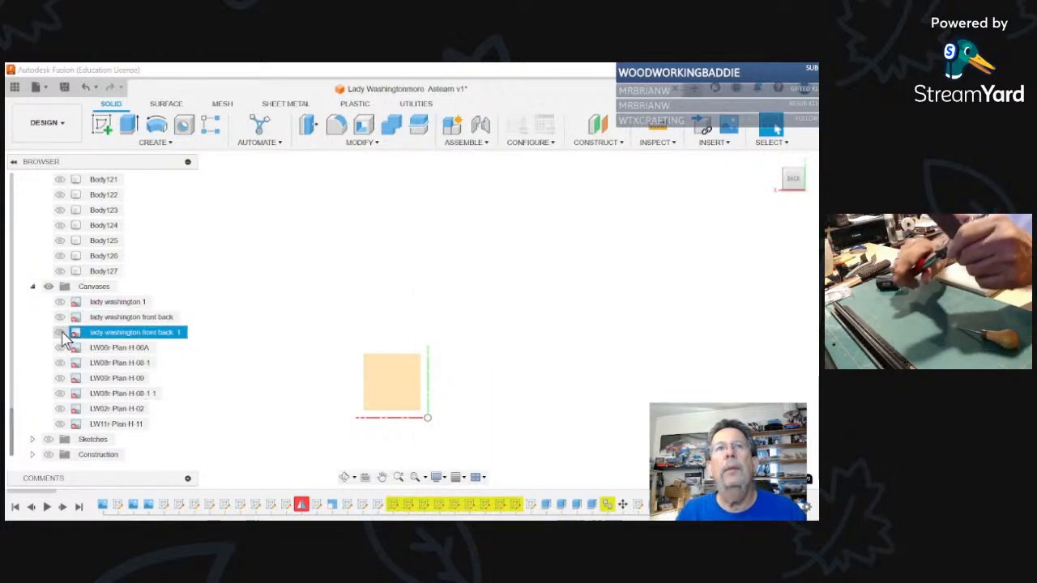
{"action": "left_click", "coordinate": [61, 333]}
{"action": "scroll", "coordinate": [60, 348], "scroll_direction": "up", "scroll_amount": 1}
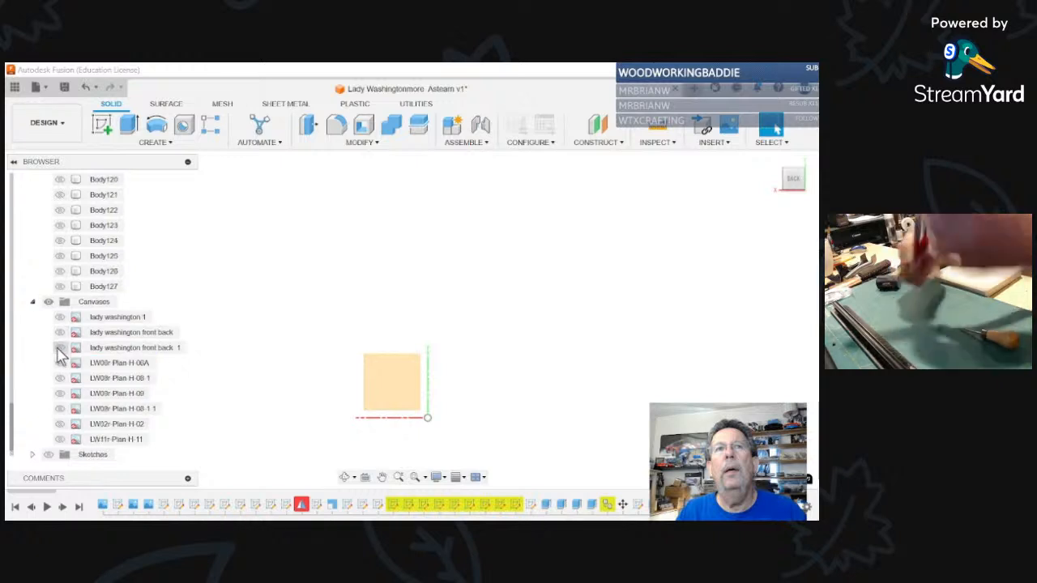
{"action": "left_click", "coordinate": [60, 347]}
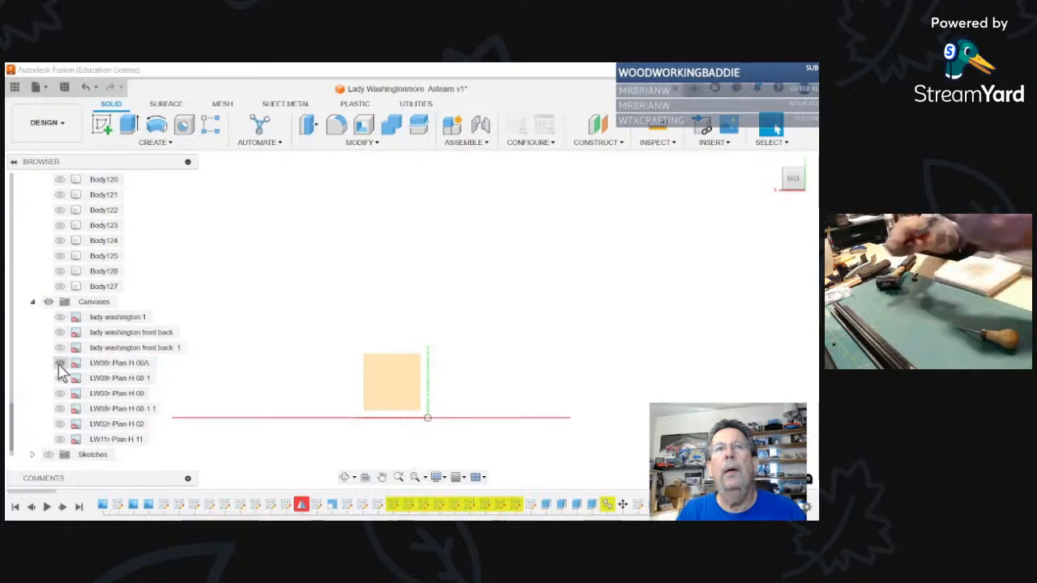
Step: Show the LW08r-Plan-H-08-1 canvas, examine the stern framing and rudder in its side elevation, and hide the canvas again
{"action": "left_click", "coordinate": [60, 378]}
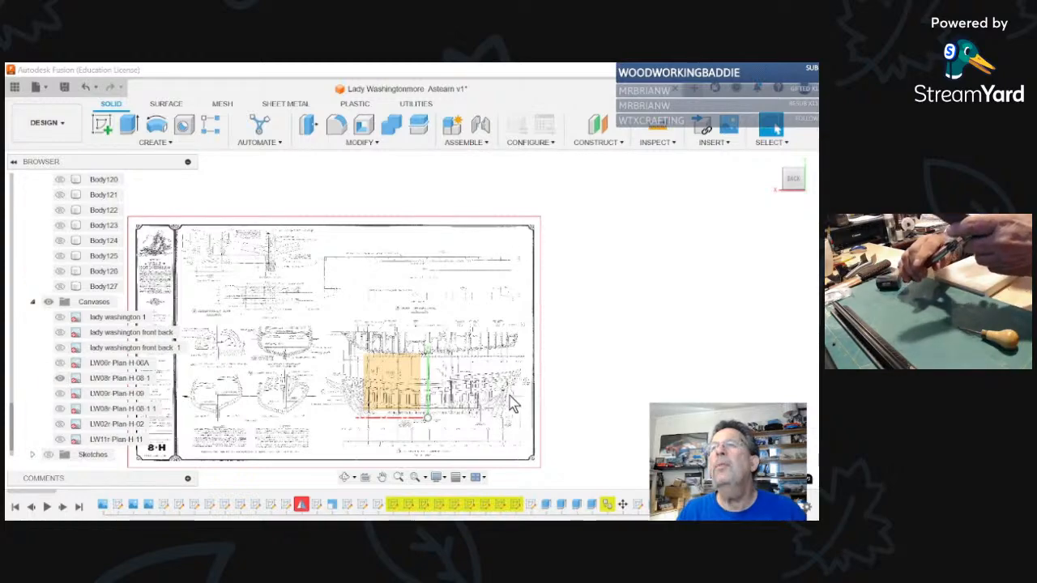
{"action": "scroll", "coordinate": [522, 402], "scroll_direction": "up", "scroll_amount": 6}
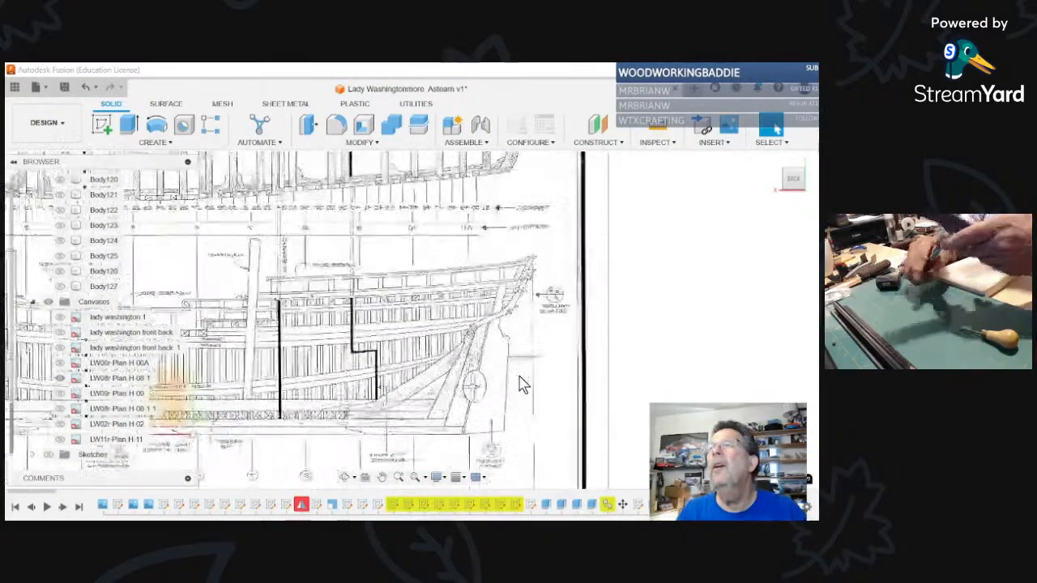
{"action": "scroll", "coordinate": [522, 386], "scroll_direction": "up", "scroll_amount": 2}
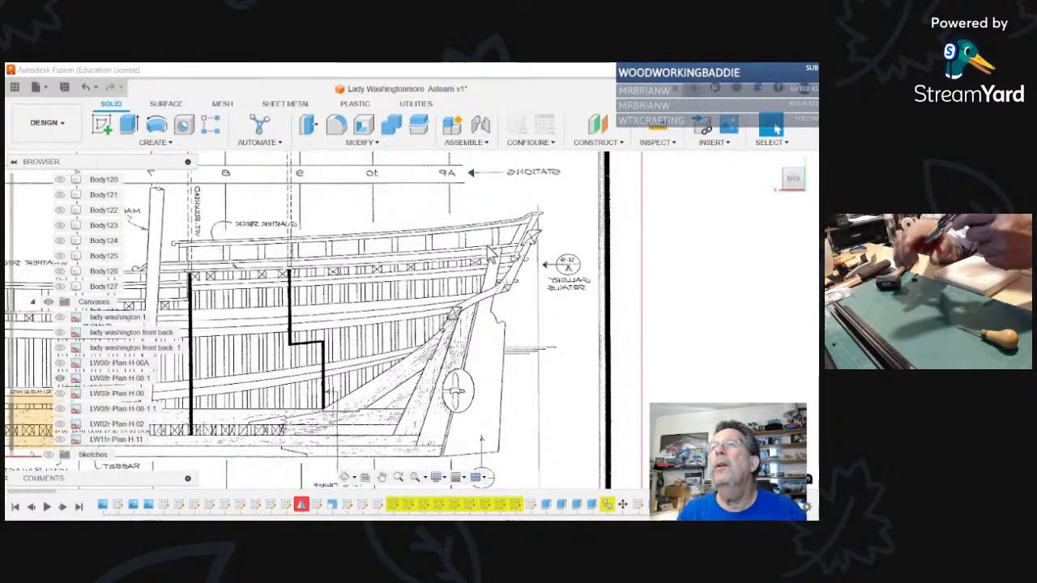
{"action": "left_click", "coordinate": [62, 378]}
{"action": "left_click", "coordinate": [60, 378]}
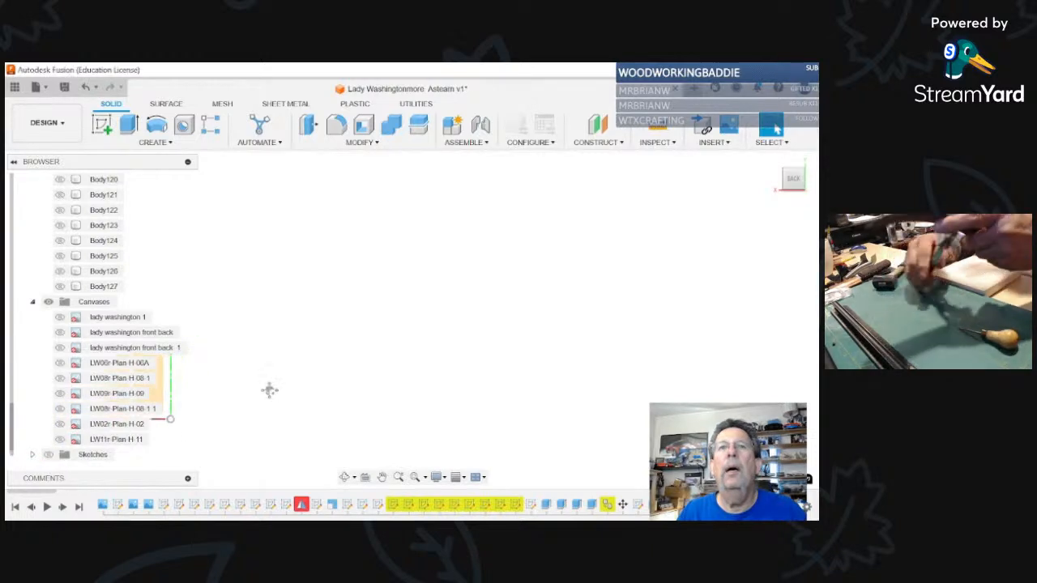
{"action": "middle_click_drag", "start_coordinate": [268, 389], "coordinate": [344, 383]}
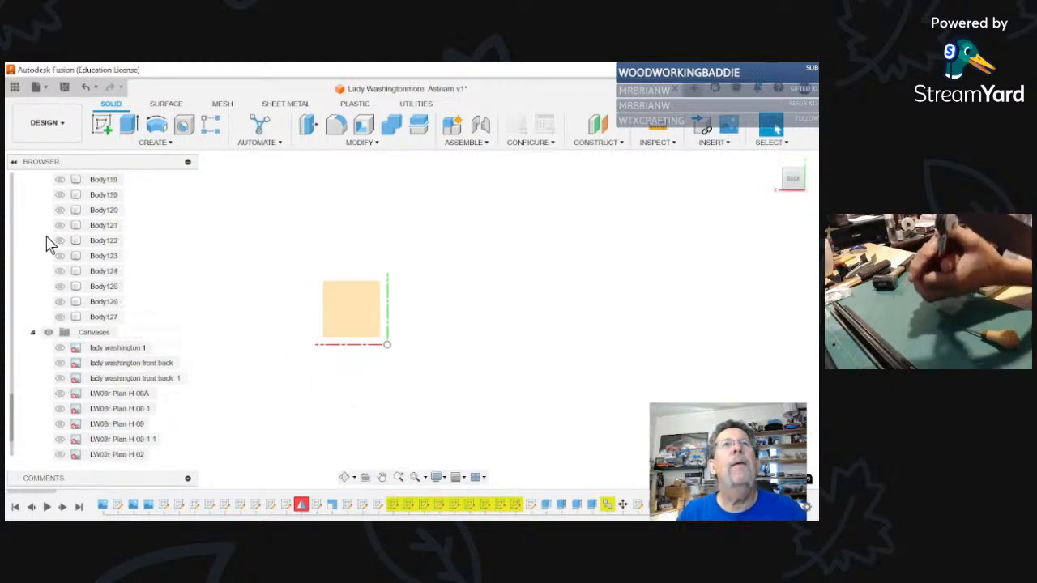
Step: Show Body125 on its own to locate it in the back view
{"action": "left_click", "coordinate": [60, 242]}
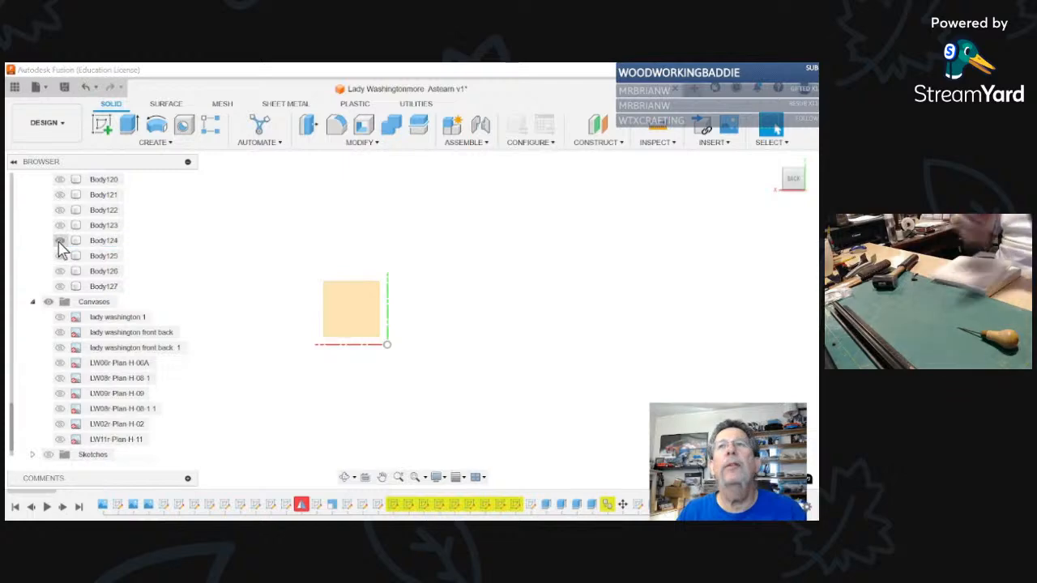
{"action": "left_click", "coordinate": [60, 257]}
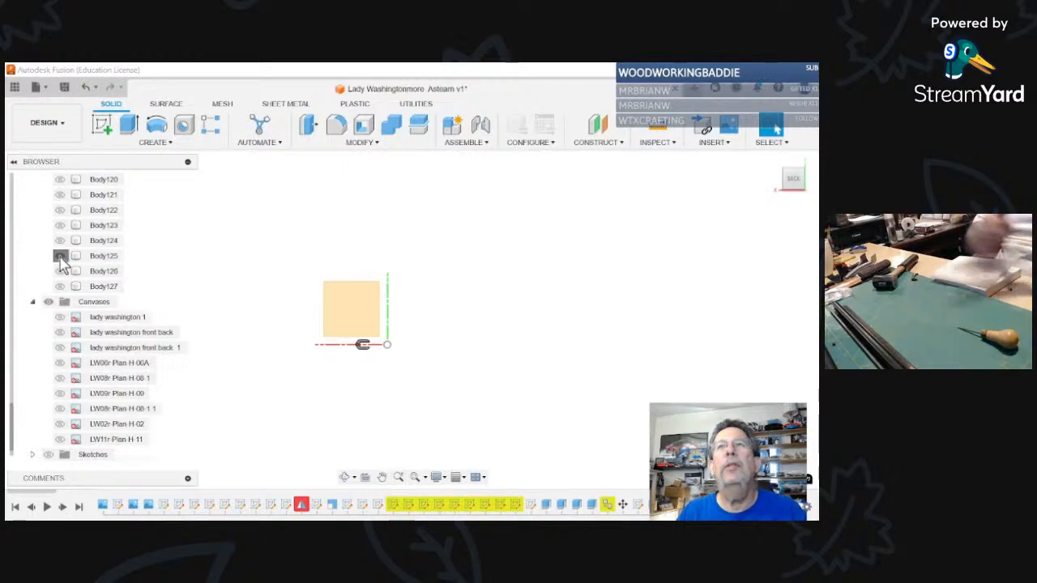
{"action": "left_click", "coordinate": [60, 257]}
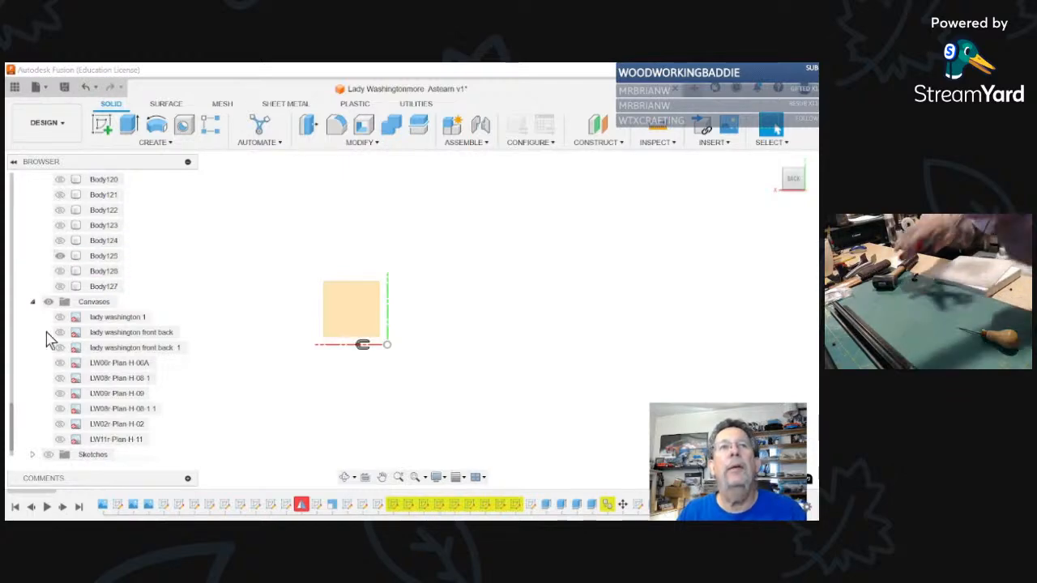
Step: Compare Body125 with the H-08-1, H-08-1 1, H-02 and H-11 plan canvases by showing and hiding each one in turn
{"action": "left_click", "coordinate": [61, 379]}
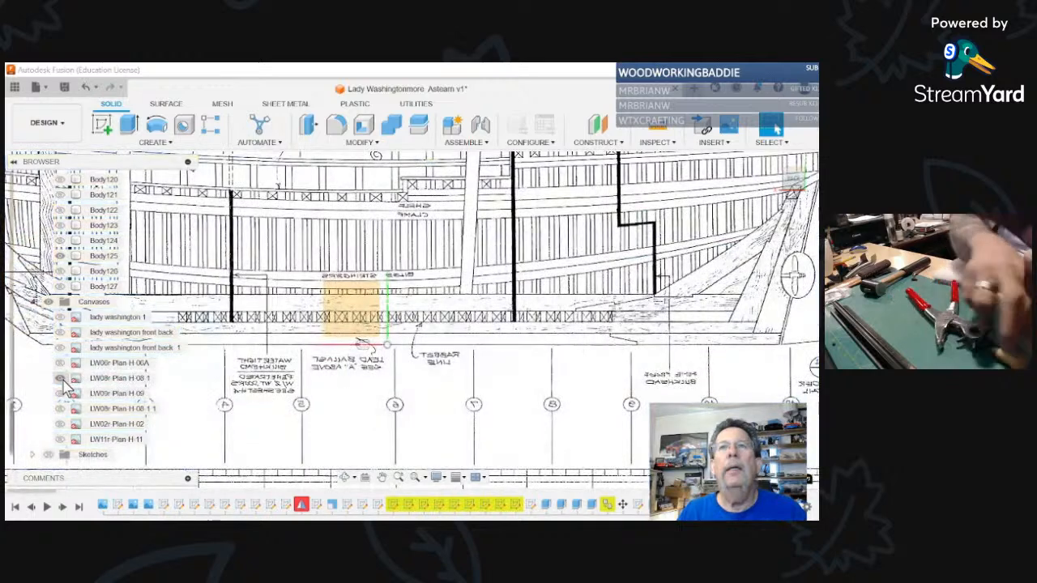
{"action": "left_click", "coordinate": [61, 380]}
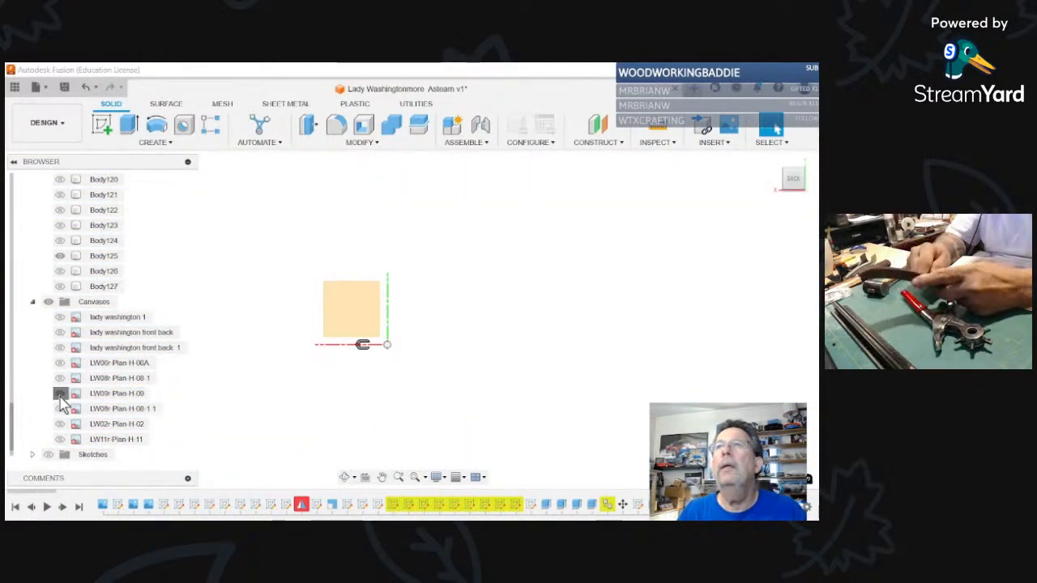
{"action": "left_click", "coordinate": [68, 409]}
{"action": "left_click", "coordinate": [61, 410]}
{"action": "left_click", "coordinate": [61, 411]}
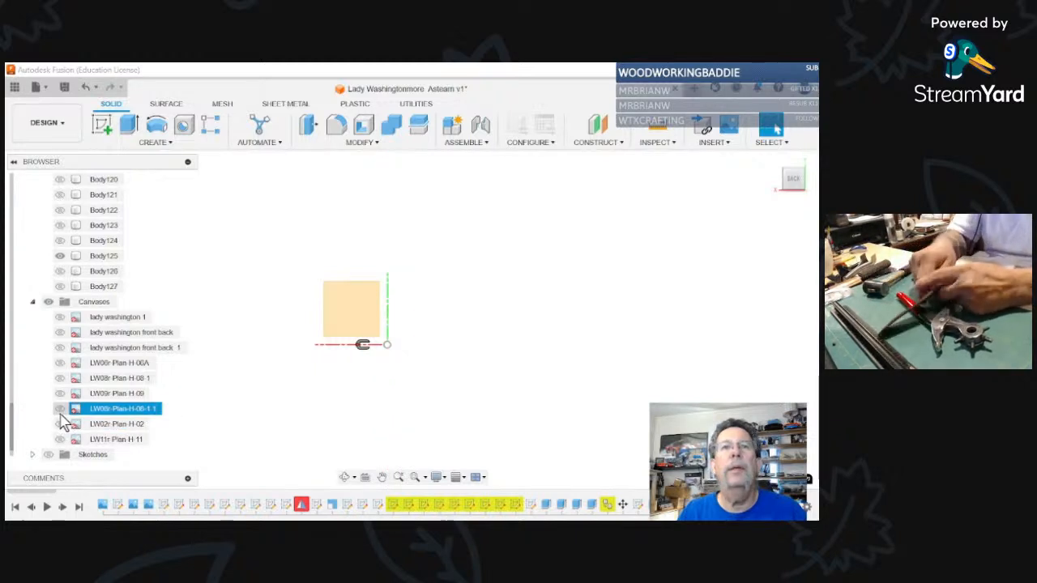
{"action": "left_click", "coordinate": [62, 425]}
{"action": "left_click", "coordinate": [62, 425]}
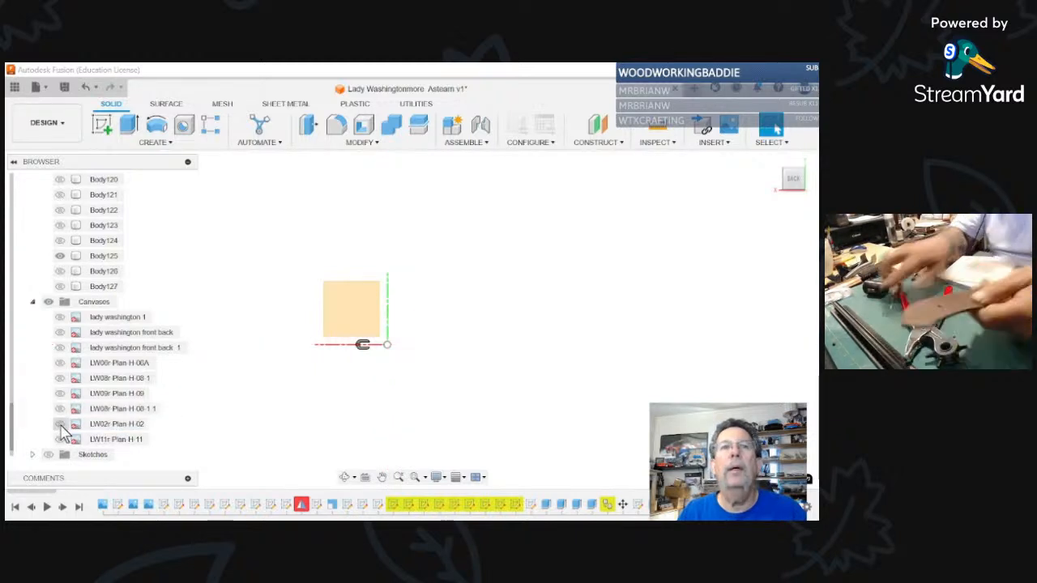
{"action": "left_click", "coordinate": [61, 439]}
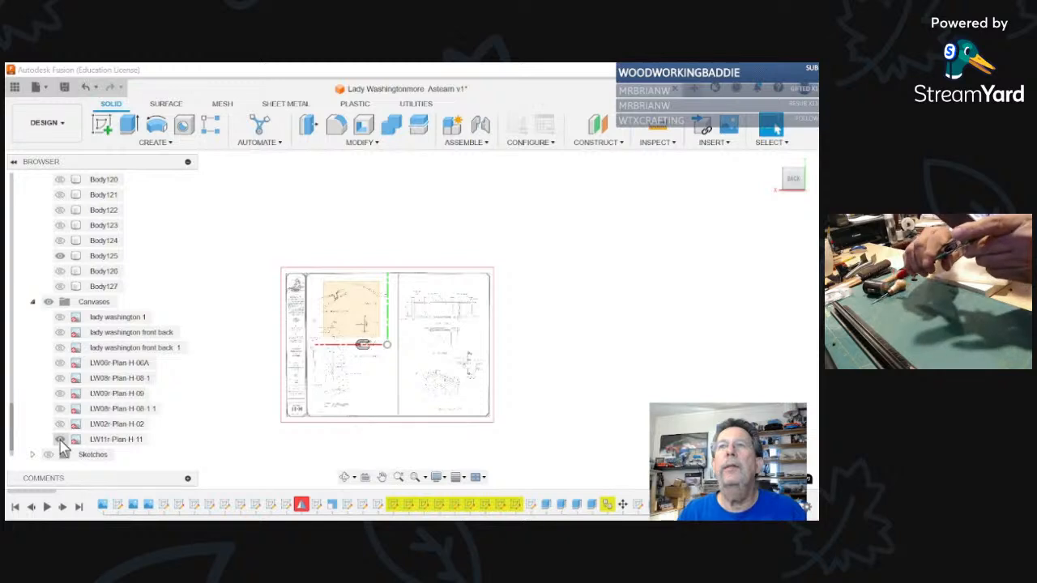
{"action": "left_click", "coordinate": [61, 439]}
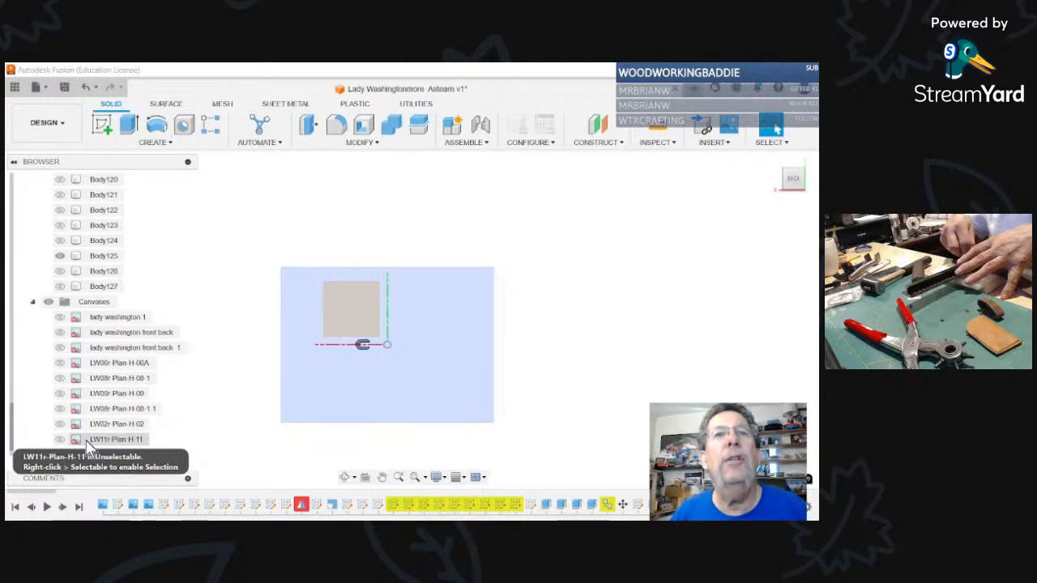
Step: Make the LW09r-Plan-H-09 canvas visible and hide Body125
{"action": "left_click", "coordinate": [65, 395]}
{"action": "left_click", "coordinate": [60, 394]}
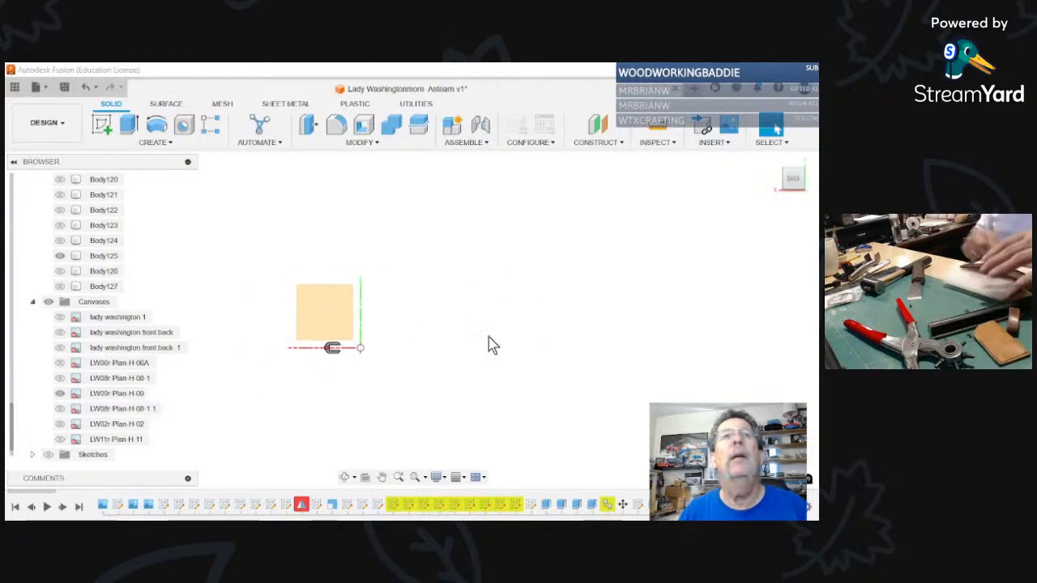
{"action": "left_click", "coordinate": [60, 255]}
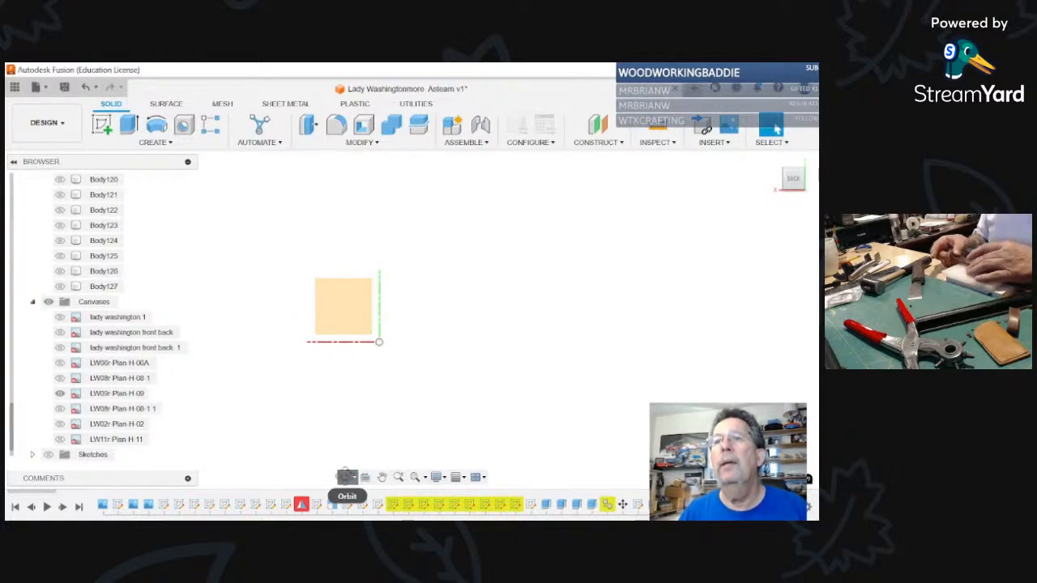
Step: Select the LW09r-Plan-H-09 canvas and orbit around the origin to look for its drawing from different angles
{"action": "left_click", "coordinate": [346, 477]}
{"action": "left_click_drag", "start_coordinate": [322, 435], "coordinate": [412, 414]}
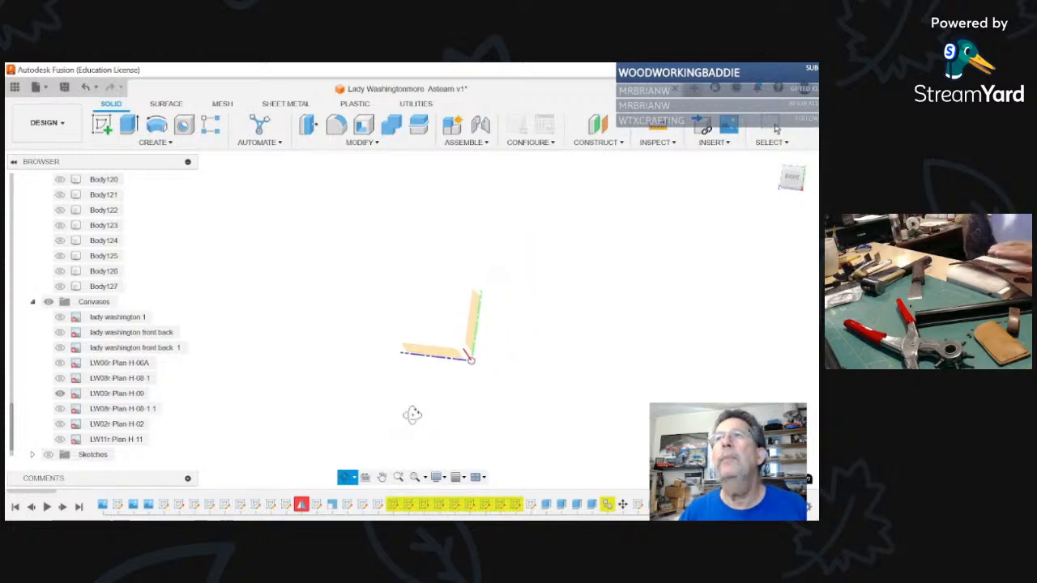
{"action": "scroll", "coordinate": [412, 415], "scroll_direction": "down", "scroll_amount": 2}
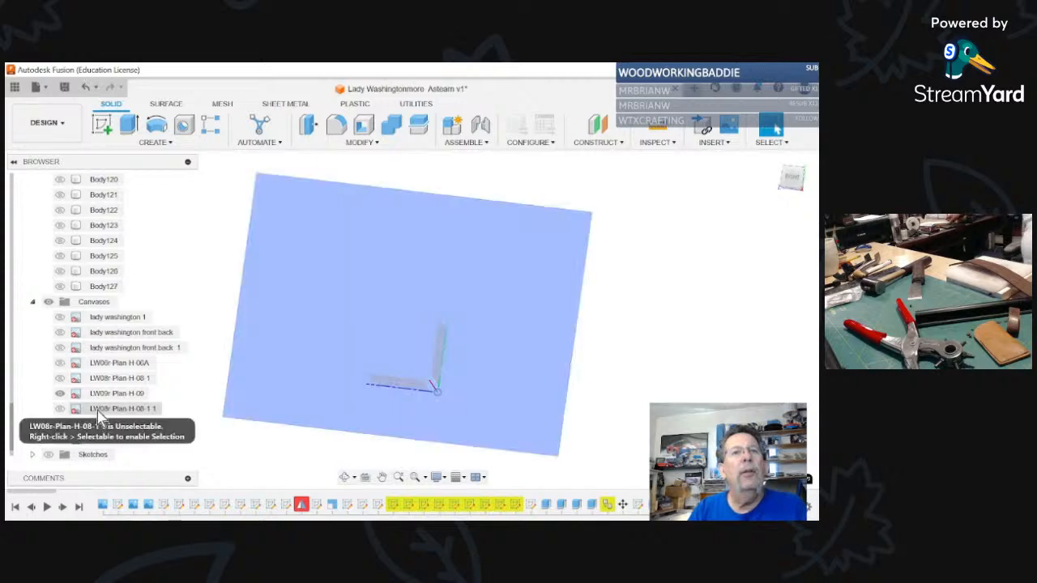
{"action": "left_click", "coordinate": [107, 396]}
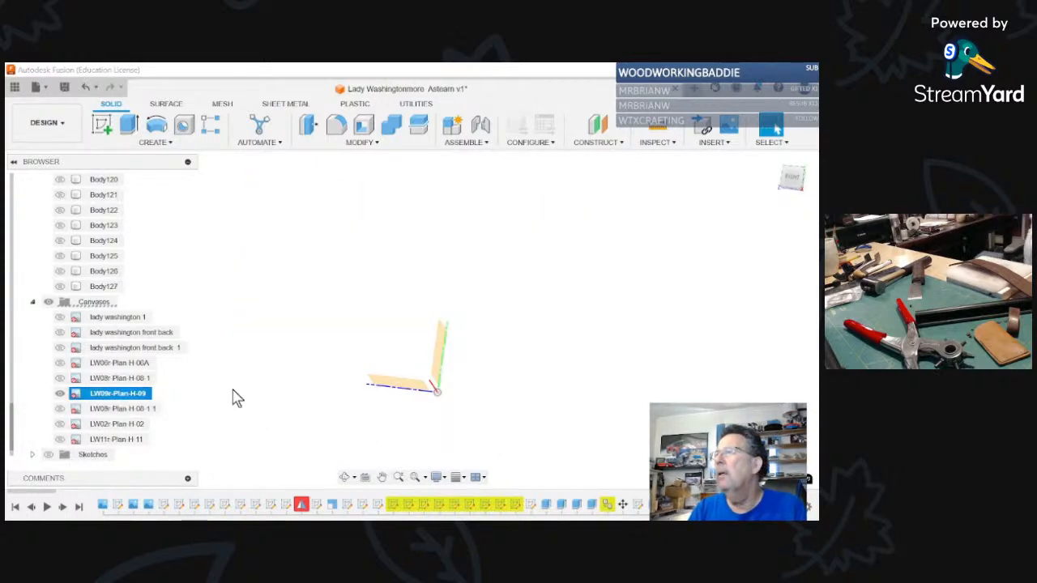
{"action": "scroll", "coordinate": [349, 373], "scroll_direction": "up", "scroll_amount": 3}
{"action": "scroll", "coordinate": [350, 381], "scroll_direction": "down", "scroll_amount": 4}
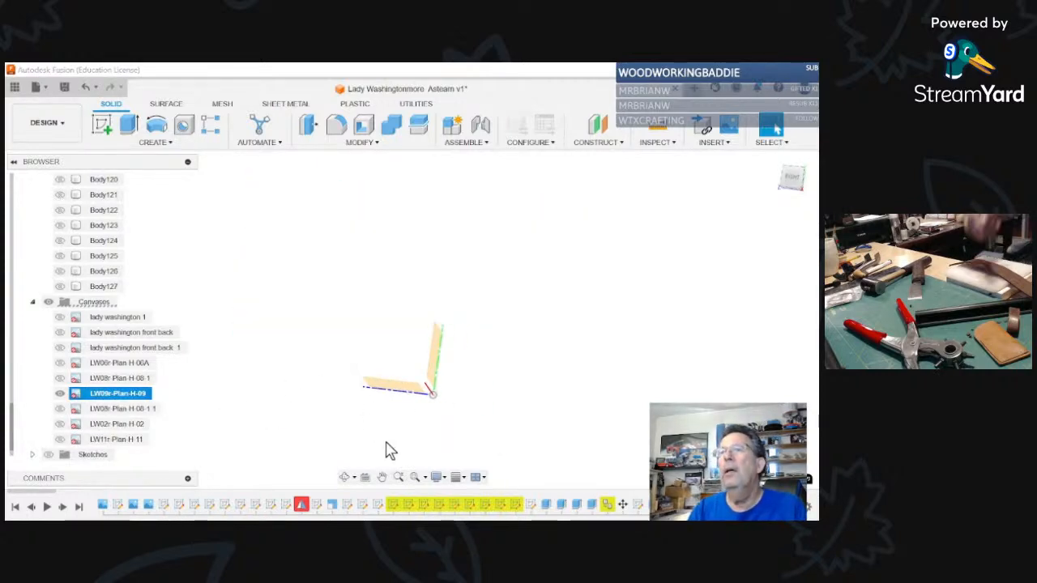
{"action": "left_click", "coordinate": [347, 477]}
{"action": "left_click_drag", "start_coordinate": [347, 463], "coordinate": [459, 353]}
{"action": "scroll", "coordinate": [345, 329], "scroll_direction": "up", "scroll_amount": 4}
{"action": "scroll", "coordinate": [345, 336], "scroll_direction": "down", "scroll_amount": 7}
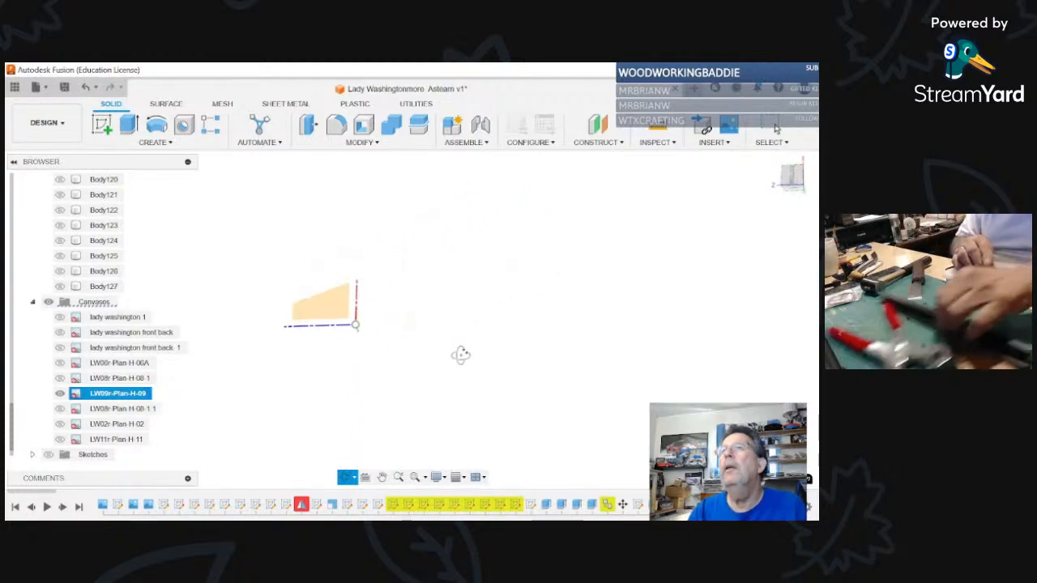
{"action": "left_click", "coordinate": [774, 160]}
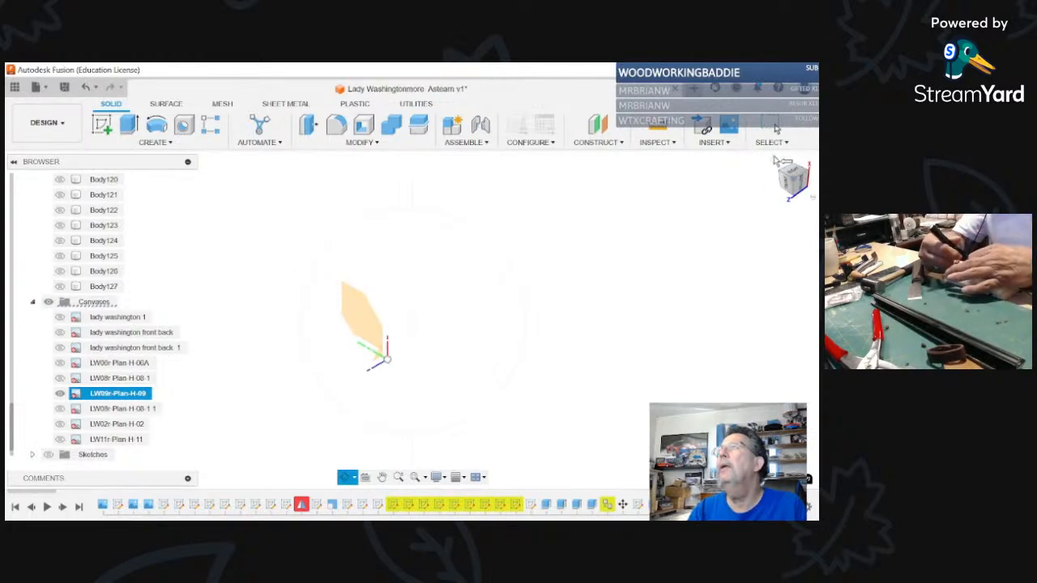
{"action": "key", "text": "Escape"}
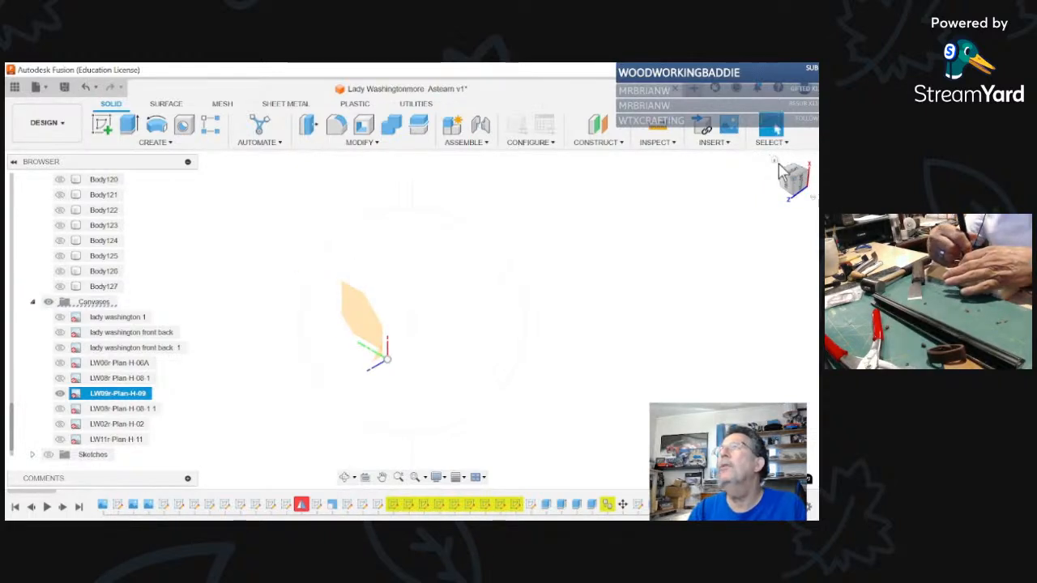
Step: Orient the model to the Right view so the LW09r-Plan-H-09 canvas reads the correct way round, and deselect the canvas
{"action": "left_click", "coordinate": [775, 162]}
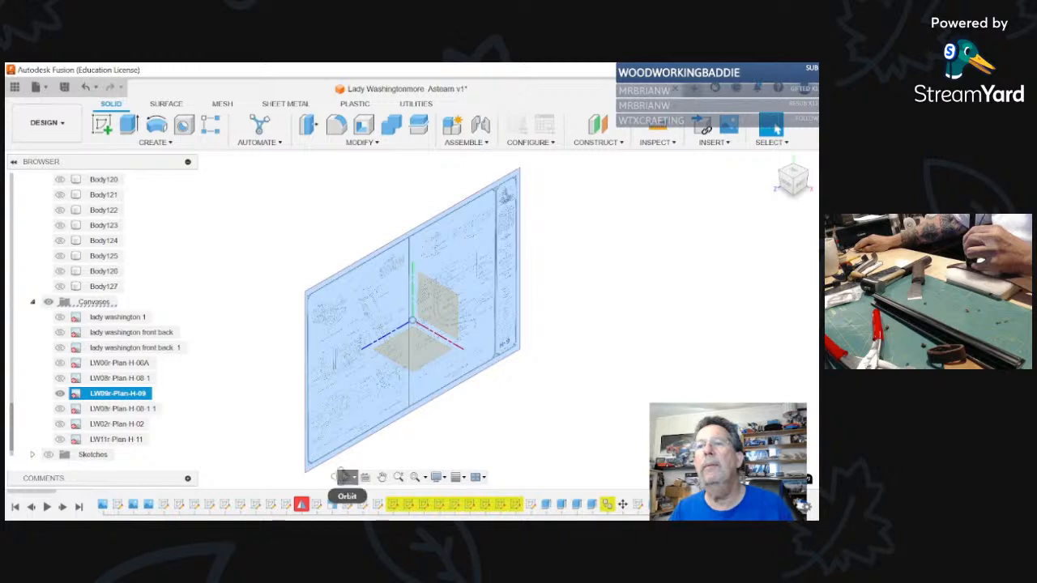
{"action": "left_click", "coordinate": [345, 477]}
{"action": "left_click_drag", "start_coordinate": [270, 467], "coordinate": [391, 421]}
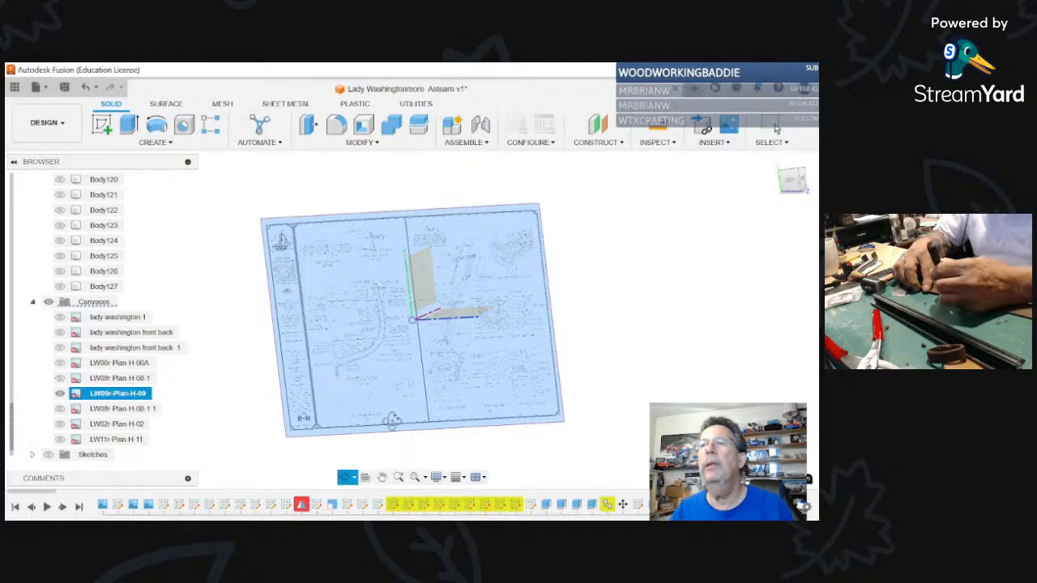
{"action": "left_click", "coordinate": [793, 181]}
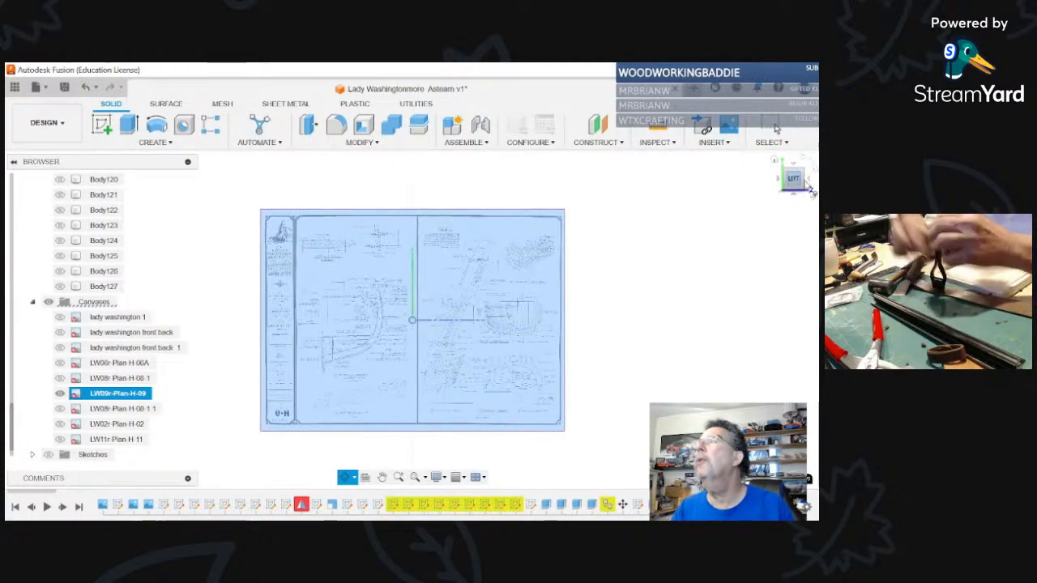
{"action": "left_click", "coordinate": [810, 184]}
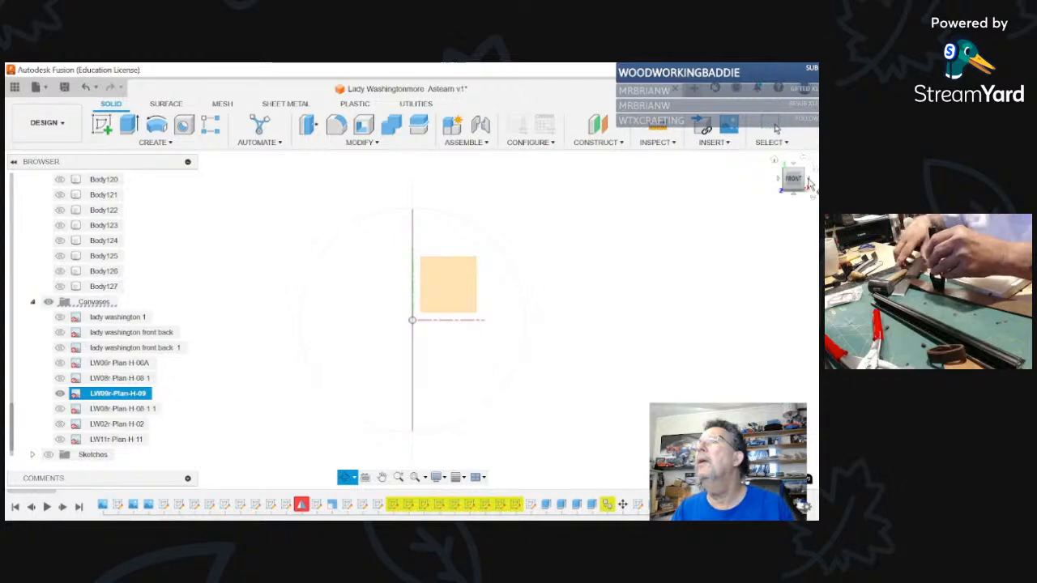
{"action": "left_click", "coordinate": [810, 178]}
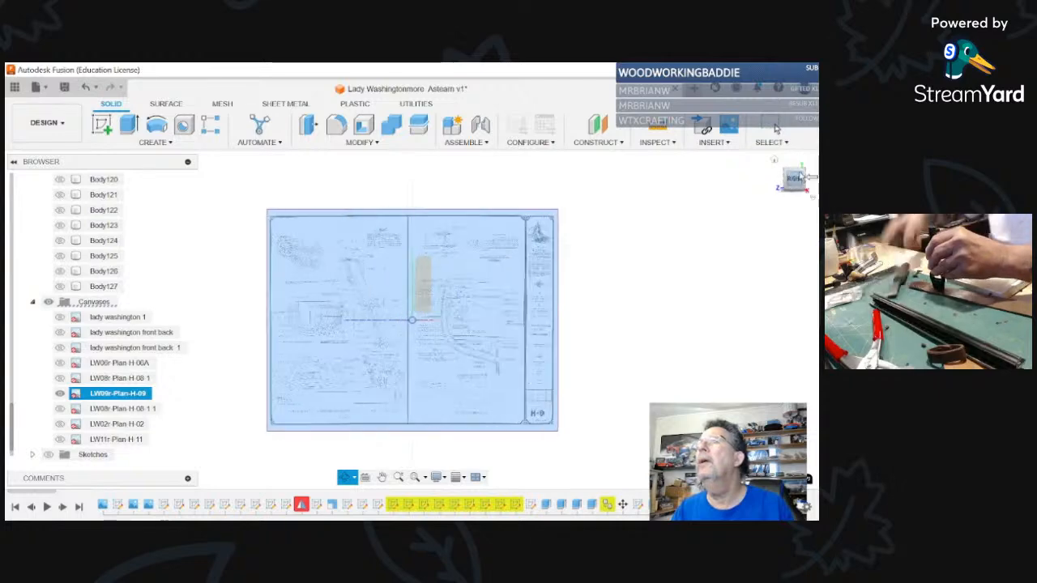
{"action": "left_click", "coordinate": [630, 293]}
Step: Examine the H-9 plan sheet from the schematic perspective down through the gallery plans and sections to the lower drawings
{"action": "scroll", "coordinate": [324, 287], "scroll_direction": "up", "scroll_amount": 4}
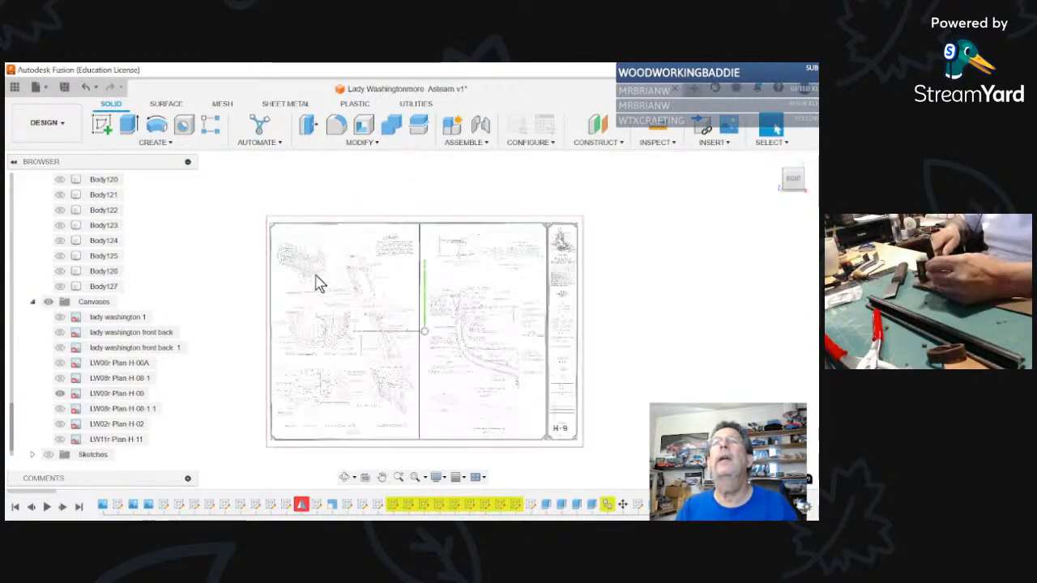
{"action": "scroll", "coordinate": [359, 324], "scroll_direction": "up", "scroll_amount": 5}
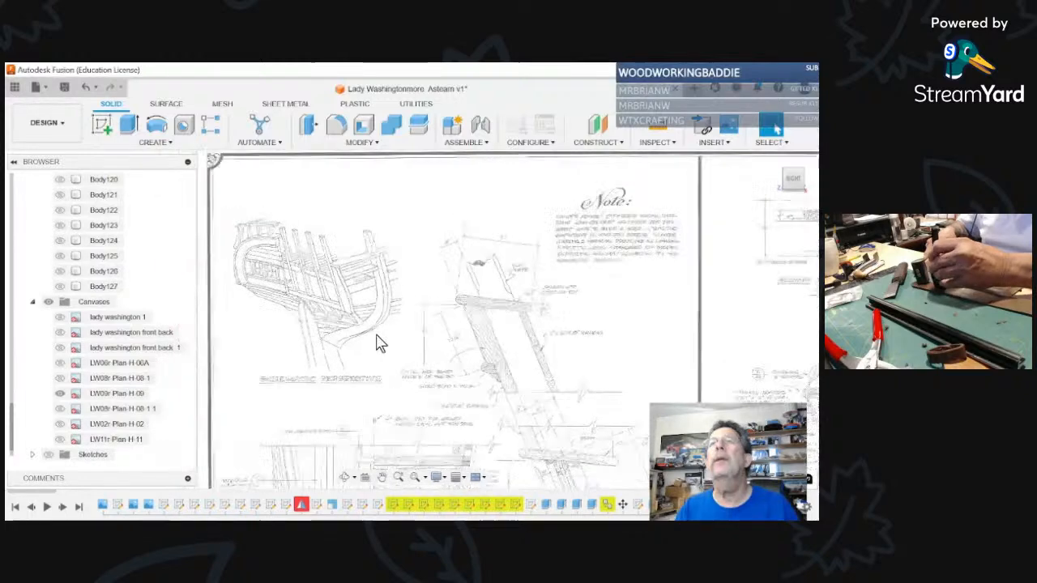
{"action": "scroll", "coordinate": [381, 343], "scroll_direction": "down", "scroll_amount": 1}
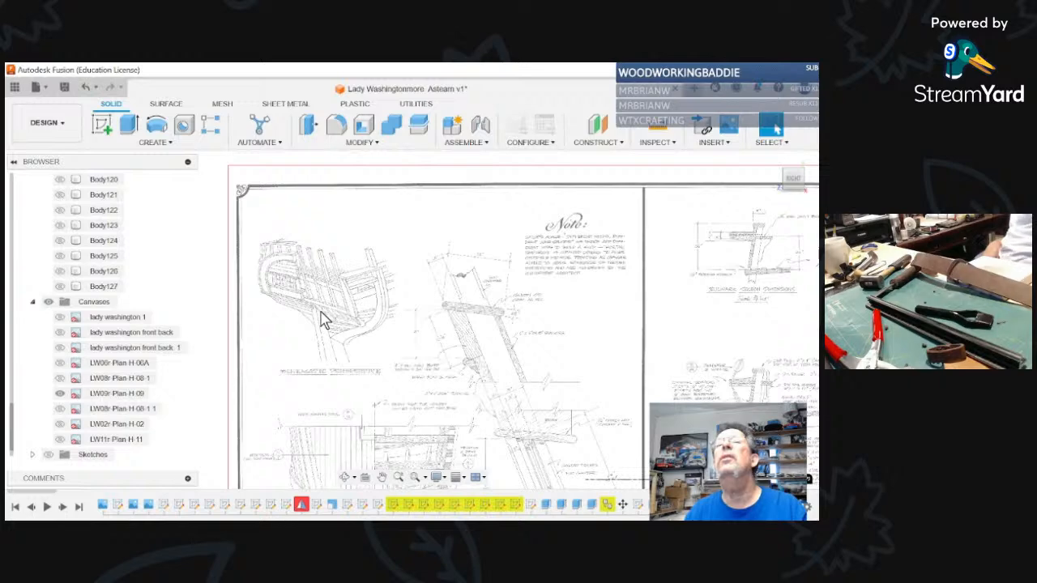
{"action": "scroll", "coordinate": [476, 391], "scroll_direction": "up", "scroll_amount": 2}
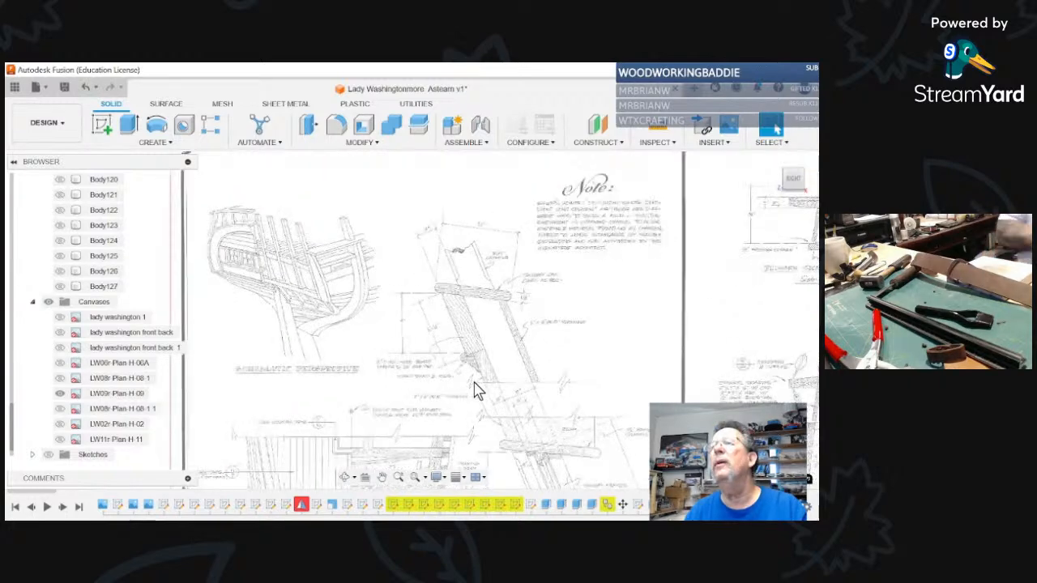
{"action": "scroll", "coordinate": [470, 392], "scroll_direction": "down", "scroll_amount": 6}
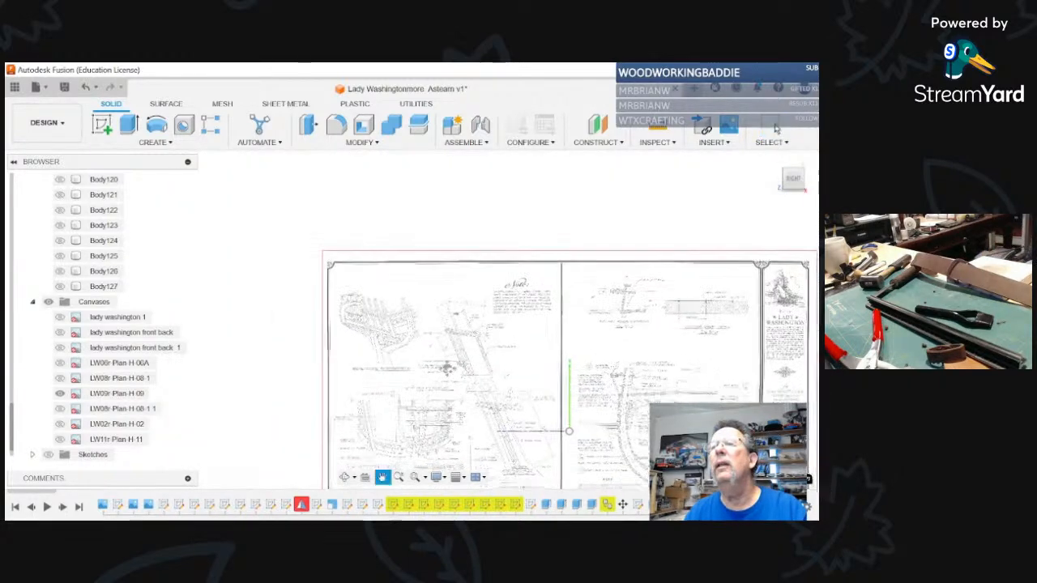
{"action": "middle_click_drag", "start_coordinate": [447, 369], "coordinate": [411, 301]}
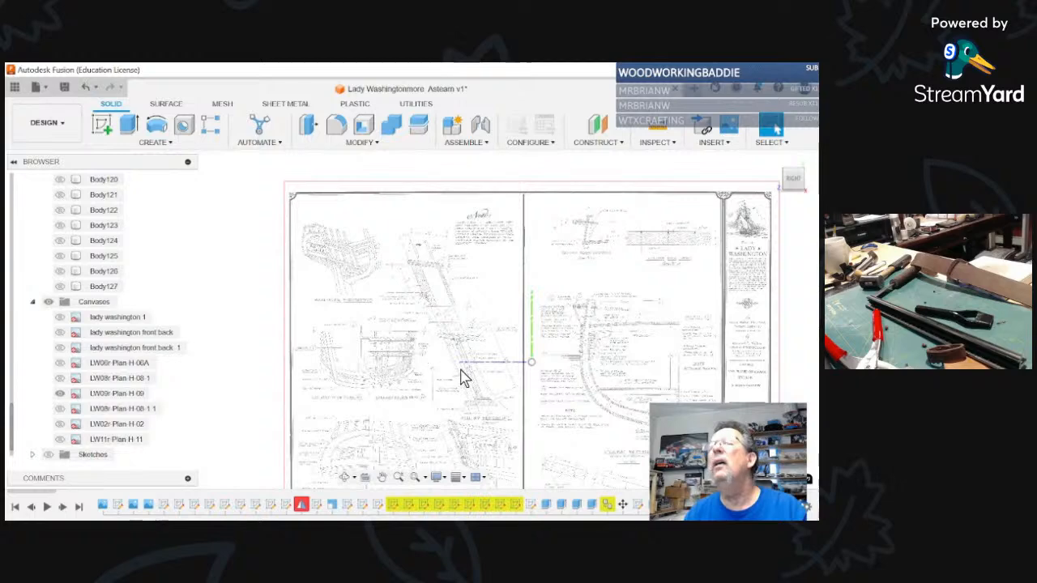
{"action": "scroll", "coordinate": [462, 377], "scroll_direction": "up", "scroll_amount": 5}
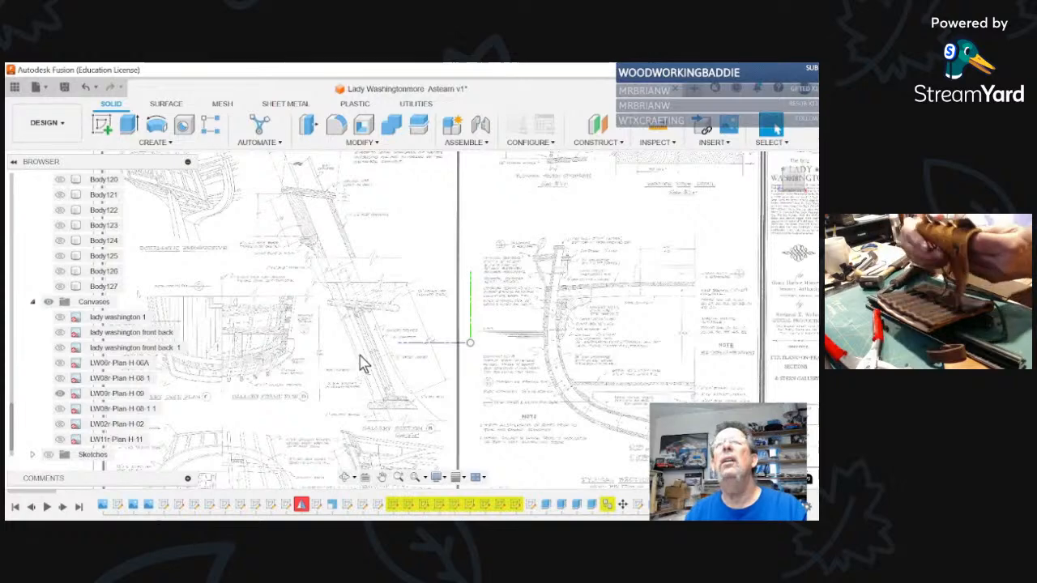
{"action": "scroll", "coordinate": [363, 364], "scroll_direction": "down", "scroll_amount": 4}
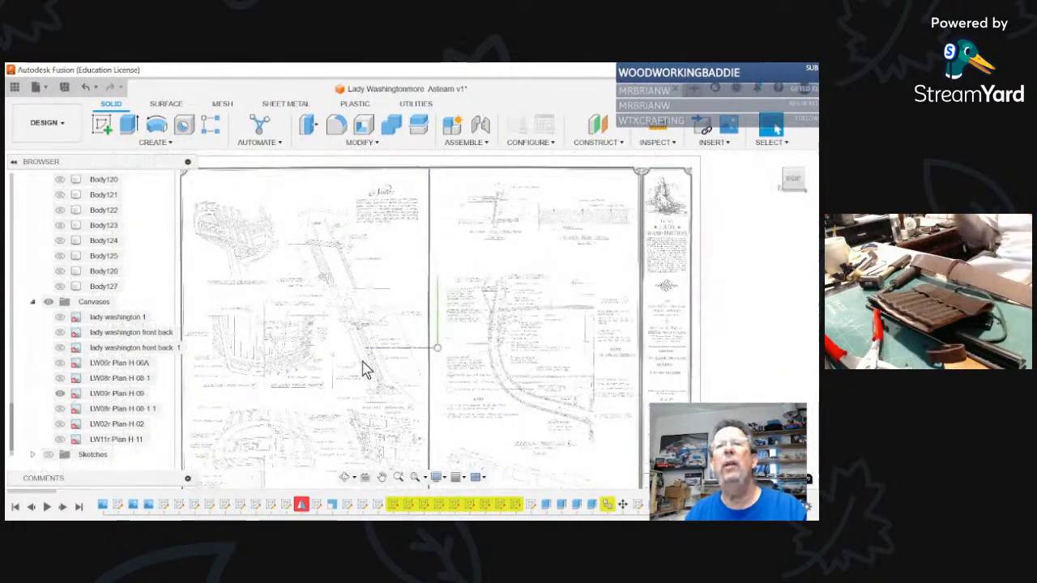
{"action": "middle_click_drag", "start_coordinate": [362, 361], "coordinate": [382, 334]}
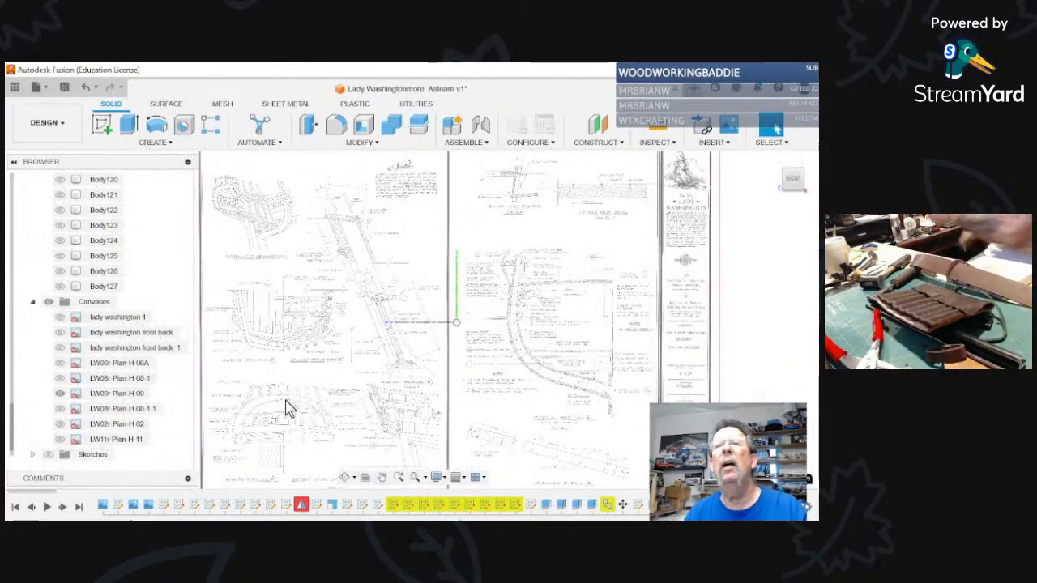
{"action": "middle_click_drag", "start_coordinate": [296, 405], "coordinate": [332, 296]}
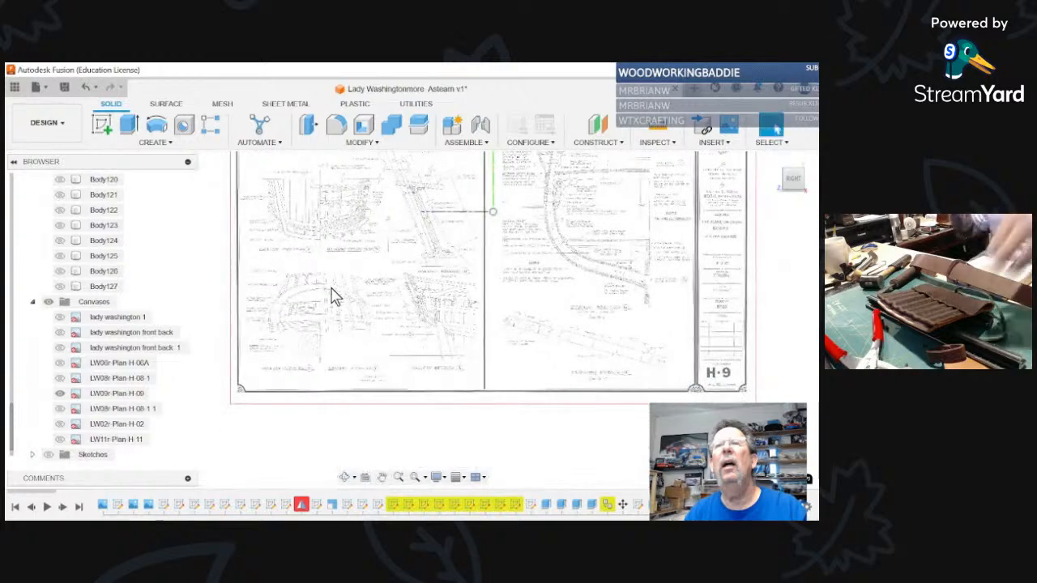
Step: Examine the Gallery Elevation E and Gallery Framing F drawings on the H-9 plan up close
{"action": "scroll", "coordinate": [315, 313], "scroll_direction": "up", "scroll_amount": 5}
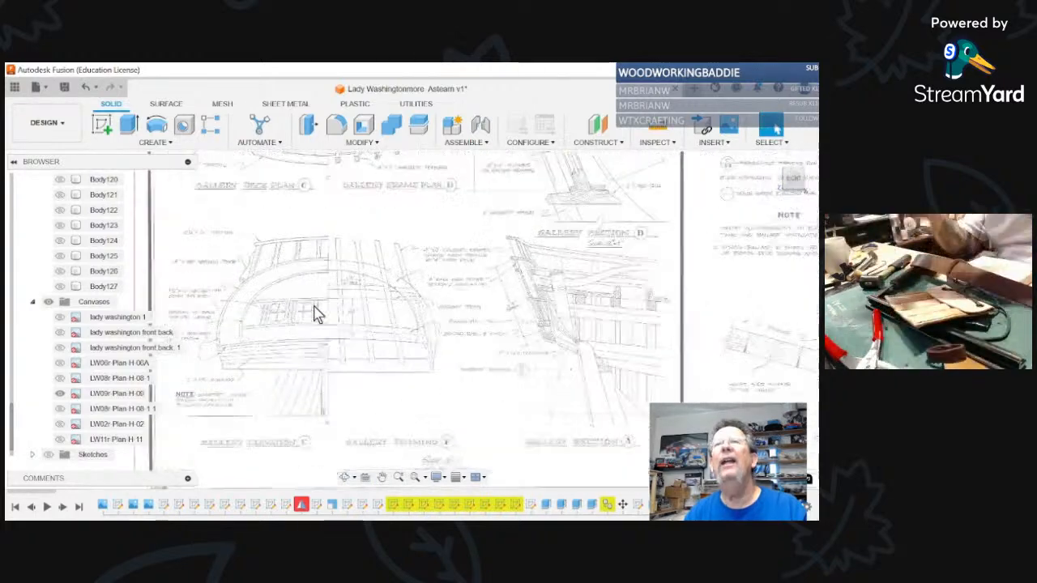
{"action": "scroll", "coordinate": [314, 309], "scroll_direction": "up", "scroll_amount": 1}
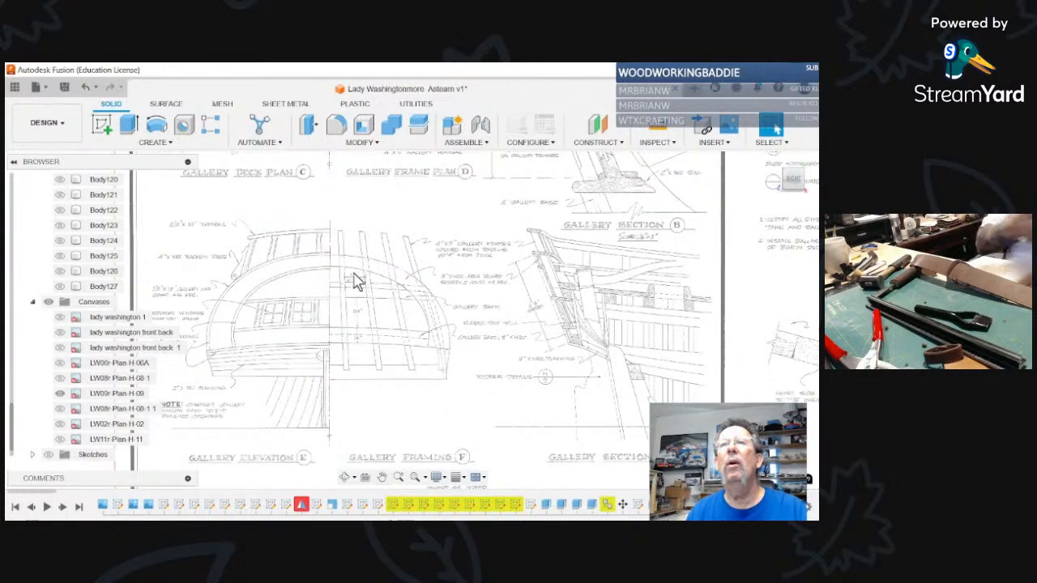
{"action": "scroll", "coordinate": [456, 405], "scroll_direction": "up", "scroll_amount": 3}
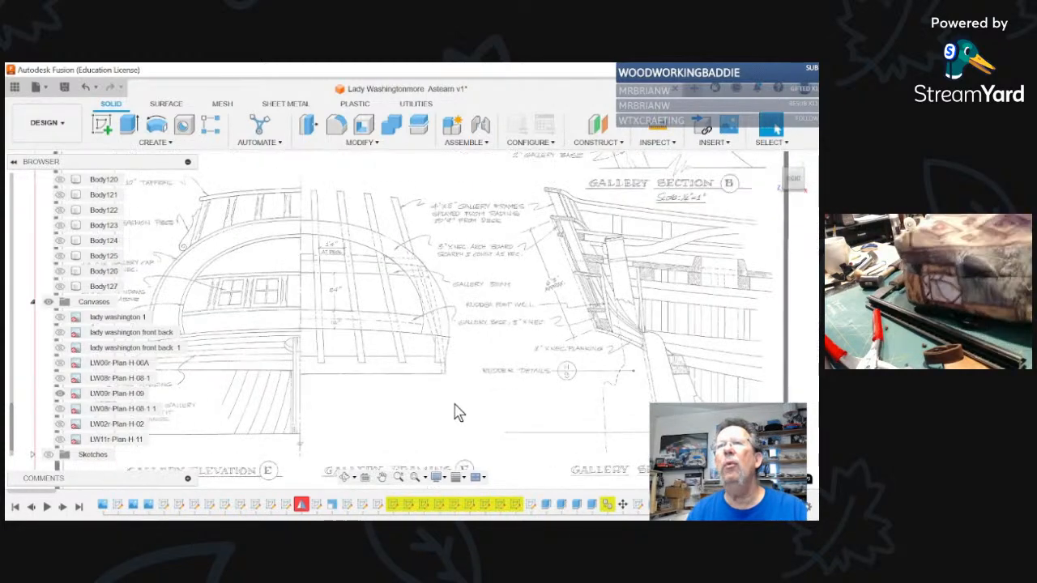
{"action": "scroll", "coordinate": [455, 404], "scroll_direction": "down", "scroll_amount": 3}
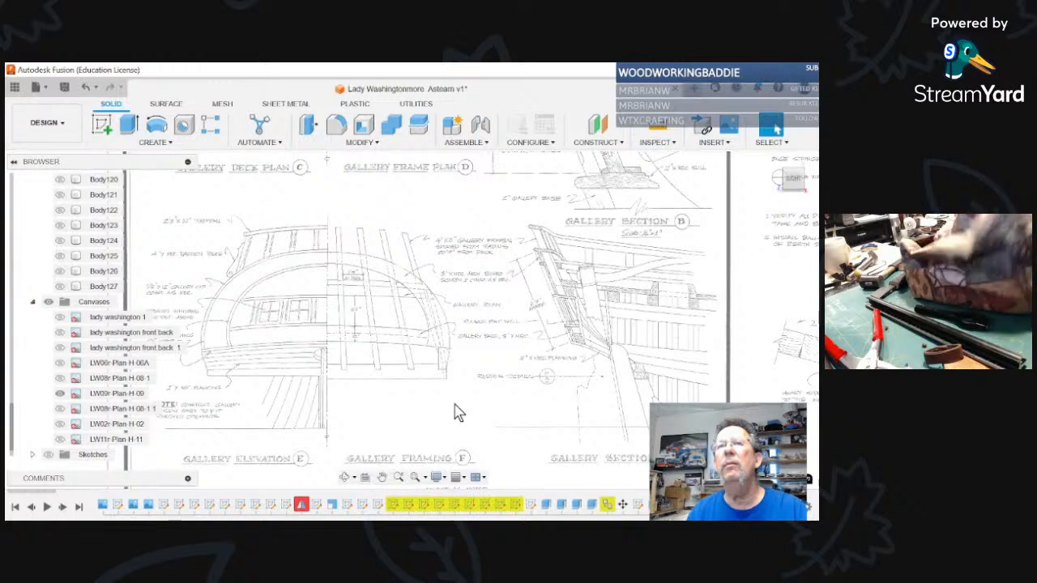
{"action": "right_click", "coordinate": [455, 411]}
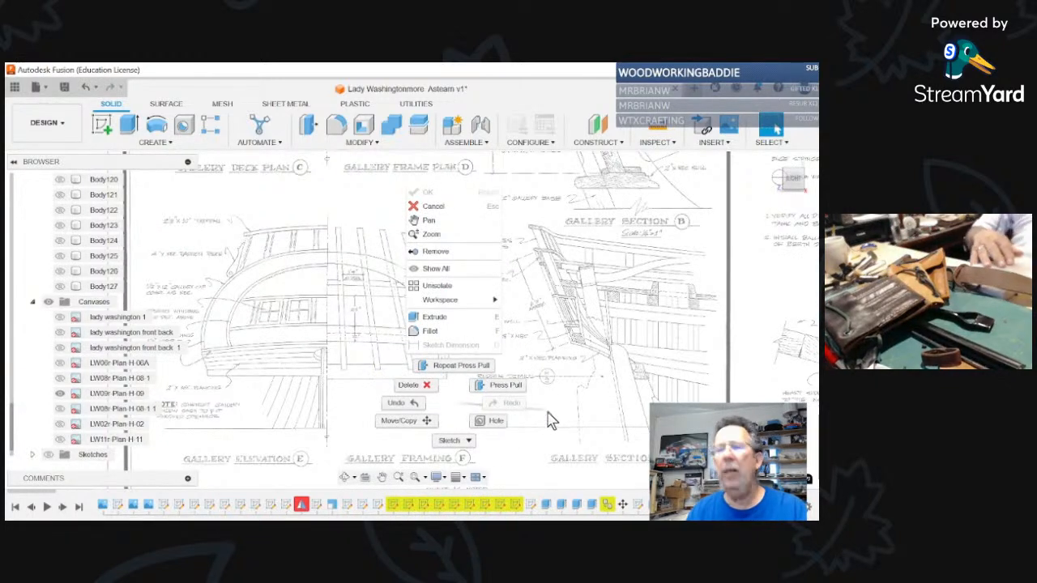
{"action": "key", "text": "Escape"}
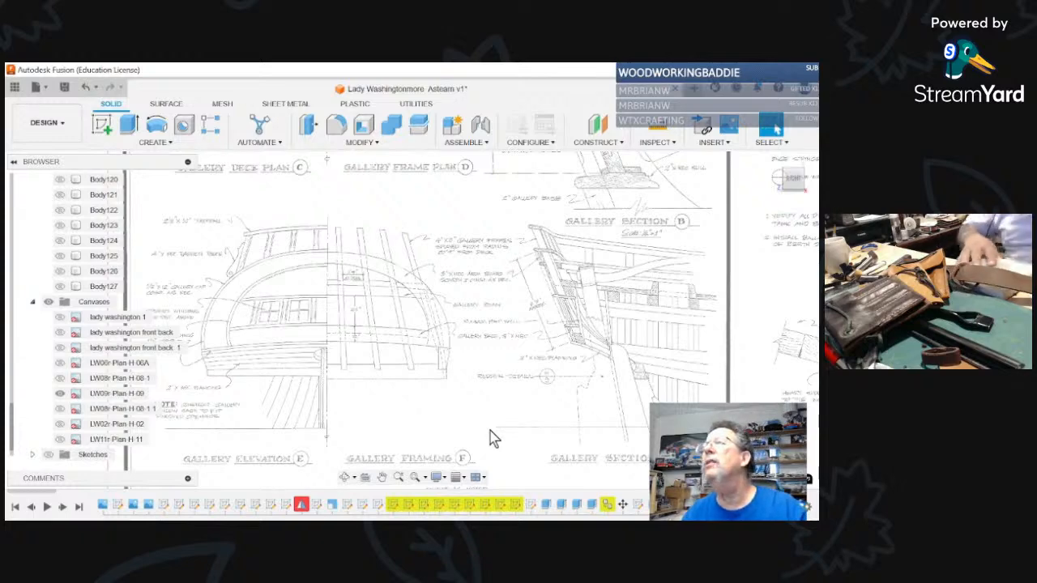
Step: Examine Gallery Section A on the H-9 plan, focusing on the hatched timber beside the rudder
{"action": "mouse_move", "coordinate": [480, 408]}
{"action": "middle_mouse_down"}
{"action": "mouse_move", "coordinate": [335, 411]}
{"action": "mouse_move", "coordinate": [363, 407]}
{"action": "middle_mouse_up"}
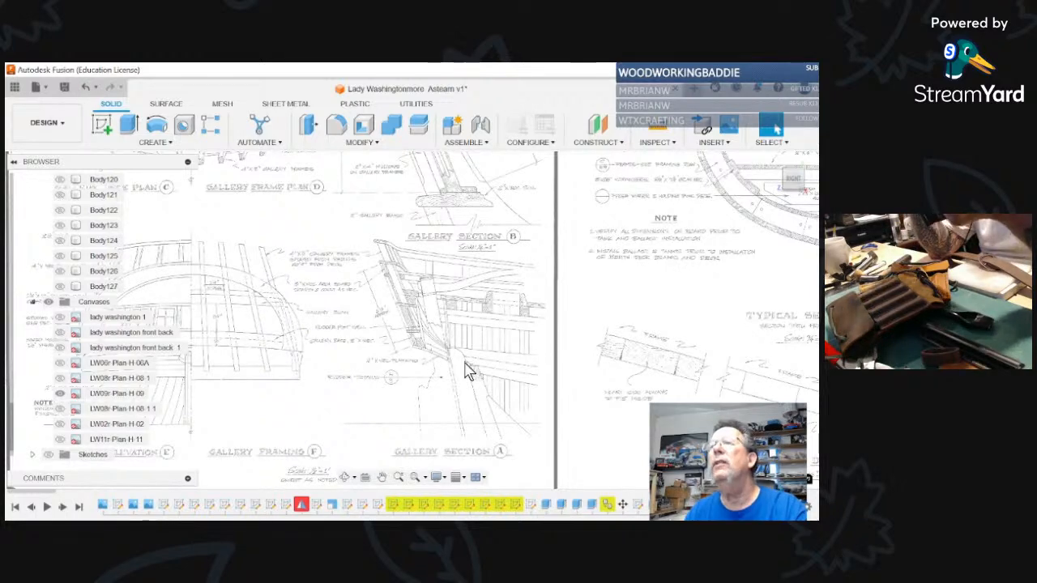
{"action": "scroll", "coordinate": [470, 377], "scroll_direction": "up", "scroll_amount": 2}
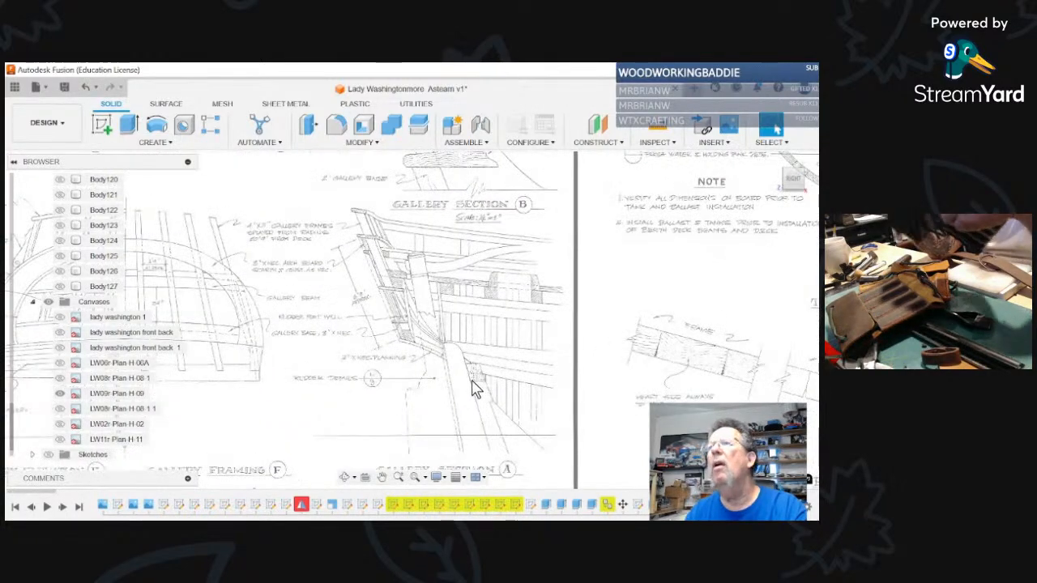
{"action": "scroll", "coordinate": [473, 388], "scroll_direction": "up", "scroll_amount": 2}
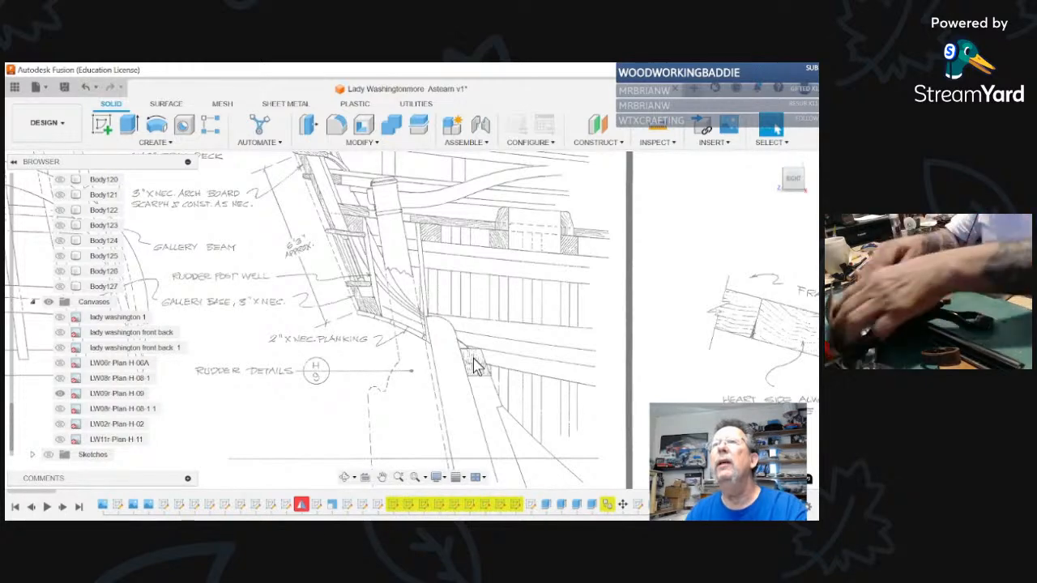
{"action": "scroll", "coordinate": [476, 366], "scroll_direction": "down", "scroll_amount": 1}
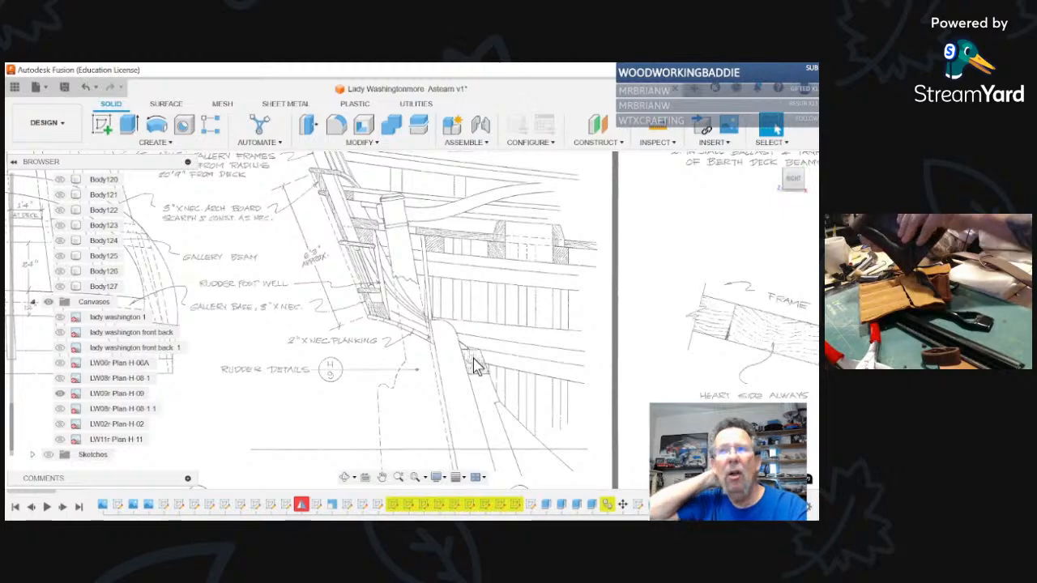
{"action": "scroll", "coordinate": [475, 366], "scroll_direction": "down", "scroll_amount": 5}
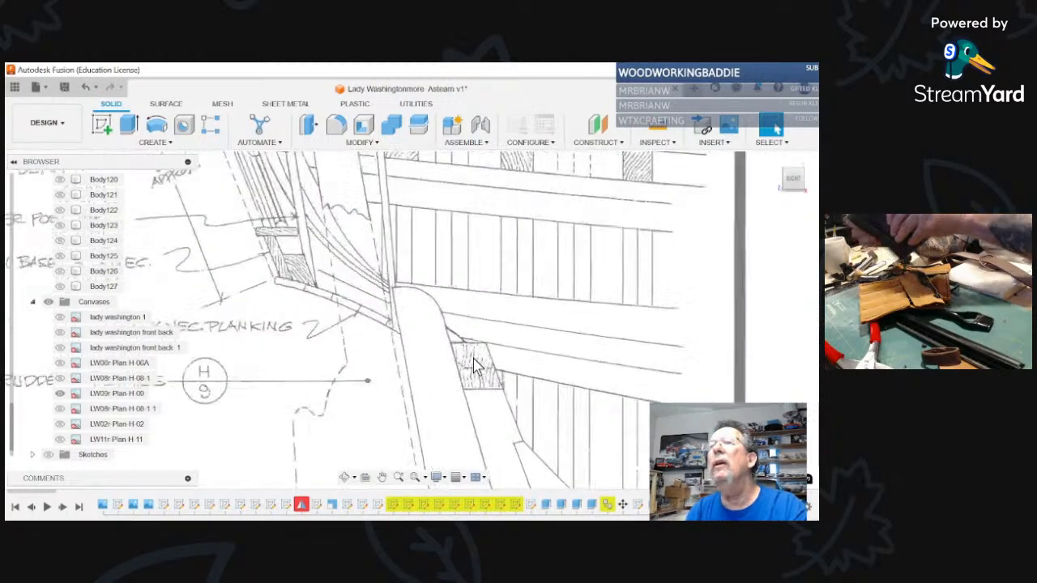
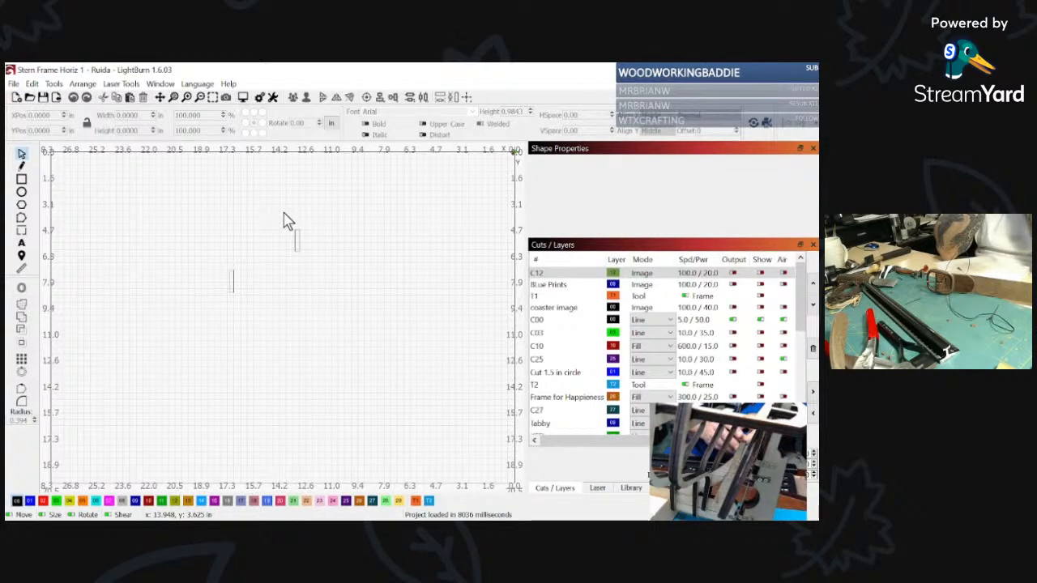
Step: In LightBurn, look over all the ship parts laid out around the work area of the Stern Frame Horiz 1 project
{"action": "scroll", "coordinate": [288, 220], "scroll_direction": "down", "scroll_amount": 2}
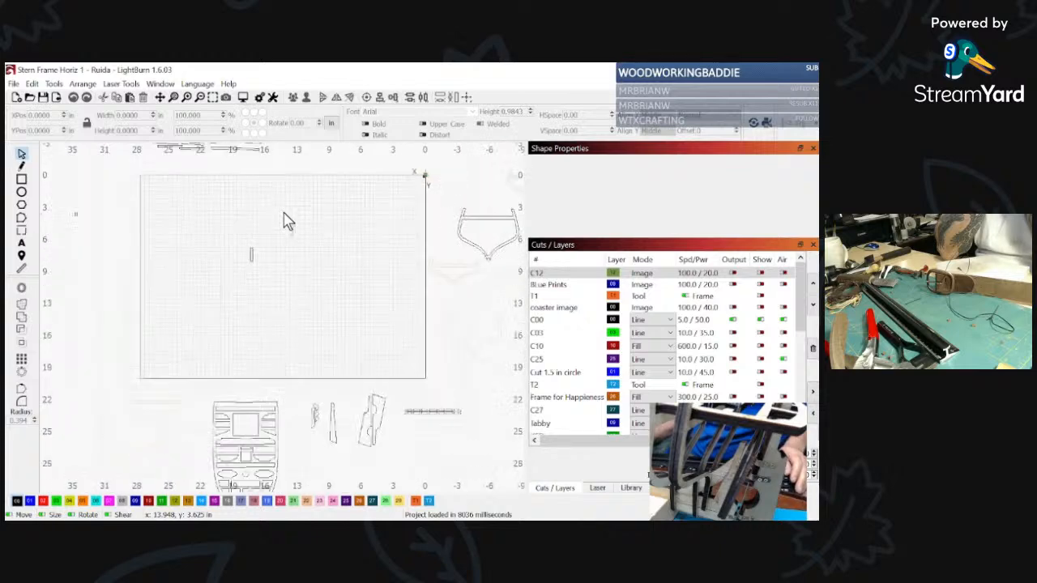
{"action": "scroll", "coordinate": [287, 221], "scroll_direction": "down", "scroll_amount": 2}
{"action": "scroll", "coordinate": [287, 257], "scroll_direction": "up", "scroll_amount": 1}
{"action": "scroll", "coordinate": [280, 261], "scroll_direction": "down", "scroll_amount": 2}
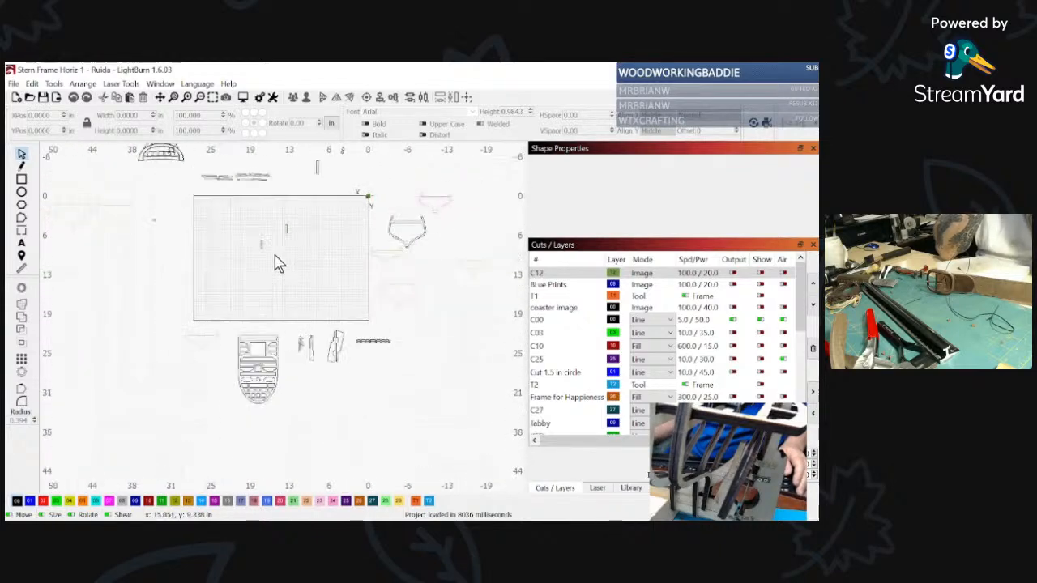
{"action": "scroll", "coordinate": [173, 234], "scroll_direction": "down", "scroll_amount": 1}
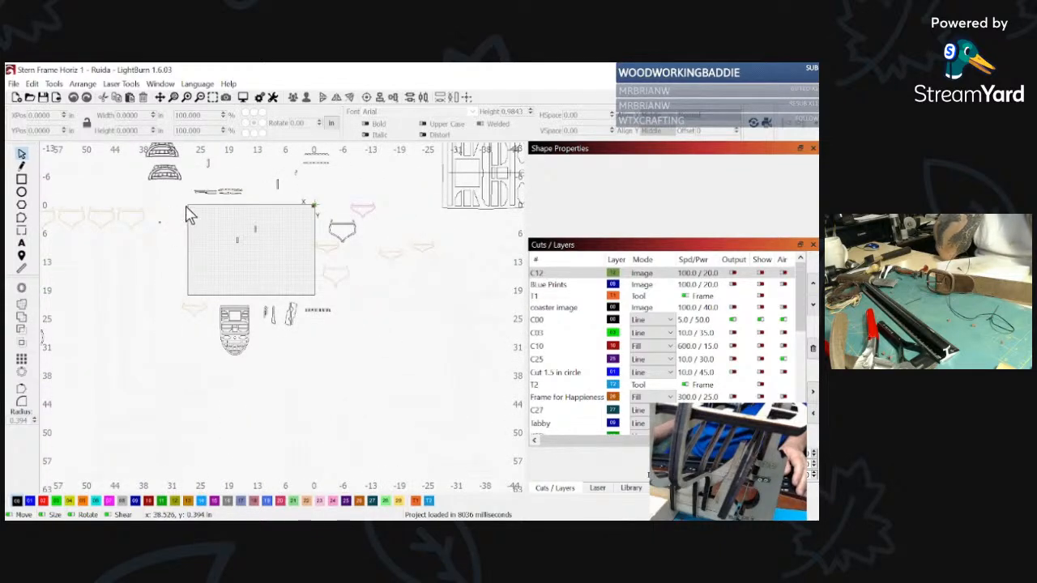
{"action": "scroll", "coordinate": [182, 223], "scroll_direction": "down", "scroll_amount": 2}
{"action": "middle_click_drag", "start_coordinate": [162, 248], "coordinate": [255, 325]}
{"action": "scroll", "coordinate": [255, 325], "scroll_direction": "down", "scroll_amount": 2}
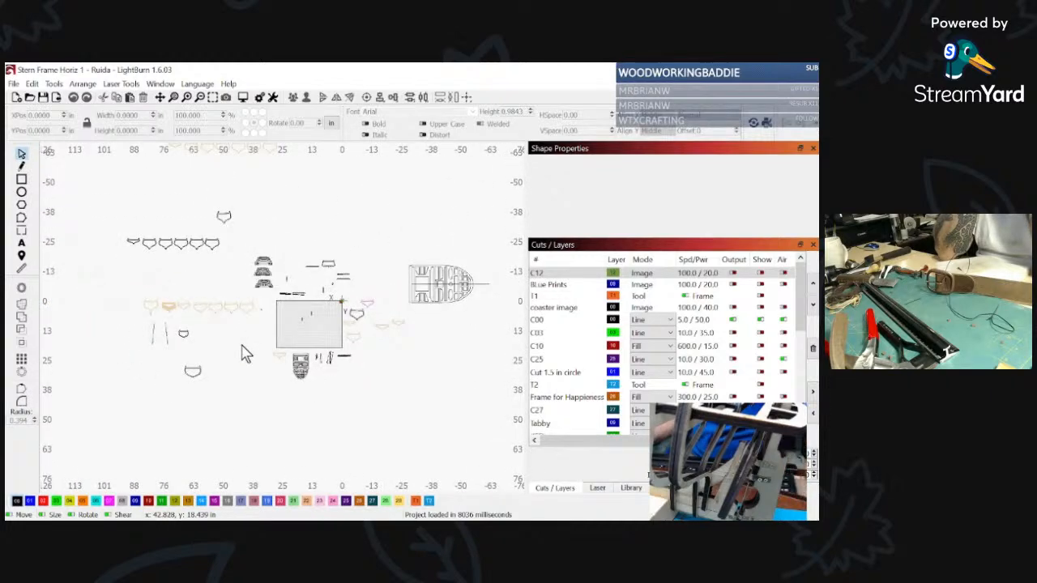
Step: Save a copy of the project as Stern Frame Horiz 2 in the lady washington folder
{"action": "left_click", "coordinate": [14, 83]}
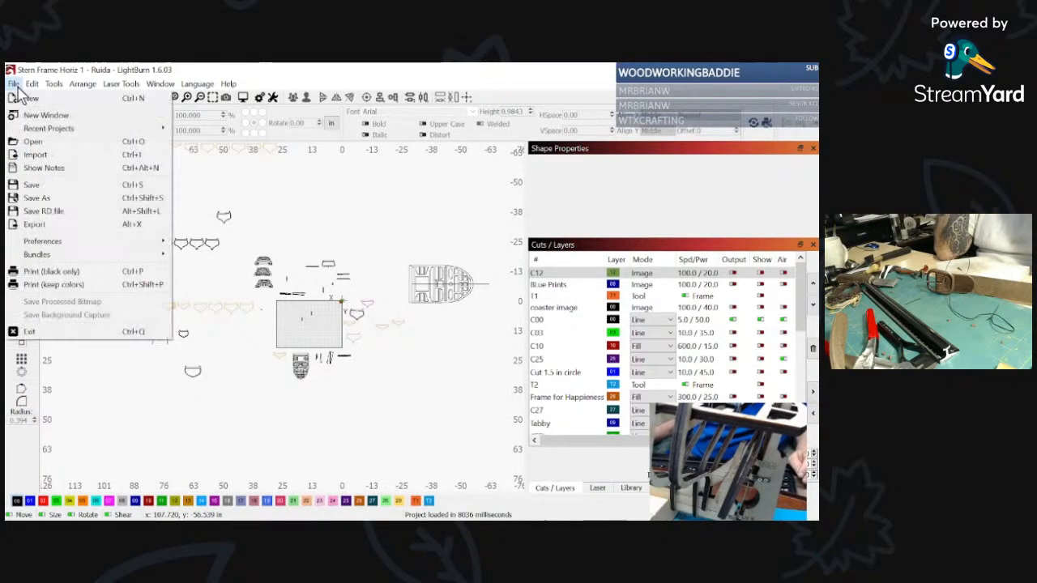
{"action": "left_click", "coordinate": [34, 198]}
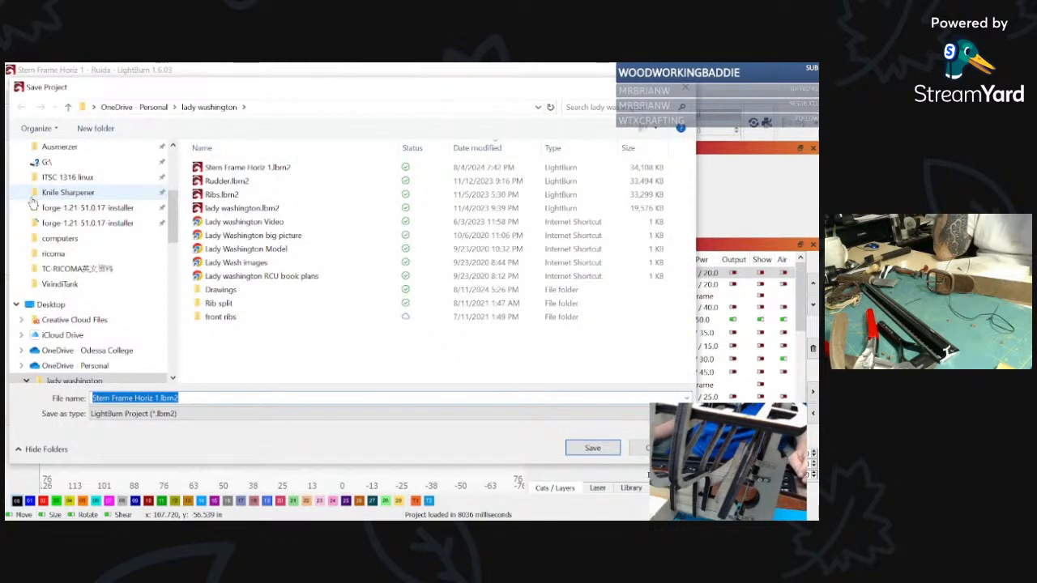
{"action": "left_click", "coordinate": [154, 398]}
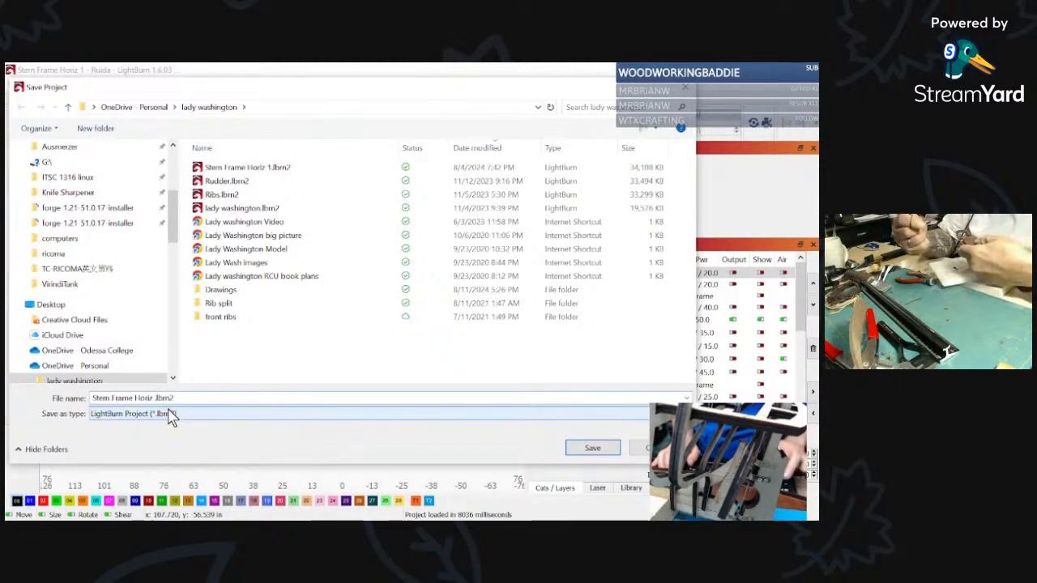
{"action": "type", "text": "2"}
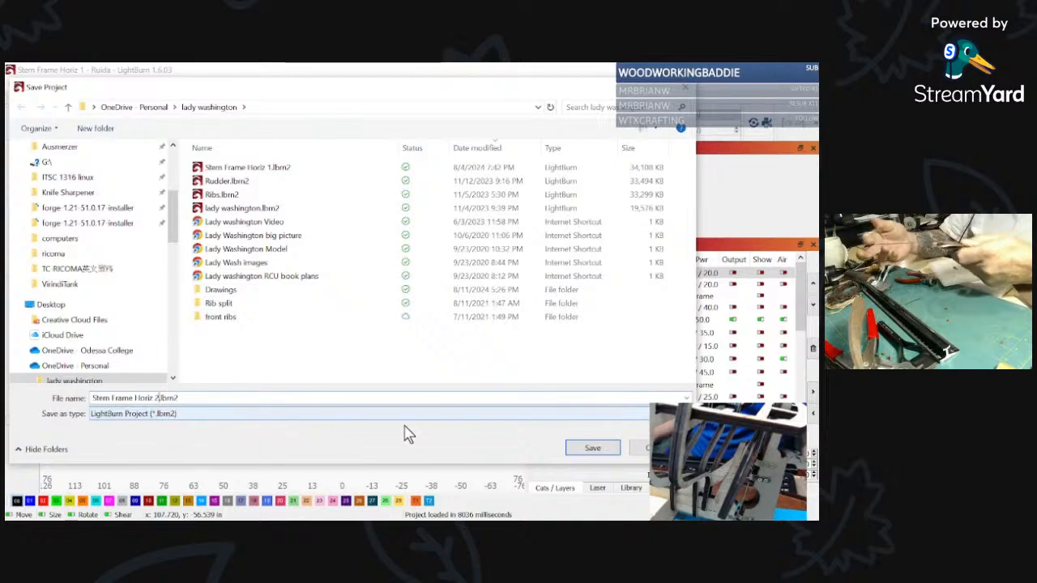
{"action": "left_click", "coordinate": [586, 448]}
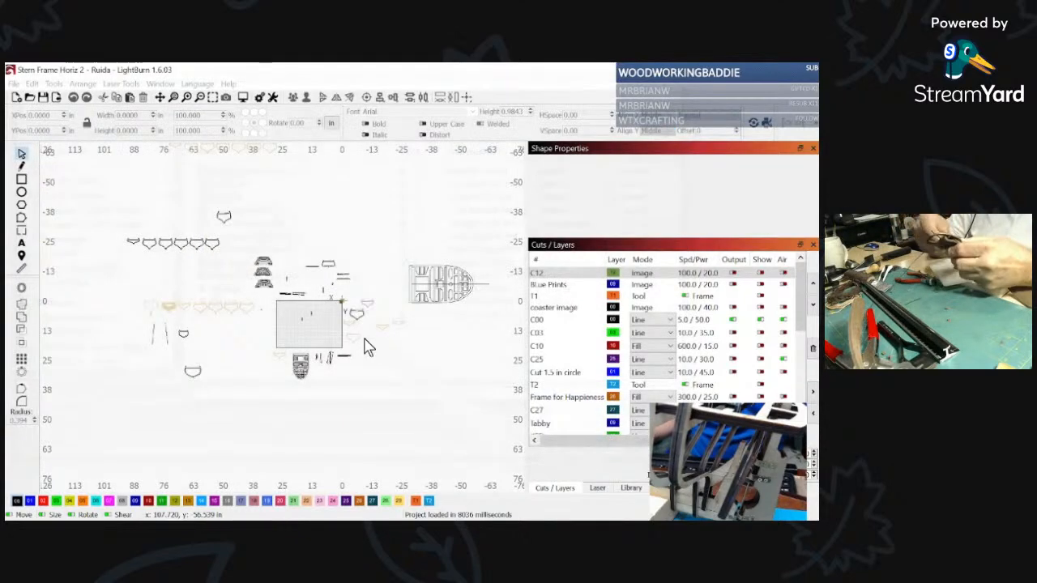
Step: Examine the three stern frame outlines, the lone narrow piece with angled ends, and the parts above the work area
{"action": "scroll", "coordinate": [243, 297], "scroll_direction": "up", "scroll_amount": 2}
{"action": "scroll", "coordinate": [272, 299], "scroll_direction": "up", "scroll_amount": 5}
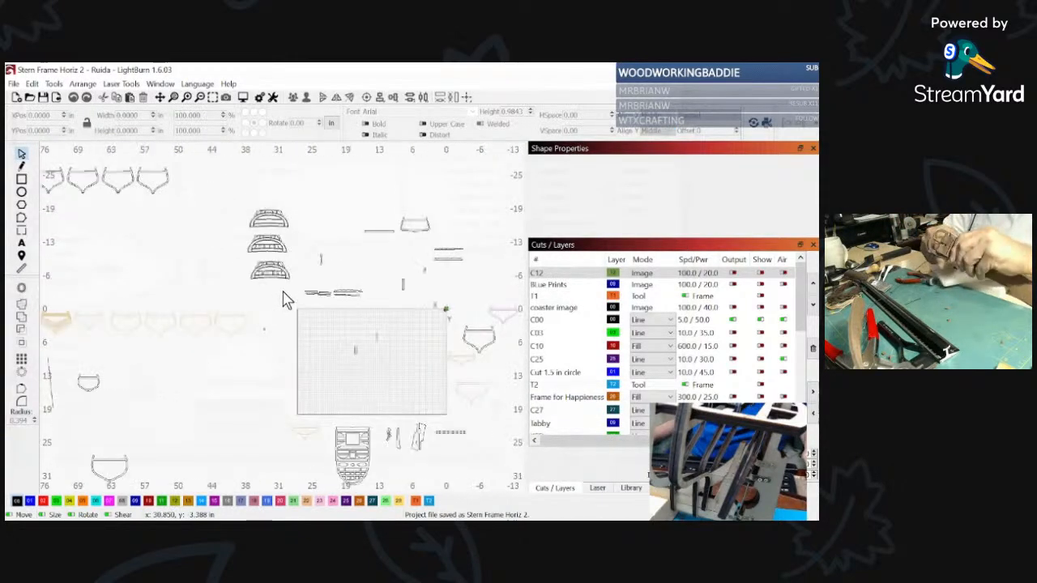
{"action": "scroll", "coordinate": [267, 305], "scroll_direction": "up", "scroll_amount": 5}
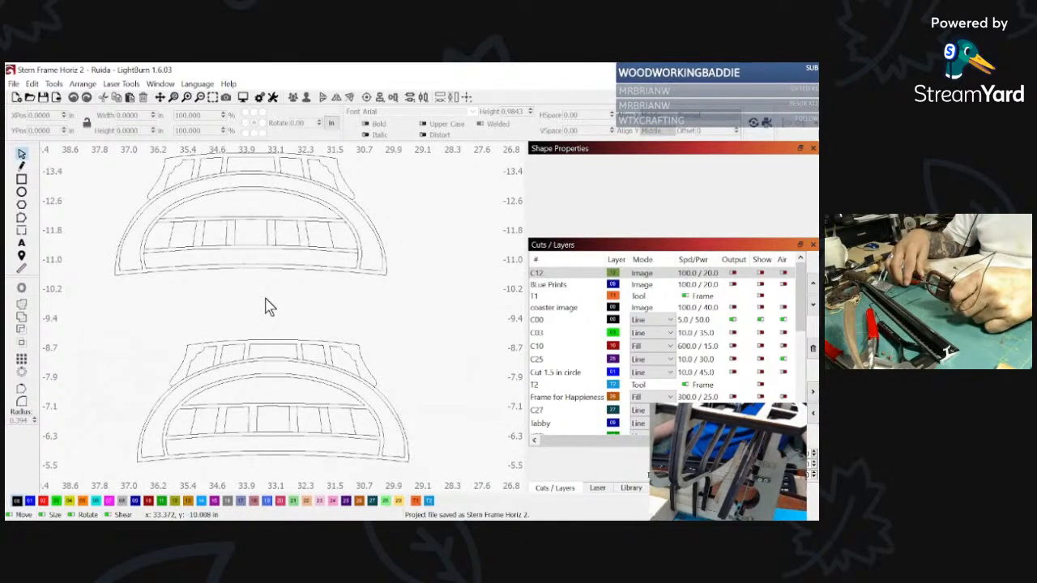
{"action": "scroll", "coordinate": [270, 306], "scroll_direction": "down", "scroll_amount": 4}
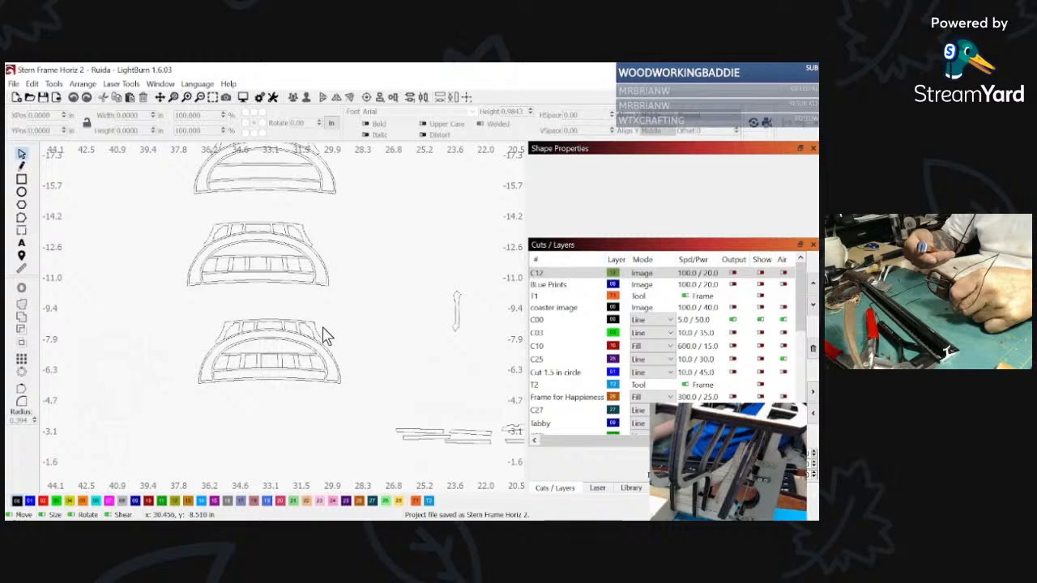
{"action": "middle_click_drag", "start_coordinate": [333, 331], "coordinate": [328, 374]}
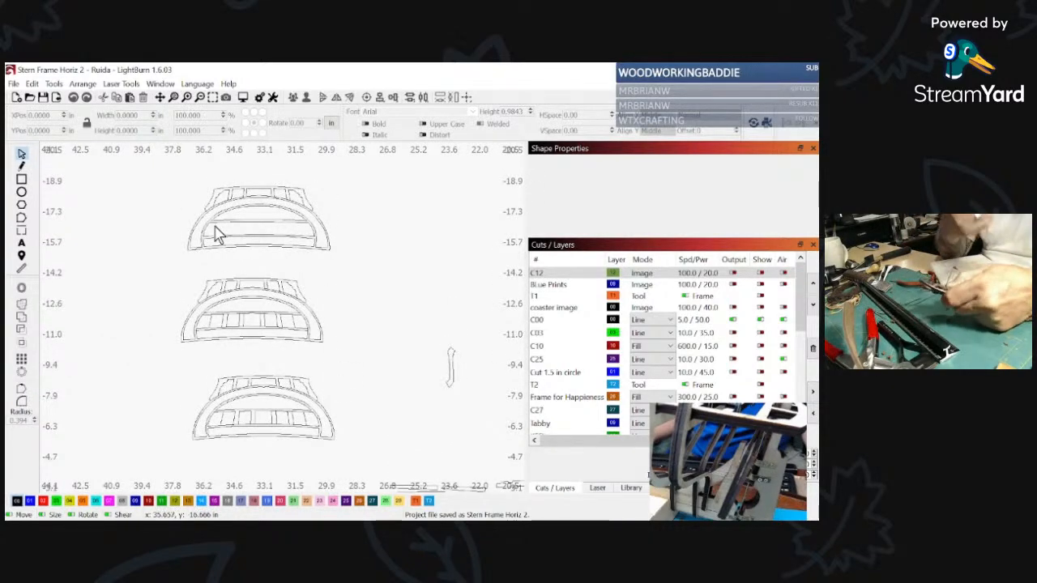
{"action": "scroll", "coordinate": [250, 350], "scroll_direction": "down", "scroll_amount": 2}
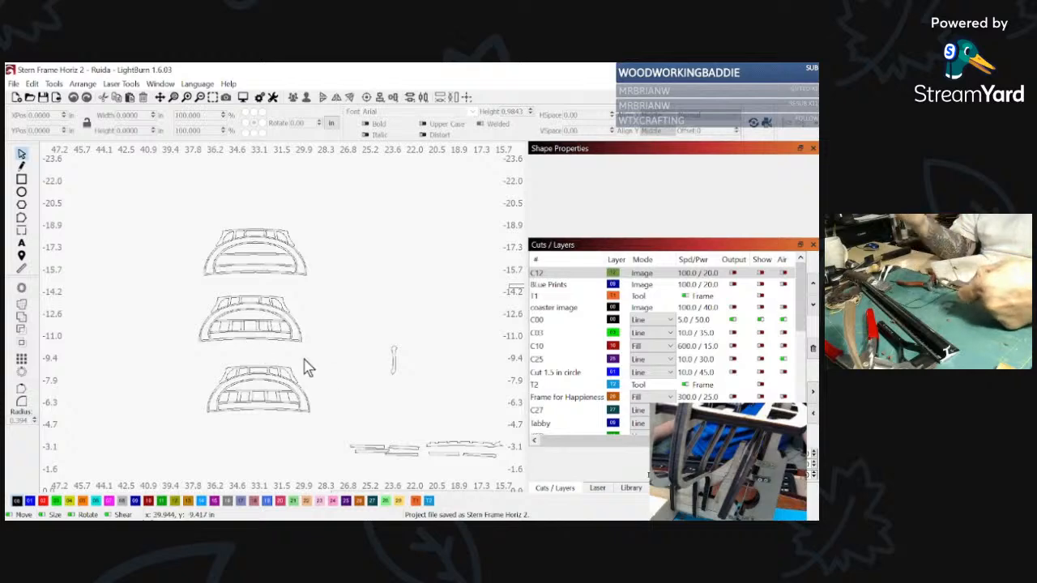
{"action": "middle_click_drag", "start_coordinate": [338, 368], "coordinate": [229, 346]}
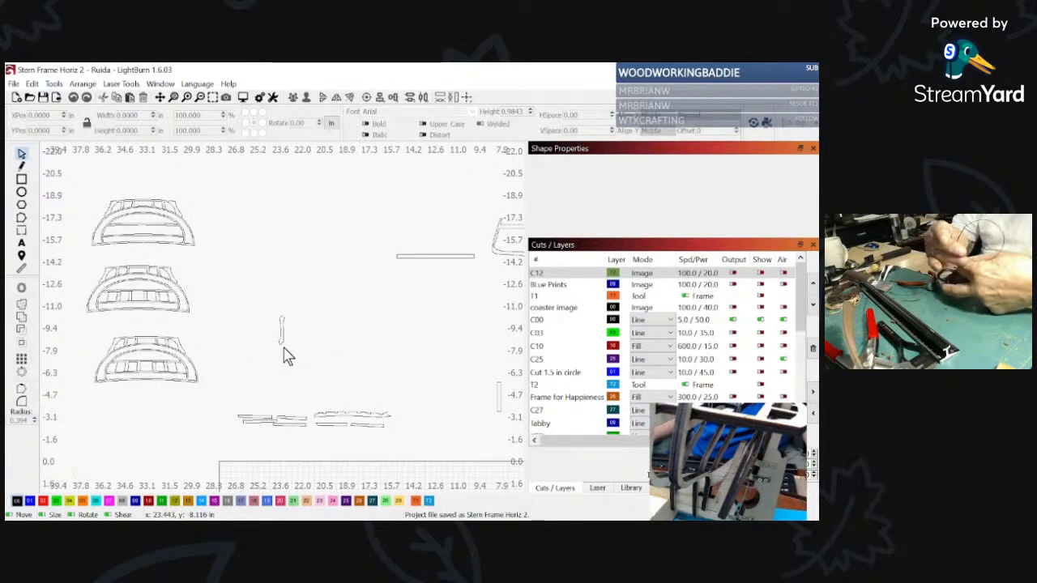
{"action": "scroll", "coordinate": [283, 356], "scroll_direction": "up", "scroll_amount": 3}
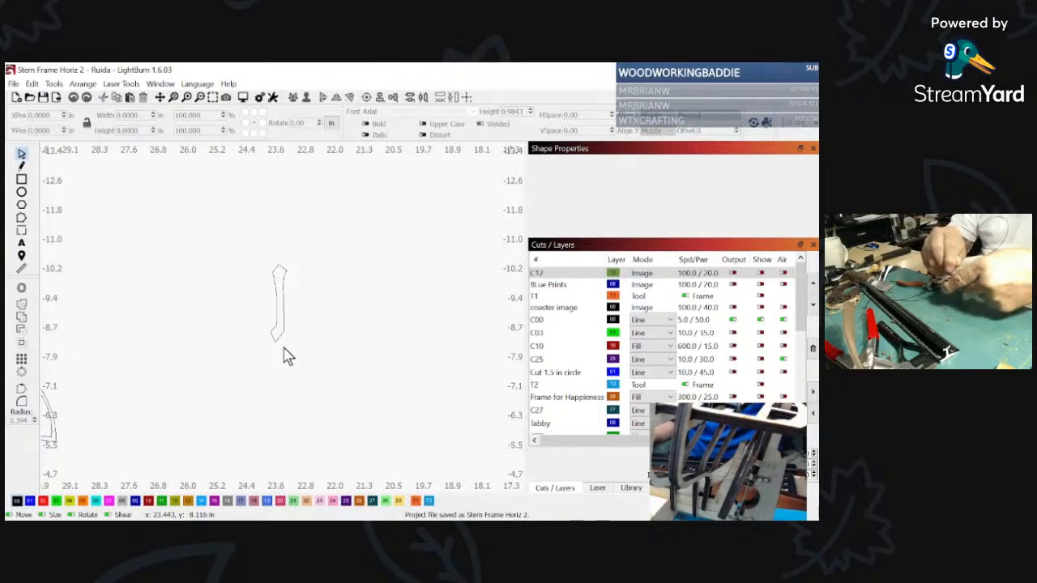
{"action": "scroll", "coordinate": [283, 357], "scroll_direction": "down", "scroll_amount": 3}
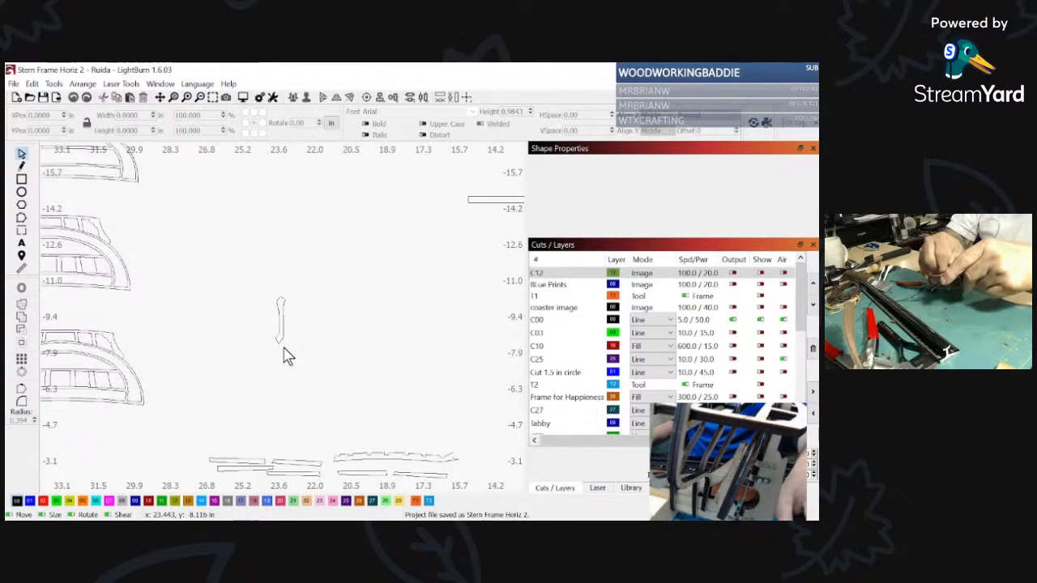
{"action": "scroll", "coordinate": [283, 356], "scroll_direction": "down", "scroll_amount": 3}
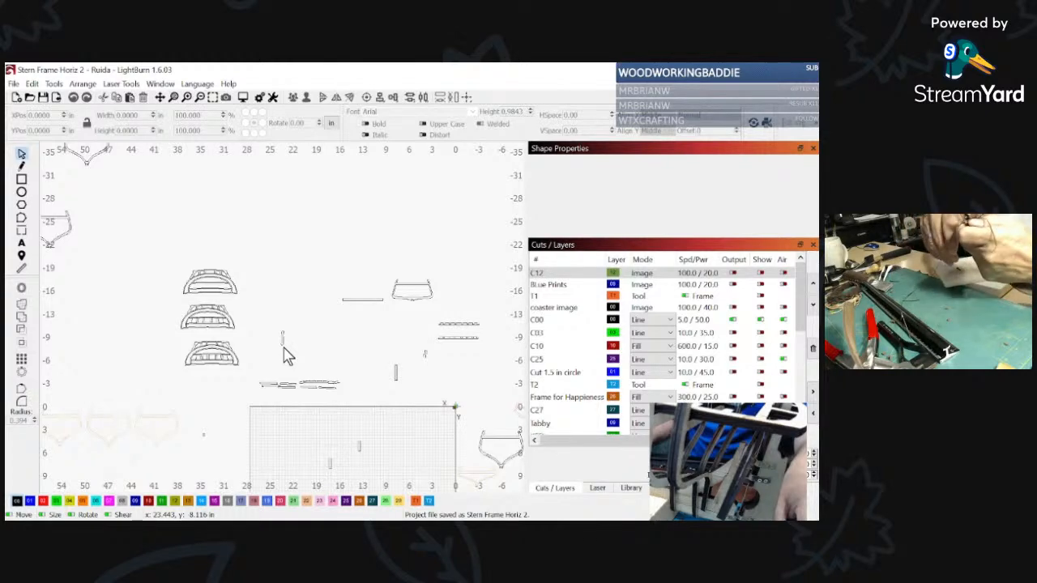
Step: Move the two small four-sided pieces beside the lone narrow piece, to about X 20.76, Y -9.22 in
{"action": "left_click", "coordinate": [425, 354]}
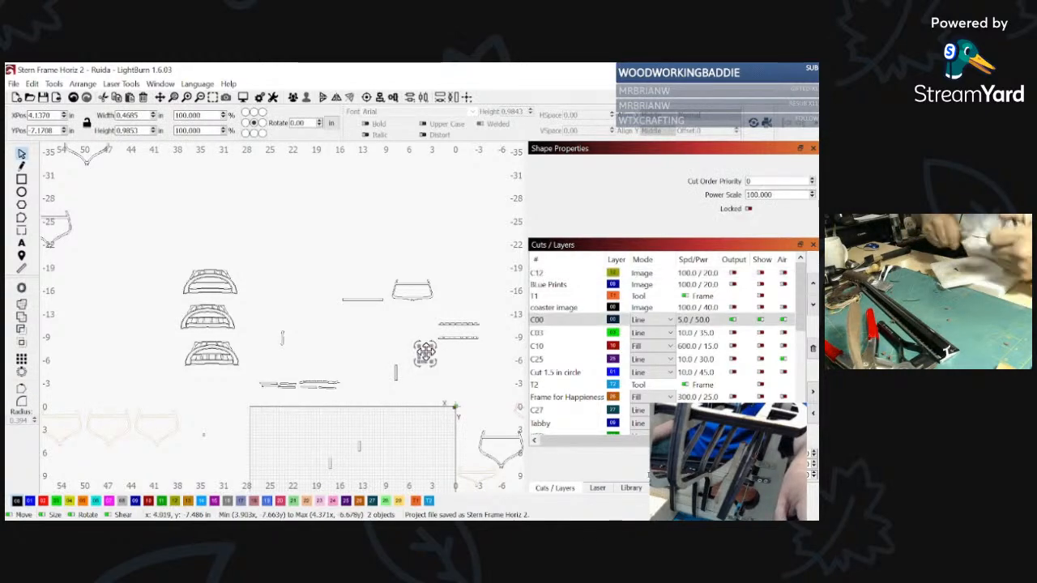
{"action": "left_click_drag", "start_coordinate": [425, 354], "coordinate": [303, 343]}
{"action": "scroll", "coordinate": [296, 371], "scroll_direction": "up", "scroll_amount": 2}
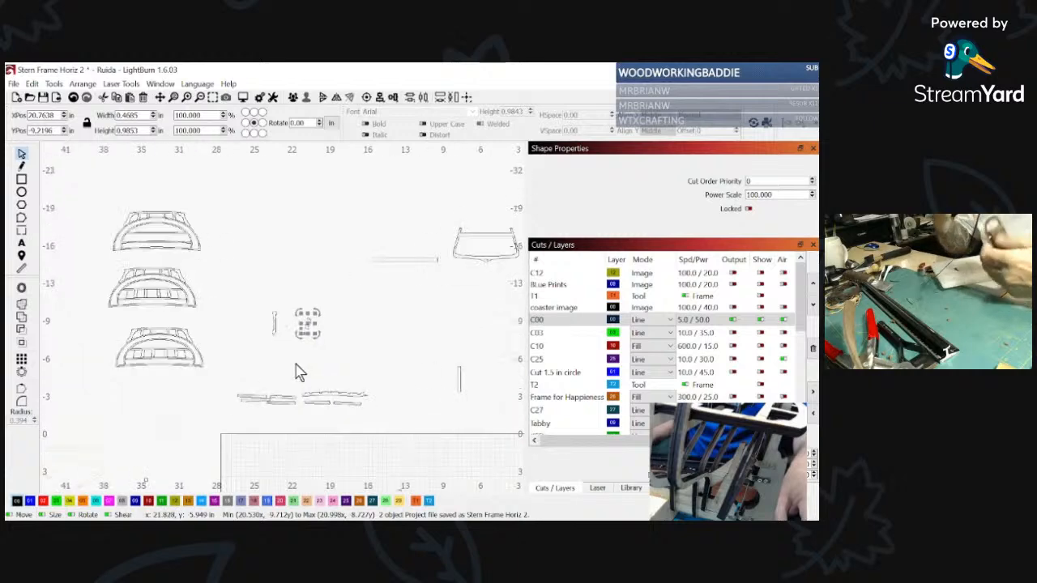
{"action": "scroll", "coordinate": [291, 357], "scroll_direction": "up", "scroll_amount": 4}
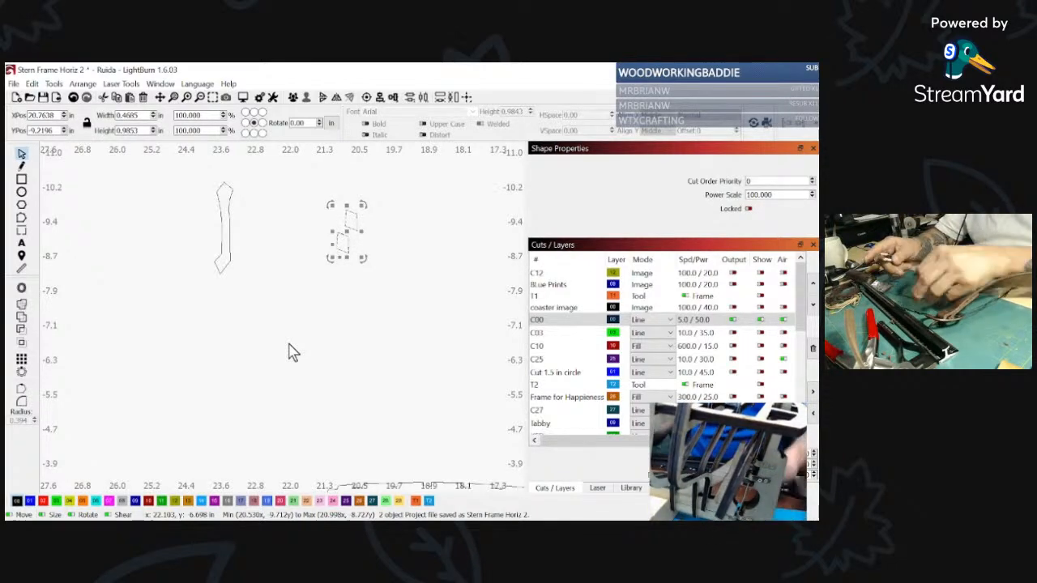
Step: Show the C12, Blue Prints, T1 and coaster image layers over the full layout of ship parts
{"action": "scroll", "coordinate": [296, 367], "scroll_direction": "down", "scroll_amount": 3}
{"action": "scroll", "coordinate": [295, 370], "scroll_direction": "down", "scroll_amount": 4}
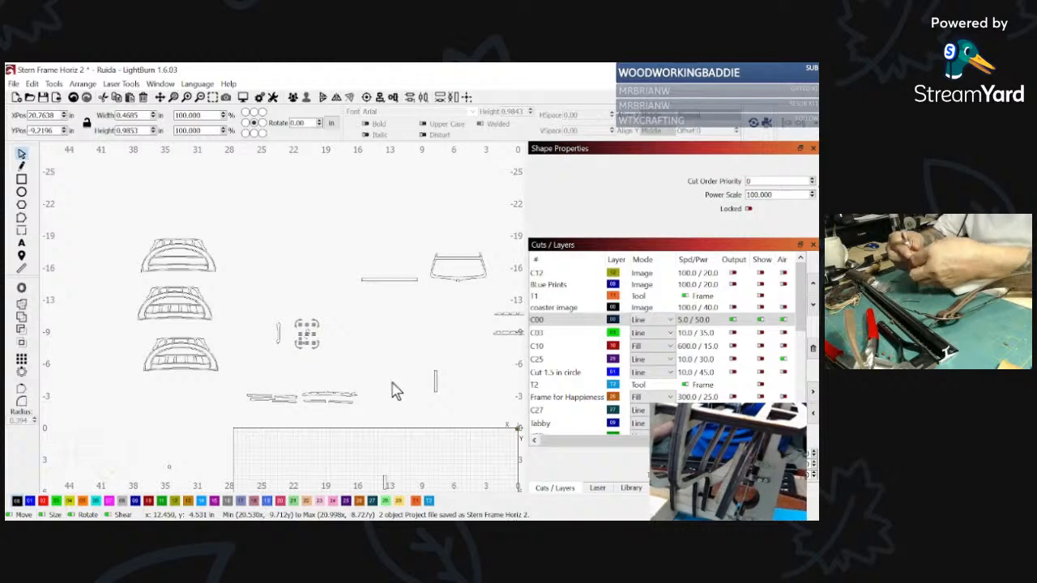
{"action": "middle_click_drag", "start_coordinate": [392, 390], "coordinate": [277, 380]}
{"action": "scroll", "coordinate": [278, 380], "scroll_direction": "down", "scroll_amount": 3}
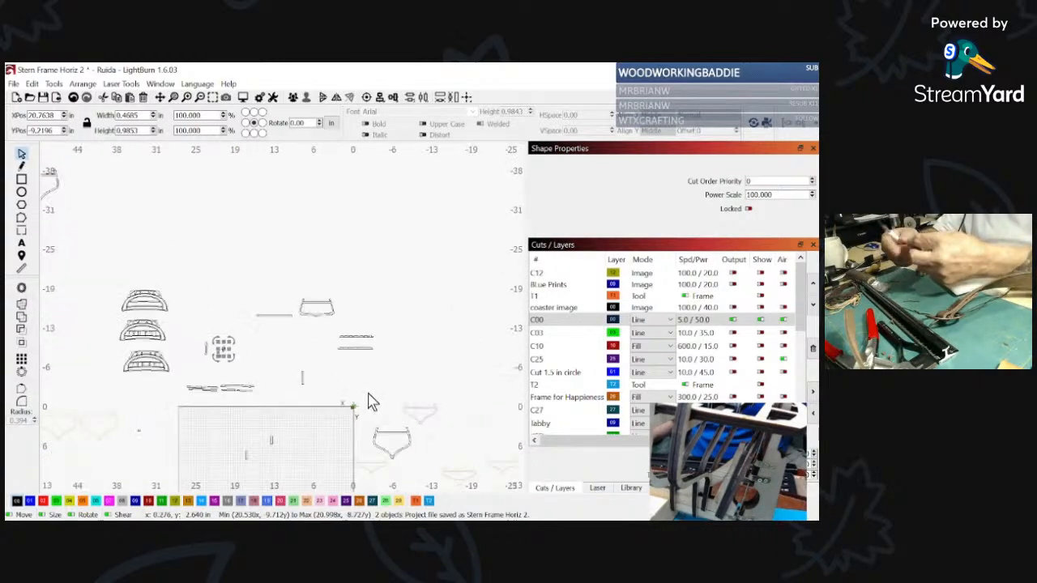
{"action": "middle_click_drag", "start_coordinate": [384, 391], "coordinate": [456, 347]}
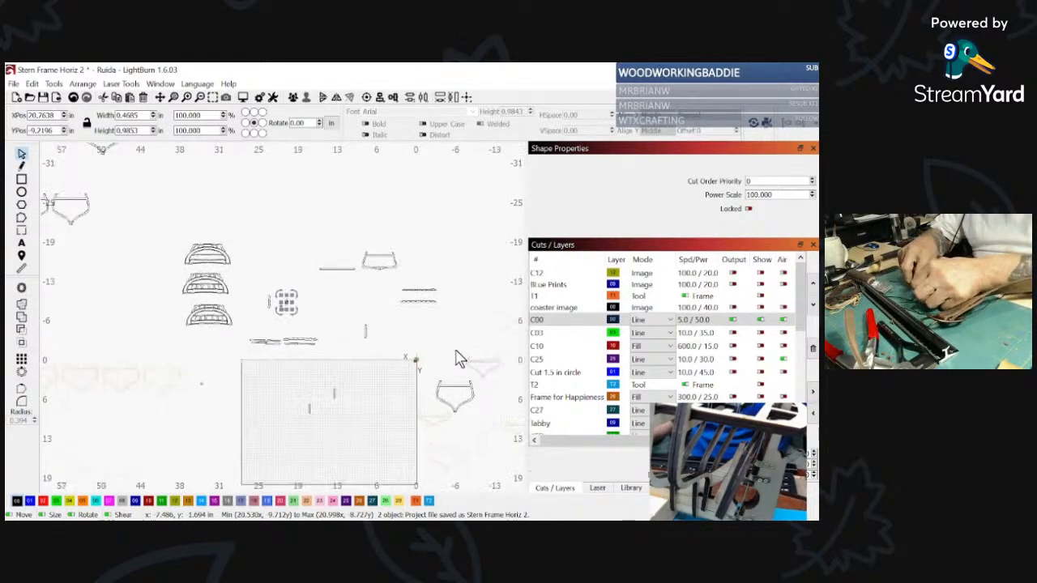
{"action": "scroll", "coordinate": [209, 417], "scroll_direction": "down", "scroll_amount": 4}
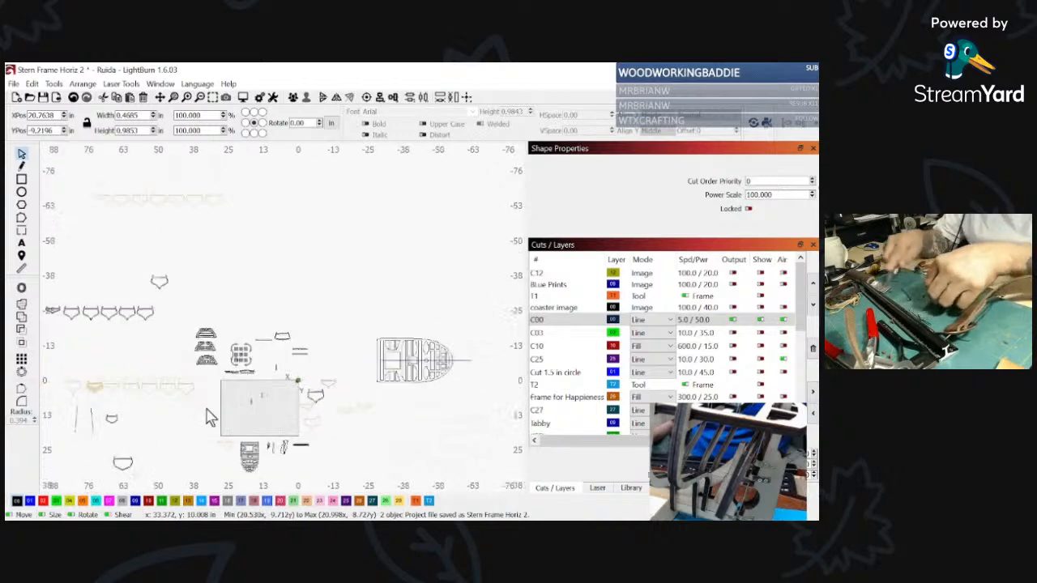
{"action": "scroll", "coordinate": [201, 422], "scroll_direction": "up", "scroll_amount": 1}
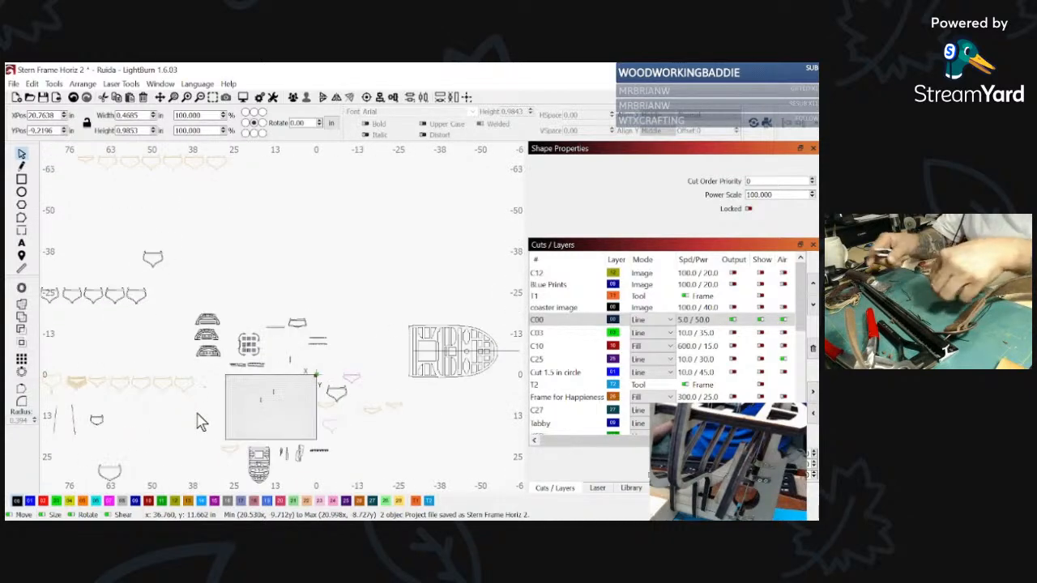
{"action": "left_click", "coordinate": [760, 273]}
{"action": "left_click", "coordinate": [761, 285]}
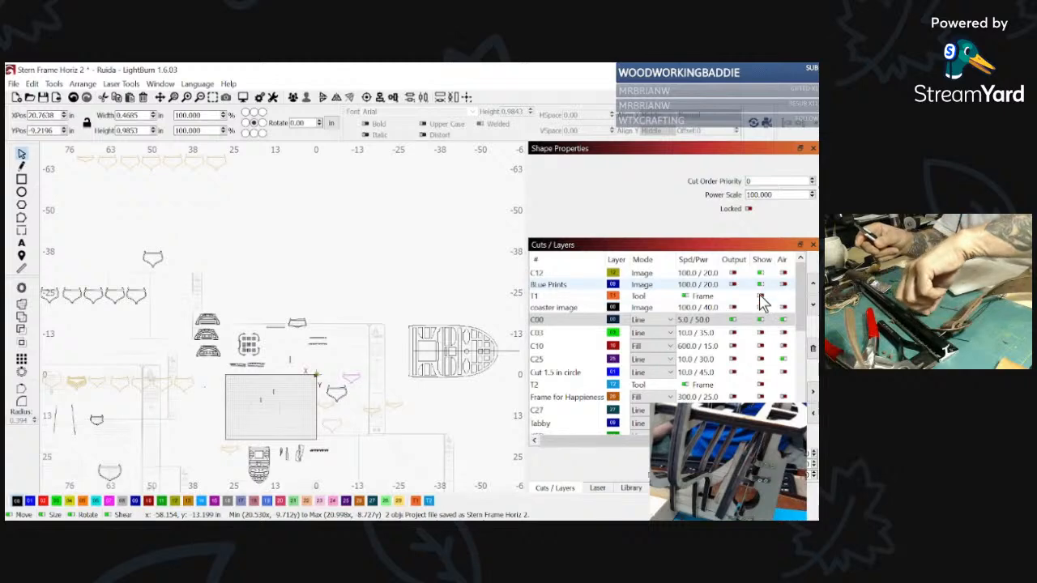
{"action": "left_click", "coordinate": [760, 296]}
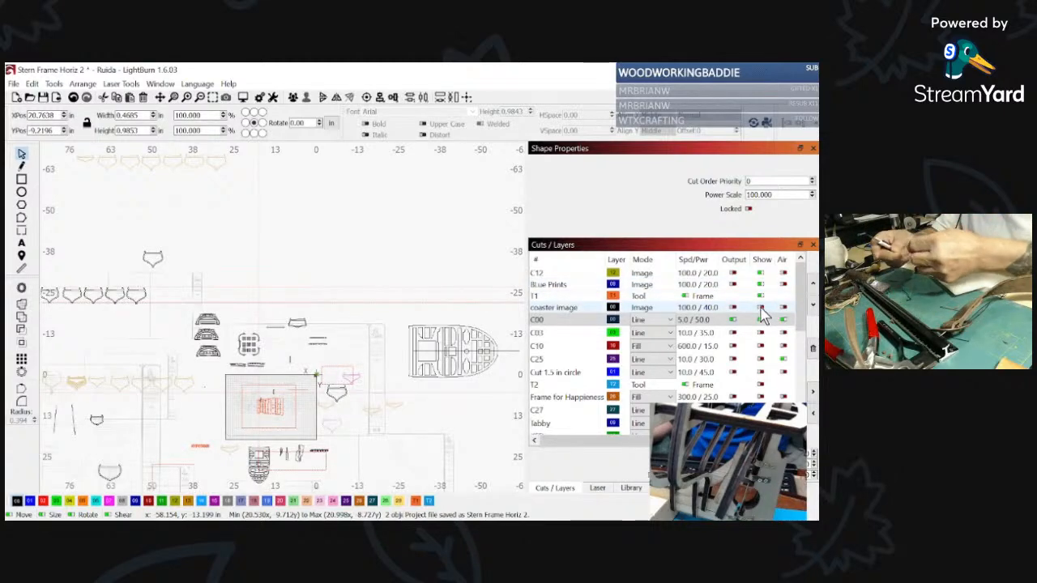
{"action": "left_click", "coordinate": [761, 297]}
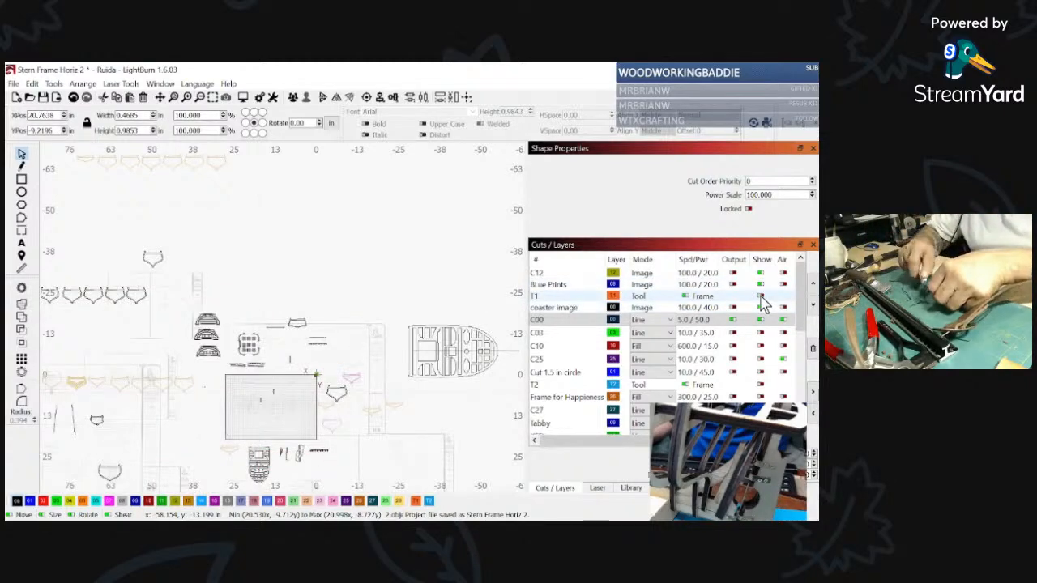
{"action": "left_click", "coordinate": [761, 297]}
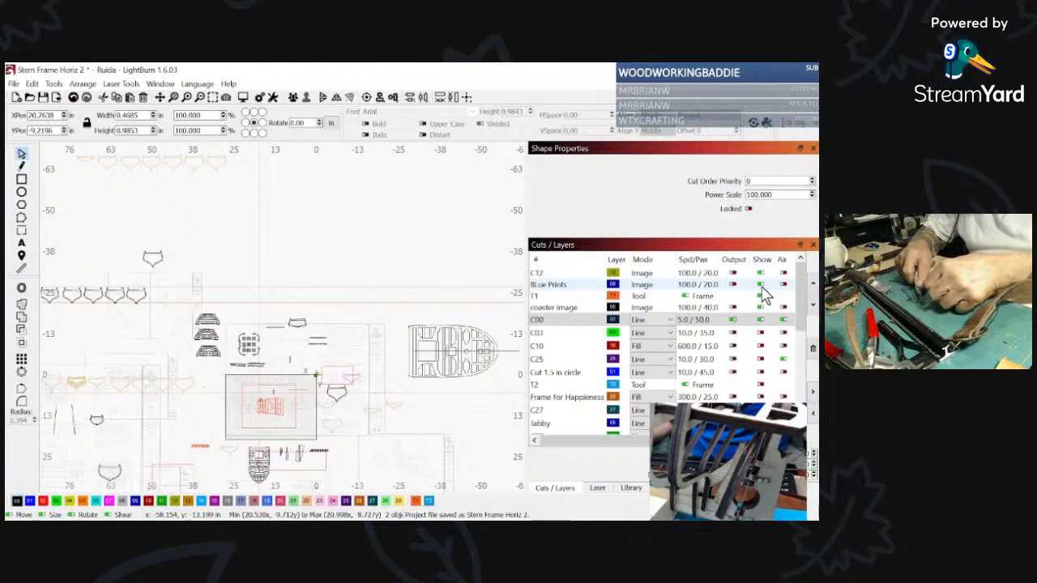
Step: Hide the Blue Prints layer and show the C03, C10, C25 and Cut 1.5 in circle layers
{"action": "left_click", "coordinate": [761, 285]}
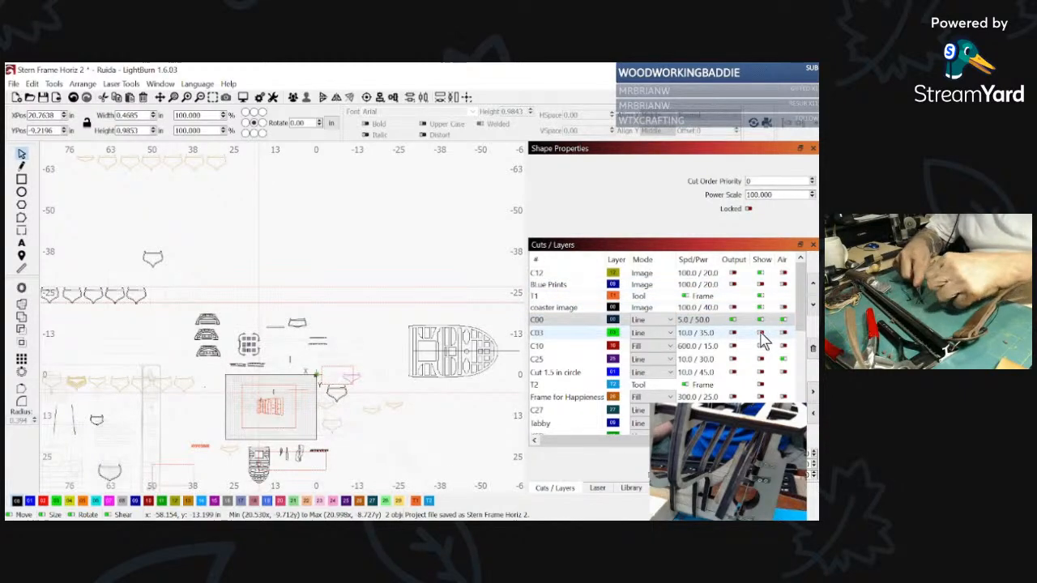
{"action": "left_click", "coordinate": [762, 333]}
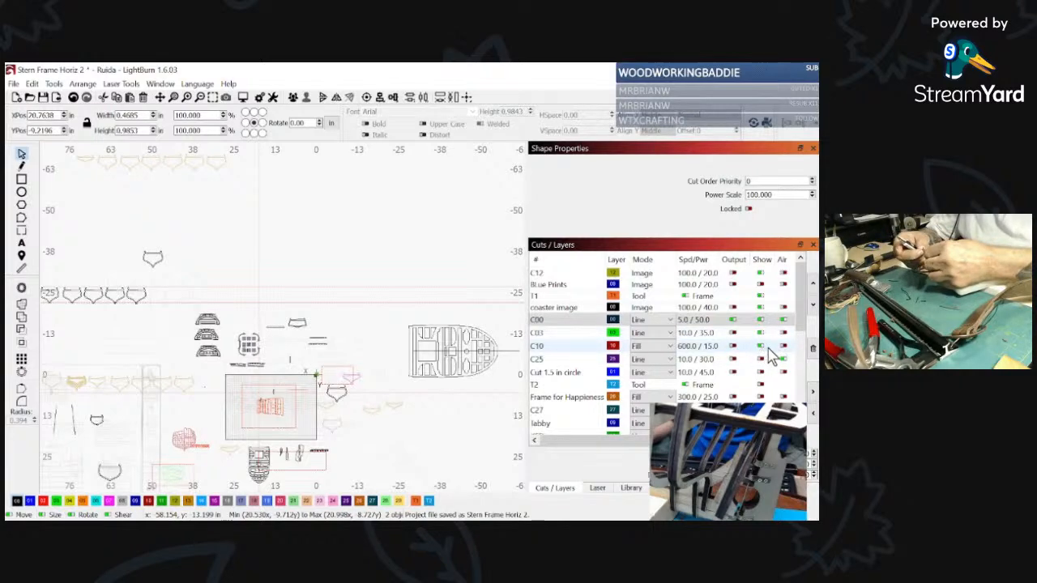
{"action": "left_click", "coordinate": [761, 360]}
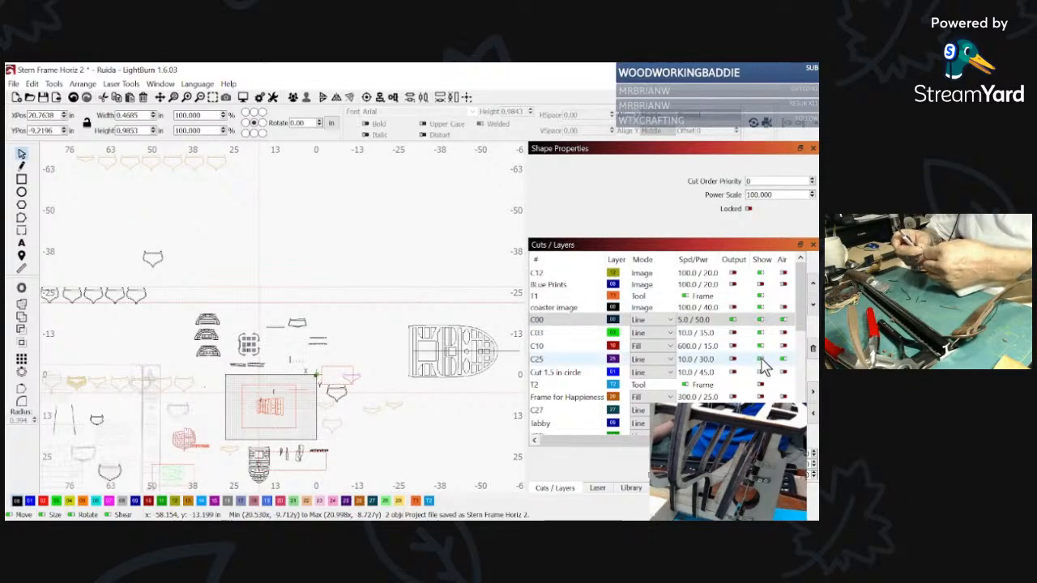
{"action": "scroll", "coordinate": [278, 365], "scroll_direction": "up", "scroll_amount": 7}
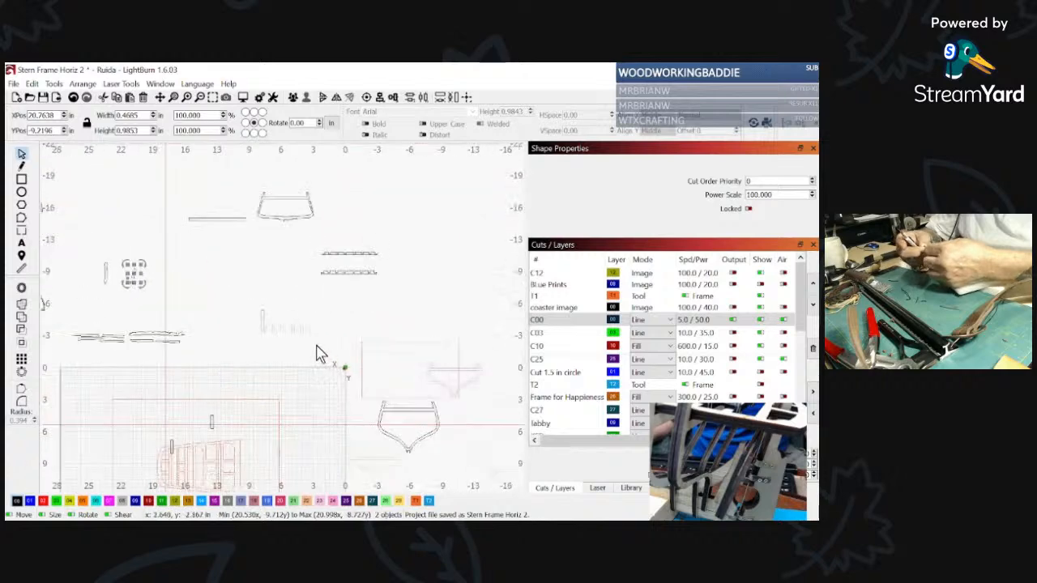
{"action": "scroll", "coordinate": [284, 345], "scroll_direction": "down", "scroll_amount": 2}
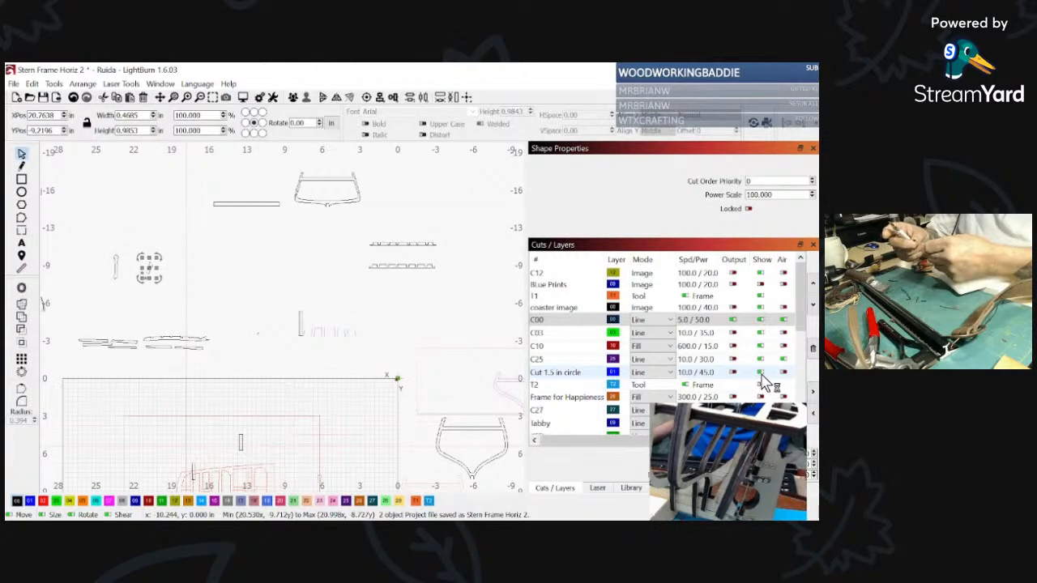
Step: Deselect the two small four-sided pieces and inspect them up close together with the narrow piece beside them
{"action": "scroll", "coordinate": [239, 318], "scroll_direction": "down", "scroll_amount": 2}
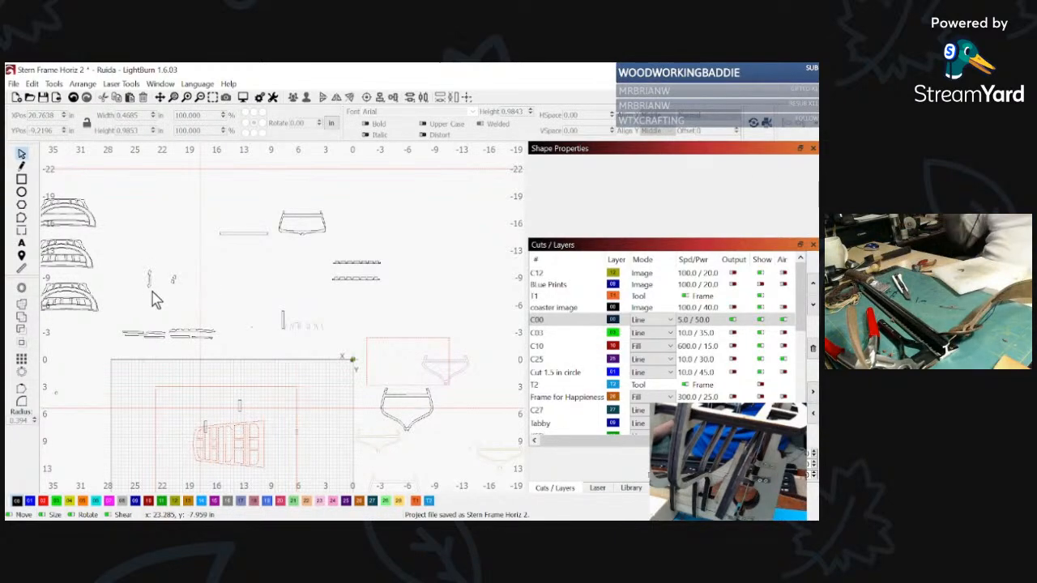
{"action": "scroll", "coordinate": [146, 272], "scroll_direction": "up", "scroll_amount": 10}
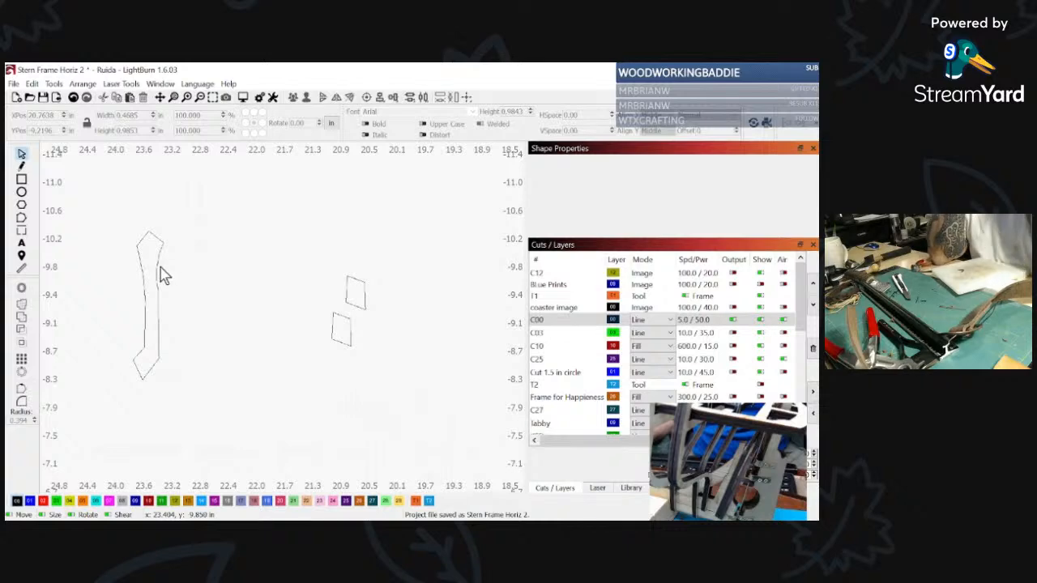
{"action": "scroll", "coordinate": [232, 304], "scroll_direction": "down", "scroll_amount": 6}
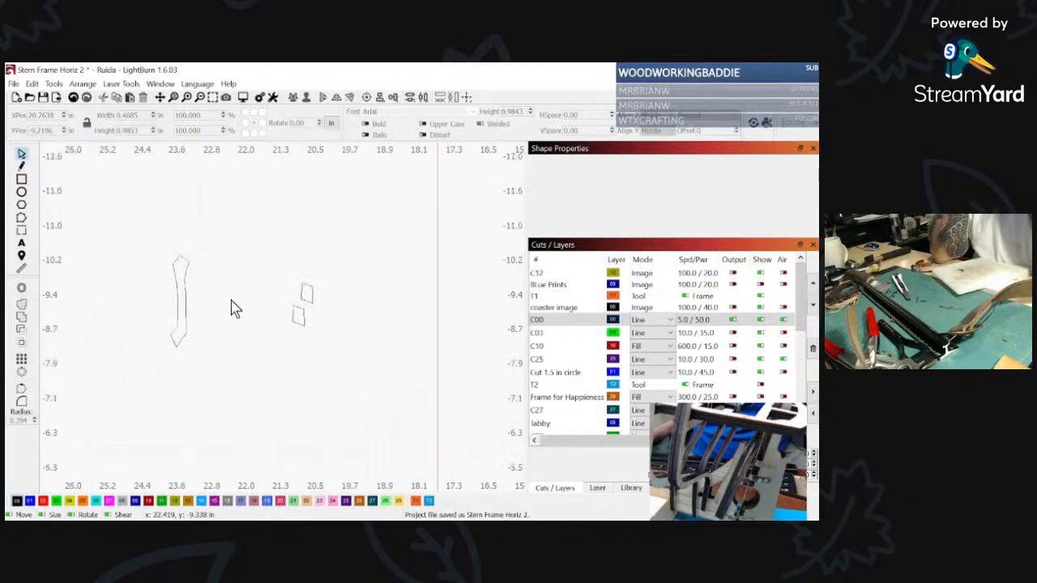
{"action": "scroll", "coordinate": [232, 308], "scroll_direction": "down", "scroll_amount": 2}
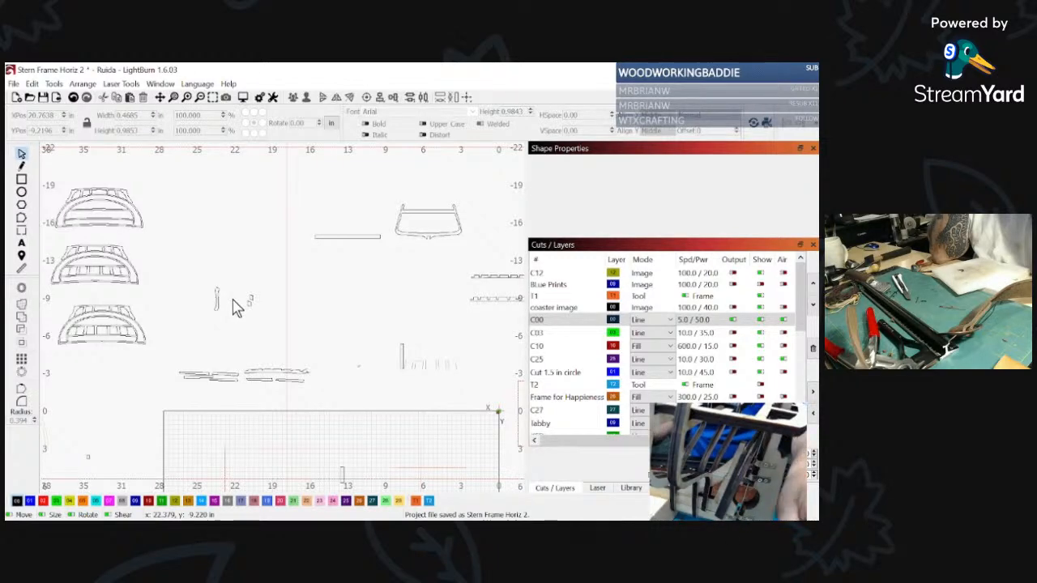
Step: Examine the small square beside the work area and the loose narrow and four-sided pieces above it against the full layout
{"action": "scroll", "coordinate": [401, 337], "scroll_direction": "down", "scroll_amount": 5}
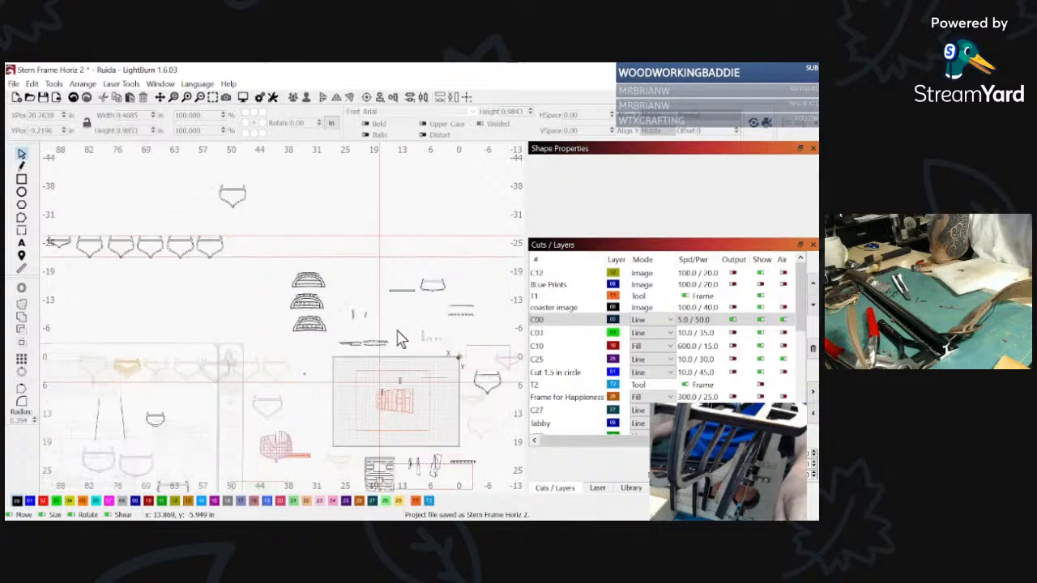
{"action": "scroll", "coordinate": [401, 336], "scroll_direction": "down", "scroll_amount": 2}
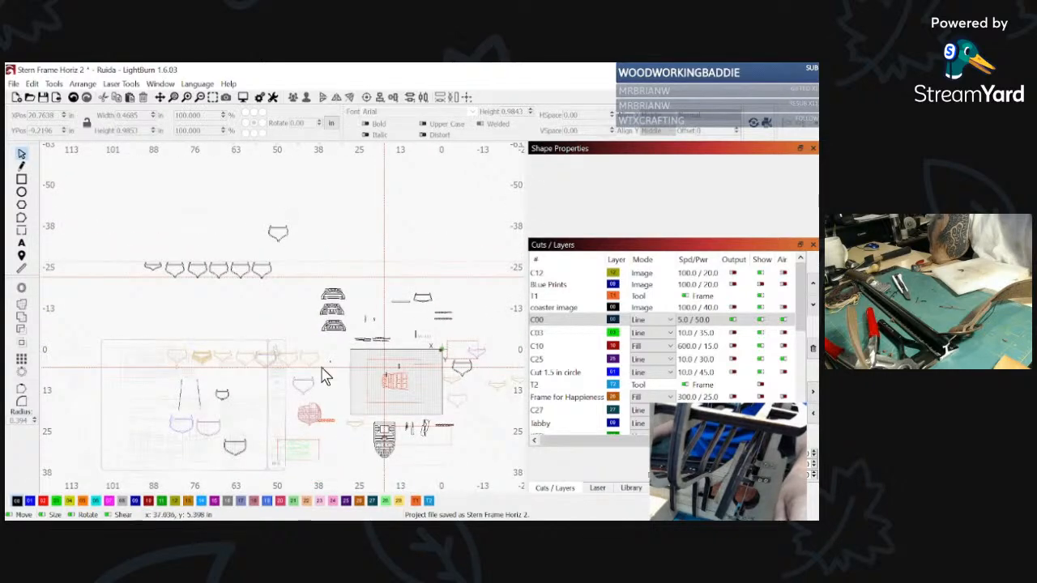
{"action": "scroll", "coordinate": [340, 374], "scroll_direction": "up", "scroll_amount": 15}
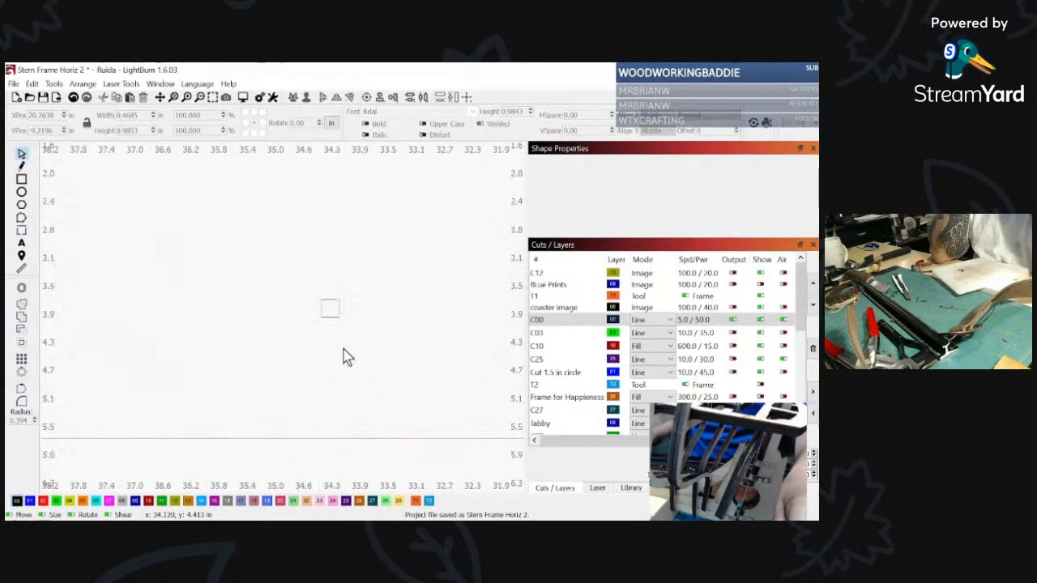
{"action": "scroll", "coordinate": [347, 357], "scroll_direction": "up", "scroll_amount": 1}
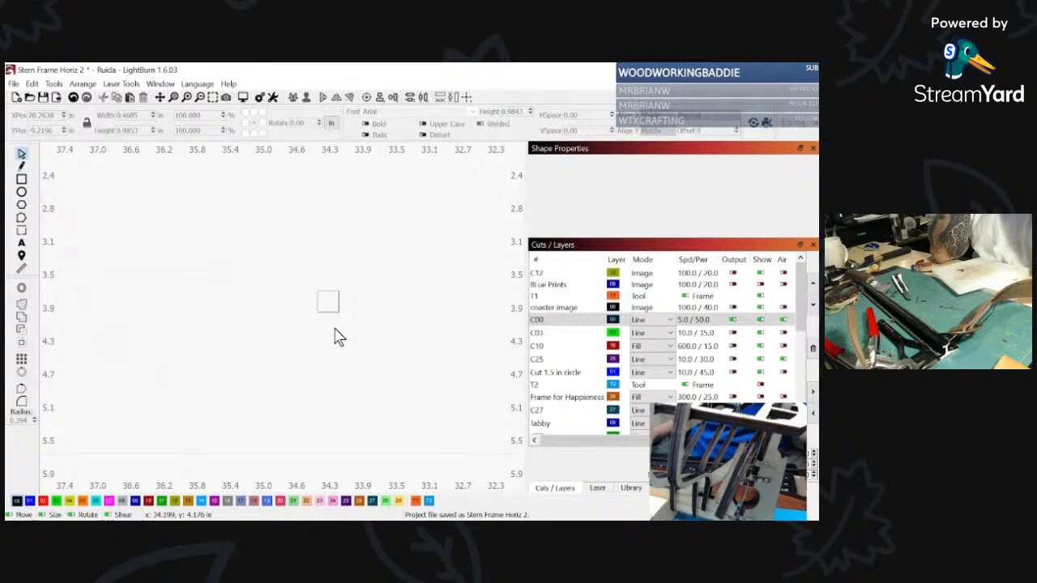
{"action": "scroll", "coordinate": [333, 335], "scroll_direction": "down", "scroll_amount": 6}
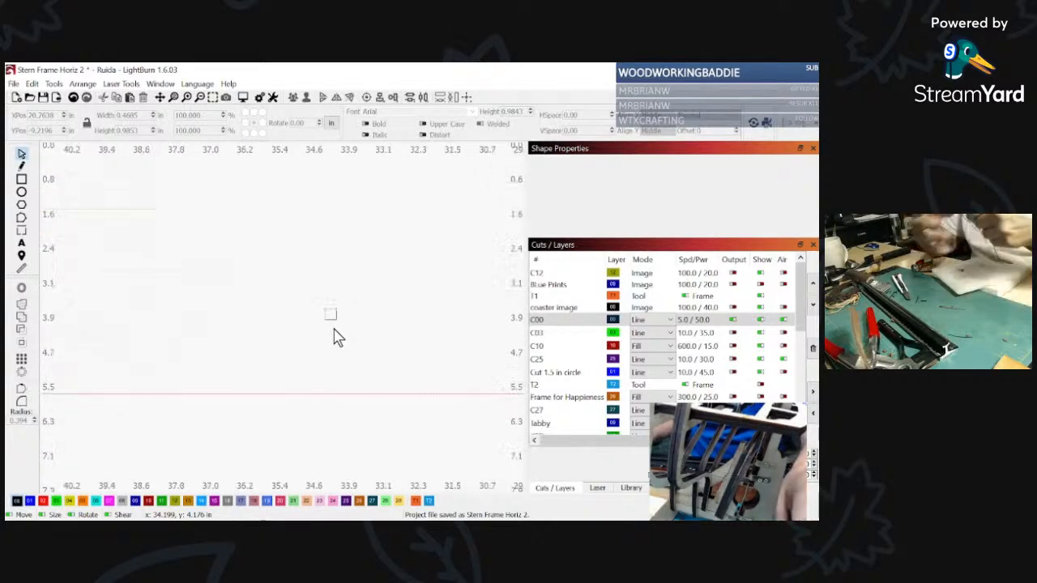
{"action": "scroll", "coordinate": [427, 340], "scroll_direction": "down", "scroll_amount": 3}
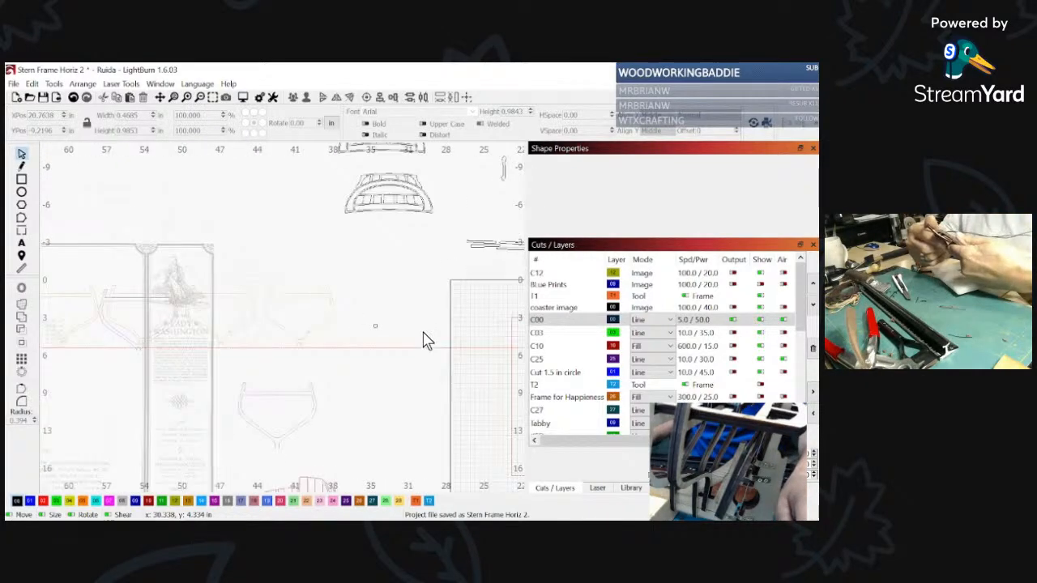
{"action": "scroll", "coordinate": [293, 346], "scroll_direction": "down", "scroll_amount": 4}
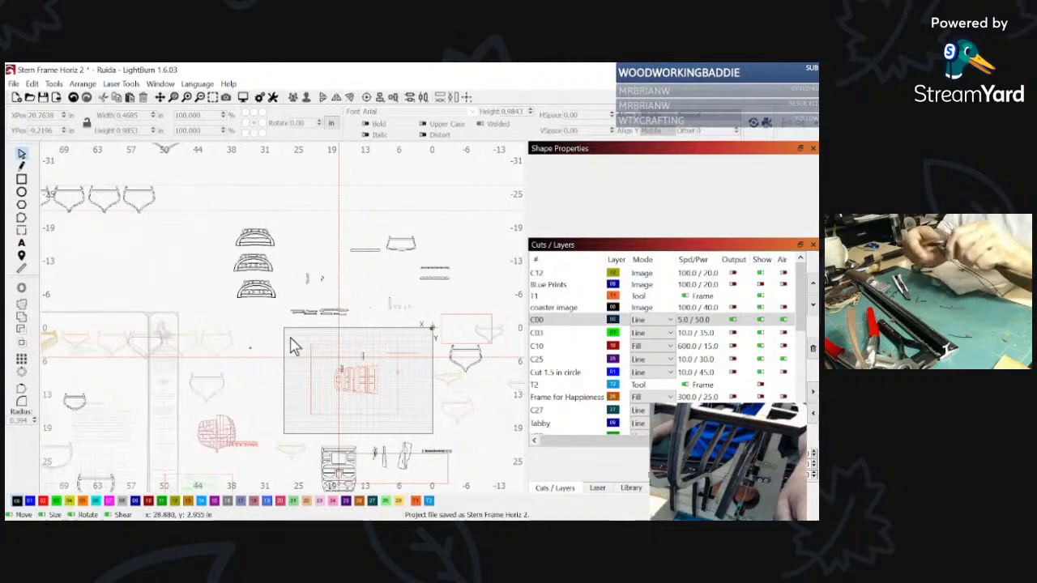
{"action": "scroll", "coordinate": [330, 273], "scroll_direction": "up", "scroll_amount": 8}
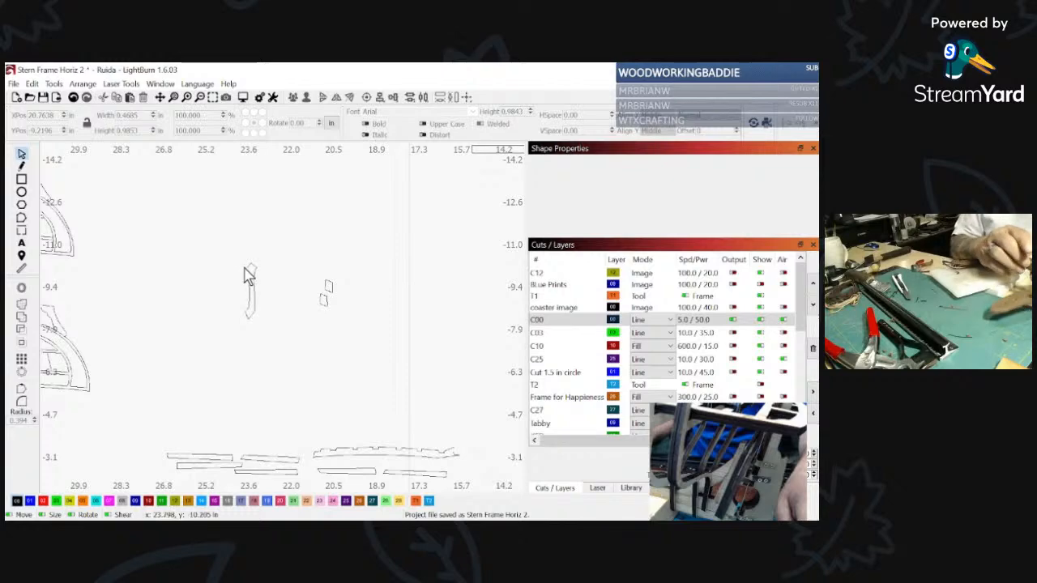
{"action": "scroll", "coordinate": [397, 324], "scroll_direction": "down", "scroll_amount": 2}
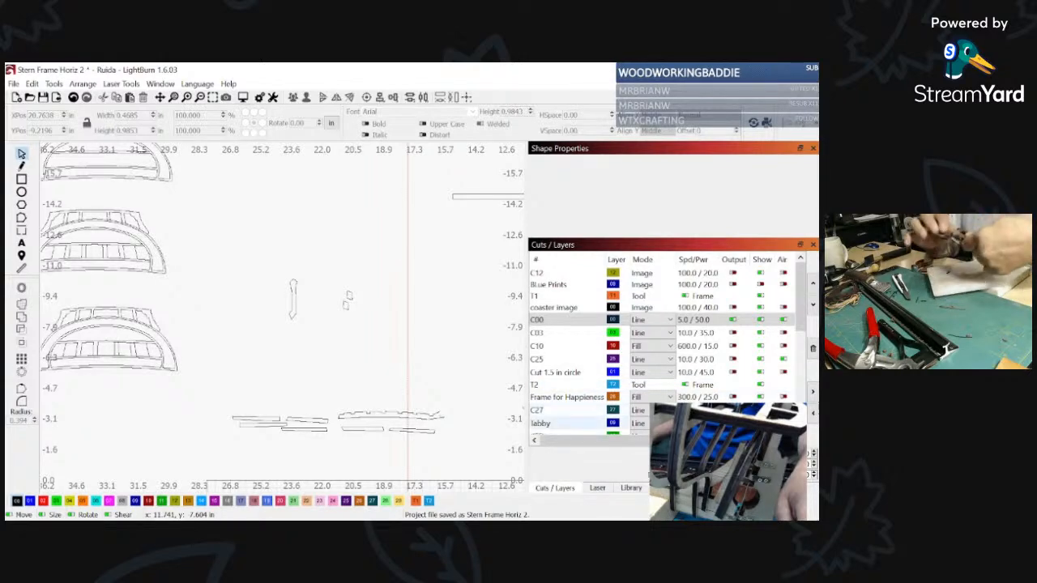
Step: Show the grid, C15, C17 and both 48 layers
{"action": "scroll", "coordinate": [760, 359], "scroll_direction": "down", "scroll_amount": 5}
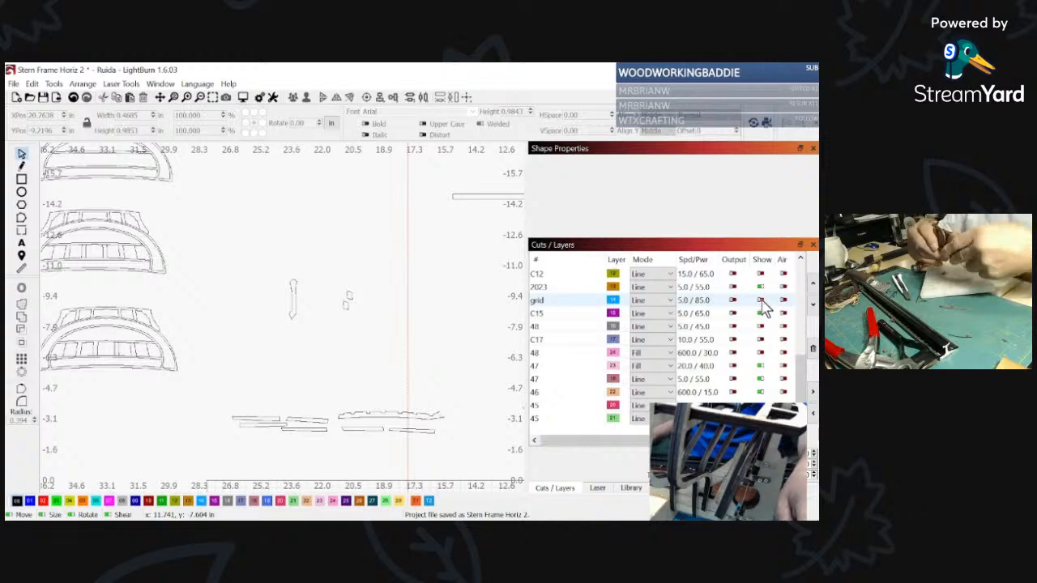
{"action": "left_click", "coordinate": [760, 313]}
{"action": "left_click", "coordinate": [761, 327]}
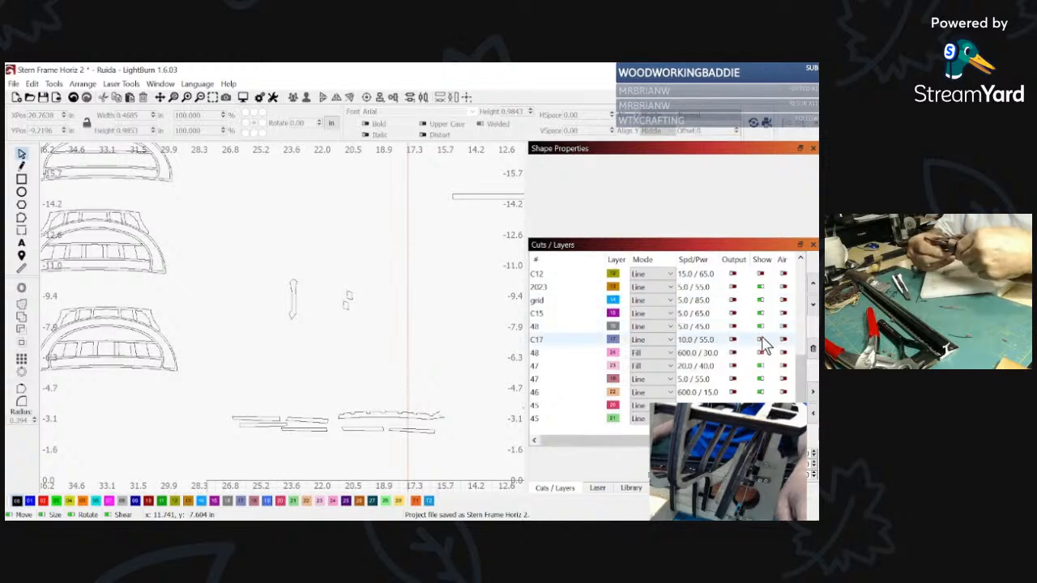
{"action": "left_click", "coordinate": [761, 340]}
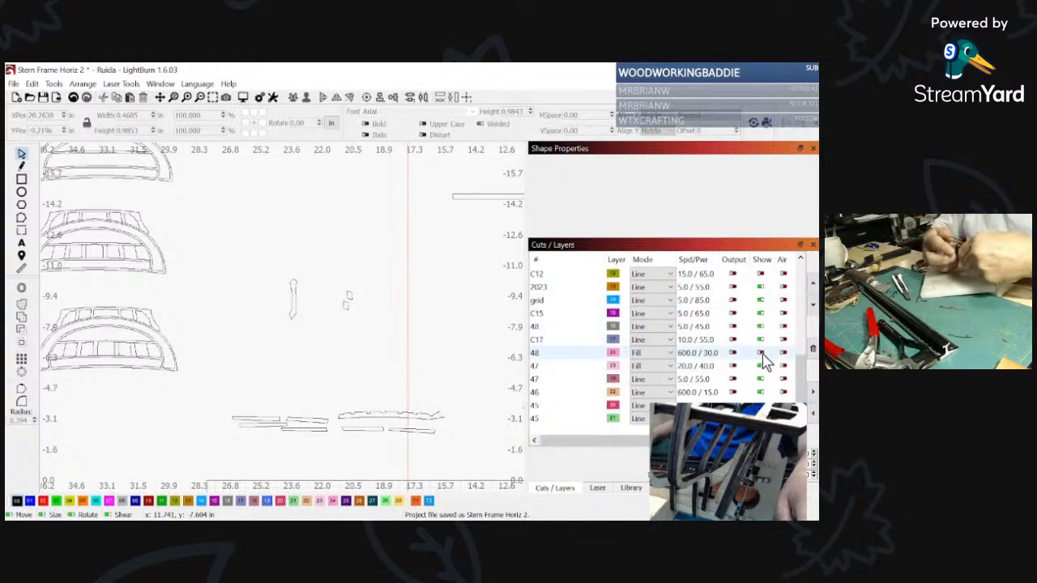
{"action": "left_click", "coordinate": [760, 353]}
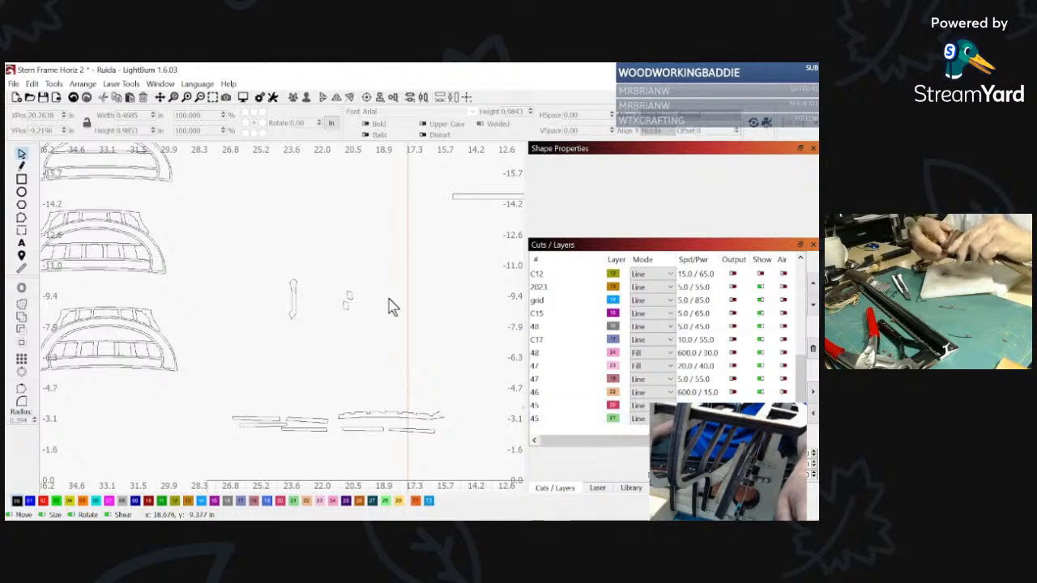
Step: Examine the parts overlapping the work area and the cluster of small angled parts below it, beside the hull plan
{"action": "scroll", "coordinate": [389, 303], "scroll_direction": "down", "scroll_amount": 4}
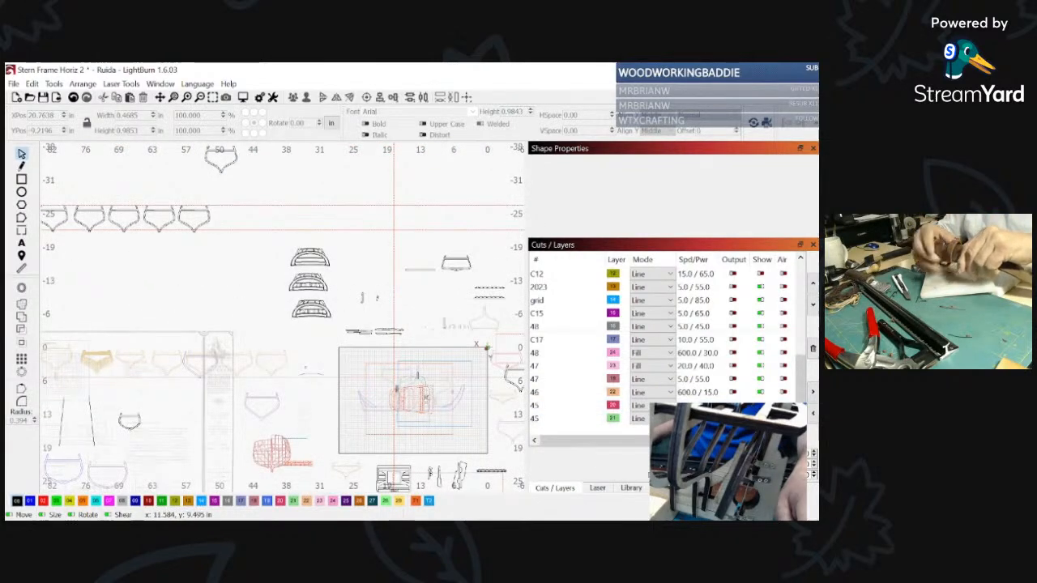
{"action": "scroll", "coordinate": [401, 387], "scroll_direction": "up", "scroll_amount": 8}
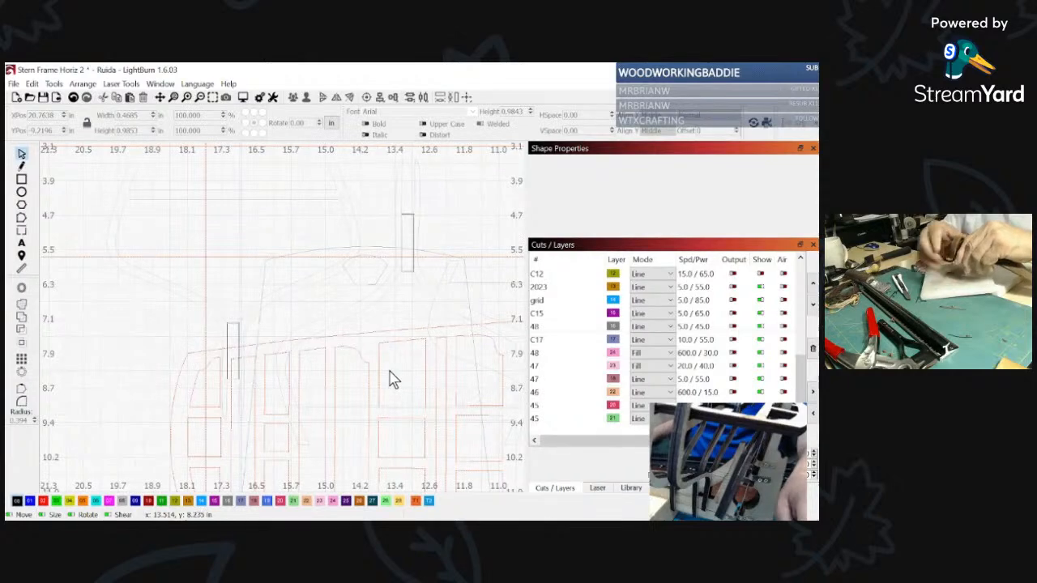
{"action": "scroll", "coordinate": [392, 381], "scroll_direction": "up", "scroll_amount": 1}
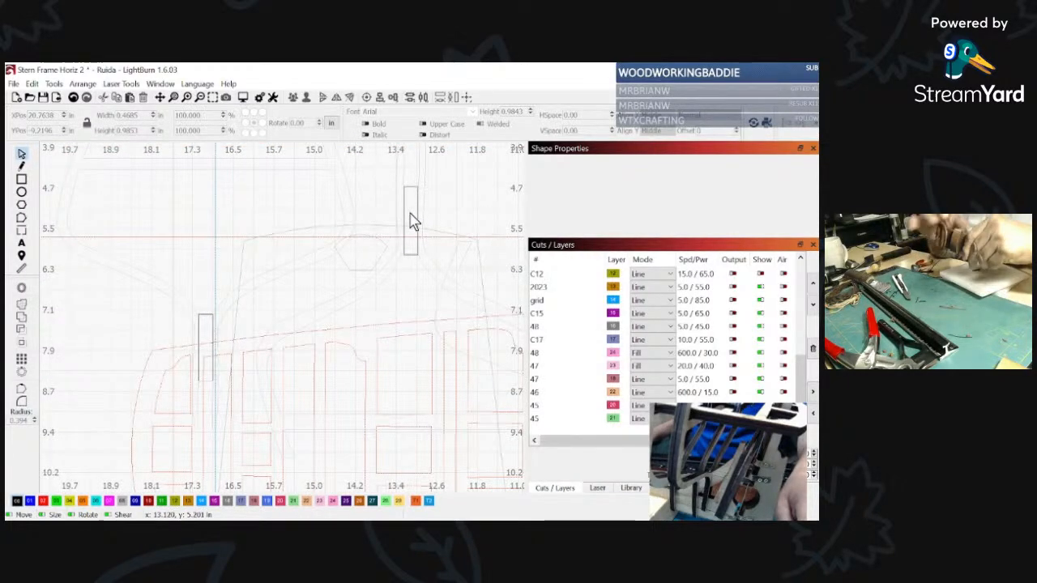
{"action": "scroll", "coordinate": [404, 275], "scroll_direction": "down", "scroll_amount": 8}
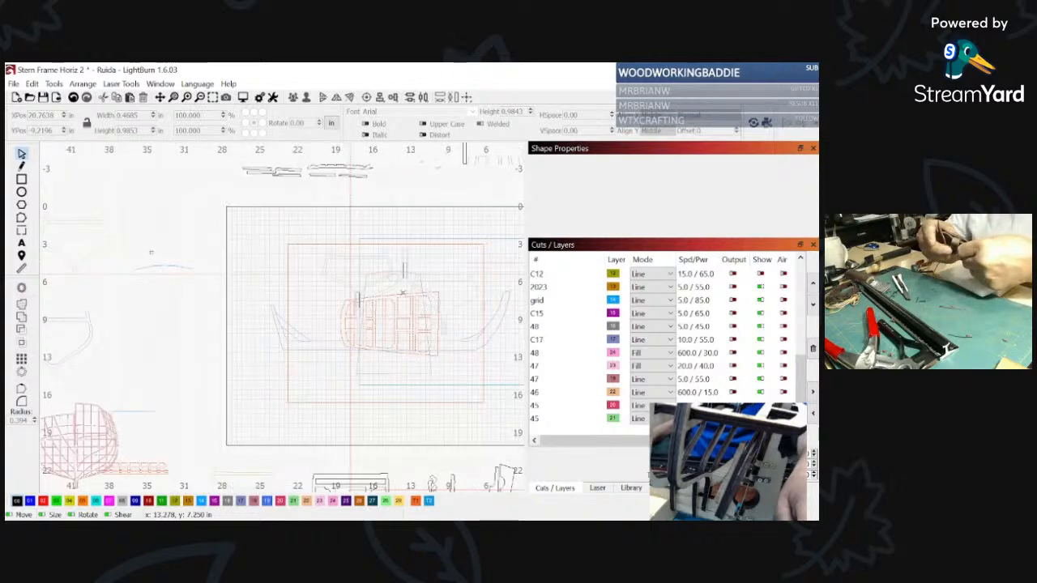
{"action": "scroll", "coordinate": [401, 313], "scroll_direction": "up", "scroll_amount": 5}
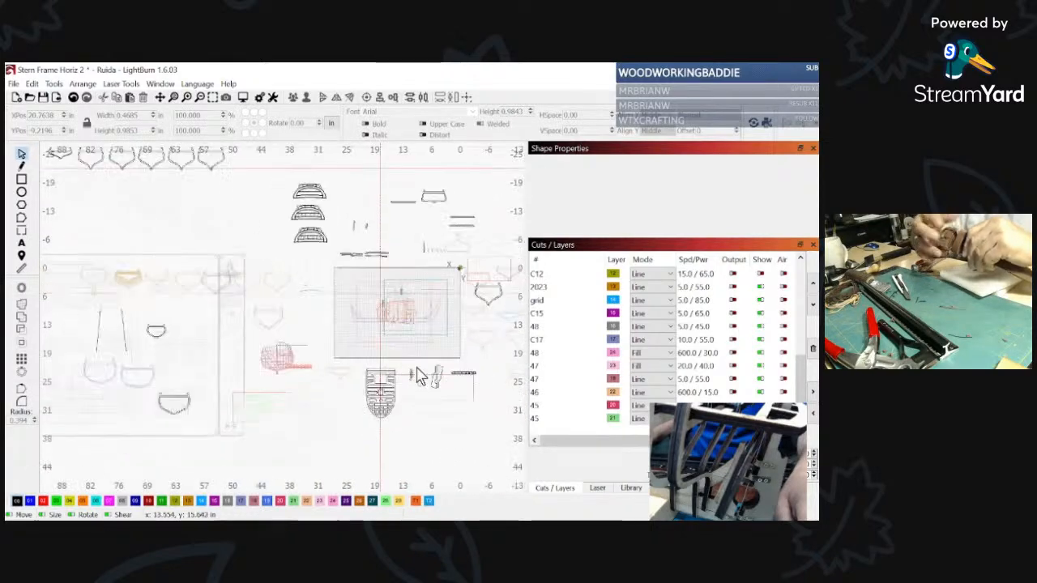
{"action": "scroll", "coordinate": [402, 371], "scroll_direction": "up", "scroll_amount": 1}
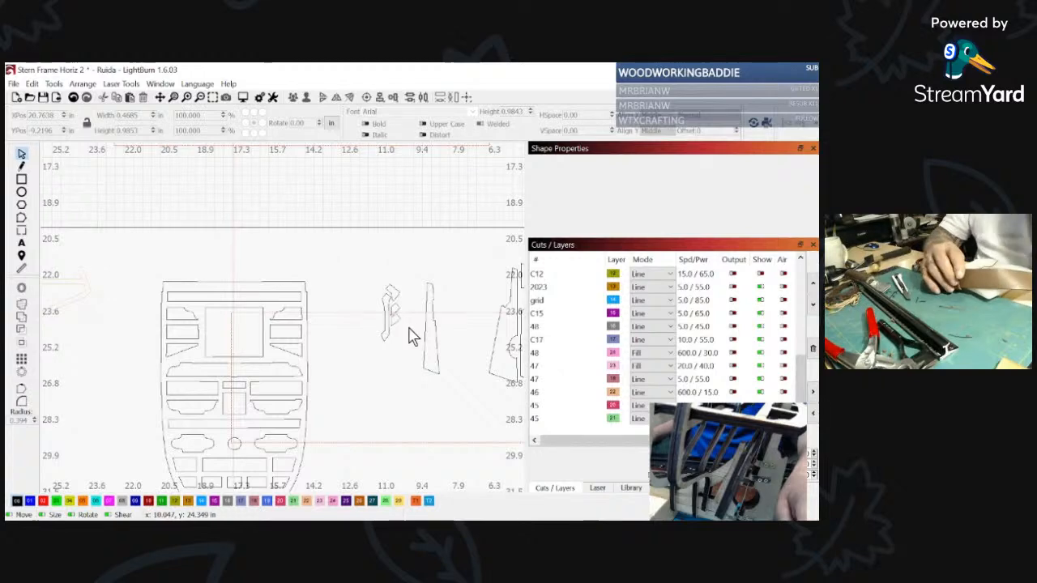
{"action": "scroll", "coordinate": [410, 337], "scroll_direction": "up", "scroll_amount": 1}
{"action": "scroll", "coordinate": [409, 332], "scroll_direction": "up", "scroll_amount": 1}
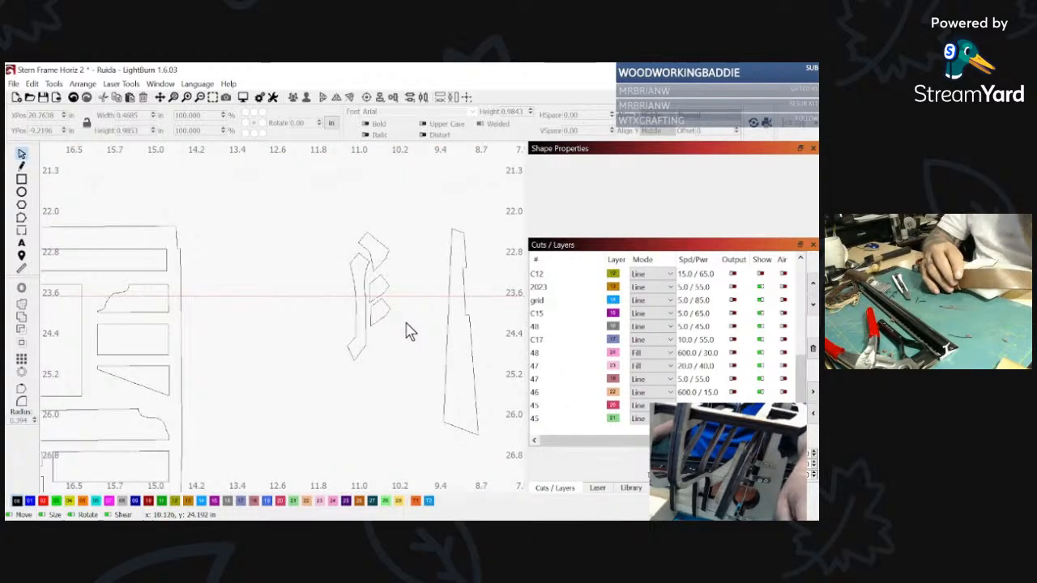
{"action": "scroll", "coordinate": [409, 333], "scroll_direction": "up", "scroll_amount": 1}
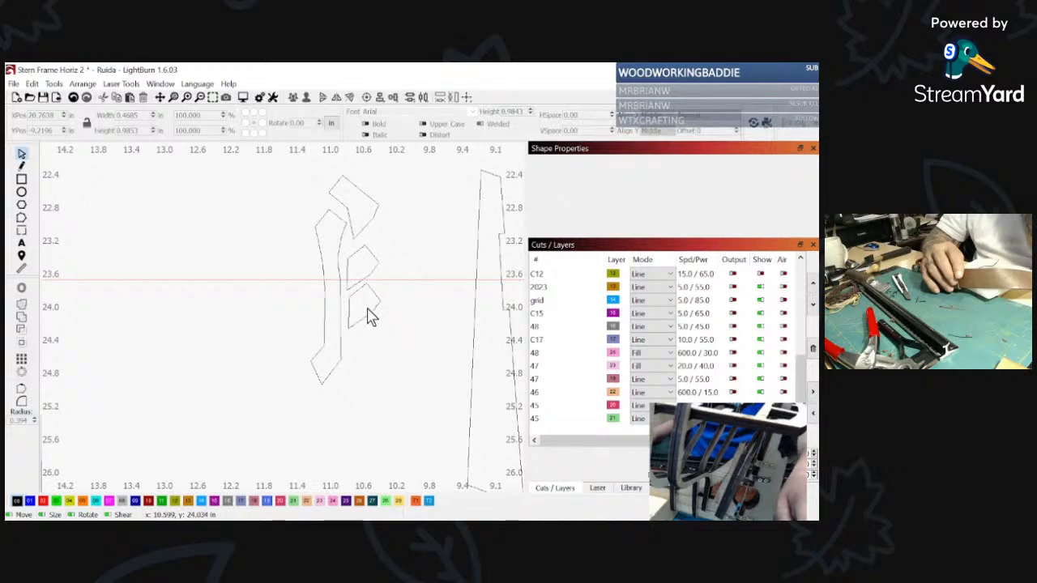
Step: Group the loose narrow piece with the two small four-sided pieces above the work area
{"action": "scroll", "coordinate": [357, 324], "scroll_direction": "down", "scroll_amount": 6}
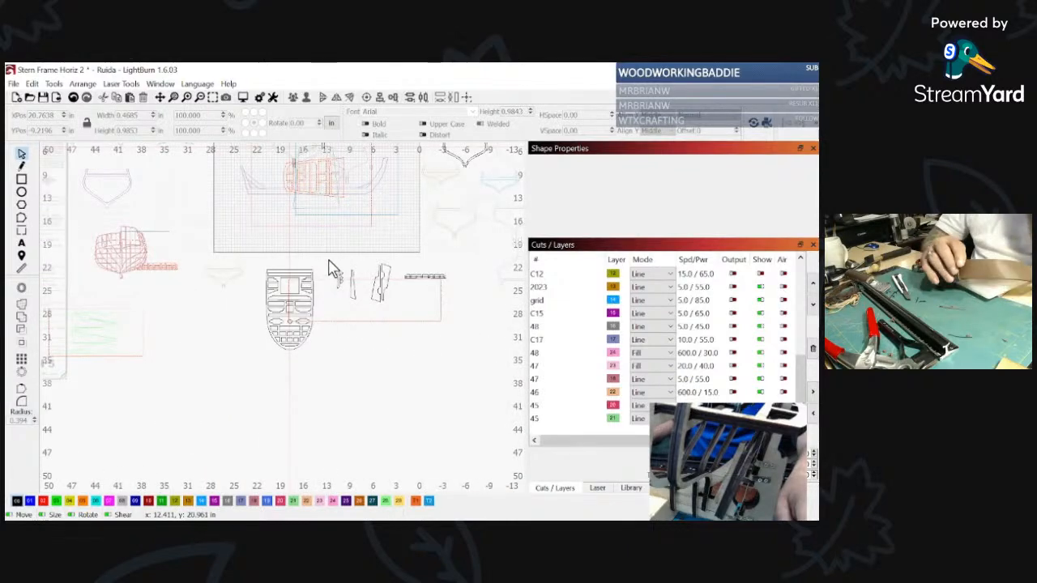
{"action": "middle_click_drag", "start_coordinate": [331, 275], "coordinate": [335, 368]}
{"action": "scroll", "coordinate": [335, 367], "scroll_direction": "down", "scroll_amount": 1}
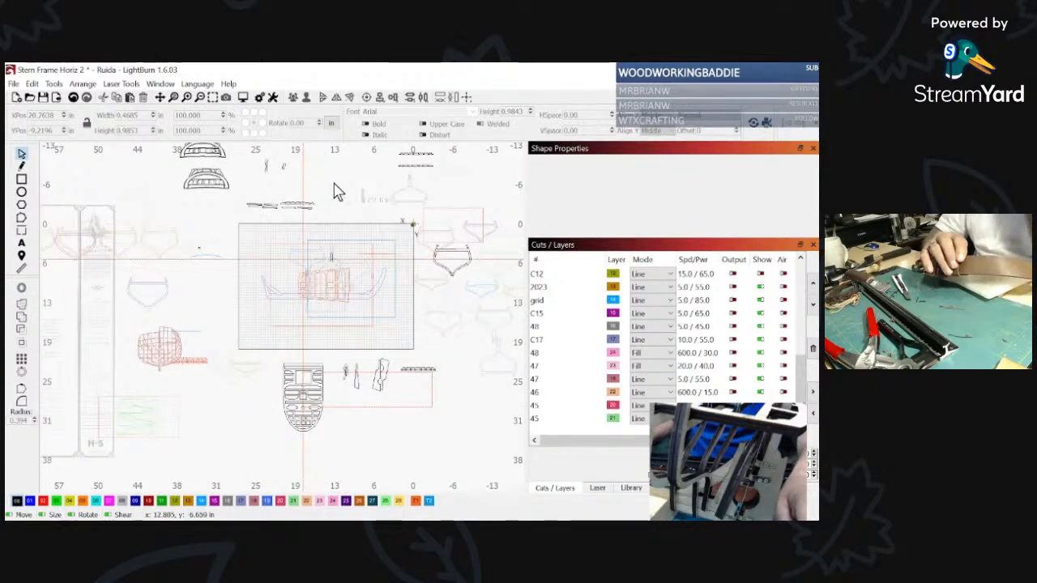
{"action": "scroll", "coordinate": [333, 187], "scroll_direction": "down", "scroll_amount": 1}
{"action": "scroll", "coordinate": [272, 308], "scroll_direction": "up", "scroll_amount": 5}
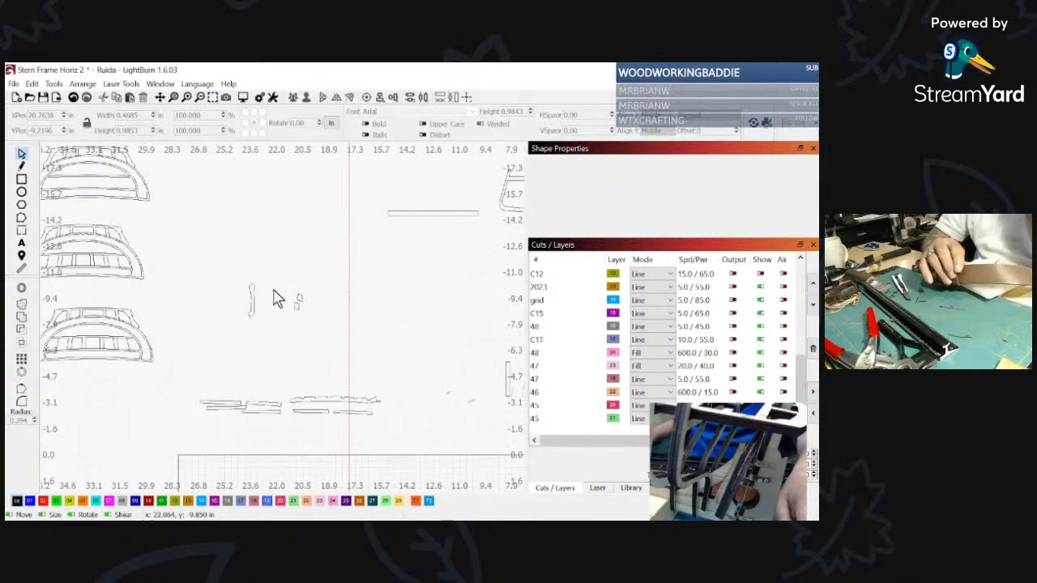
{"action": "left_click_drag", "start_coordinate": [230, 272], "coordinate": [342, 341]}
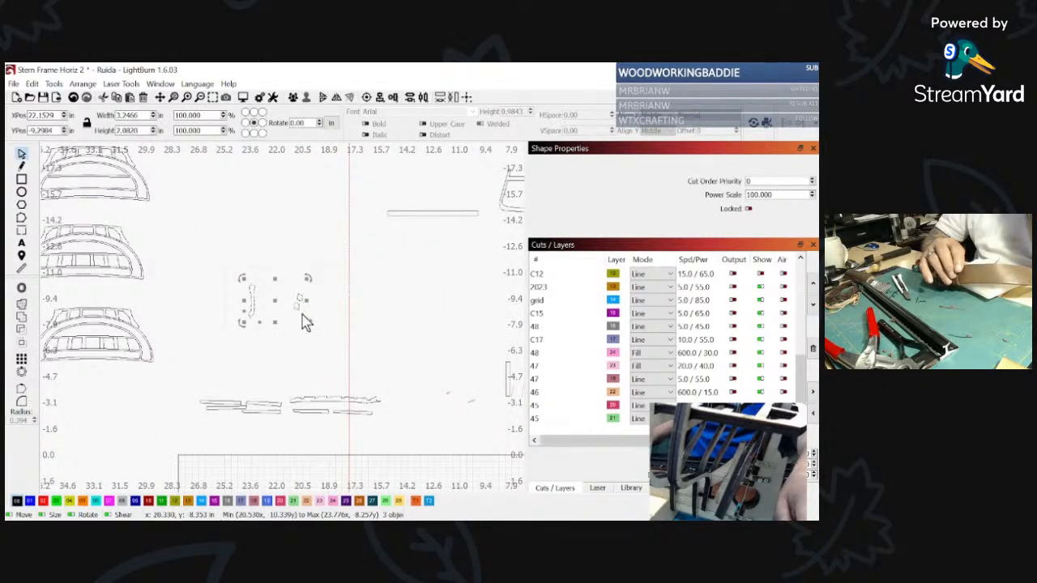
{"action": "scroll", "coordinate": [328, 334], "scroll_direction": "down", "scroll_amount": 3}
{"action": "scroll", "coordinate": [322, 332], "scroll_direction": "down", "scroll_amount": 1}
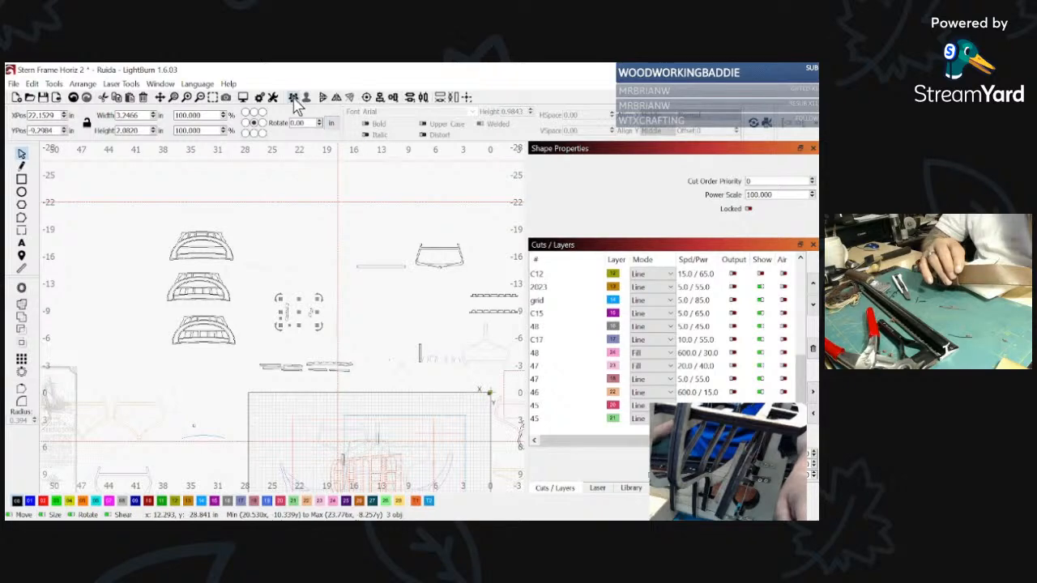
{"action": "scroll", "coordinate": [359, 317], "scroll_direction": "down", "scroll_amount": 6}
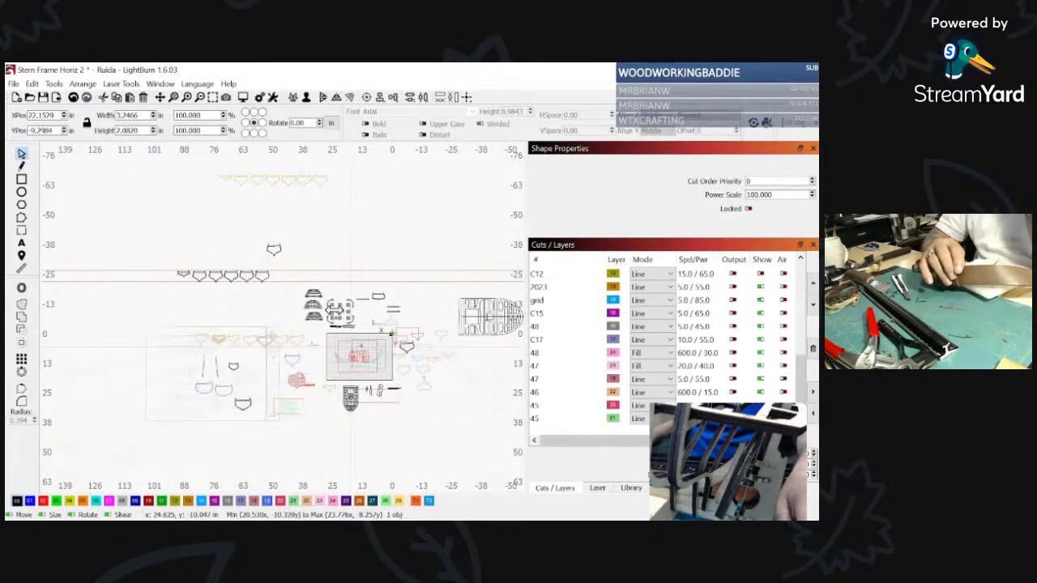
Step: Move the grouped pieces below the work area, between the hull plan and the tapered part, to about X 11.20, Y 26.87 in
{"action": "left_click_drag", "start_coordinate": [334, 310], "coordinate": [390, 422]}
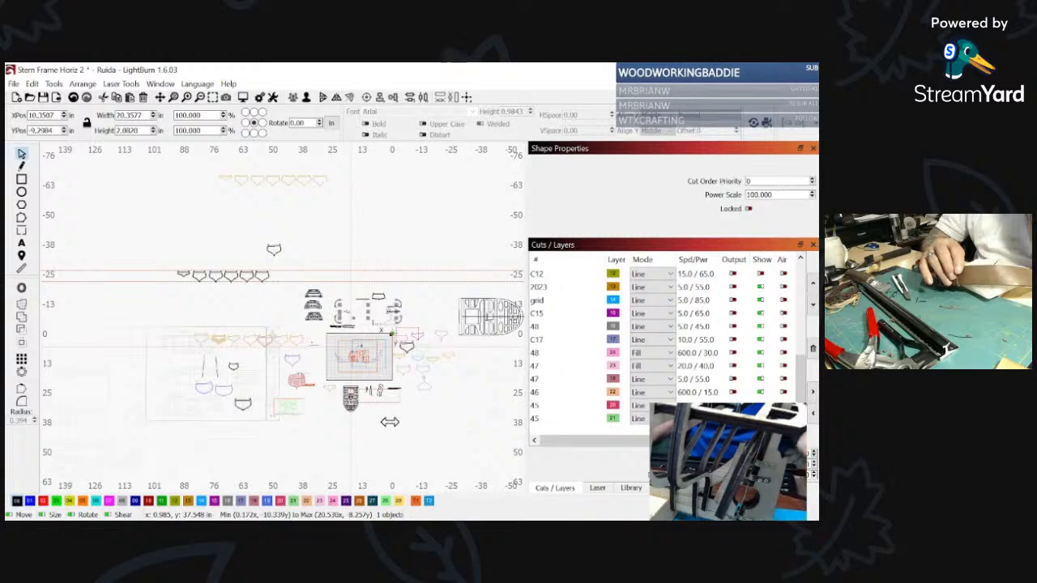
{"action": "left_click", "coordinate": [349, 329]}
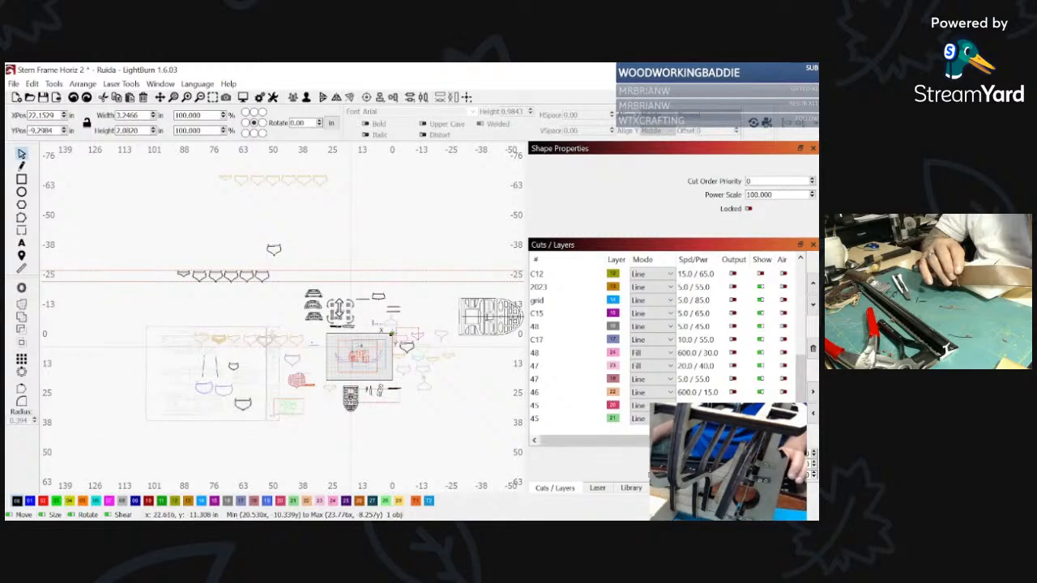
{"action": "left_click_drag", "start_coordinate": [338, 313], "coordinate": [375, 407]}
{"action": "scroll", "coordinate": [375, 400], "scroll_direction": "up", "scroll_amount": 6}
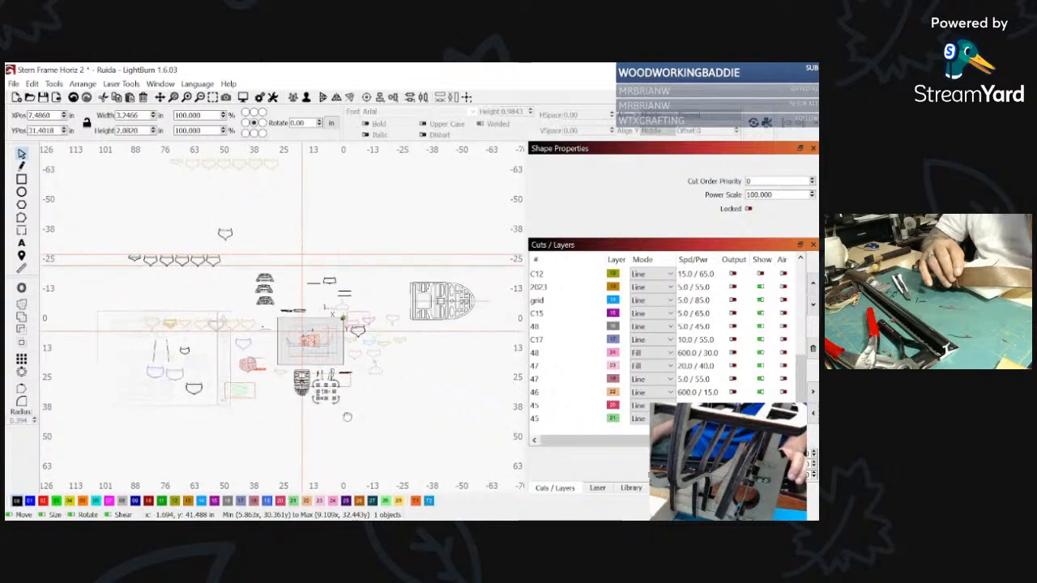
{"action": "scroll", "coordinate": [337, 340], "scroll_direction": "up", "scroll_amount": 4}
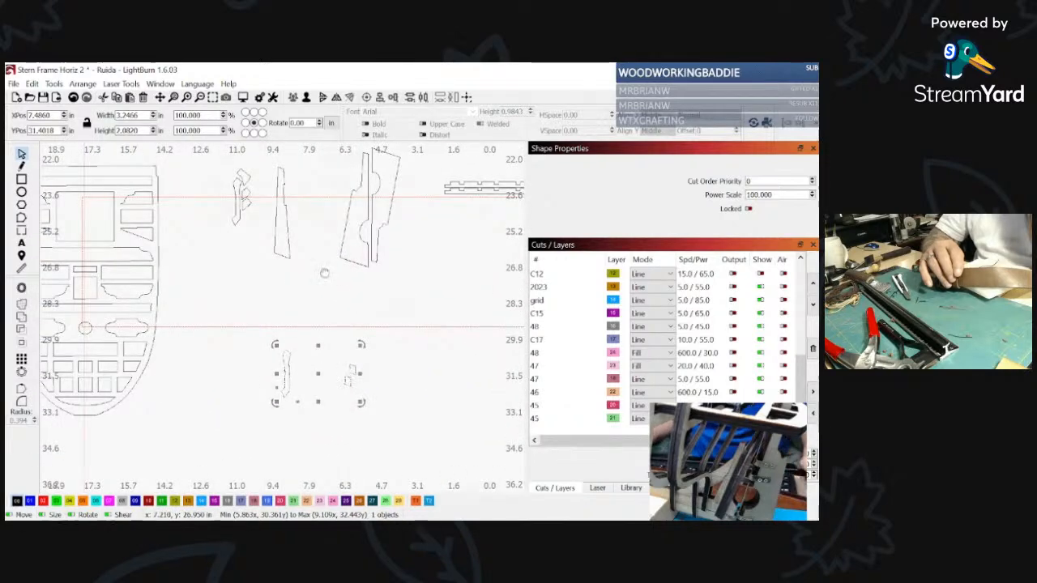
{"action": "middle_click_drag", "start_coordinate": [325, 254], "coordinate": [324, 302]}
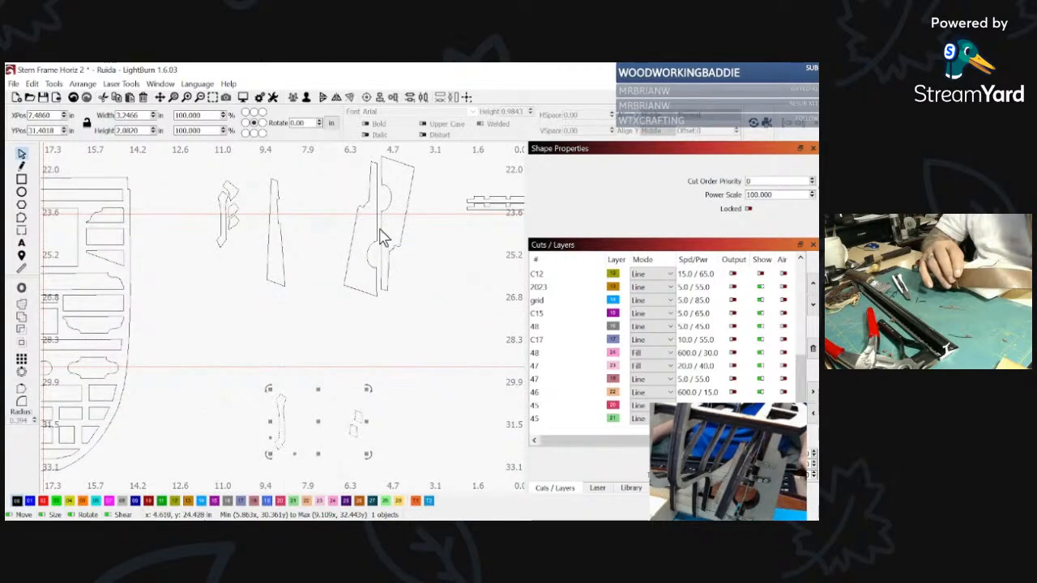
{"action": "left_click_drag", "start_coordinate": [315, 423], "coordinate": [206, 304]}
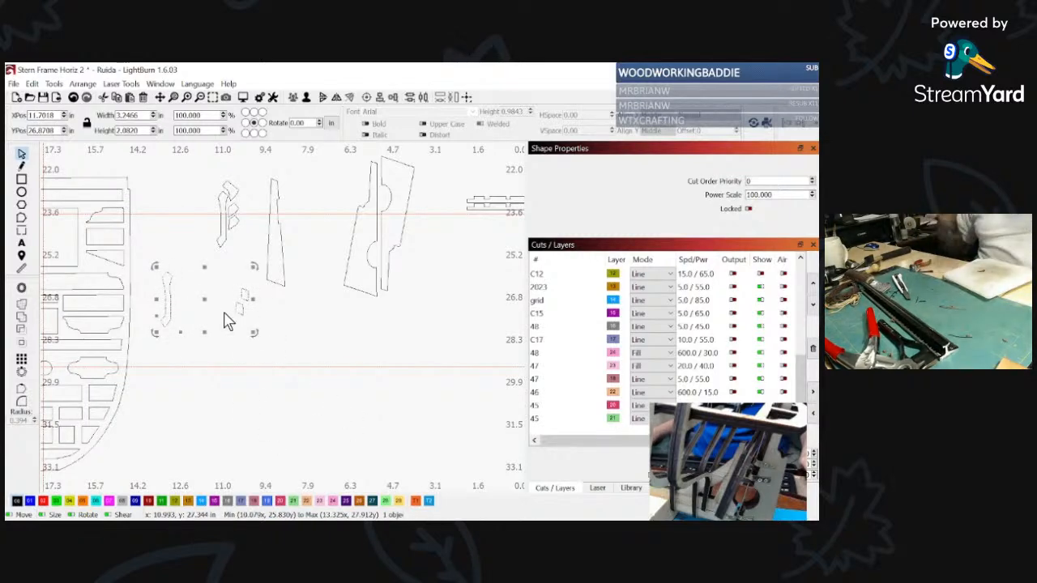
Step: Deselect the moved group and inspect its narrow piece and two four-sided pieces up close
{"action": "left_click", "coordinate": [292, 334]}
{"action": "scroll", "coordinate": [228, 320], "scroll_direction": "up", "scroll_amount": 3}
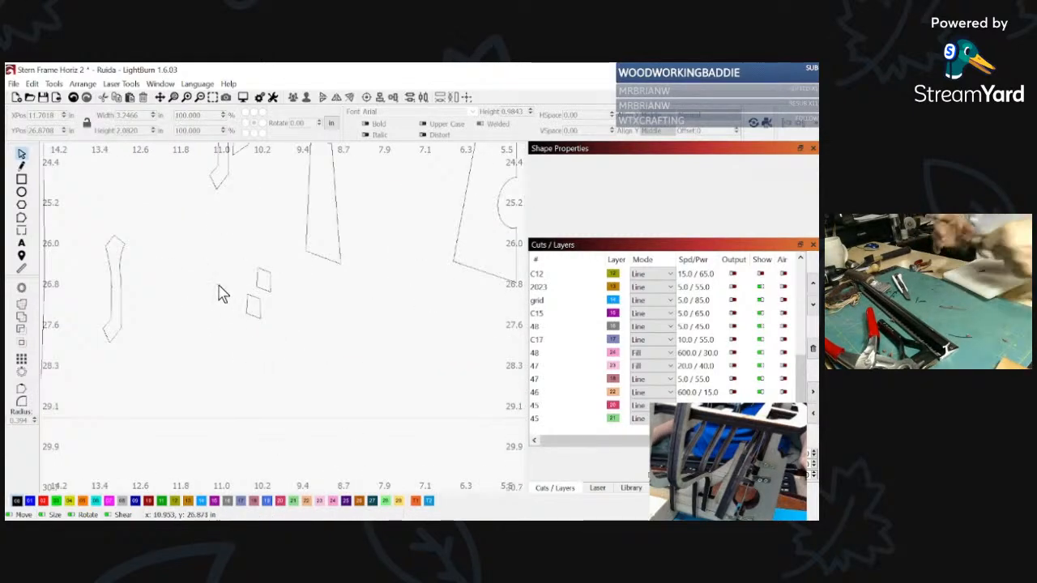
{"action": "left_click_drag", "start_coordinate": [237, 283], "coordinate": [277, 319]}
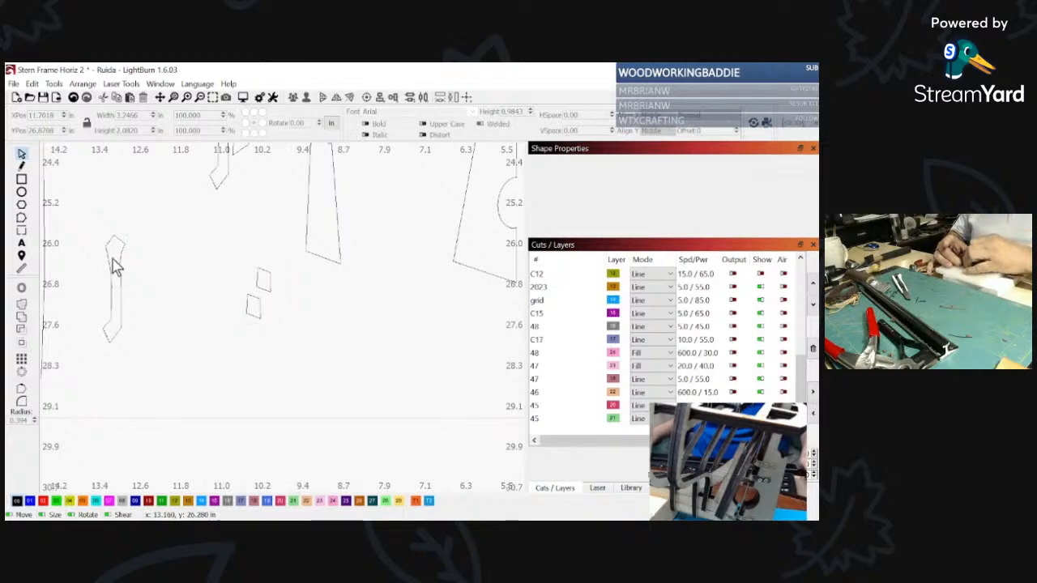
Step: Ungroup the narrow piece and the two small four-sided pieces beside the hull plan
{"action": "scroll", "coordinate": [117, 263], "scroll_direction": "down", "scroll_amount": 3}
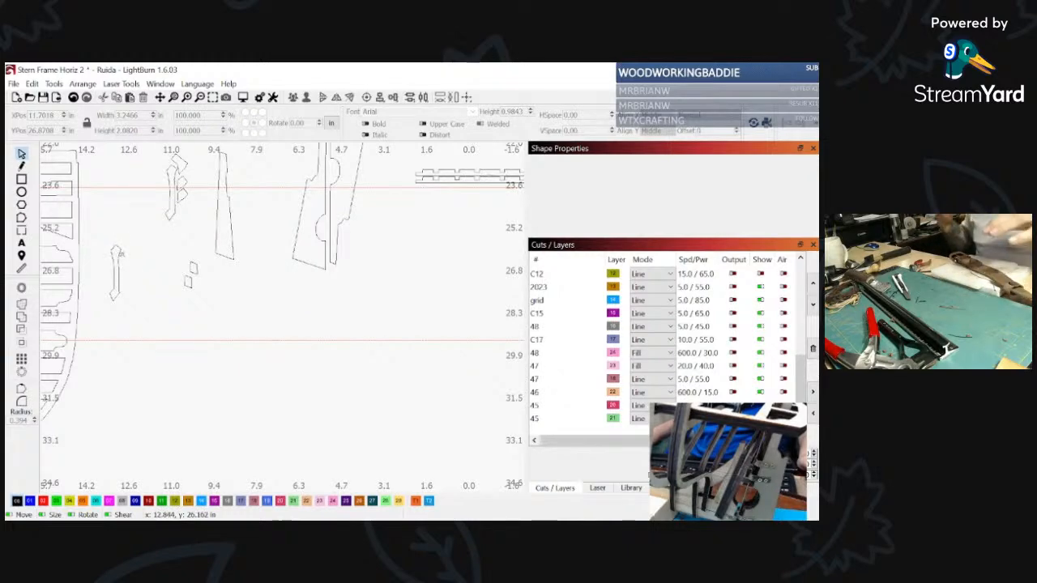
{"action": "left_click", "coordinate": [118, 252]}
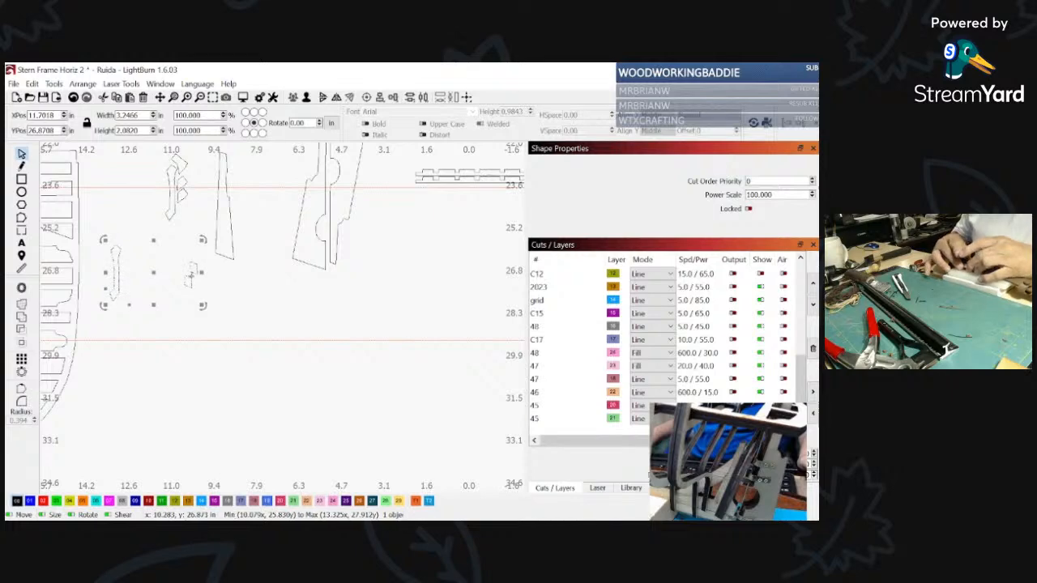
{"action": "left_click", "coordinate": [138, 199]}
{"action": "left_click_drag", "start_coordinate": [100, 233], "coordinate": [147, 314]}
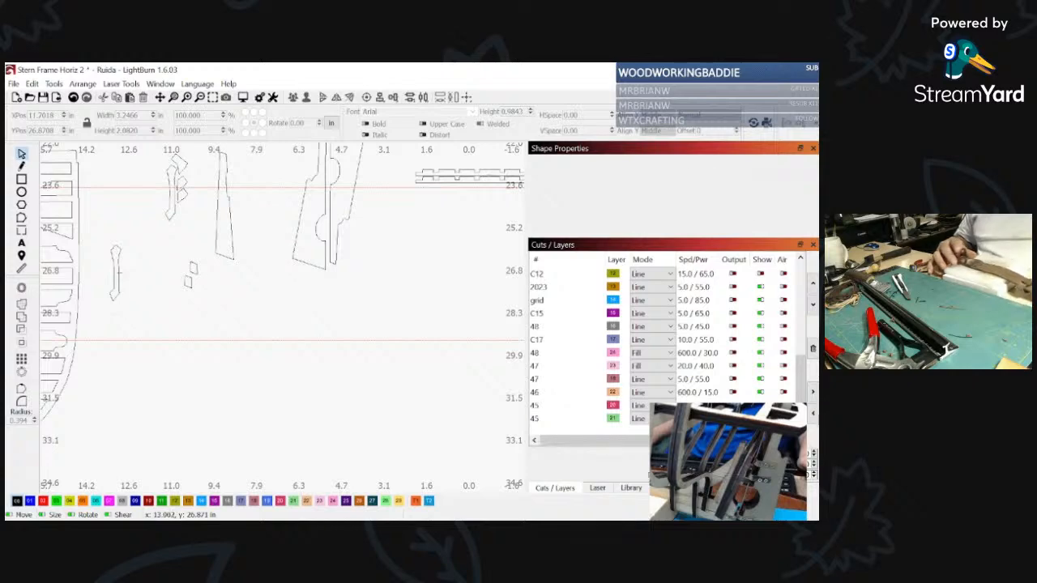
{"action": "left_click", "coordinate": [123, 274]}
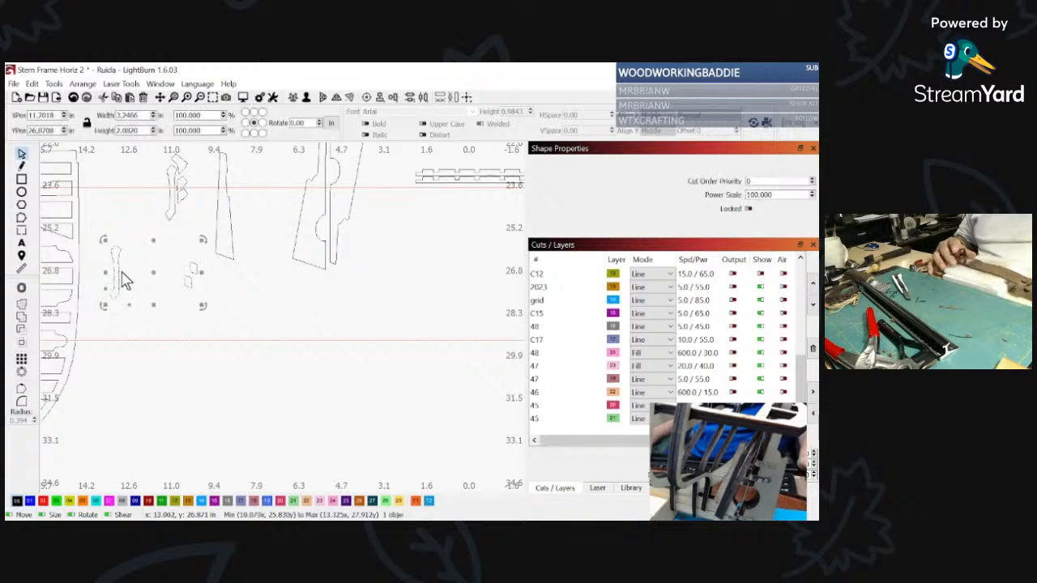
{"action": "left_click", "coordinate": [305, 98]}
{"action": "left_click", "coordinate": [138, 271]}
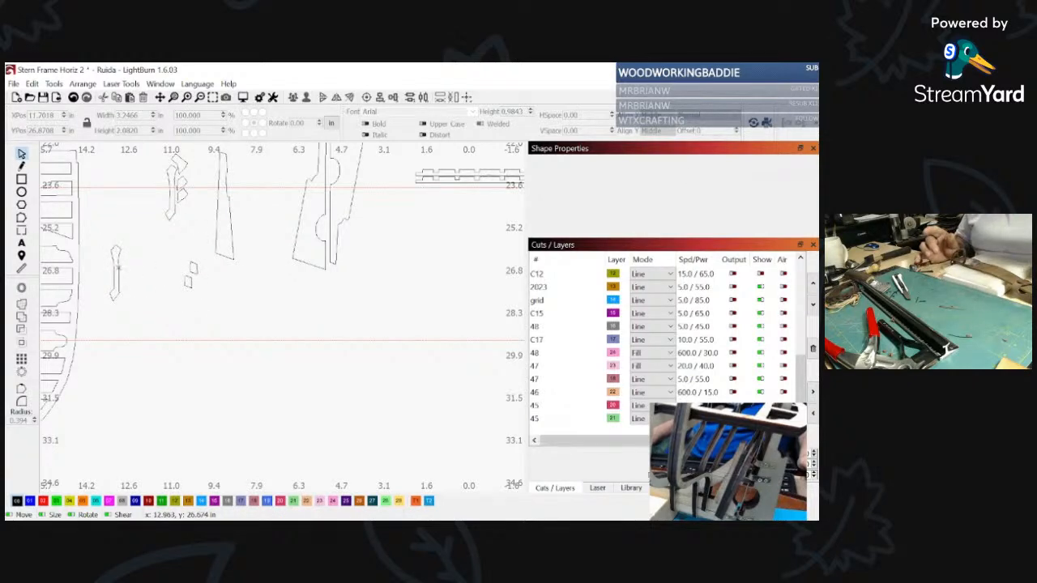
Step: Examine the separated narrow piece and its angled ends alongside the two small four-sided pieces and the neighbouring hull plan
{"action": "scroll", "coordinate": [104, 260], "scroll_direction": "up", "scroll_amount": 6}
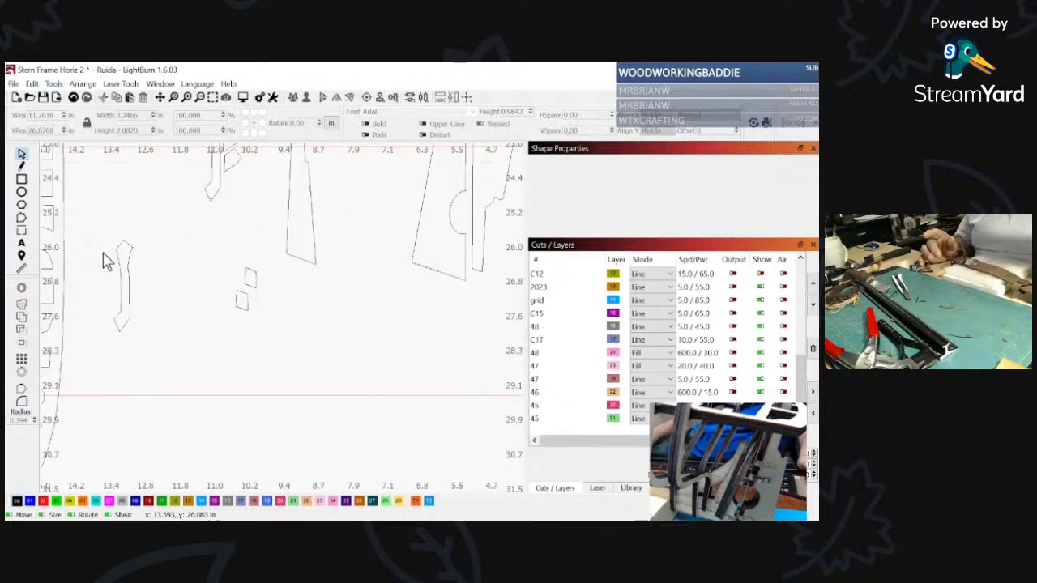
{"action": "scroll", "coordinate": [104, 260], "scroll_direction": "down", "scroll_amount": 2}
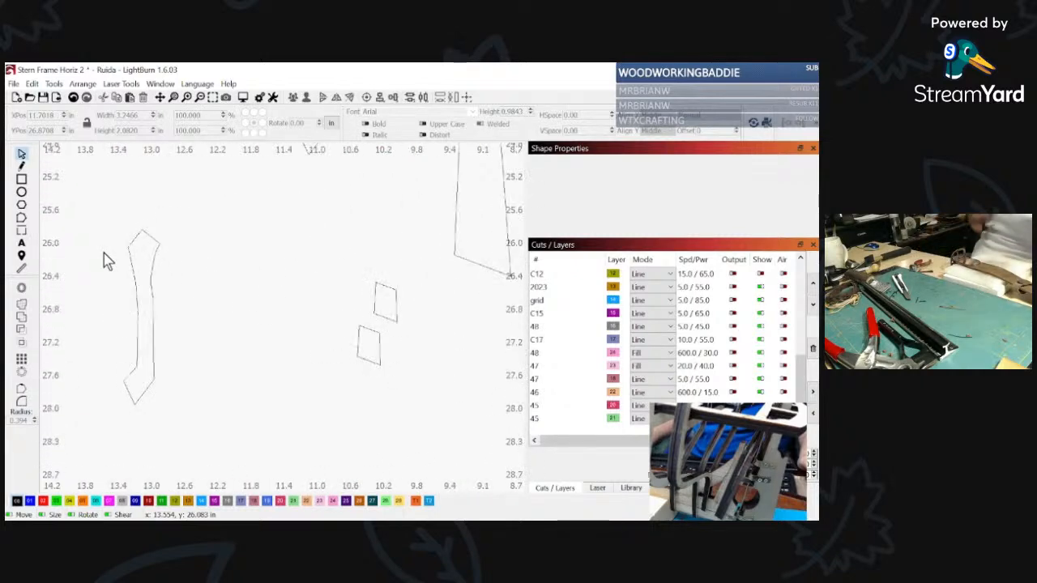
{"action": "left_click", "coordinate": [158, 245]}
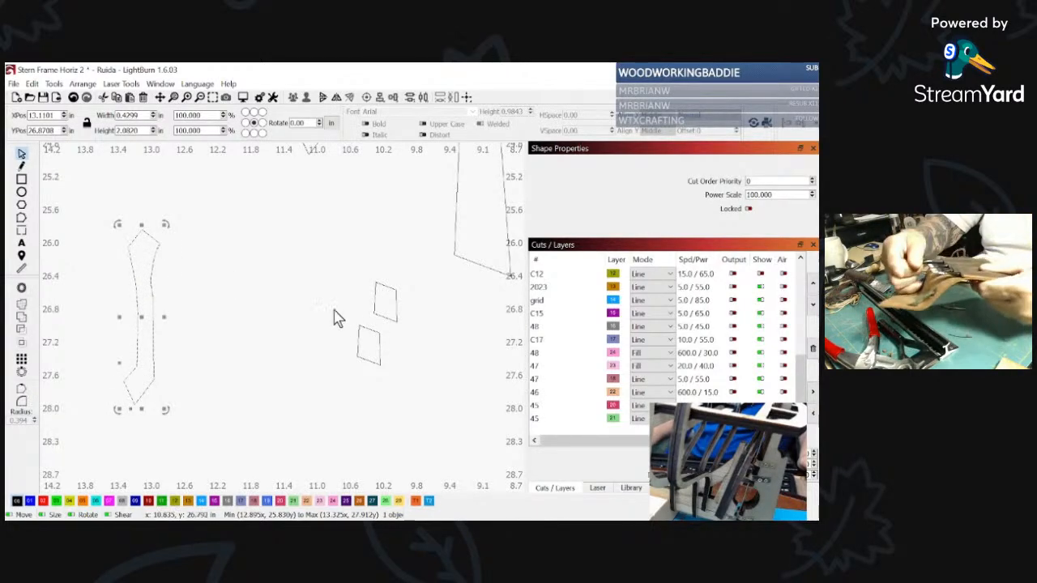
{"action": "scroll", "coordinate": [339, 300], "scroll_direction": "down", "scroll_amount": 1}
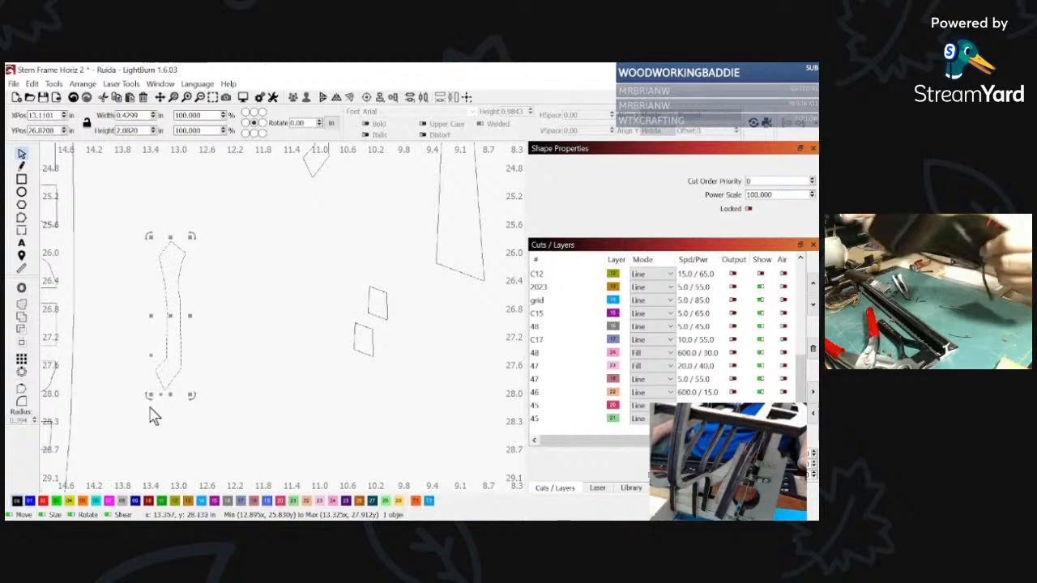
{"action": "scroll", "coordinate": [273, 379], "scroll_direction": "up", "scroll_amount": 4}
{"action": "scroll", "coordinate": [274, 378], "scroll_direction": "down", "scroll_amount": 8}
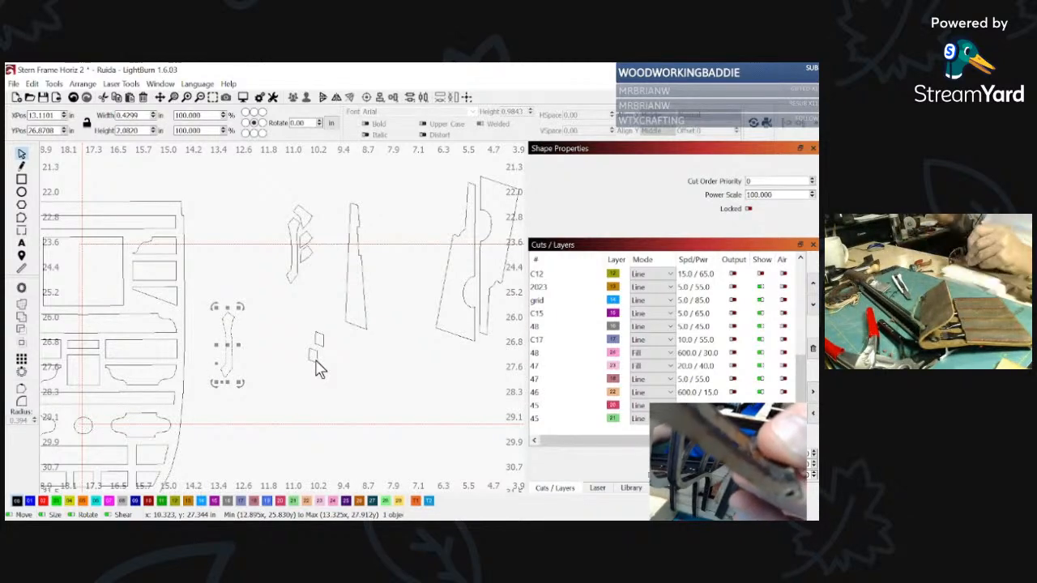
{"action": "left_click", "coordinate": [225, 363]}
{"action": "scroll", "coordinate": [247, 382], "scroll_direction": "up", "scroll_amount": 2}
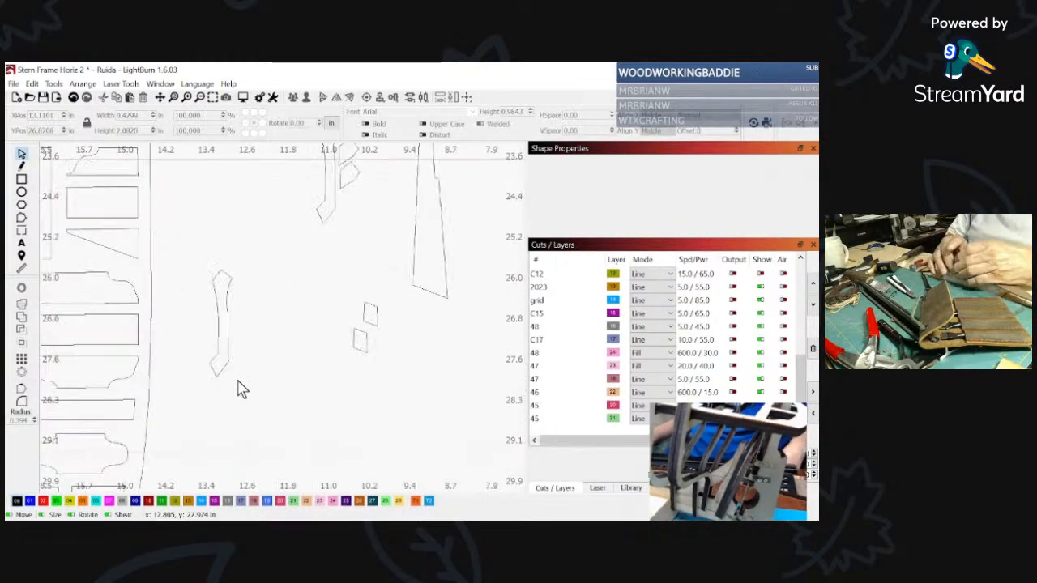
{"action": "middle_click_drag", "start_coordinate": [237, 377], "coordinate": [322, 366]}
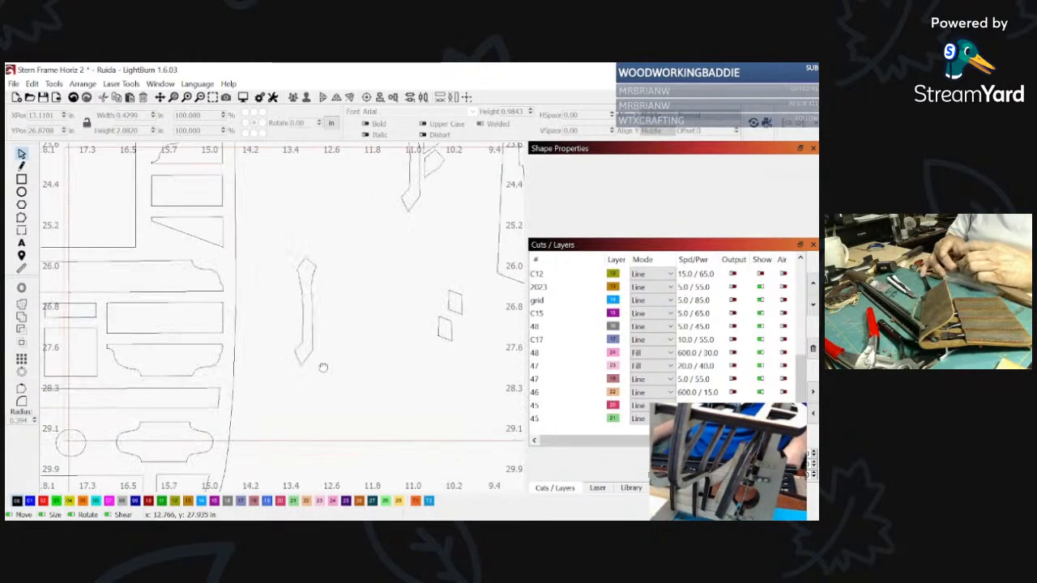
Step: Rotate the lower four-sided piece and place it over the narrow piece's lower angled end, at about X 13.14, Y 27.64 in
{"action": "left_click", "coordinate": [445, 344]}
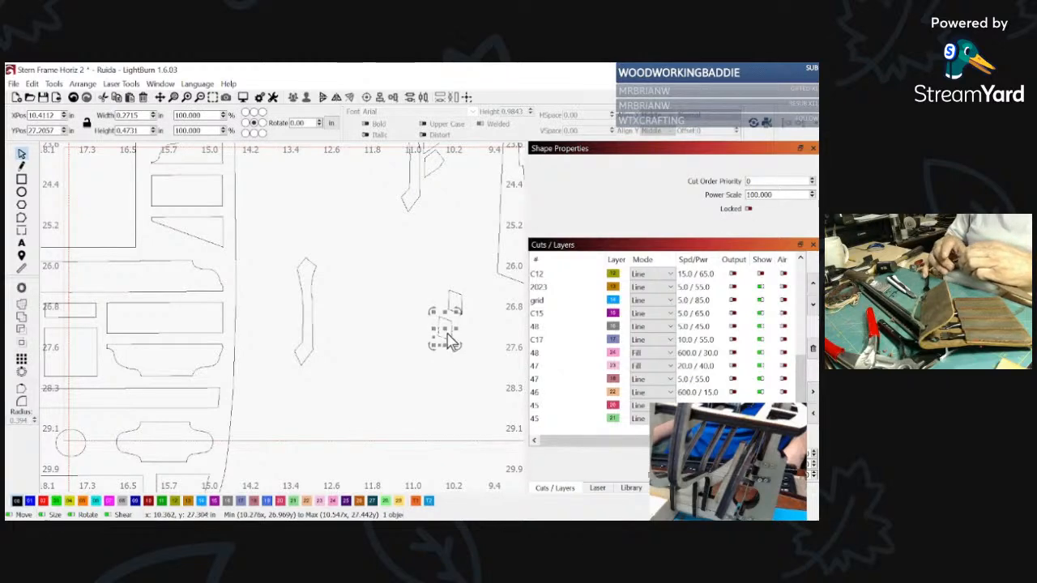
{"action": "left_click_drag", "start_coordinate": [449, 341], "coordinate": [305, 359]}
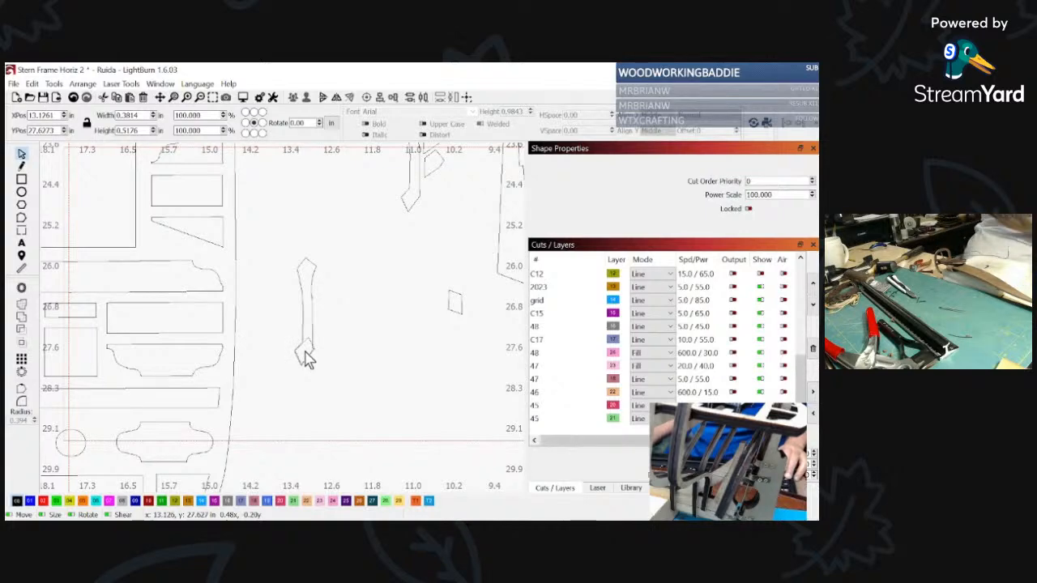
{"action": "left_click_drag", "start_coordinate": [305, 359], "coordinate": [304, 359]}
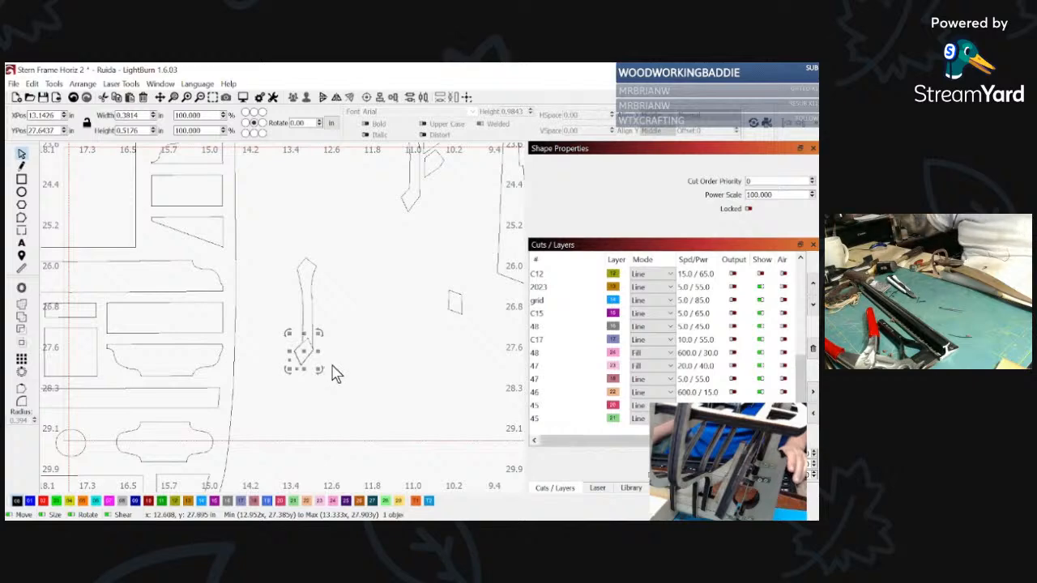
Step: Fine-tune the four-sided piece's rotation against the narrow piece's lower end and shift it to about X 13.12, Y 27.62 in
{"action": "scroll", "coordinate": [328, 375], "scroll_direction": "up", "scroll_amount": 6}
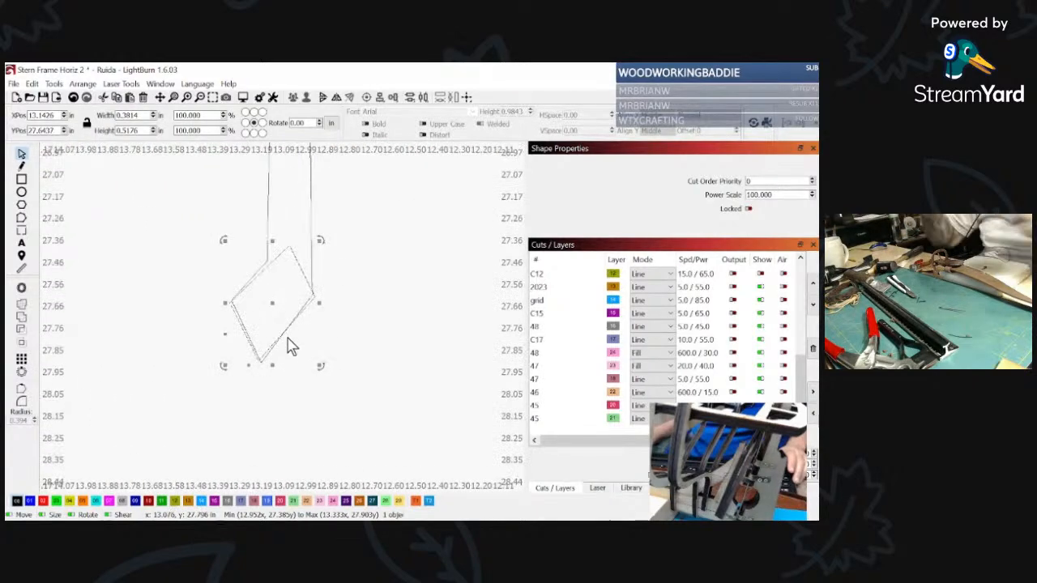
{"action": "scroll", "coordinate": [324, 374], "scroll_direction": "up", "scroll_amount": 1}
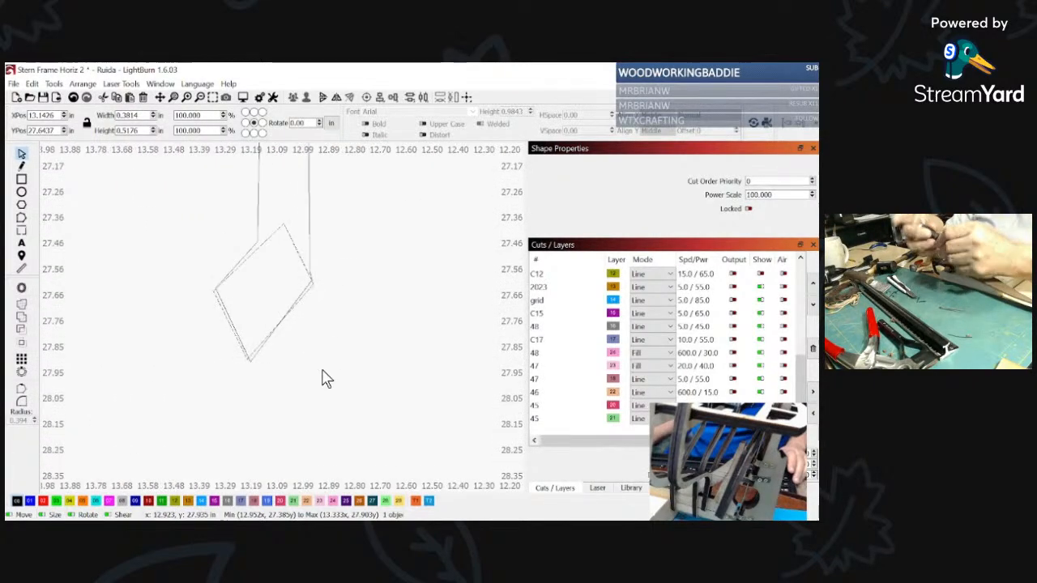
{"action": "left_click_drag", "start_coordinate": [322, 379], "coordinate": [314, 355]}
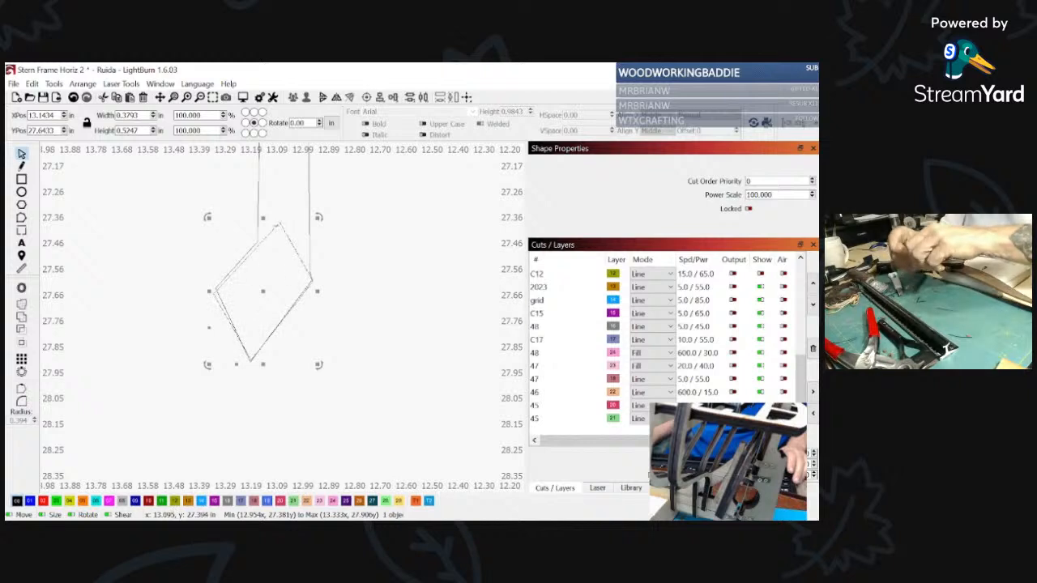
{"action": "left_click_drag", "start_coordinate": [262, 296], "coordinate": [267, 285]}
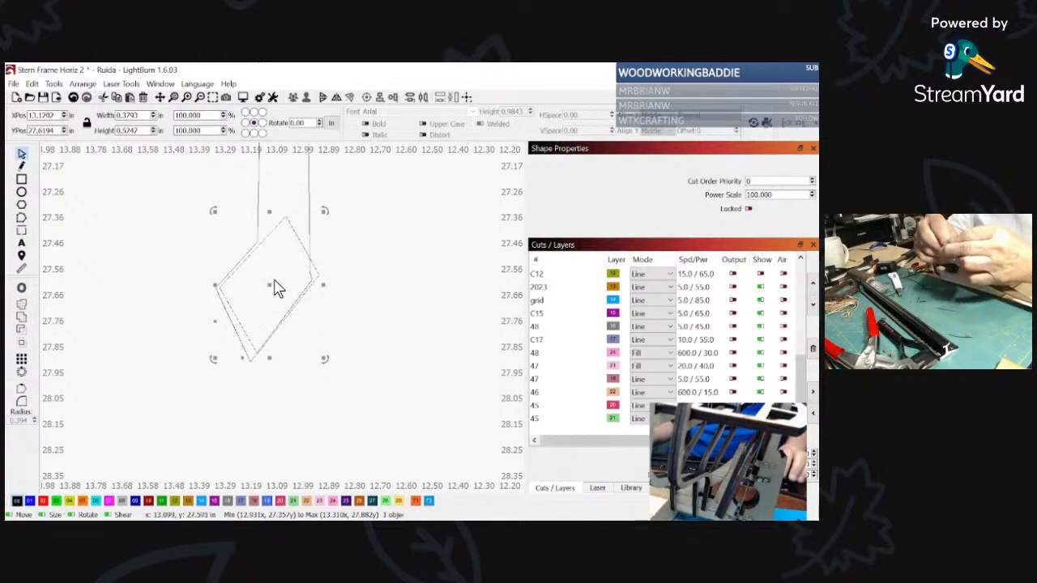
Step: Move the loose diamond off the small strut's lower end and delete it
{"action": "left_click_drag", "start_coordinate": [268, 280], "coordinate": [407, 299]}
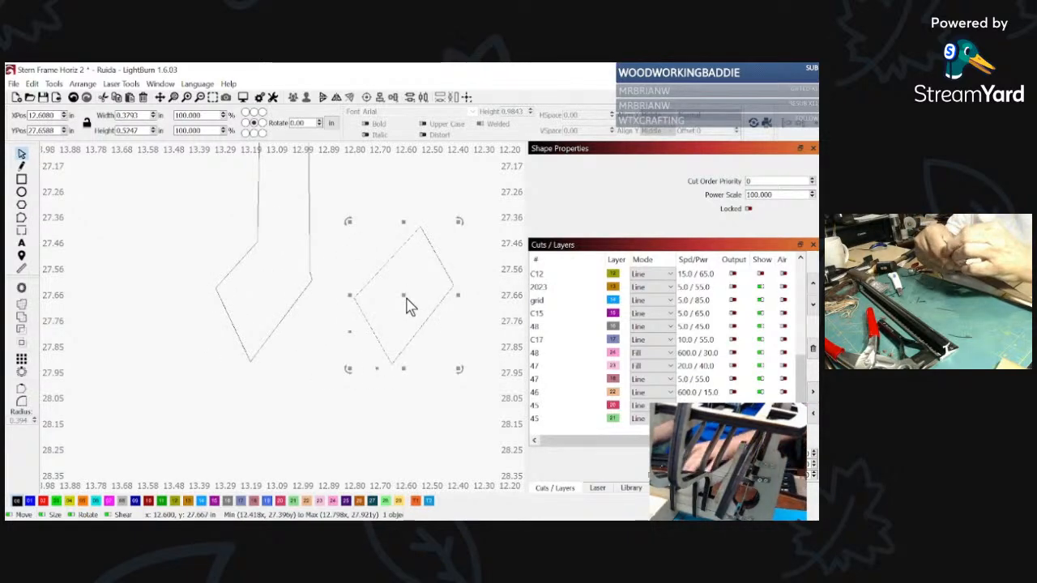
{"action": "key", "text": "Delete"}
Step: Move the small strut farther from the stern frame, to about X 12.096 in, Y 26.437 in
{"action": "scroll", "coordinate": [382, 315], "scroll_direction": "down", "scroll_amount": 10}
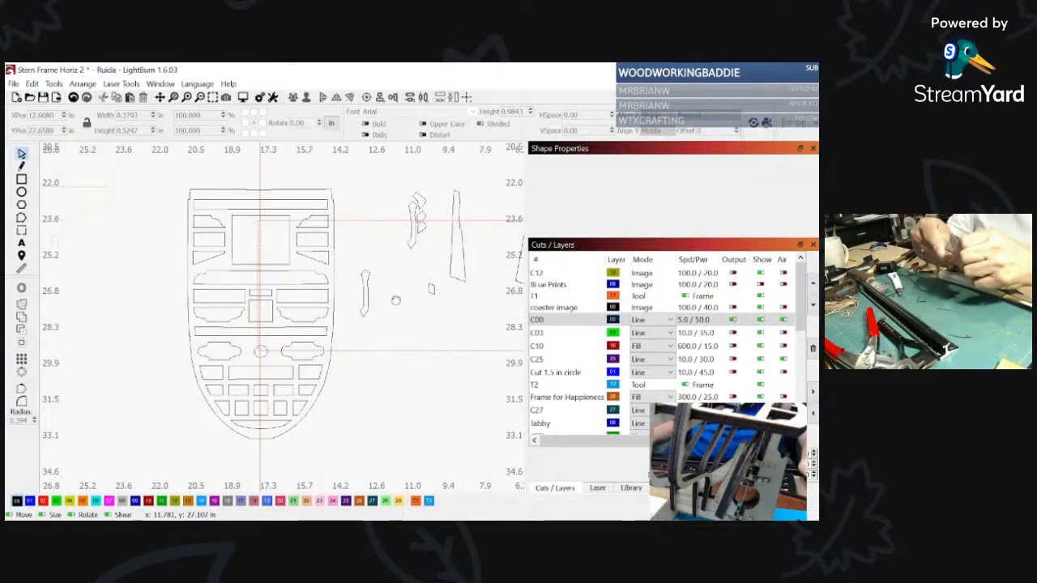
{"action": "middle_click_drag", "start_coordinate": [361, 301], "coordinate": [346, 301]}
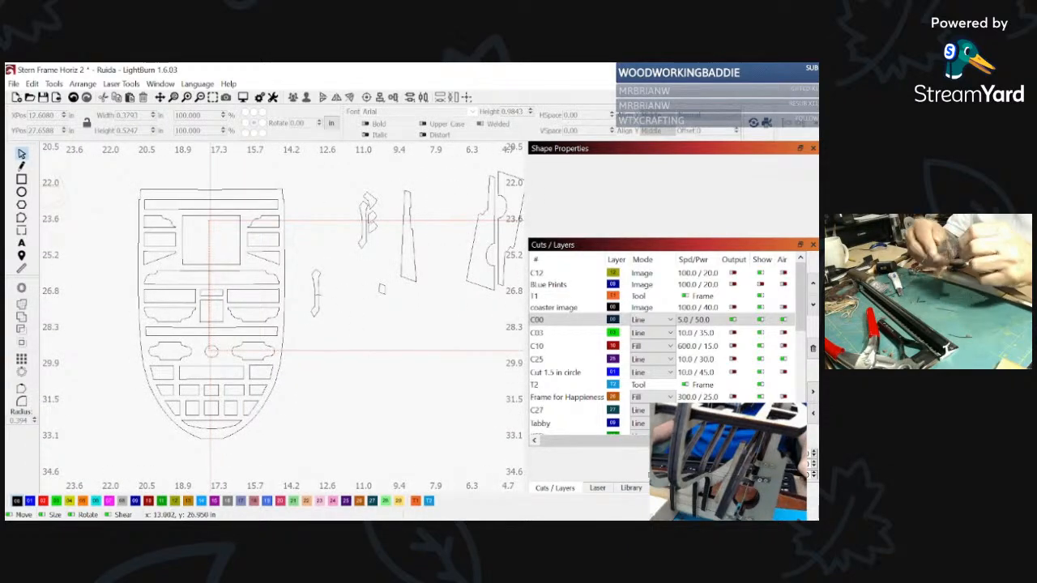
{"action": "left_click", "coordinate": [317, 293]}
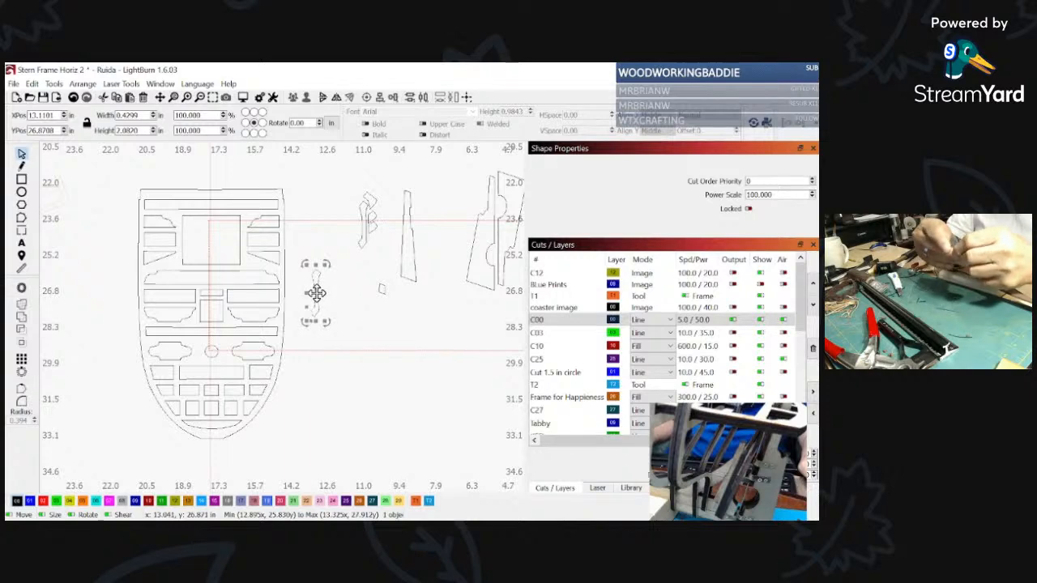
{"action": "left_click_drag", "start_coordinate": [316, 294], "coordinate": [339, 282]}
Step: Draw a small circle about 0.066 by 0.062 in inside the strut's lower diamond-shaped end
{"action": "scroll", "coordinate": [336, 307], "scroll_direction": "up", "scroll_amount": 4}
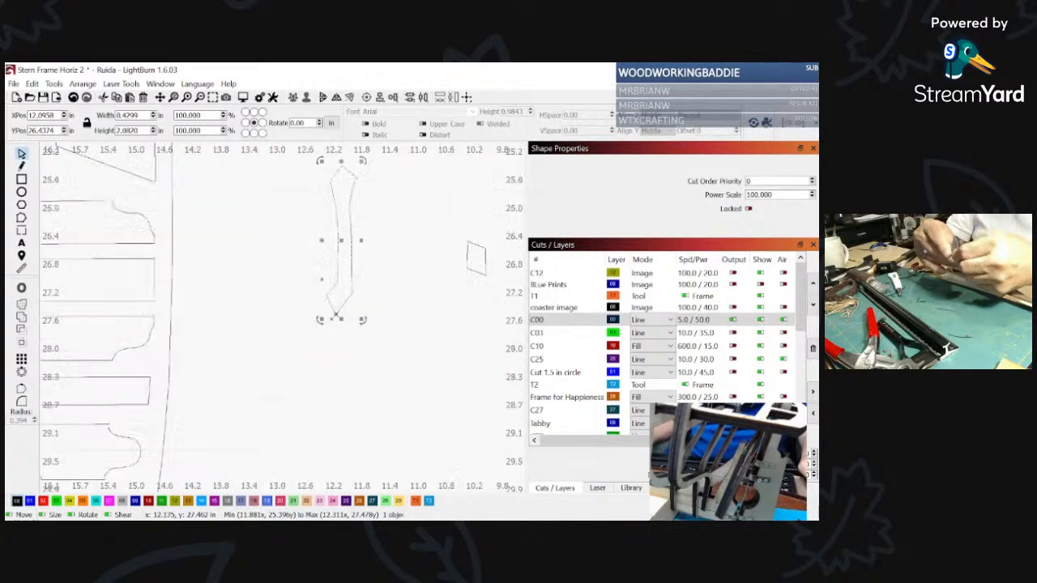
{"action": "scroll", "coordinate": [334, 314], "scroll_direction": "up", "scroll_amount": 2}
{"action": "scroll", "coordinate": [339, 293], "scroll_direction": "up", "scroll_amount": 3}
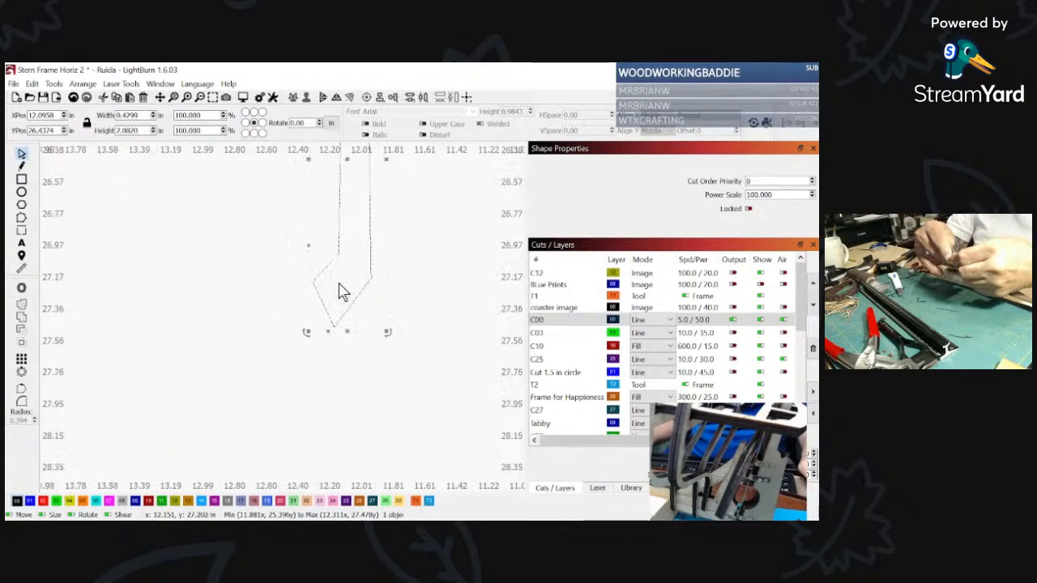
{"action": "left_click", "coordinate": [235, 268]}
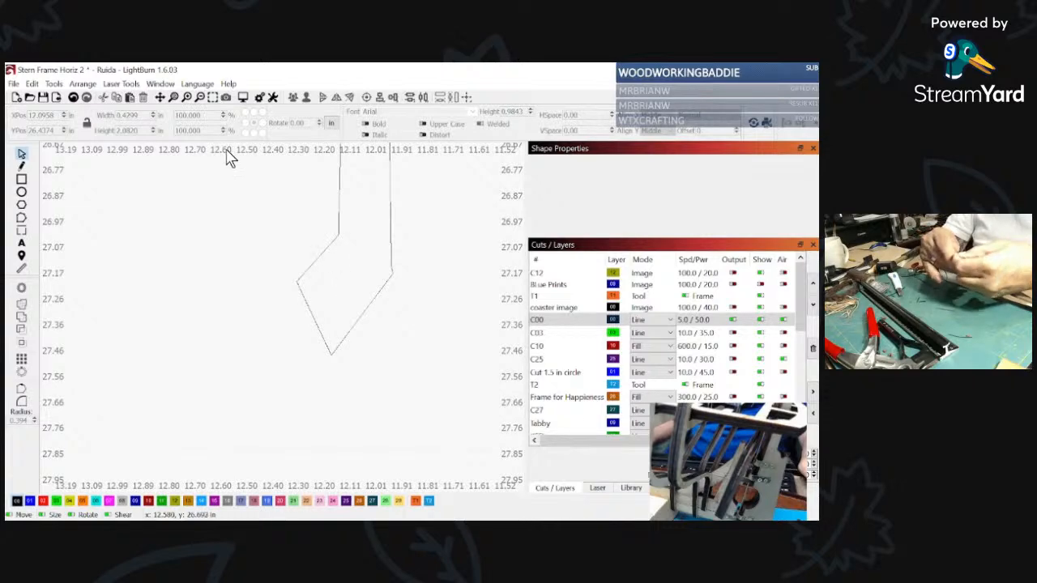
{"action": "left_click", "coordinate": [23, 193]}
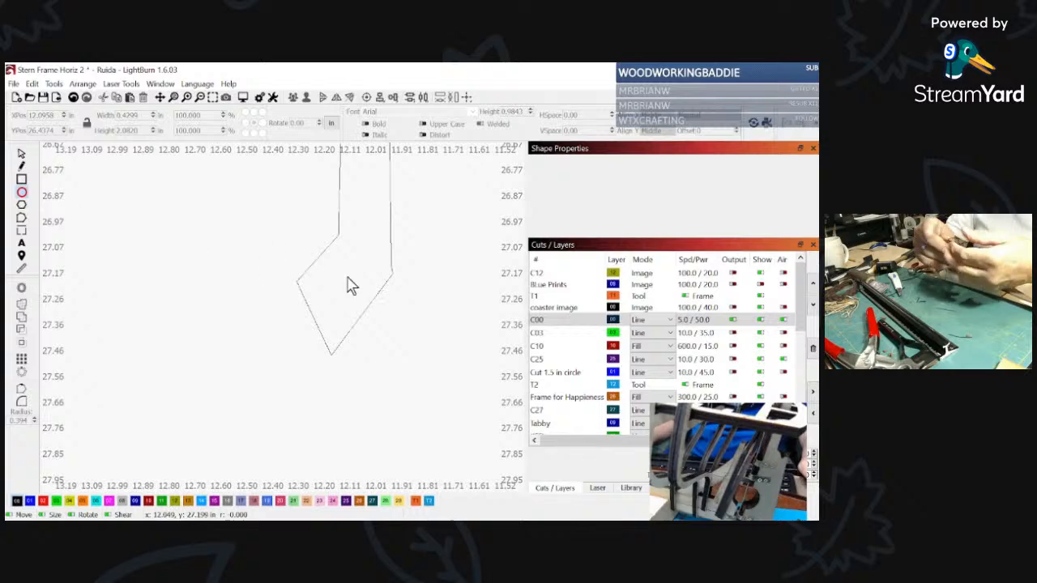
{"action": "left_click_drag", "start_coordinate": [339, 281], "coordinate": [354, 301]}
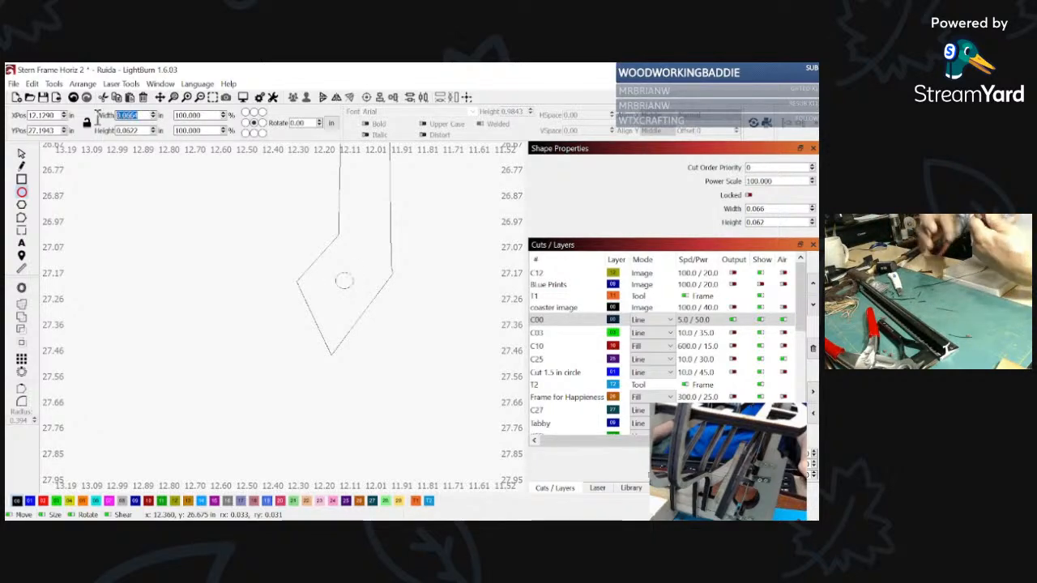
Step: Set the circle's width to 3/32 in and its height to the matching 0.0937 in
{"action": "type", "text": "3"}
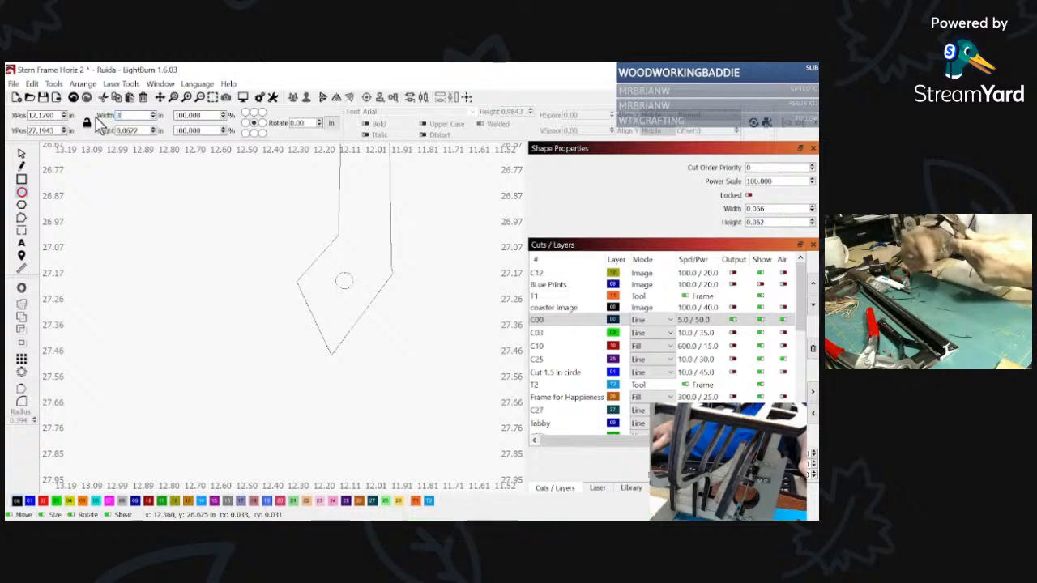
{"action": "type", "text": "/32"}
{"action": "key", "text": "Return"}
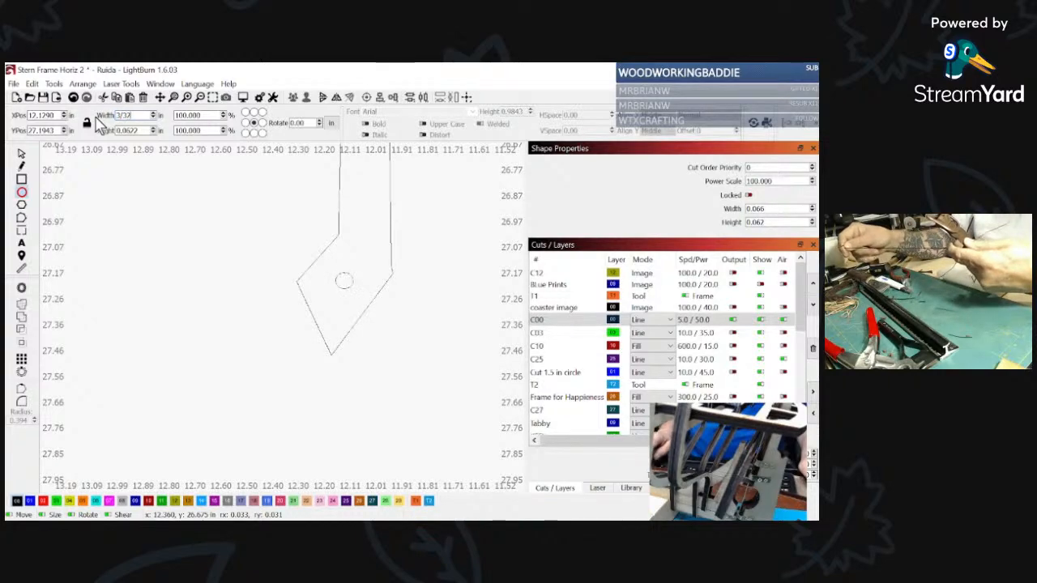
{"action": "double_click", "coordinate": [142, 119]}
{"action": "key", "text": "ctrl+c"}
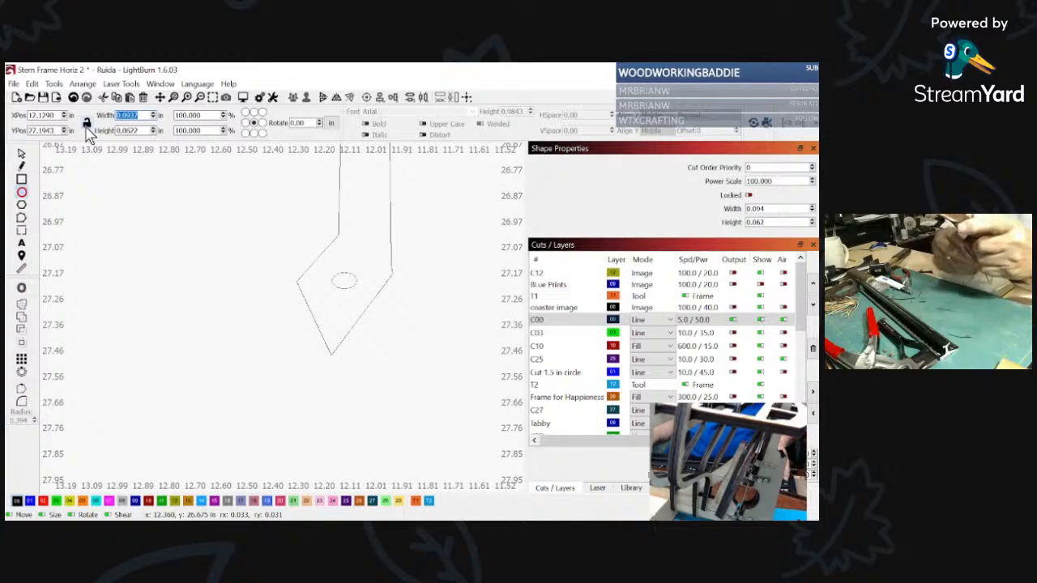
{"action": "left_click_drag", "start_coordinate": [142, 131], "coordinate": [57, 140]}
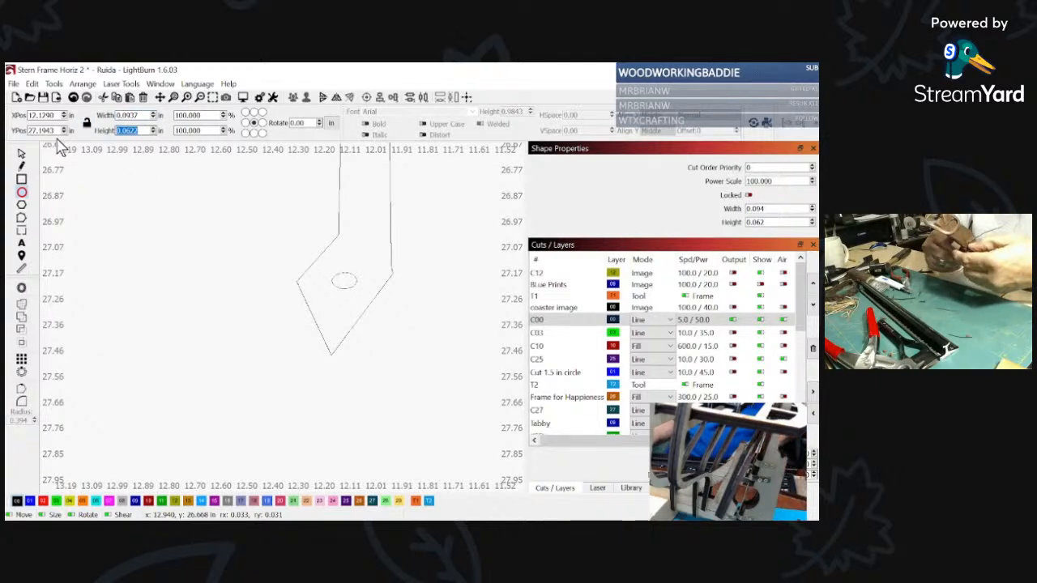
{"action": "key", "text": "ctrl+v"}
{"action": "key", "text": "Return"}
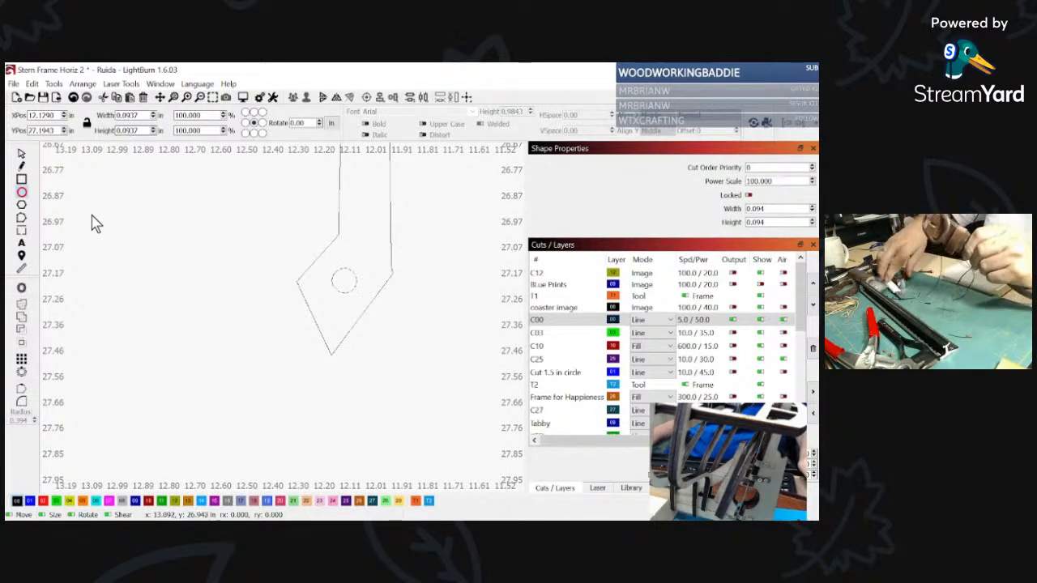
Step: Reposition the hole within the strut's lower end to about X 12.135 in, Y 27.225 in
{"action": "left_click", "coordinate": [21, 154]}
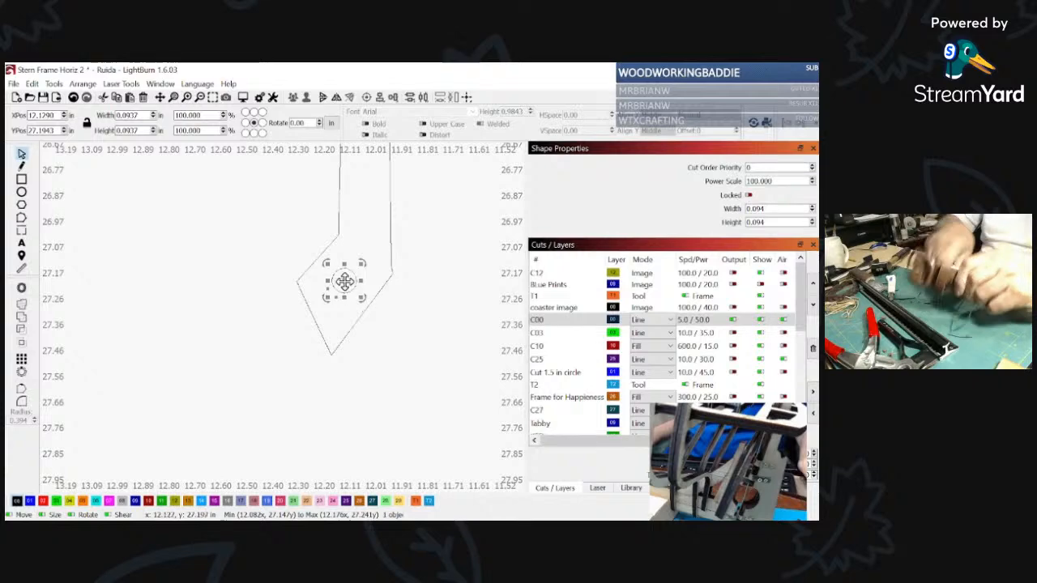
{"action": "left_click_drag", "start_coordinate": [344, 280], "coordinate": [346, 289]}
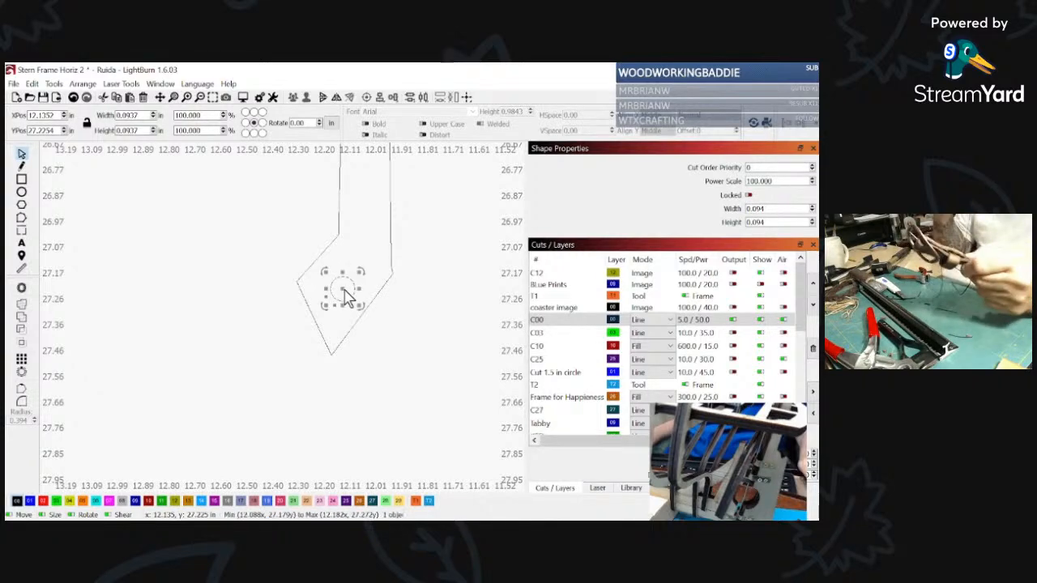
{"action": "left_click", "coordinate": [412, 325]}
Step: Duplicate the strut with its hole and place the copy alongside, about 0.51 in from the original
{"action": "scroll", "coordinate": [407, 327], "scroll_direction": "up", "scroll_amount": 2}
{"action": "scroll", "coordinate": [405, 328], "scroll_direction": "down", "scroll_amount": 5}
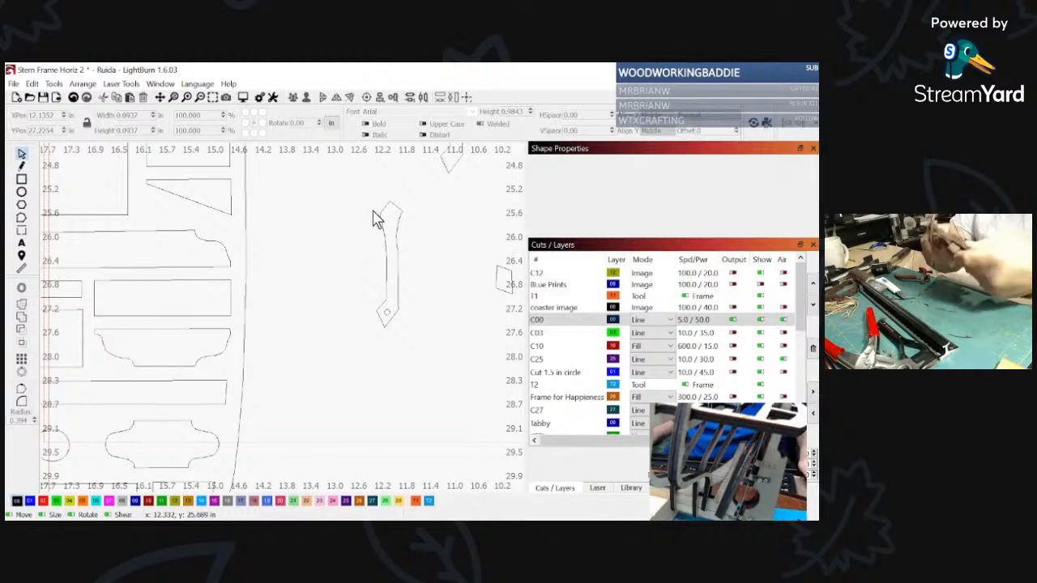
{"action": "left_click_drag", "start_coordinate": [371, 257], "coordinate": [417, 352]}
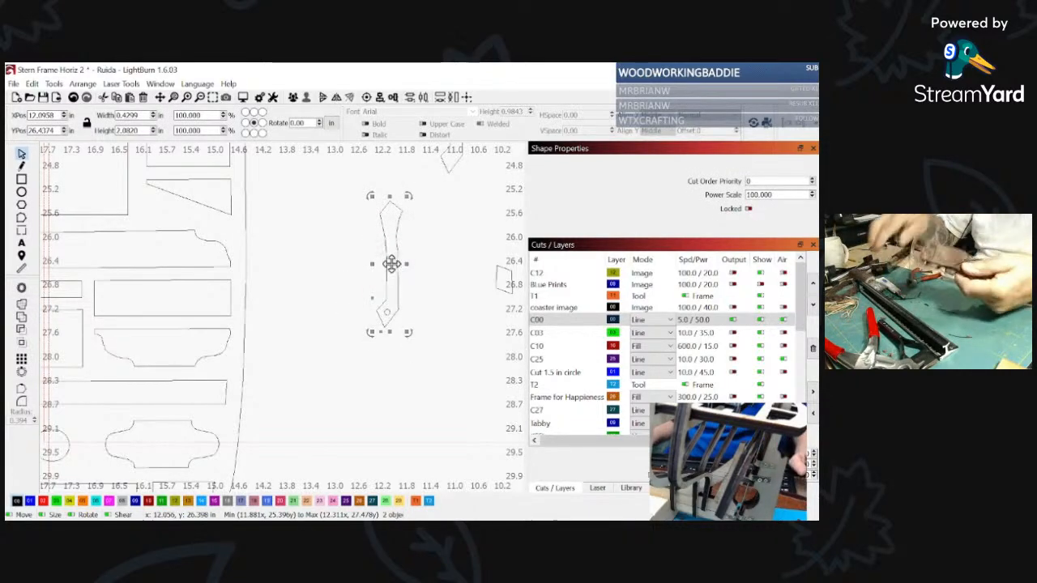
{"action": "left_click_drag", "start_coordinate": [390, 264], "coordinate": [362, 271]}
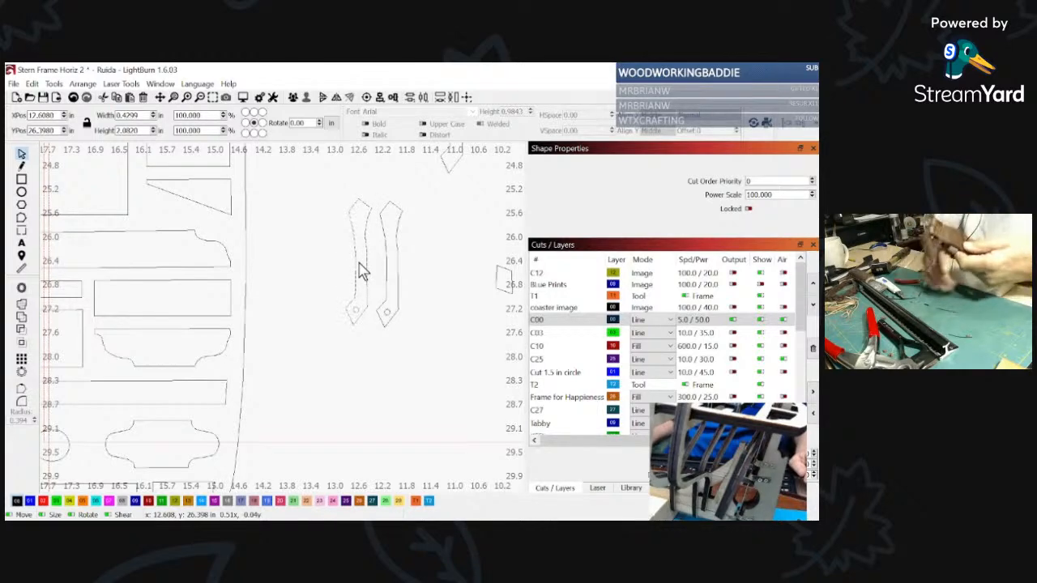
{"action": "left_click_drag", "start_coordinate": [362, 271], "coordinate": [363, 271]}
{"action": "left_click", "coordinate": [431, 272]}
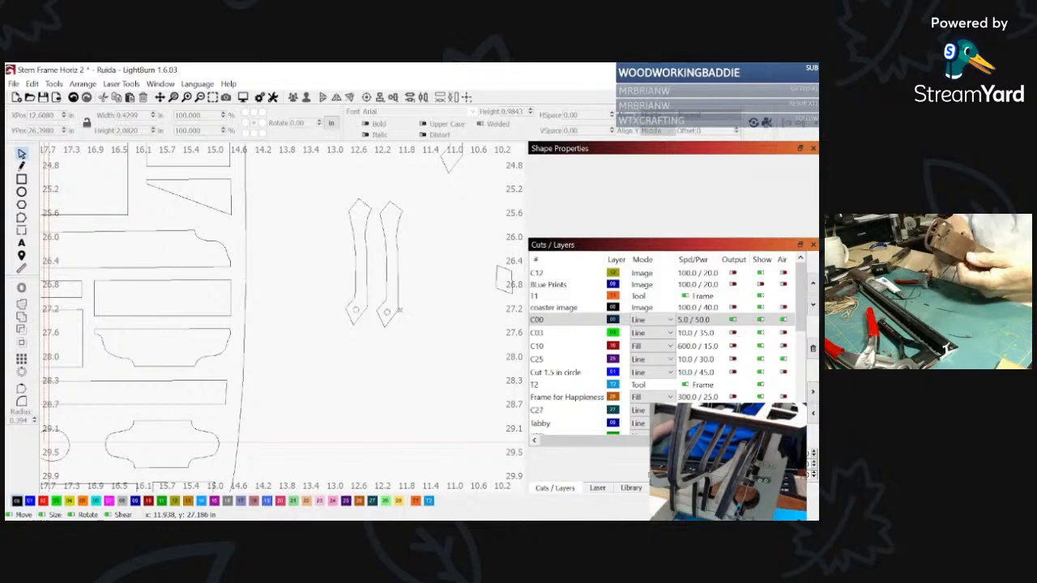
Step: Toggle the C00 layer's visibility off and on, and switch its mode to Fill
{"action": "left_click", "coordinate": [398, 310]}
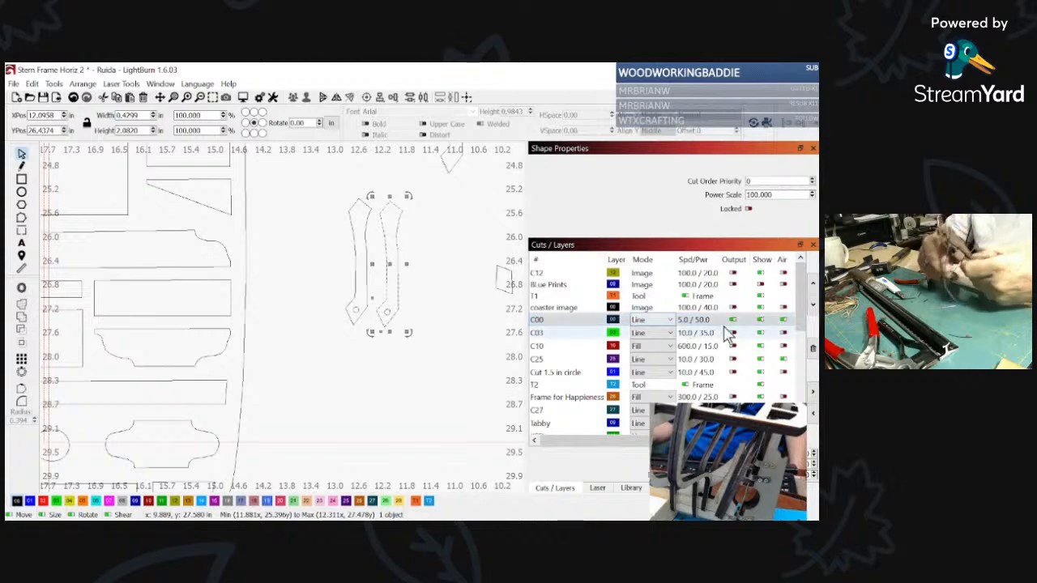
{"action": "left_click", "coordinate": [760, 321]}
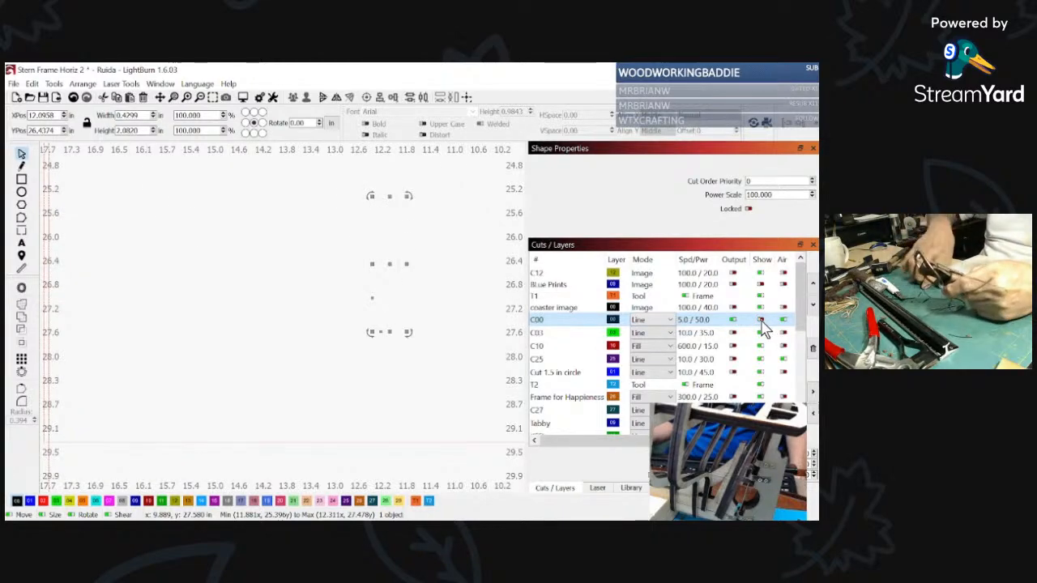
{"action": "left_click", "coordinate": [759, 321]}
{"action": "left_click", "coordinate": [652, 320]}
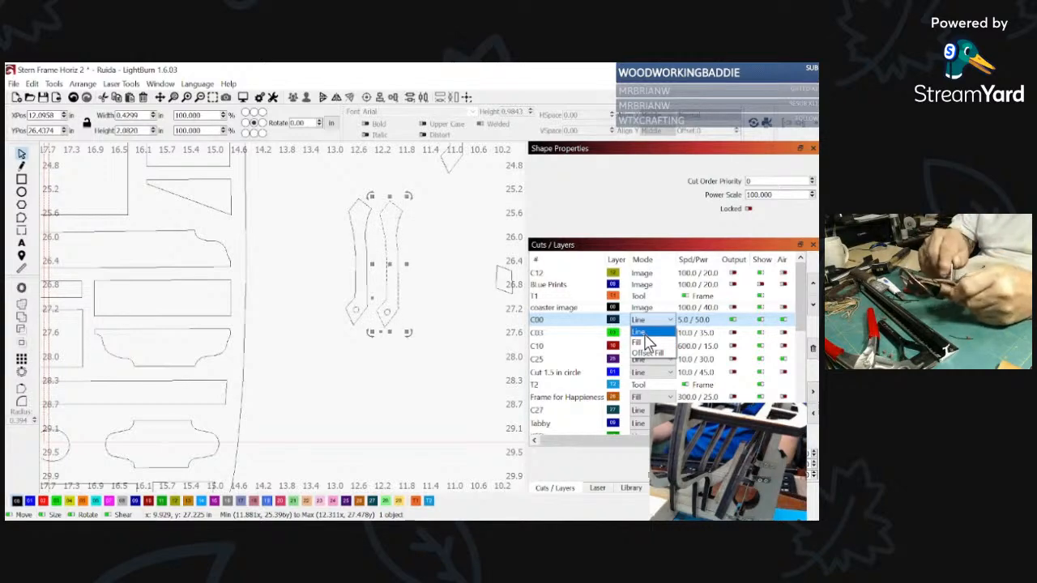
{"action": "left_click", "coordinate": [664, 343]}
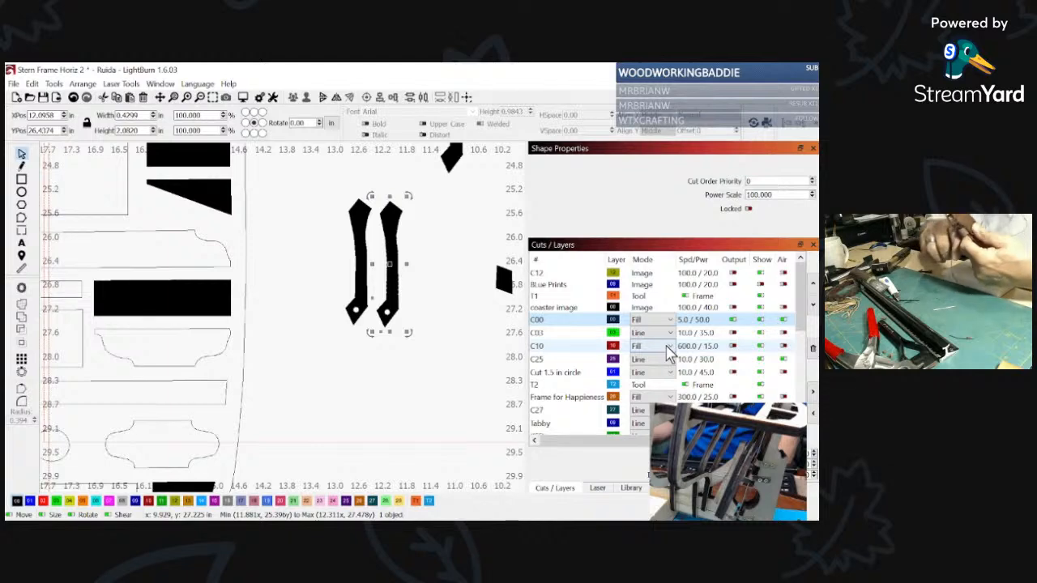
Step: Set the C10 layer's mode to Line
{"action": "left_click", "coordinate": [669, 353]}
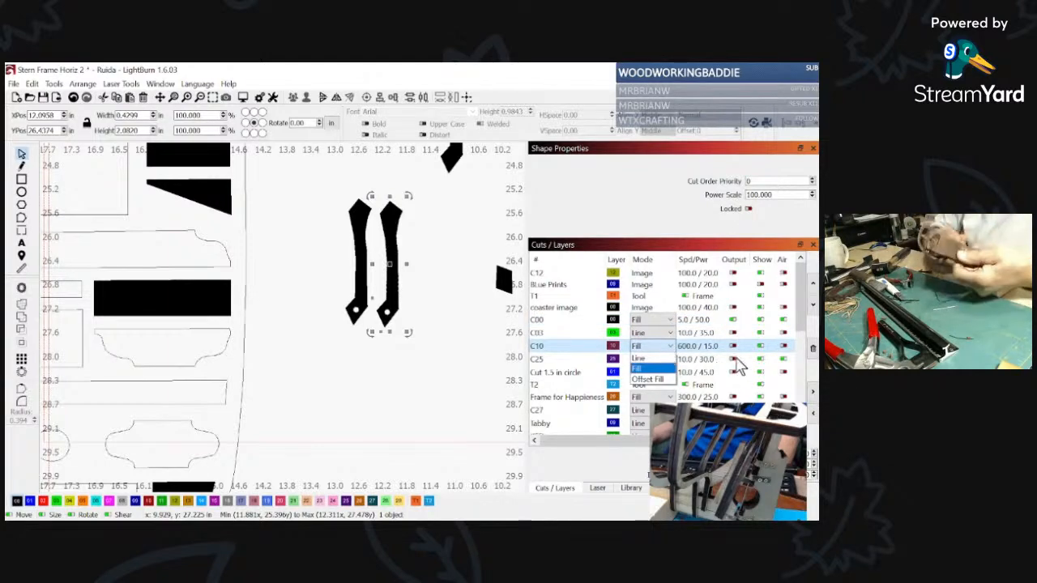
{"action": "left_click", "coordinate": [640, 358]}
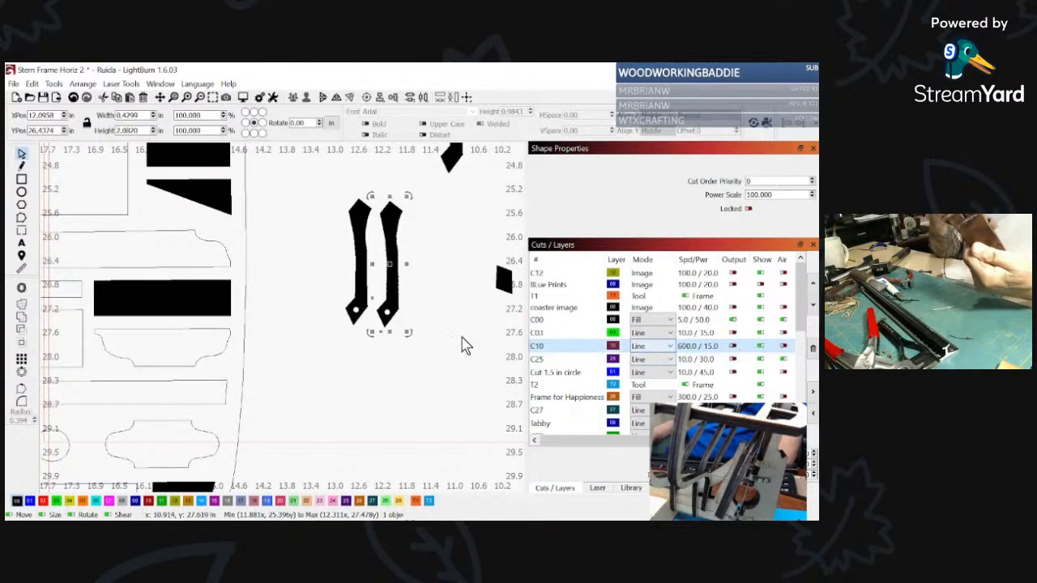
Step: Restore the C00 layer's mode to Line
{"action": "left_click", "coordinate": [432, 329]}
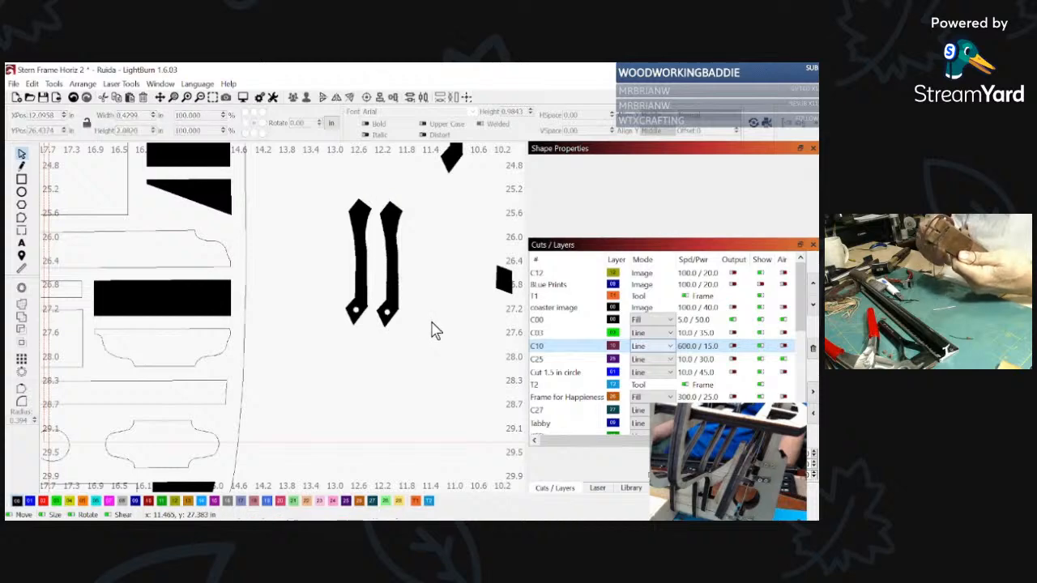
{"action": "left_click", "coordinate": [385, 302]}
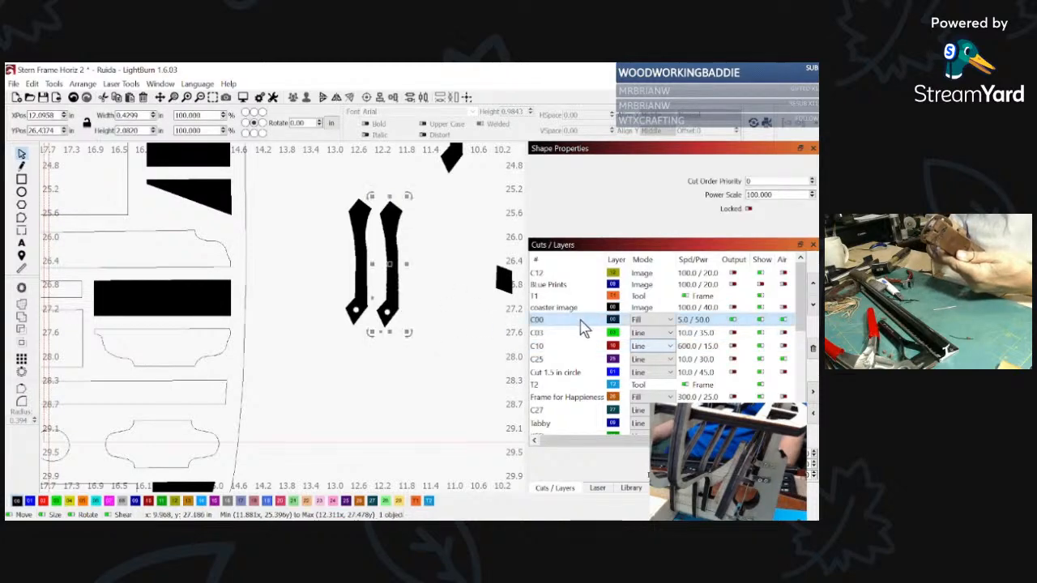
{"action": "left_click", "coordinate": [670, 320]}
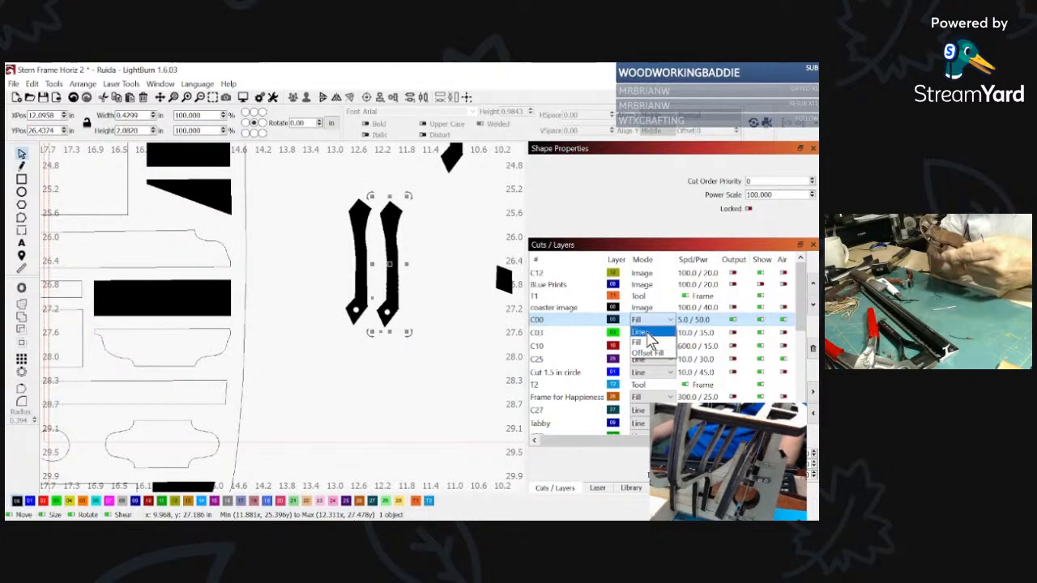
{"action": "left_click", "coordinate": [644, 333]}
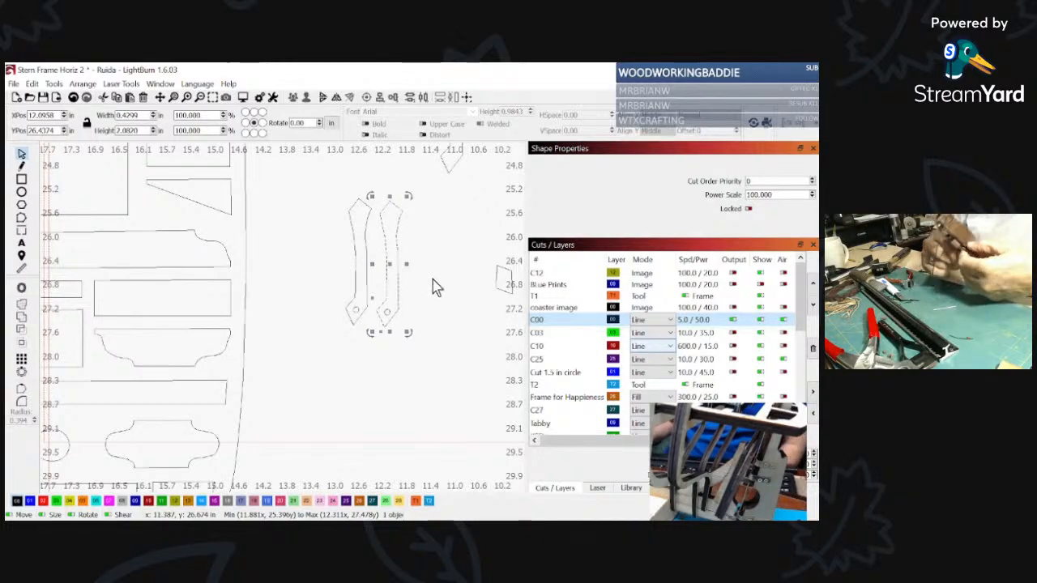
Step: Group the copied strut with its hole
{"action": "scroll", "coordinate": [425, 306], "scroll_direction": "down", "scroll_amount": 2}
{"action": "scroll", "coordinate": [423, 302], "scroll_direction": "up", "scroll_amount": 1}
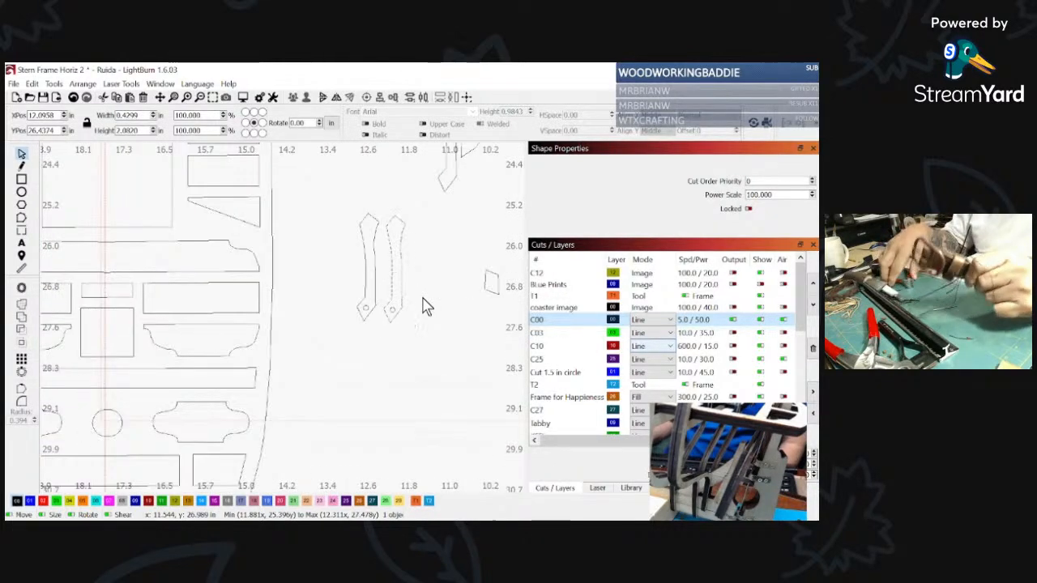
{"action": "left_click", "coordinate": [423, 301]}
{"action": "left_click", "coordinate": [406, 281]}
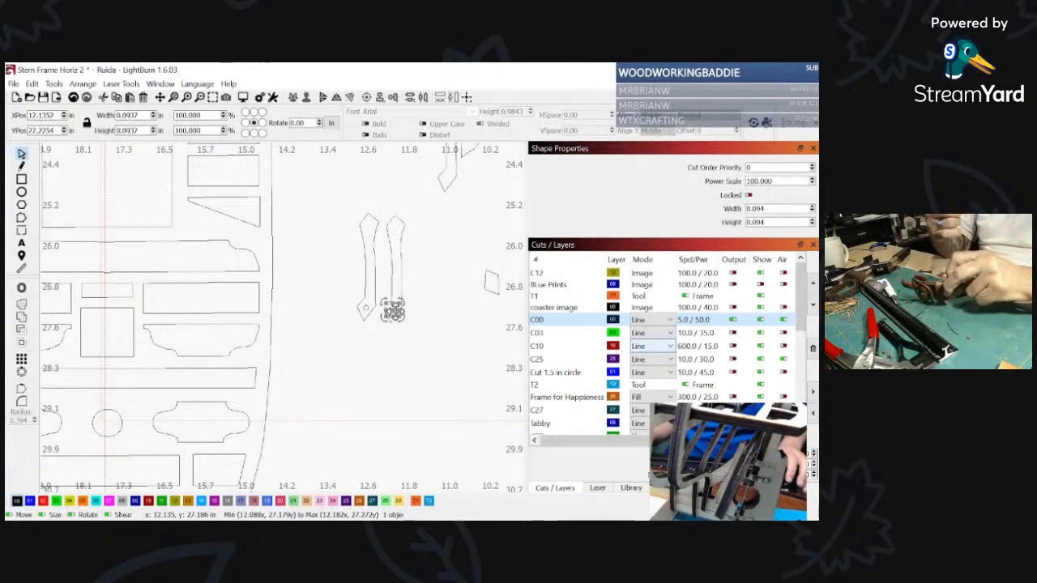
{"action": "left_click", "coordinate": [427, 340]}
{"action": "left_click_drag", "start_coordinate": [378, 322], "coordinate": [357, 205]}
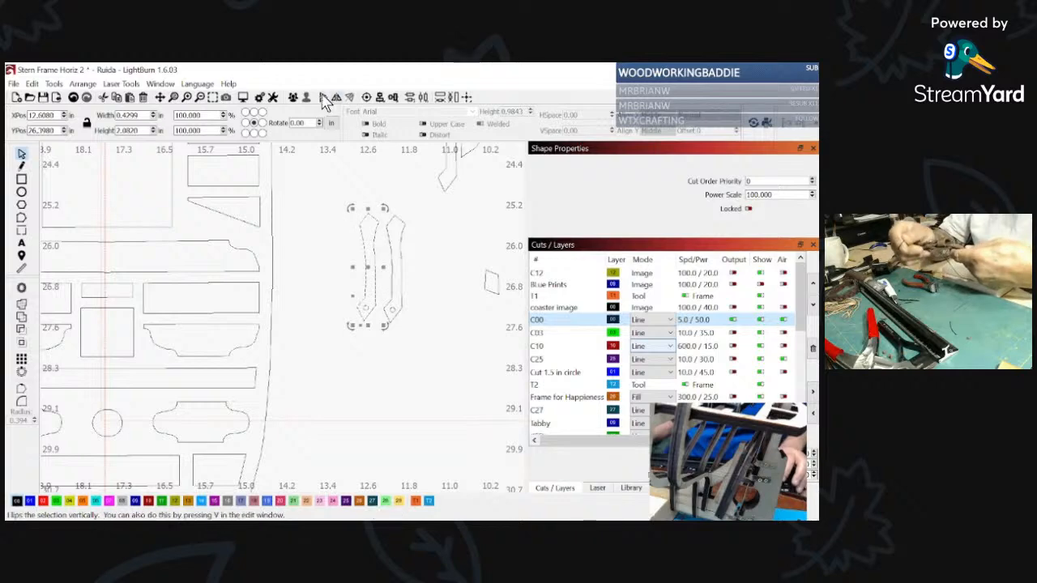
{"action": "left_click", "coordinate": [294, 97]}
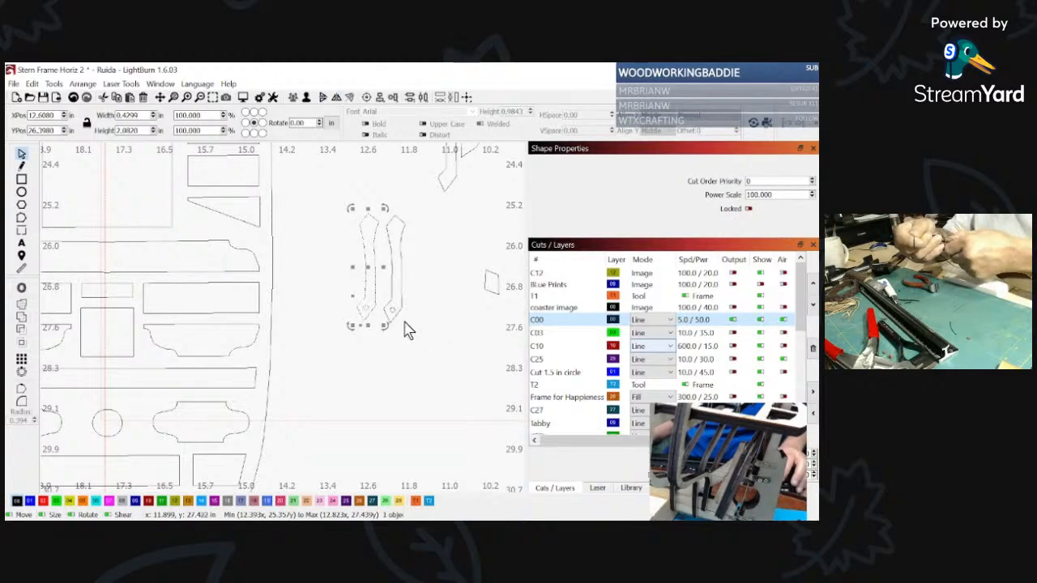
Step: Group the second strut with its hole
{"action": "left_click_drag", "start_coordinate": [408, 330], "coordinate": [390, 220]}
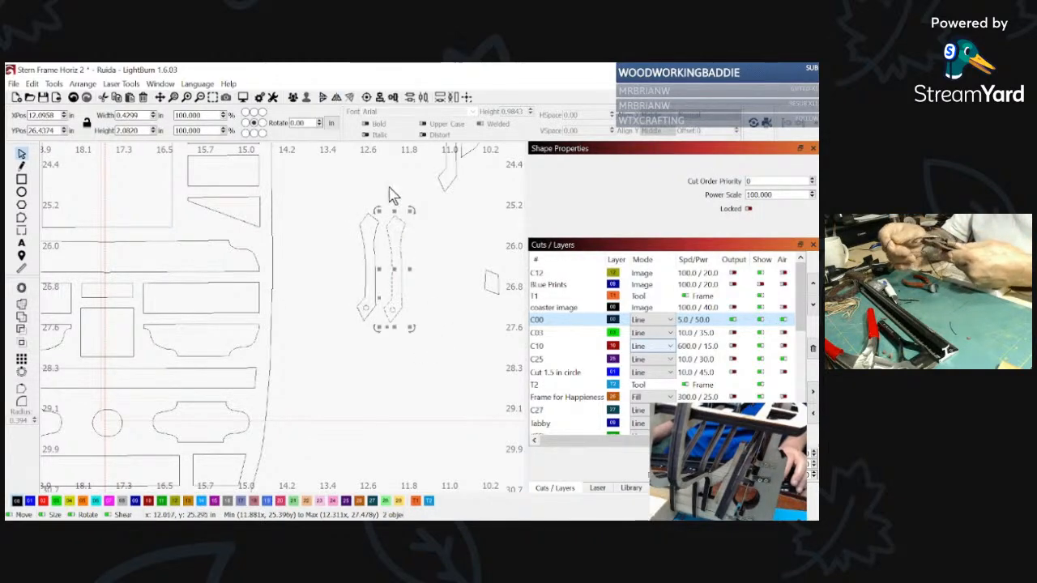
{"action": "left_click", "coordinate": [292, 98]}
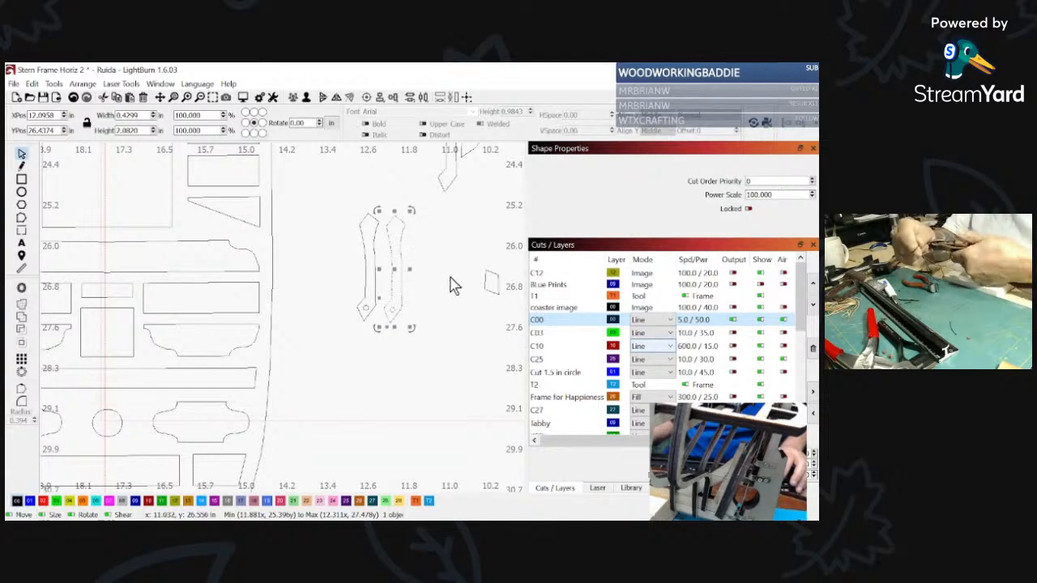
{"action": "left_click", "coordinate": [425, 283]}
Step: Duplicate the second grouped strut and place the copy beside the existing pair, on the side away from the stern frame
{"action": "left_click", "coordinate": [396, 285]}
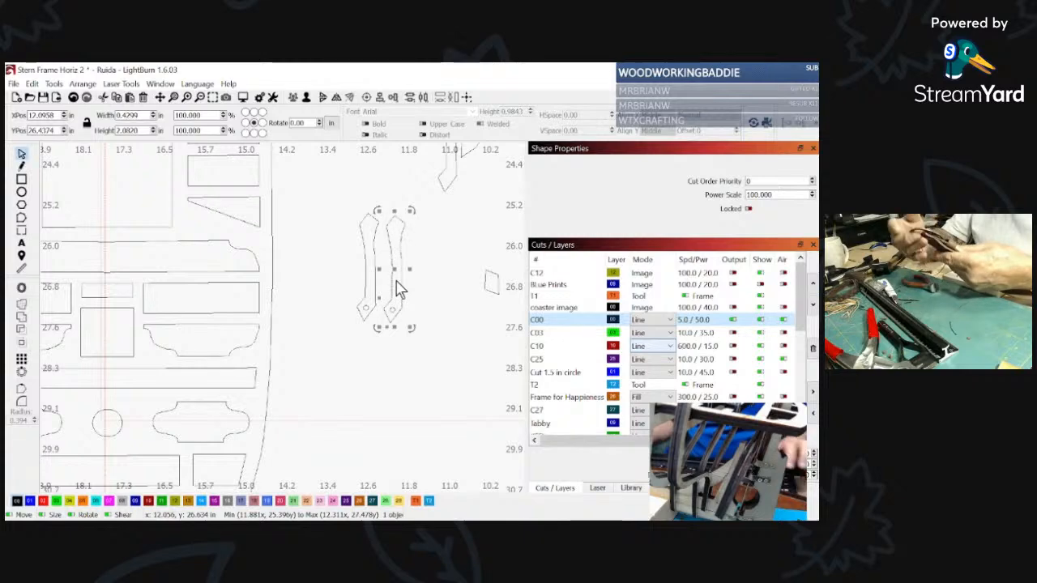
{"action": "left_click_drag", "start_coordinate": [393, 271], "coordinate": [434, 274]}
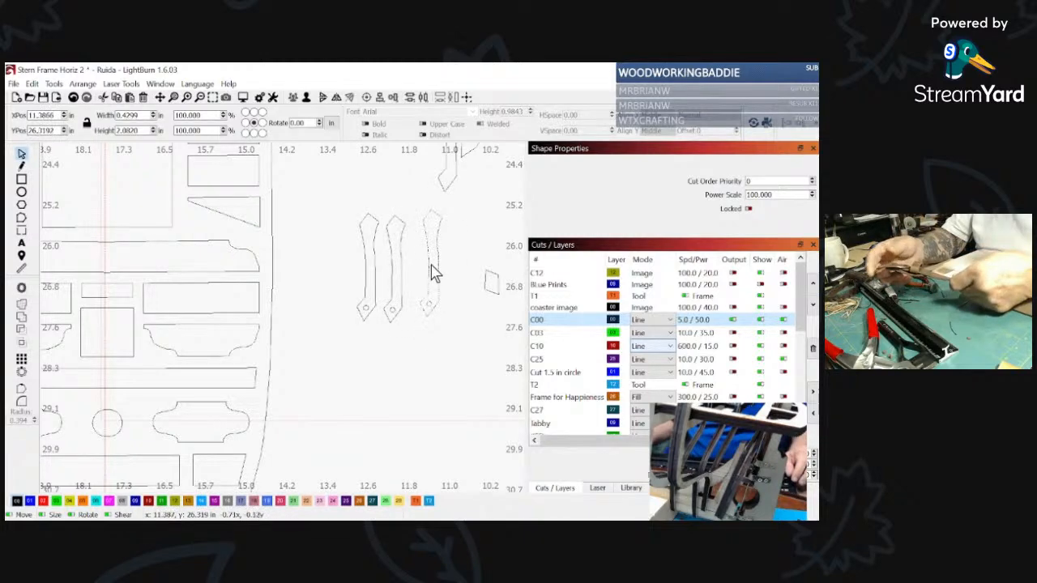
{"action": "scroll", "coordinate": [429, 288], "scroll_direction": "up", "scroll_amount": 2}
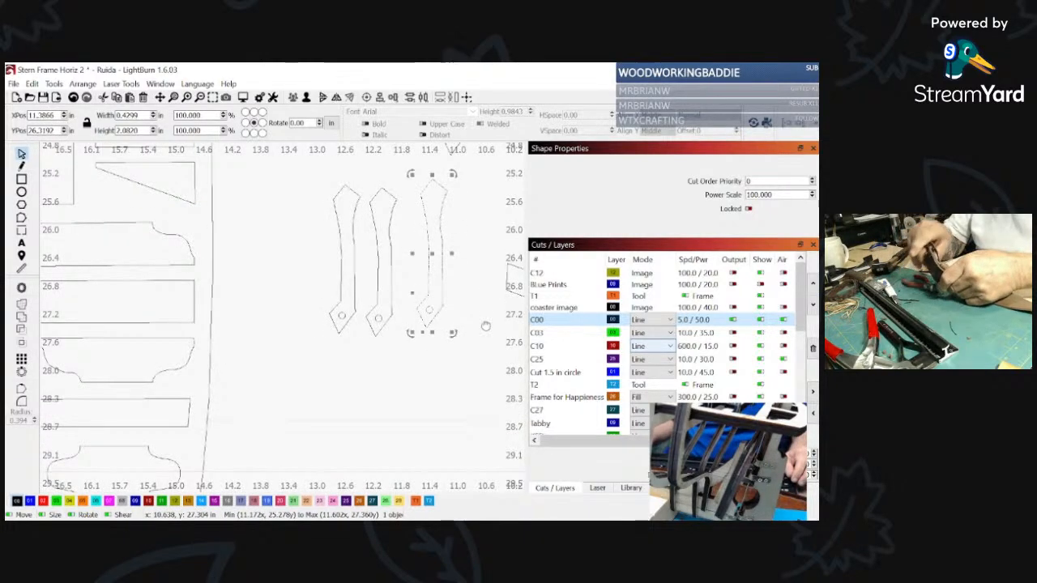
{"action": "scroll", "coordinate": [485, 325], "scroll_direction": "down", "scroll_amount": 2}
{"action": "scroll", "coordinate": [365, 395], "scroll_direction": "up", "scroll_amount": 2}
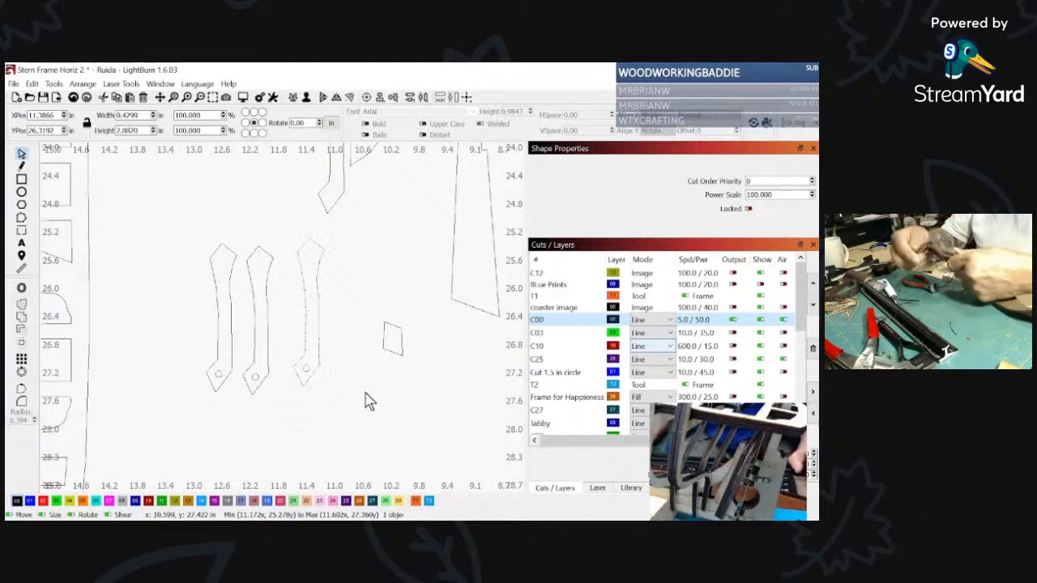
{"action": "left_click", "coordinate": [366, 394]}
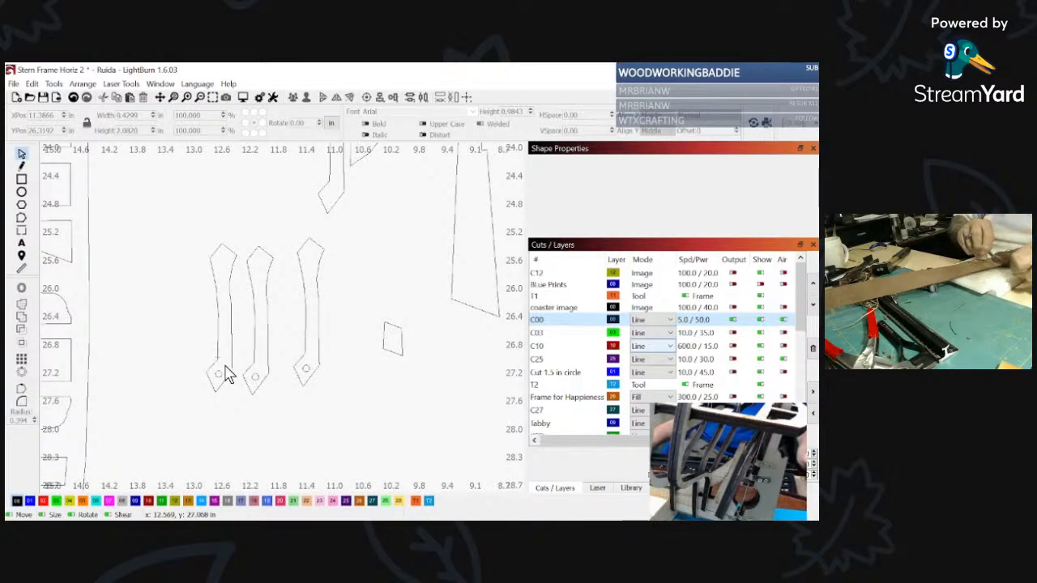
Step: Move the small four-sided piece above the other parts and shift the third strut farther from the pair
{"action": "left_click", "coordinate": [305, 324]}
{"action": "scroll", "coordinate": [304, 324], "scroll_direction": "down", "scroll_amount": 6}
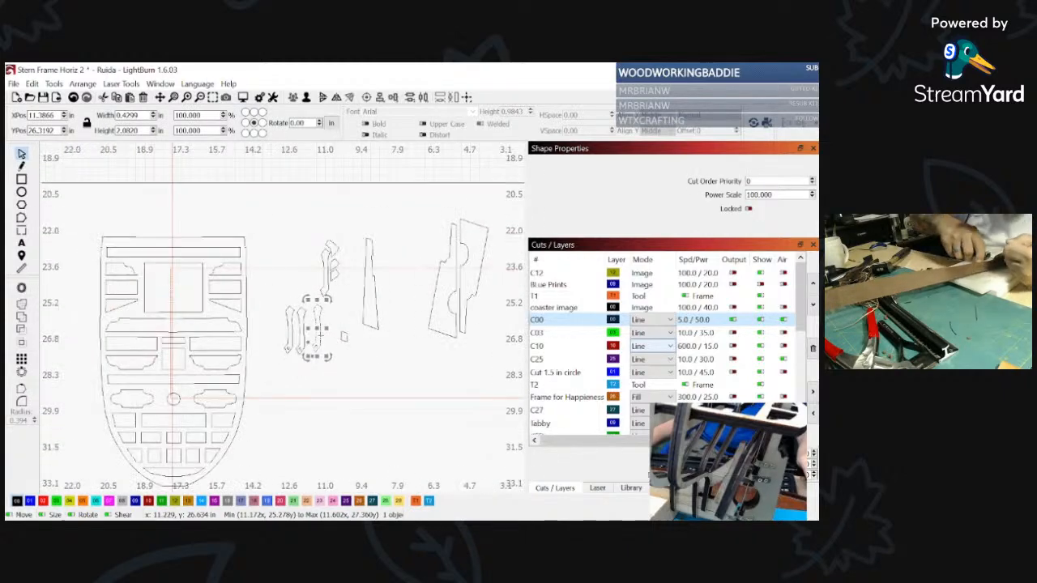
{"action": "left_click", "coordinate": [346, 341]}
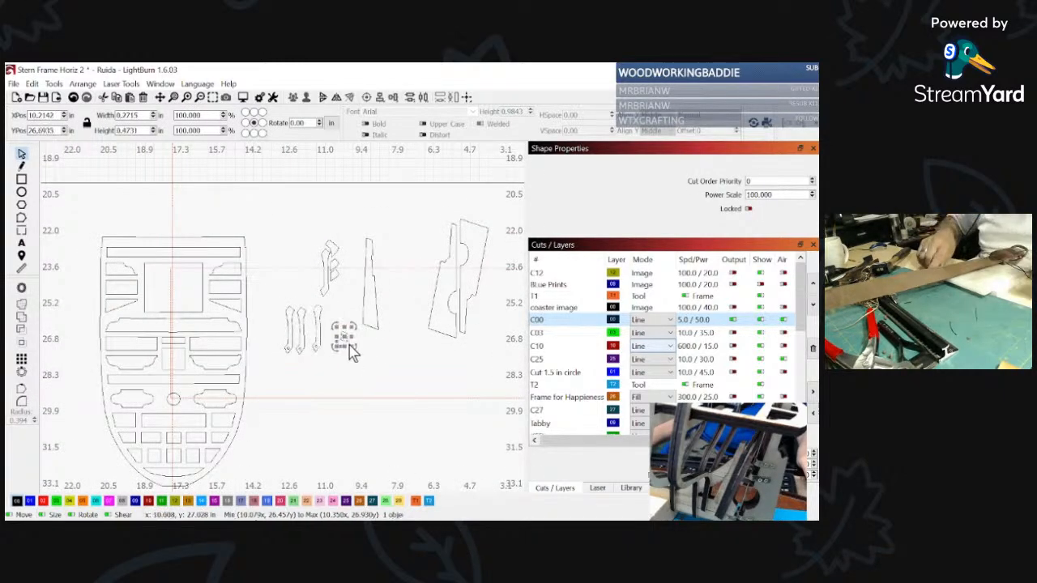
{"action": "left_click_drag", "start_coordinate": [345, 340], "coordinate": [350, 213]}
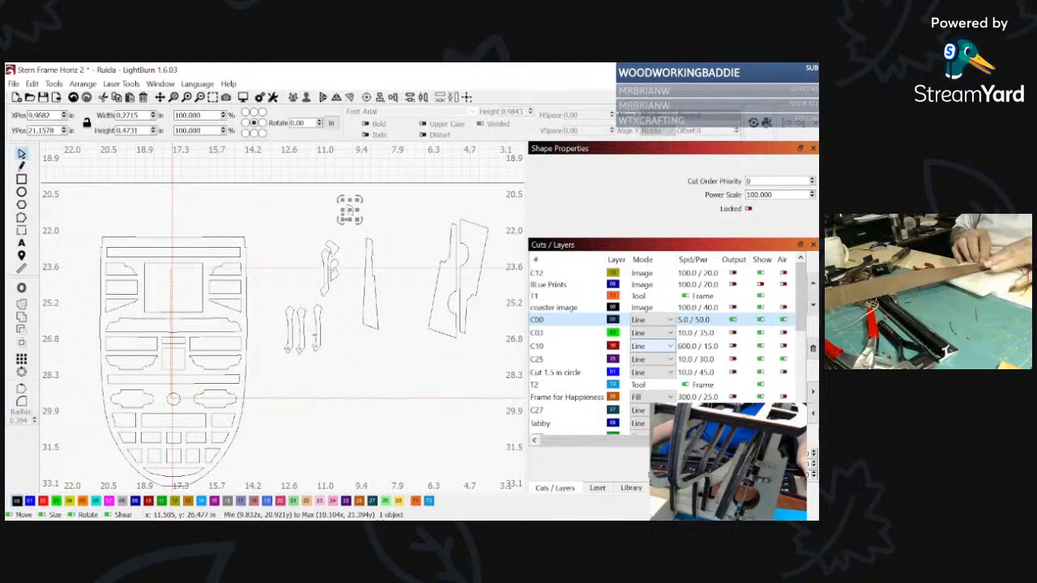
{"action": "left_click_drag", "start_coordinate": [318, 350], "coordinate": [336, 352]}
{"action": "scroll", "coordinate": [340, 380], "scroll_direction": "up", "scroll_amount": 6}
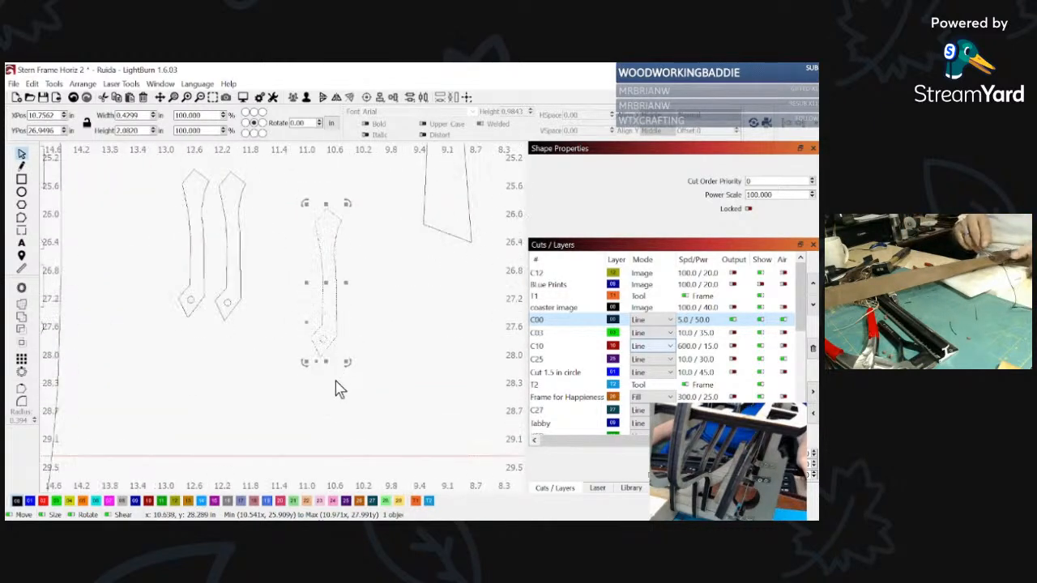
{"action": "left_click", "coordinate": [335, 386]}
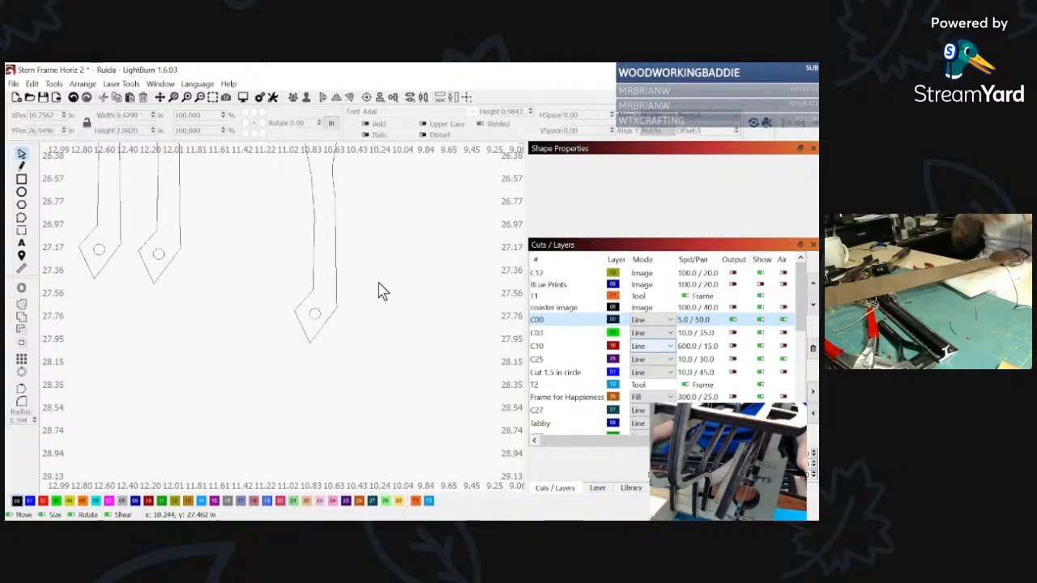
Step: Draw a rectangle about 0.75 by 1.73 in over the third strut's upper part, and widen it to about 1.66 in
{"action": "middle_click_drag", "start_coordinate": [380, 290], "coordinate": [353, 364]}
{"action": "left_click", "coordinate": [21, 179]}
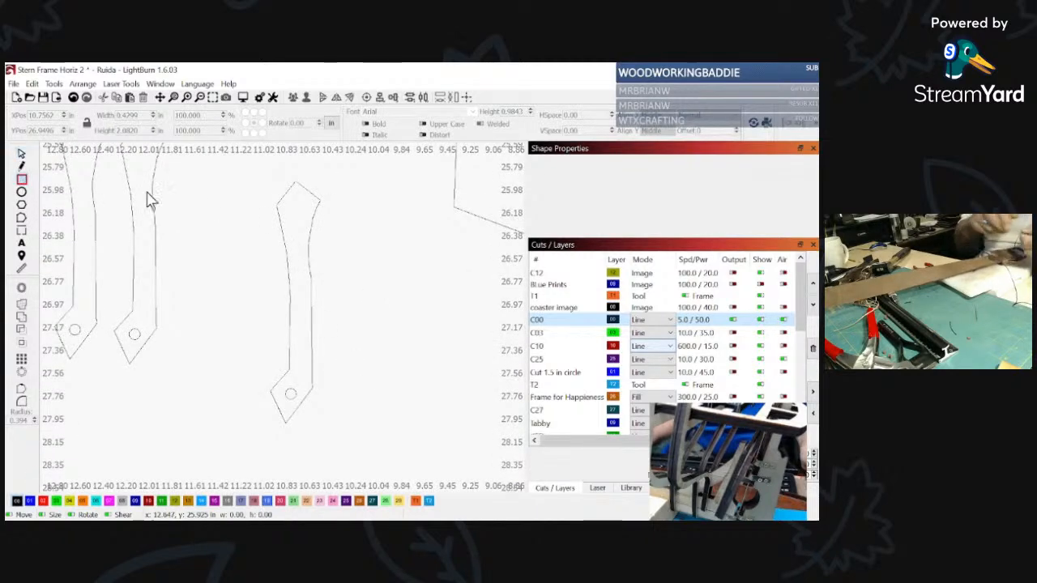
{"action": "left_click_drag", "start_coordinate": [268, 169], "coordinate": [357, 381]}
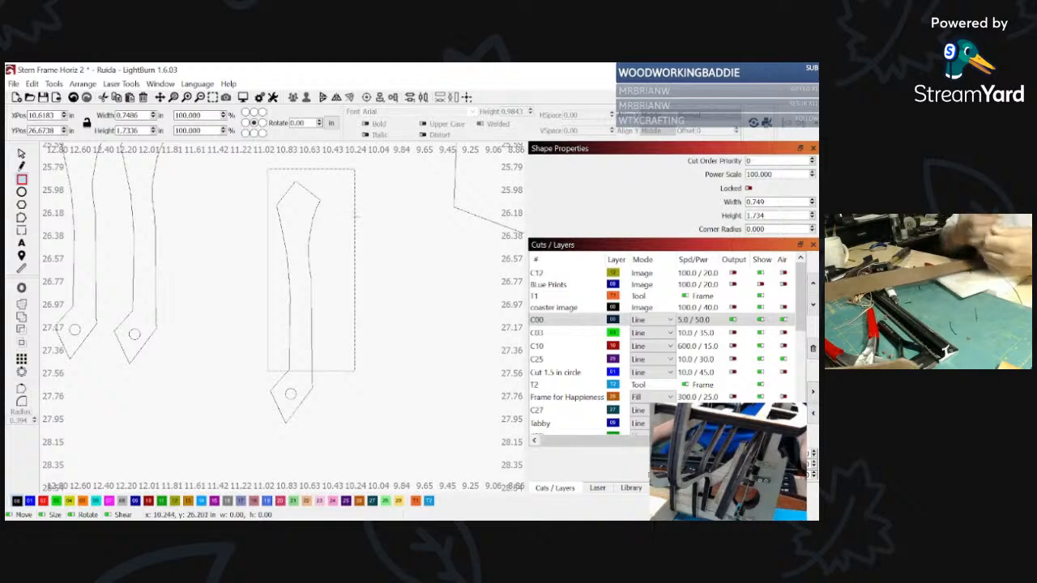
{"action": "left_click", "coordinate": [22, 154]}
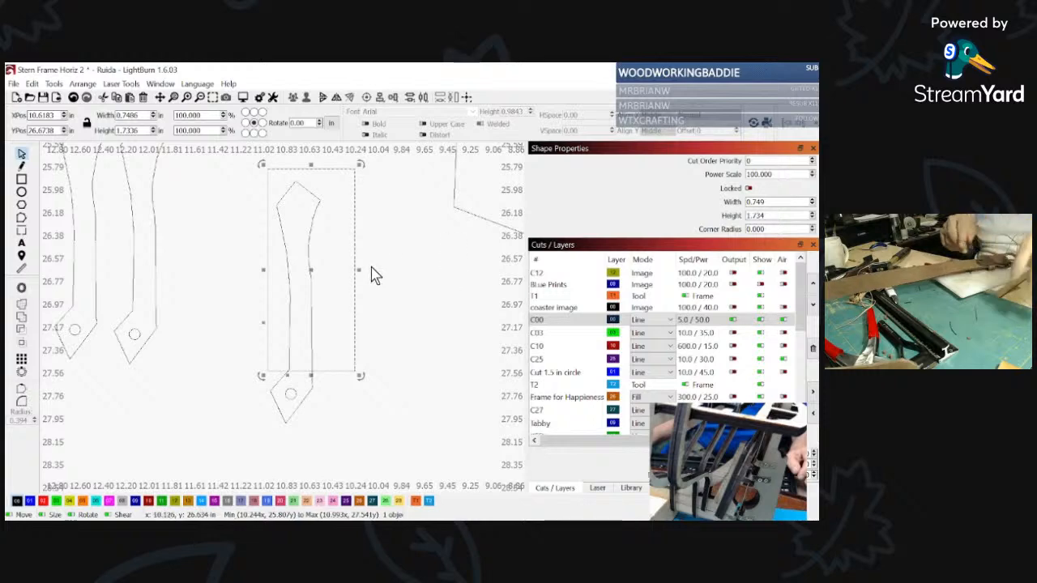
{"action": "left_click_drag", "start_coordinate": [359, 271], "coordinate": [465, 283]}
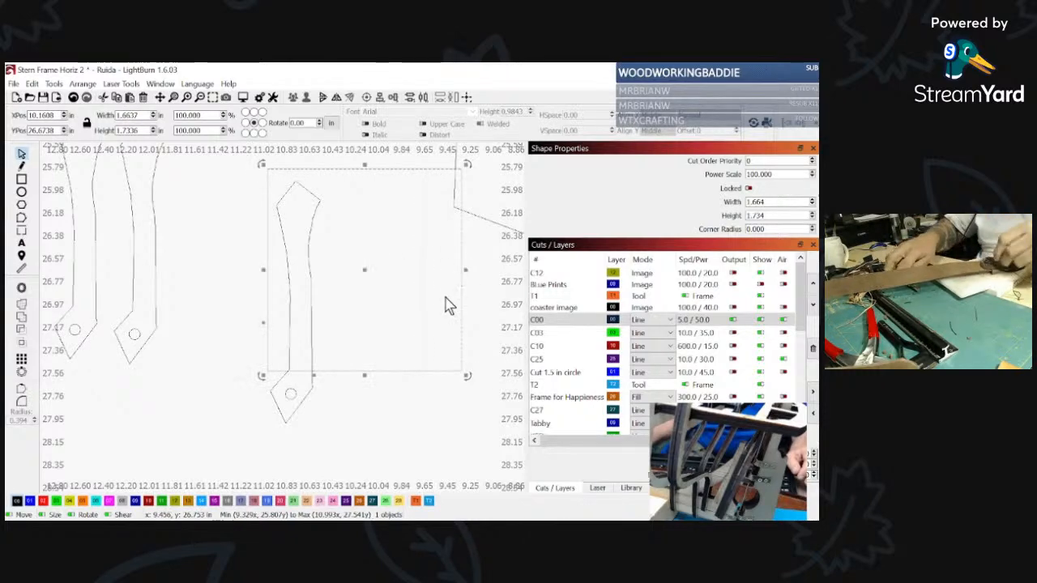
Step: Rotate the rectangle and nudge it so its lower edge lines up with the angled shoulders of the strut's holed tip
{"action": "left_click_drag", "start_coordinate": [466, 376], "coordinate": [351, 389]}
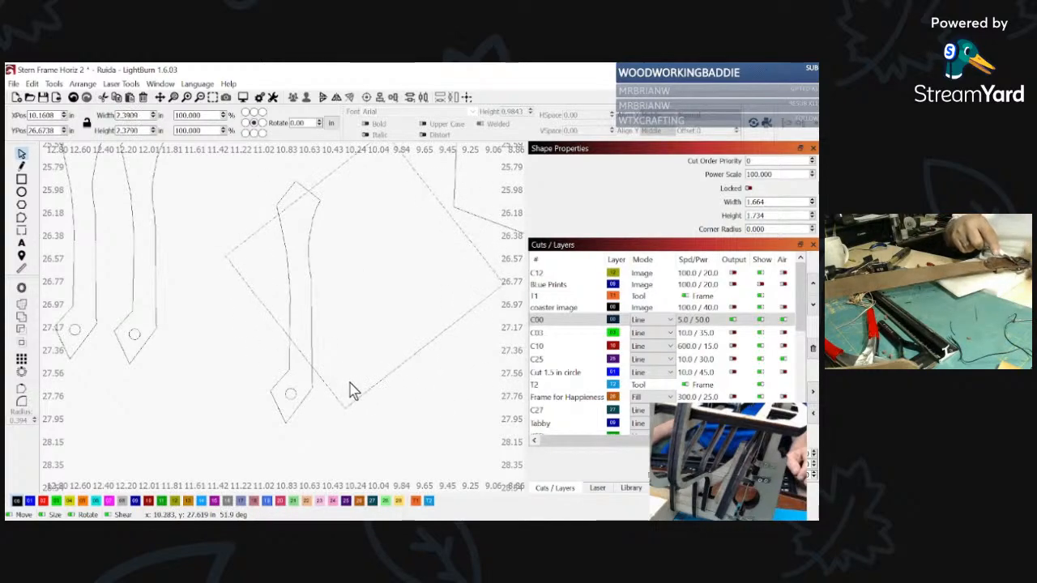
{"action": "left_click_drag", "start_coordinate": [364, 268], "coordinate": [363, 293]}
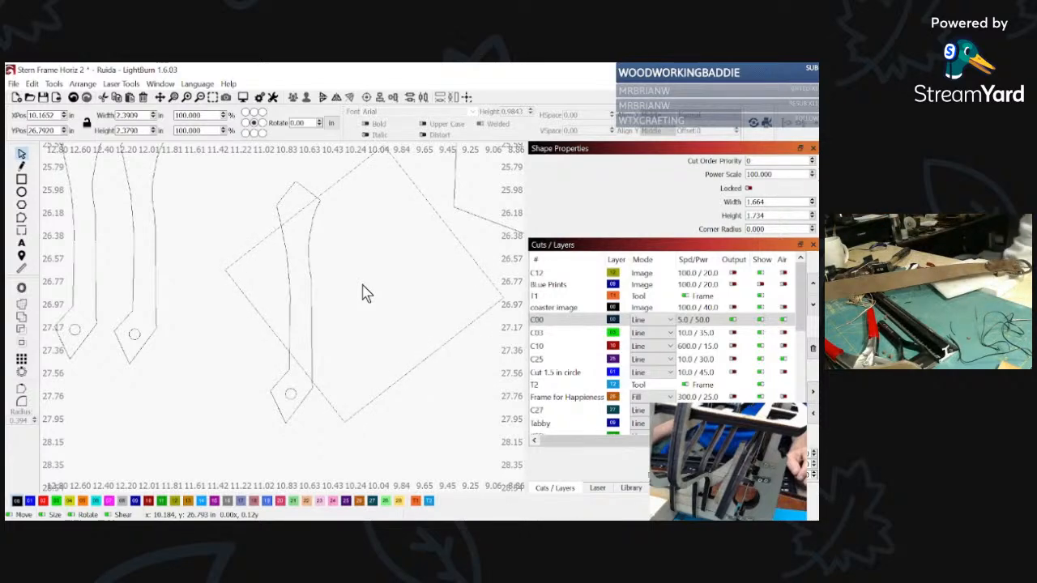
{"action": "mouse_move", "coordinate": [362, 293]}
{"action": "left_mouse_down"}
{"action": "mouse_move", "coordinate": [351, 300]}
{"action": "mouse_move", "coordinate": [367, 298]}
{"action": "left_mouse_up"}
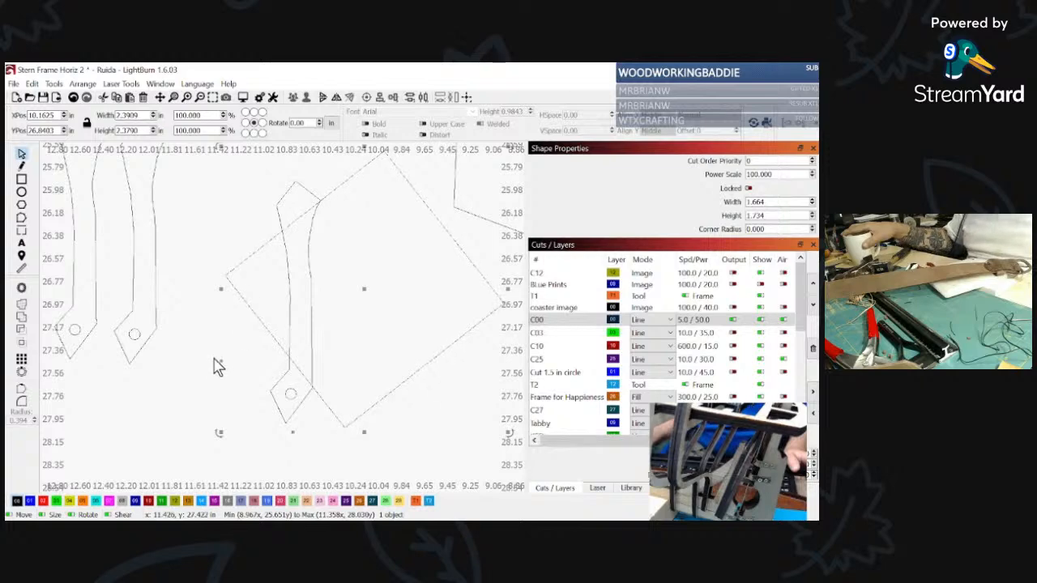
{"action": "left_click_drag", "start_coordinate": [218, 433], "coordinate": [245, 475]}
{"action": "mouse_move", "coordinate": [367, 292]}
{"action": "left_mouse_down"}
{"action": "mouse_move", "coordinate": [357, 315]}
{"action": "mouse_move", "coordinate": [360, 302]}
{"action": "left_mouse_up"}
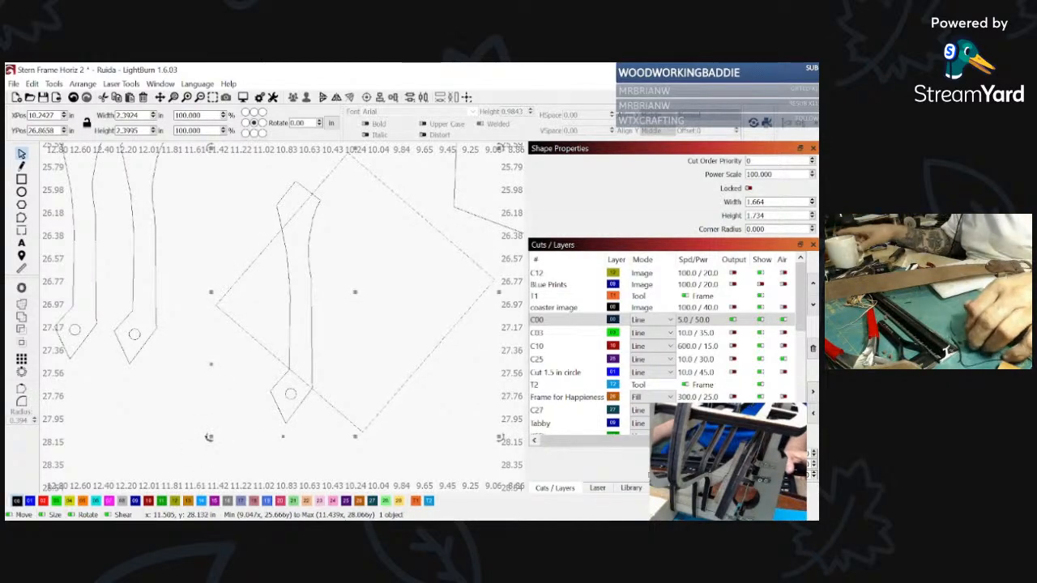
{"action": "left_click", "coordinate": [212, 448]}
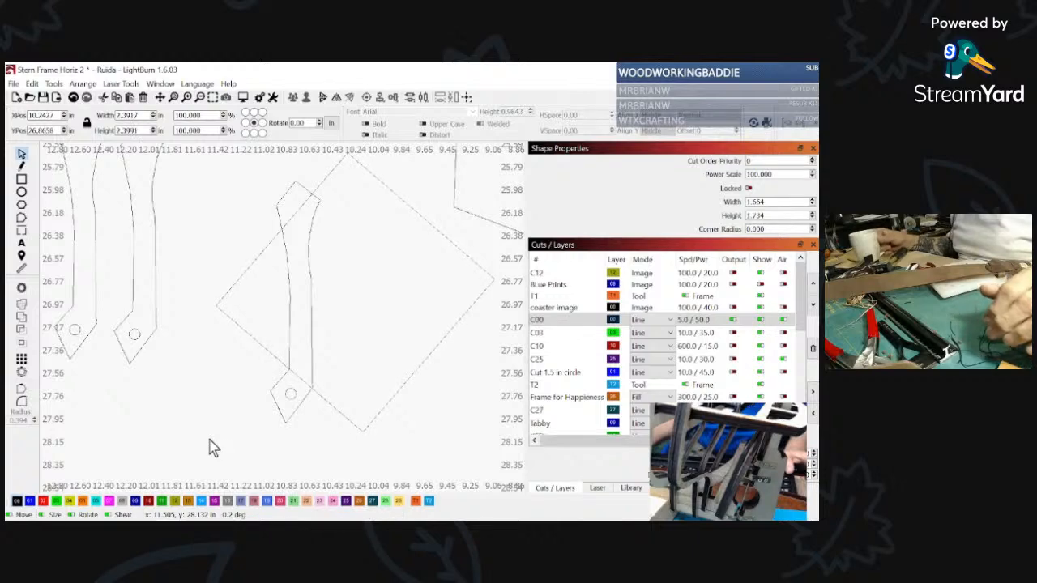
{"action": "left_click_drag", "start_coordinate": [213, 454], "coordinate": [217, 456]}
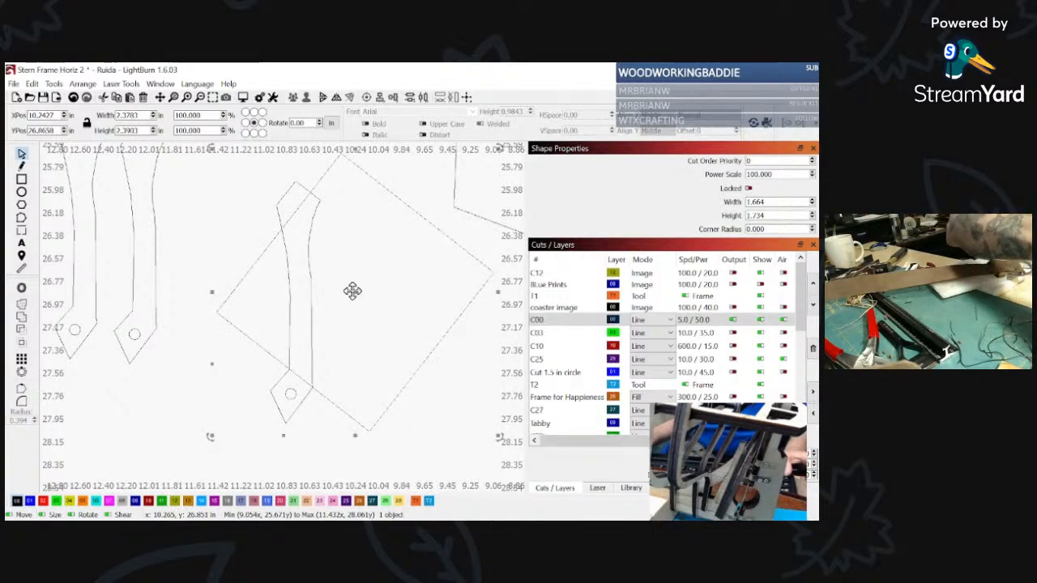
{"action": "mouse_move", "coordinate": [354, 292]}
{"action": "left_mouse_down"}
{"action": "mouse_move", "coordinate": [354, 303]}
{"action": "mouse_move", "coordinate": [356, 292]}
{"action": "left_mouse_up"}
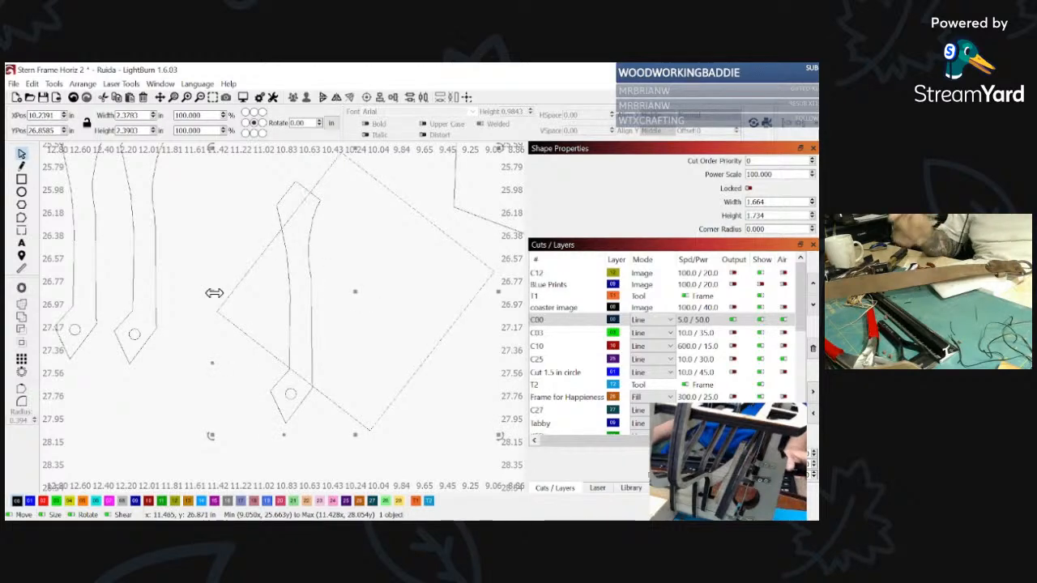
Step: Resize the rotated rectangle to about 1.60 by 1.67 in and reposition it so it covers the strut except the holed tip
{"action": "scroll", "coordinate": [348, 324], "scroll_direction": "down", "scroll_amount": 5}
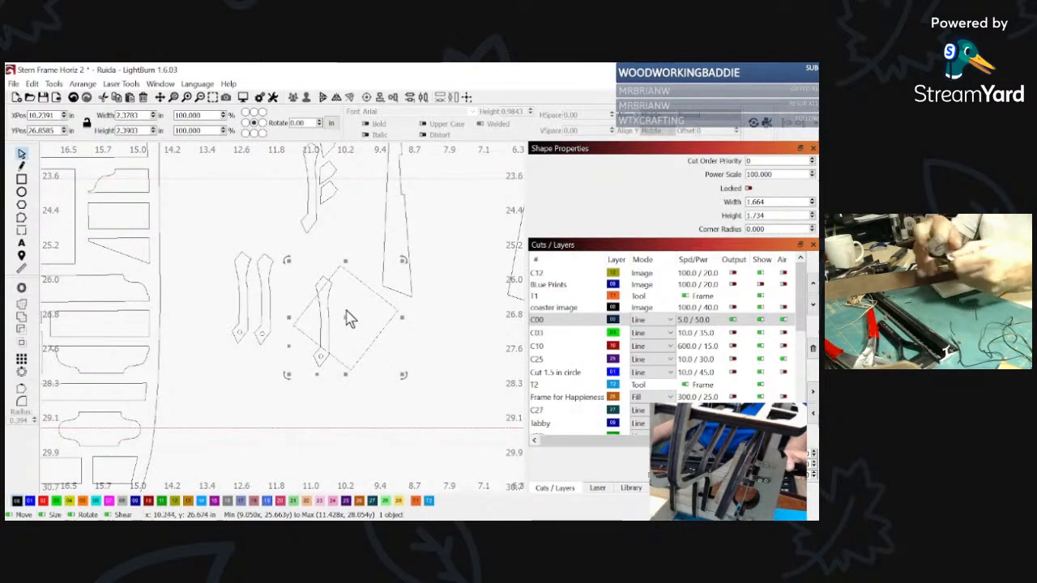
{"action": "left_click", "coordinate": [346, 316]}
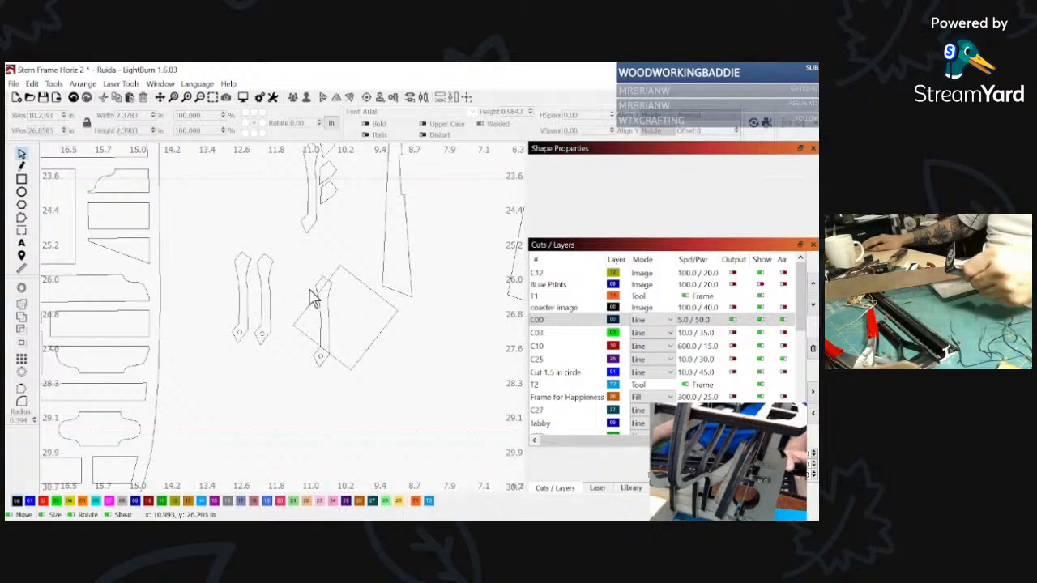
{"action": "left_click", "coordinate": [308, 302]}
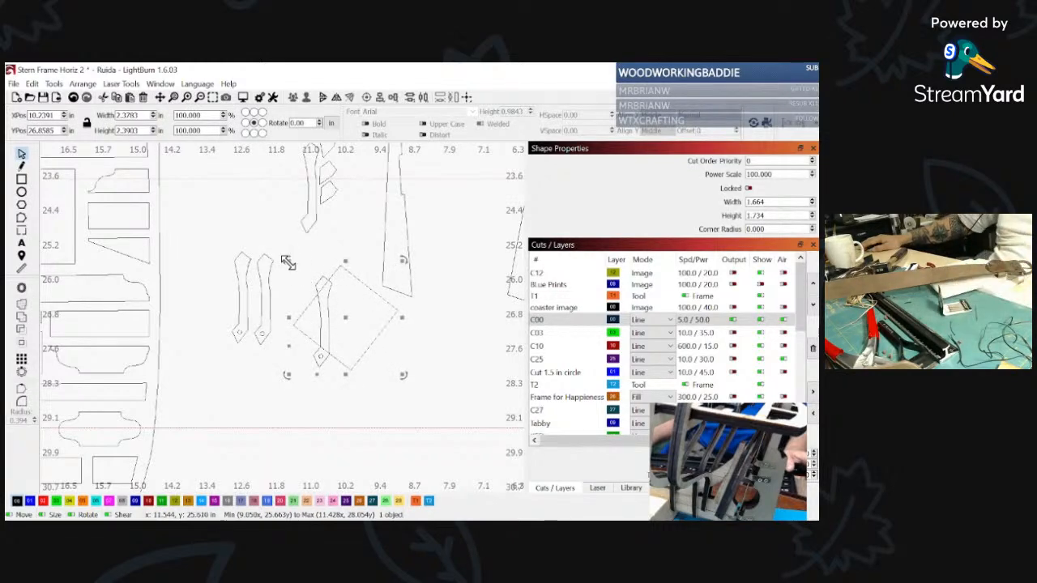
{"action": "left_click_drag", "start_coordinate": [287, 261], "coordinate": [273, 250]}
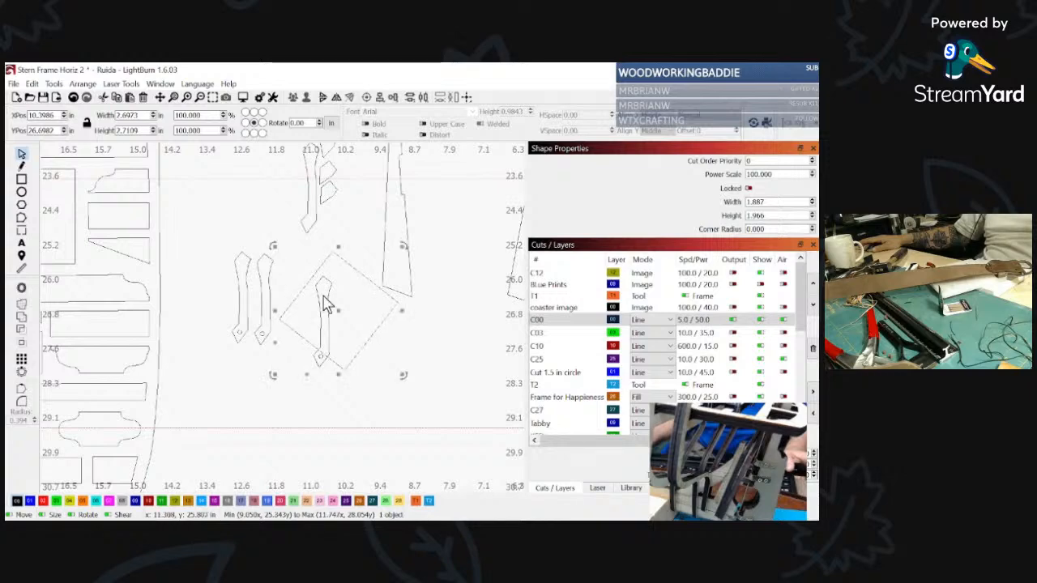
{"action": "mouse_move", "coordinate": [338, 310]}
{"action": "left_mouse_down"}
{"action": "mouse_move", "coordinate": [346, 300]}
{"action": "mouse_move", "coordinate": [339, 315]}
{"action": "mouse_move", "coordinate": [337, 306]}
{"action": "left_mouse_up"}
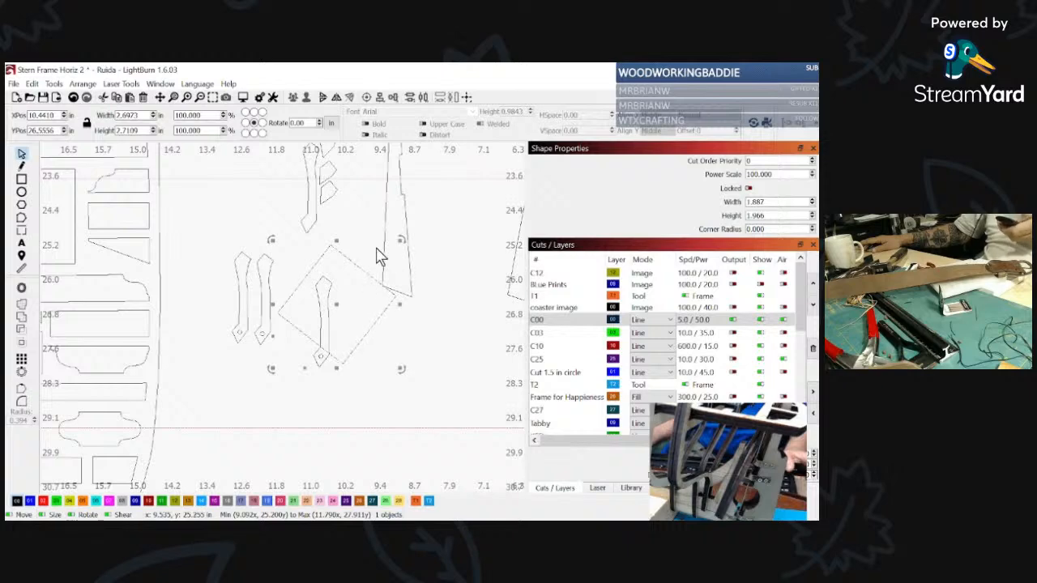
{"action": "left_click_drag", "start_coordinate": [398, 241], "coordinate": [388, 238]}
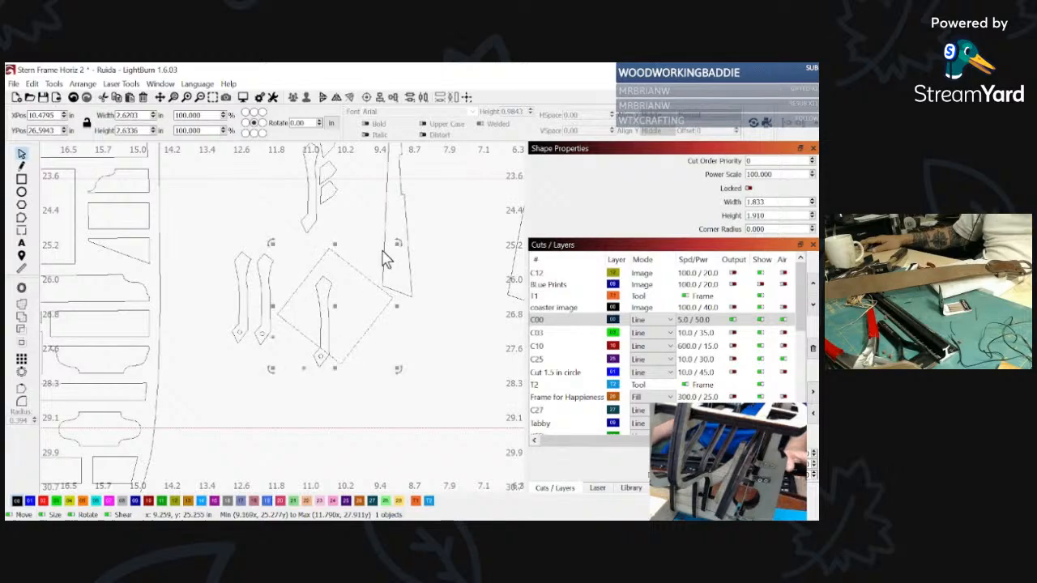
{"action": "left_click_drag", "start_coordinate": [337, 306], "coordinate": [341, 310]}
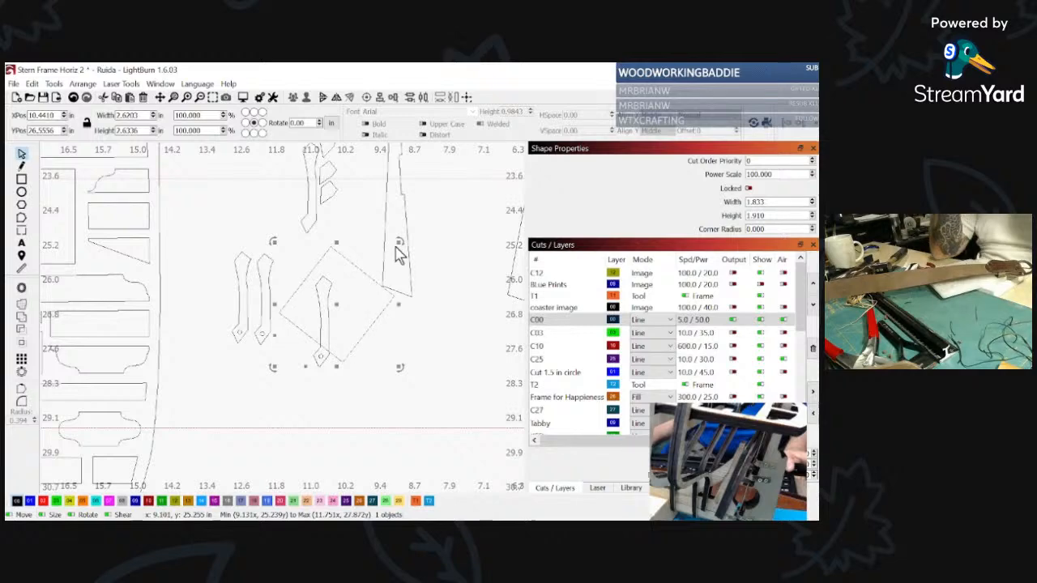
{"action": "left_click_drag", "start_coordinate": [398, 241], "coordinate": [385, 256]}
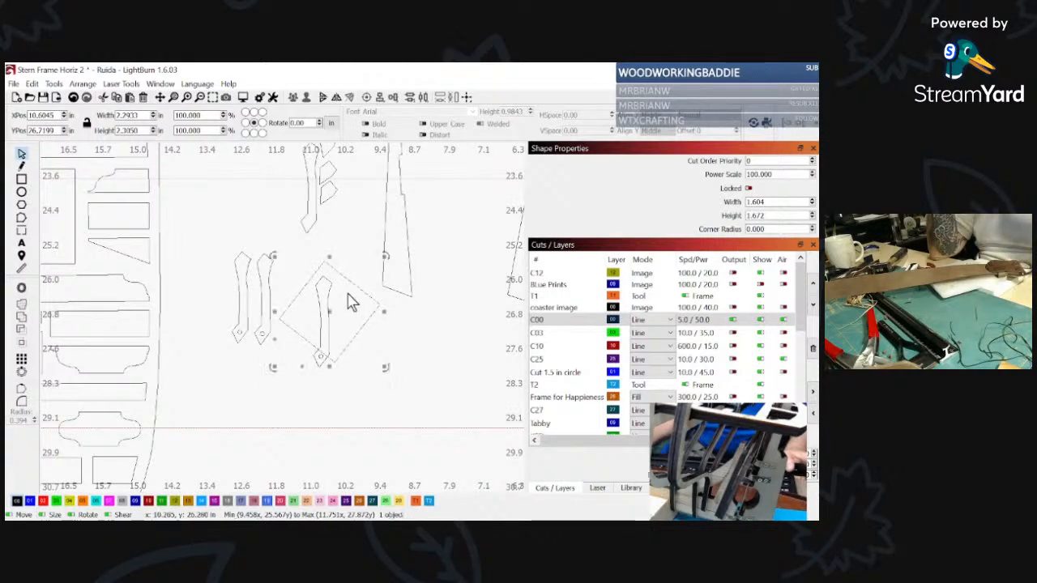
{"action": "left_click_drag", "start_coordinate": [331, 311], "coordinate": [335, 307]}
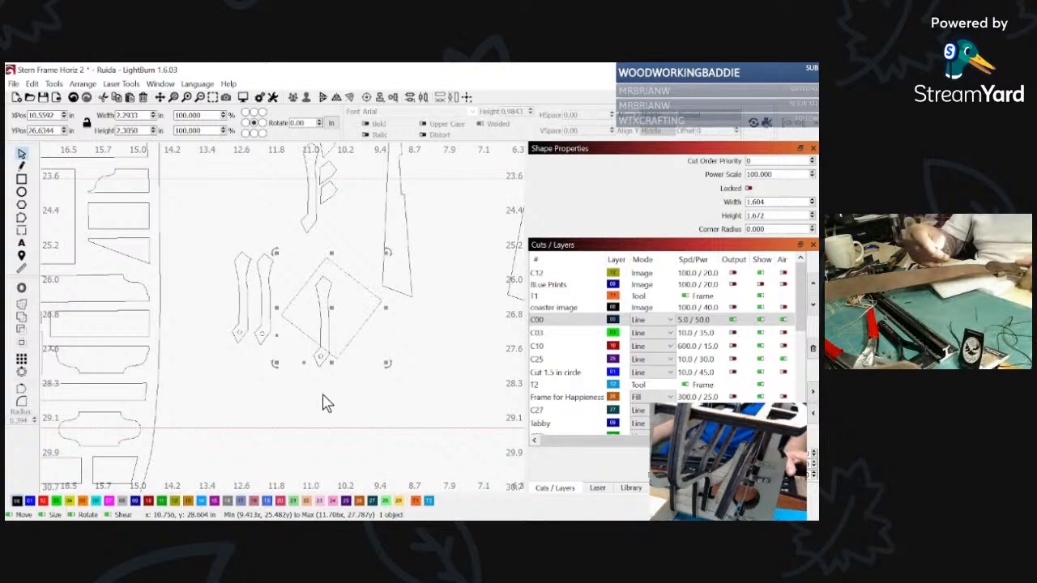
Step: Subtract the rotated rectangle from the third strut so only its holed tip is left
{"action": "left_click", "coordinate": [336, 375]}
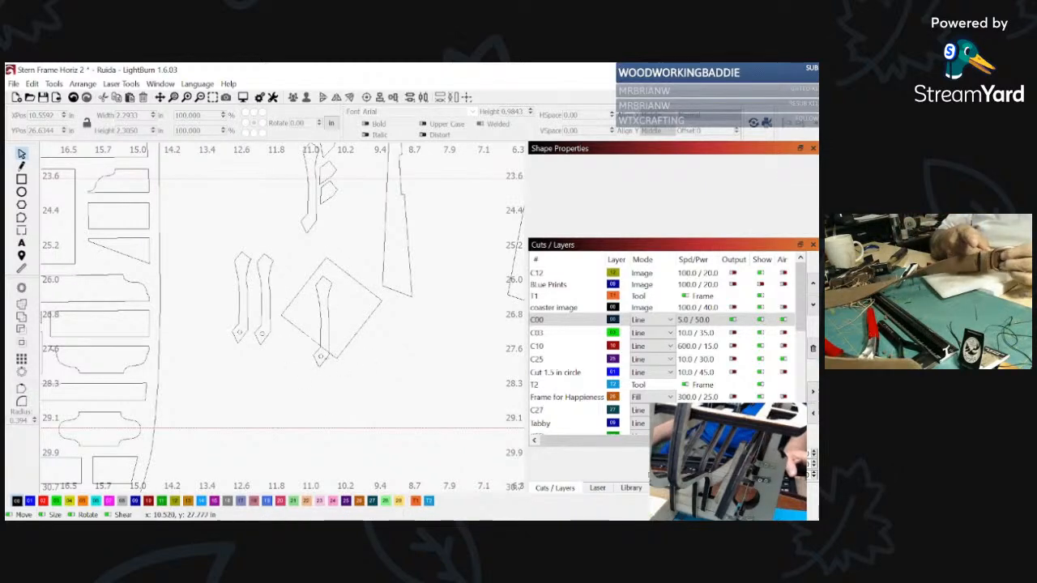
{"action": "left_click", "coordinate": [318, 358]}
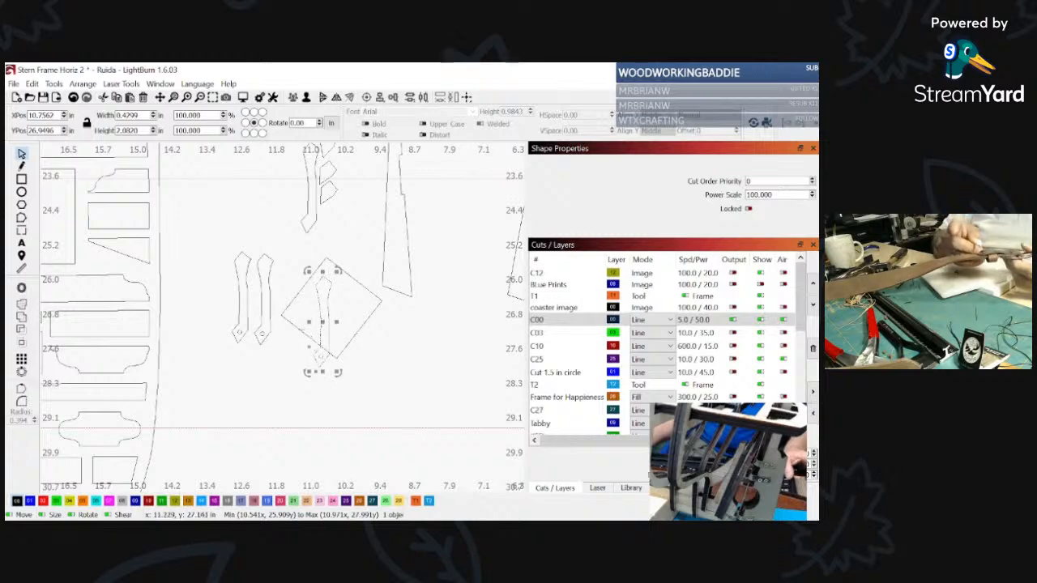
{"action": "left_click", "coordinate": [302, 330], "text": "shift"}
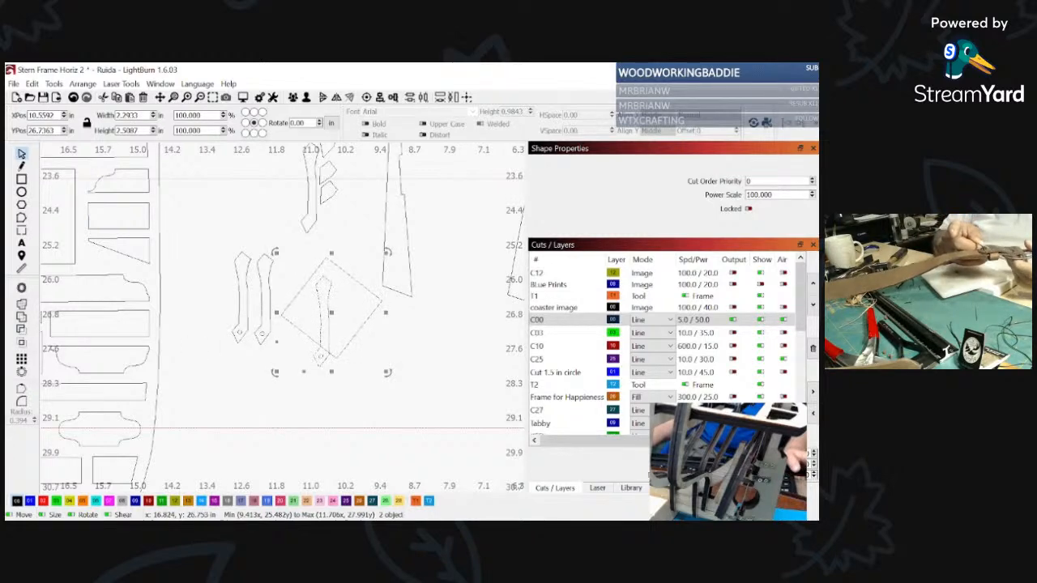
{"action": "left_click", "coordinate": [22, 341]}
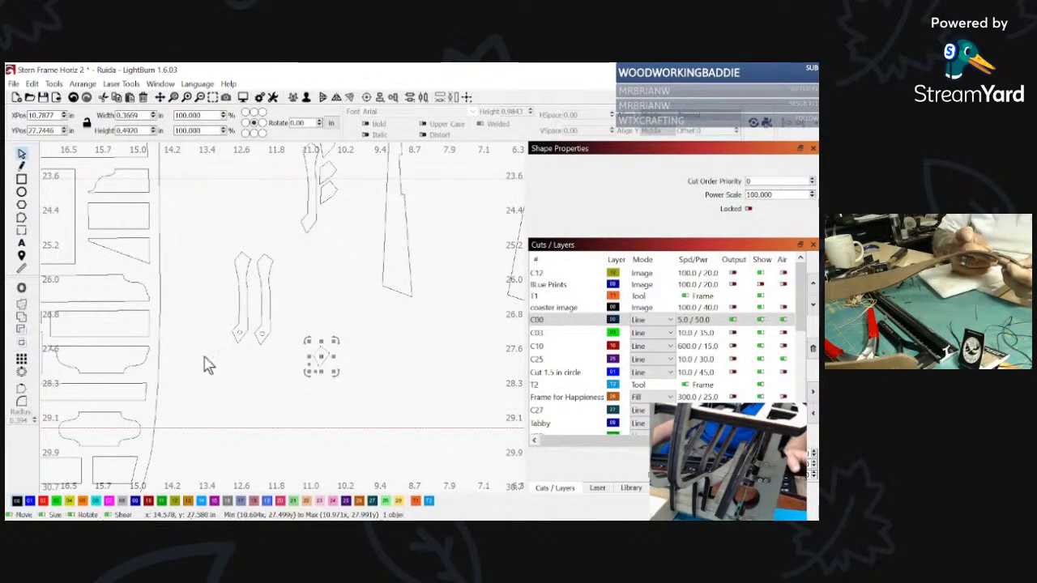
{"action": "left_click", "coordinate": [375, 397]}
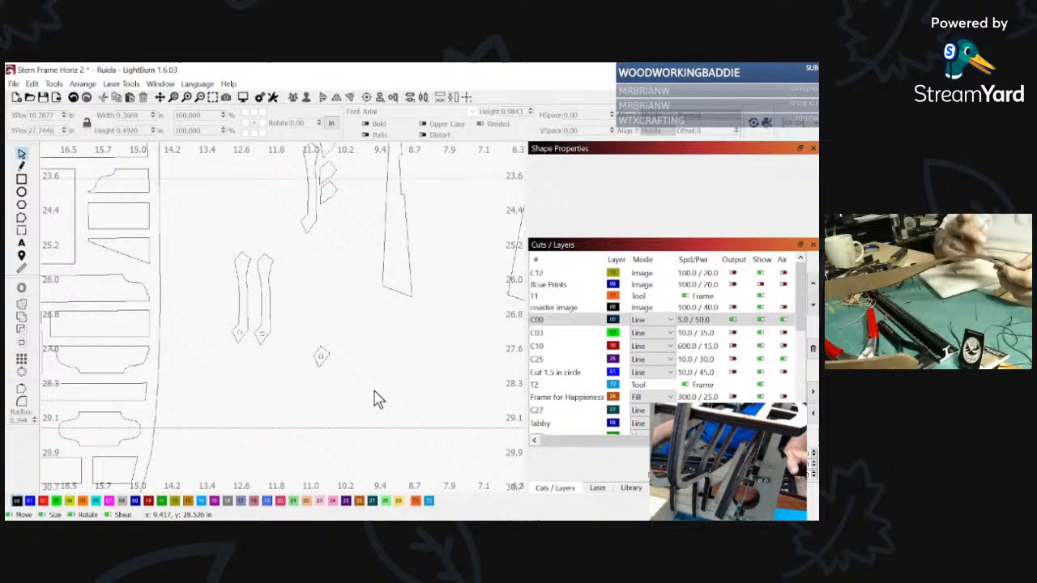
Step: Duplicate the separated holed tip and place the copy between the original tip and the strut pair
{"action": "left_click", "coordinate": [318, 354]}
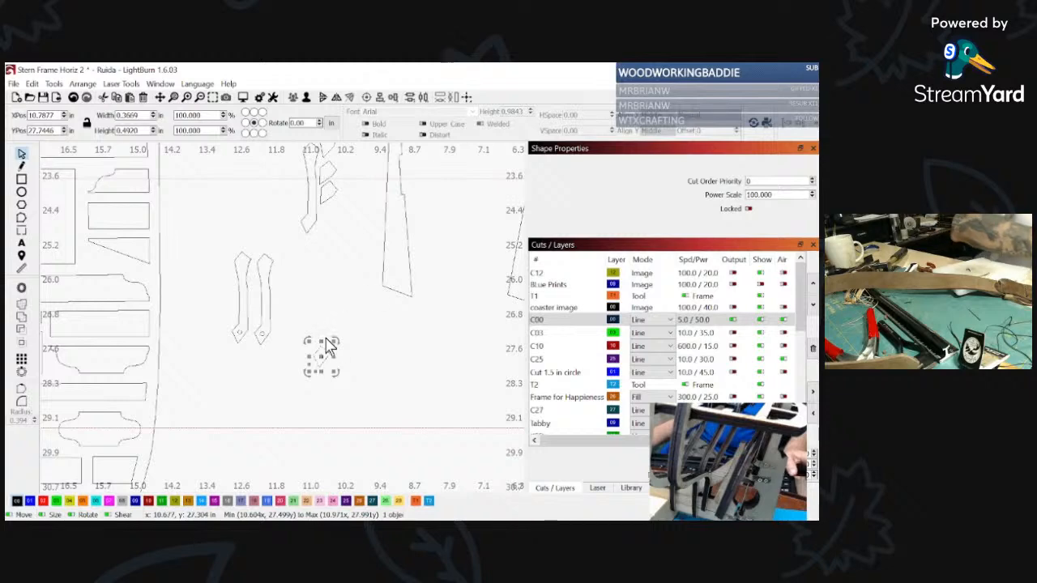
{"action": "left_click_drag", "start_coordinate": [328, 346], "coordinate": [261, 333]}
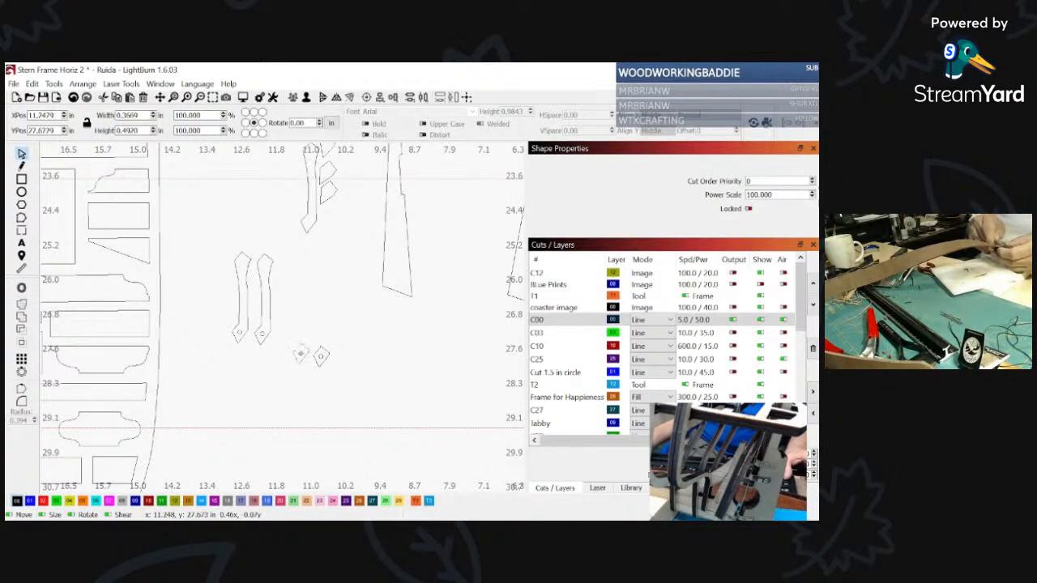
{"action": "left_click_drag", "start_coordinate": [299, 354], "coordinate": [286, 347]}
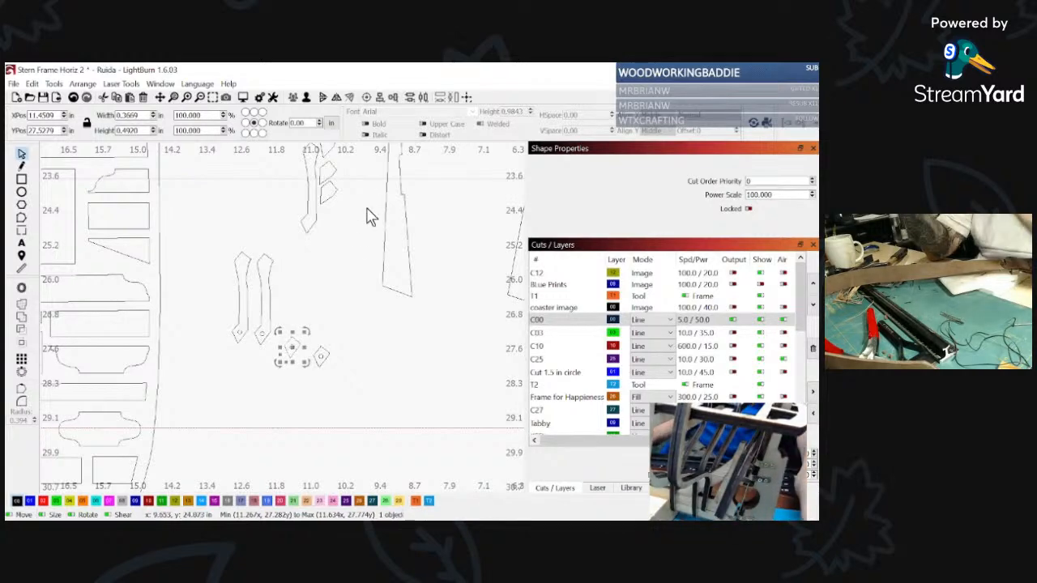
Step: Move the three small cut pieces from beside the upper strut down next to the pair of holed struts
{"action": "scroll", "coordinate": [347, 259], "scroll_direction": "down", "scroll_amount": 3}
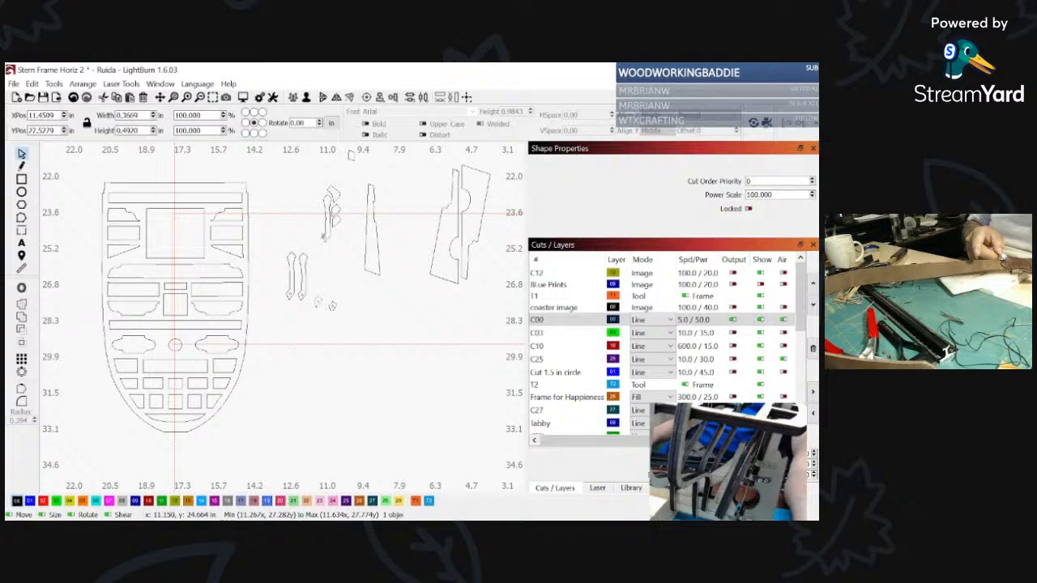
{"action": "left_click", "coordinate": [327, 237]}
{"action": "left_click", "coordinate": [326, 231]}
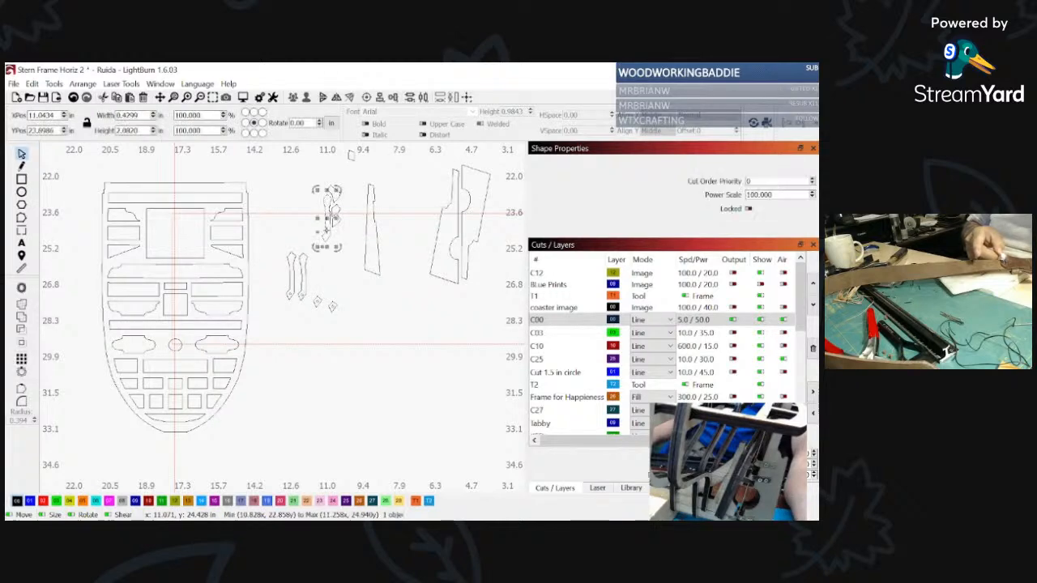
{"action": "left_click_drag", "start_coordinate": [328, 221], "coordinate": [314, 300]}
{"action": "scroll", "coordinate": [314, 300], "scroll_direction": "up", "scroll_amount": 5}
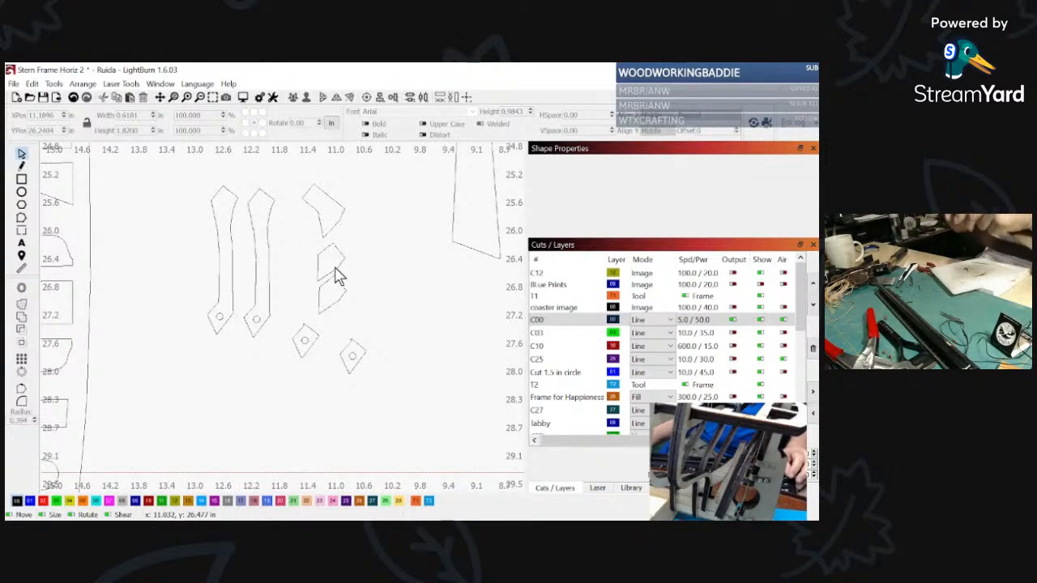
Step: Overlay one small five-sided piece on the second strut's upper end to compare them, and set it down beside that strut
{"action": "left_click", "coordinate": [327, 244]}
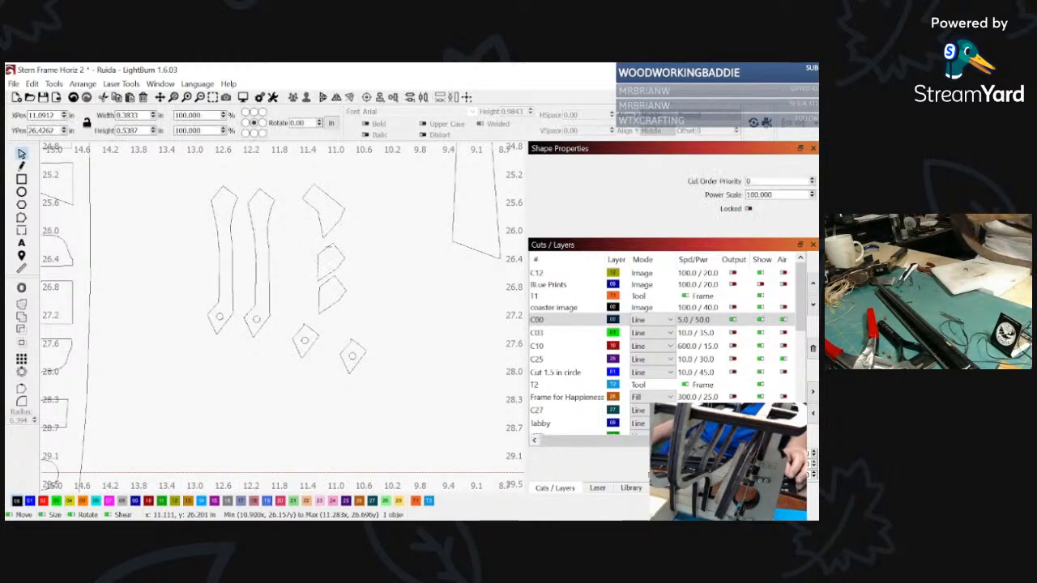
{"action": "left_click_drag", "start_coordinate": [339, 271], "coordinate": [252, 247]}
{"action": "scroll", "coordinate": [261, 209], "scroll_direction": "up", "scroll_amount": 8}
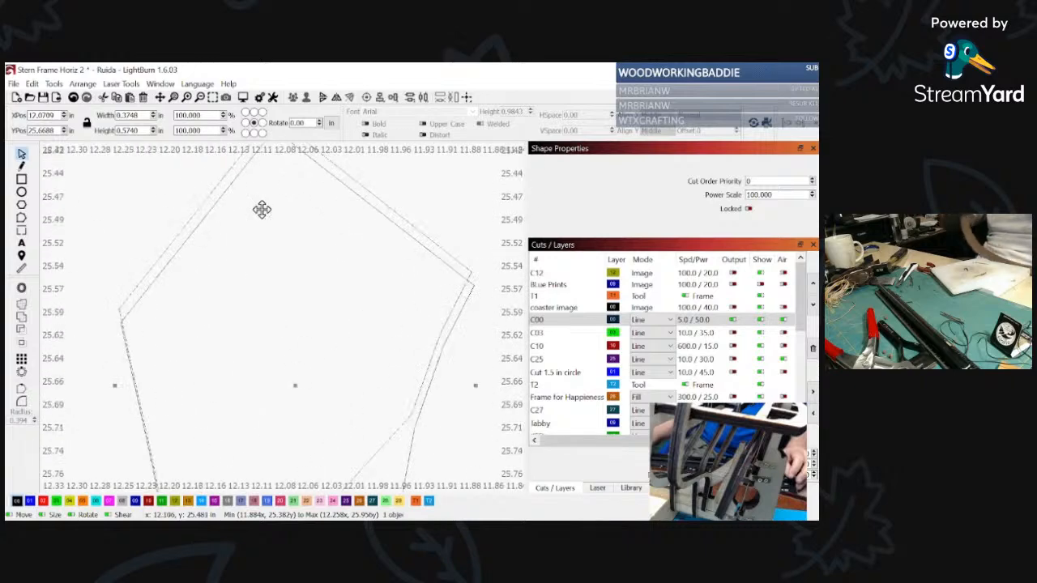
{"action": "scroll", "coordinate": [277, 293], "scroll_direction": "down", "scroll_amount": 4}
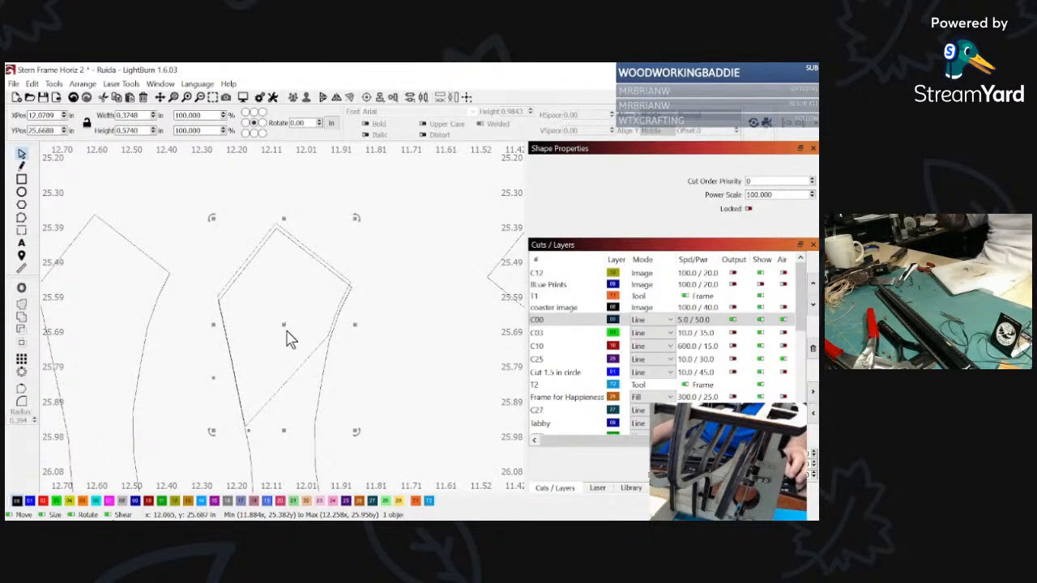
{"action": "left_click_drag", "start_coordinate": [282, 324], "coordinate": [414, 347]}
{"action": "scroll", "coordinate": [413, 348], "scroll_direction": "down", "scroll_amount": 10}
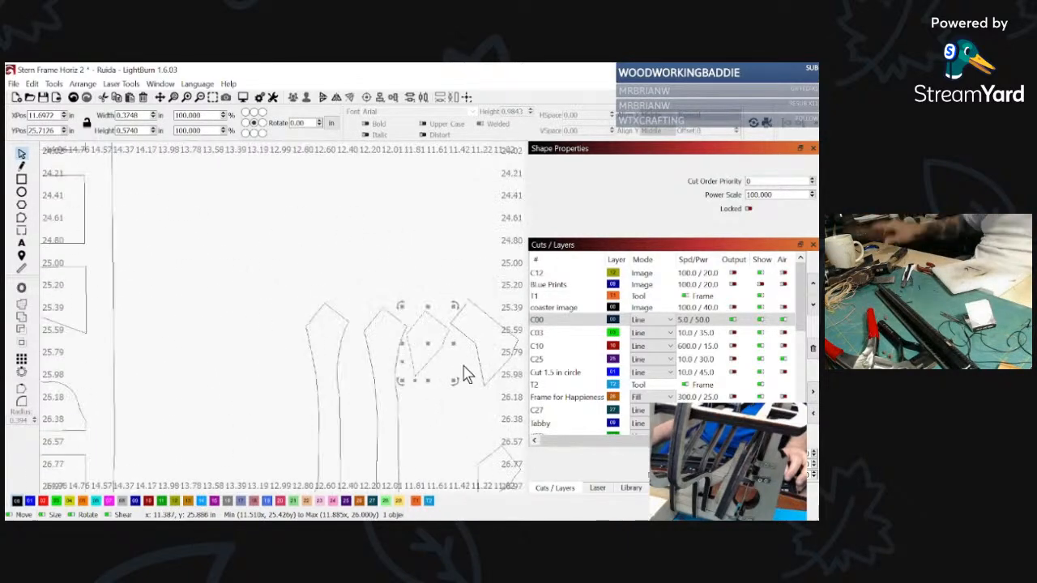
Step: Move the largest cut piece to the left of the strut pair and stack the two small five-sided pieces along the right side
{"action": "left_click", "coordinate": [468, 356]}
{"action": "left_click_drag", "start_coordinate": [477, 364], "coordinate": [353, 345]}
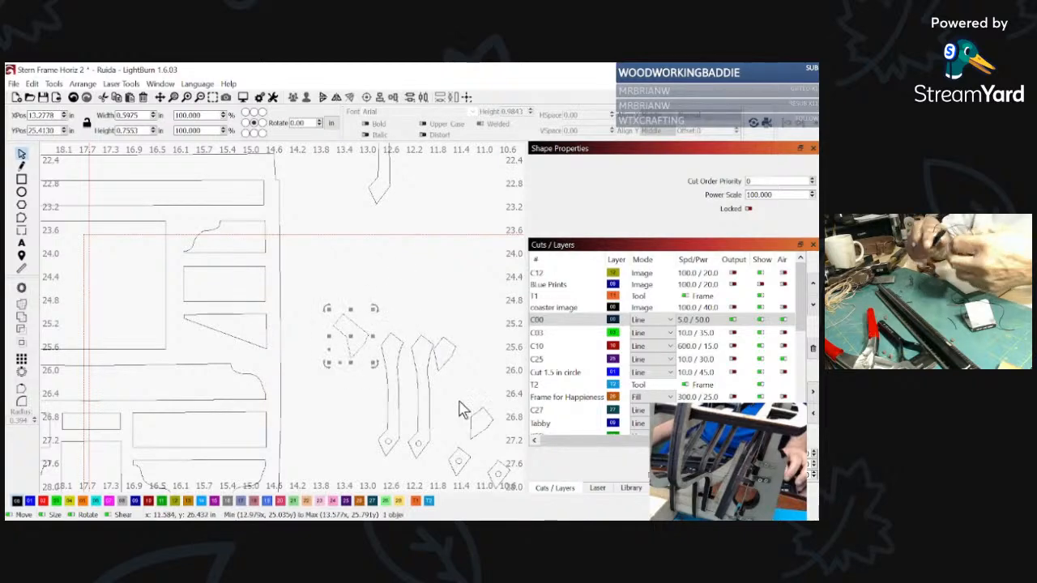
{"action": "left_click", "coordinate": [443, 361]}
{"action": "left_click_drag", "start_coordinate": [444, 359], "coordinate": [451, 384]}
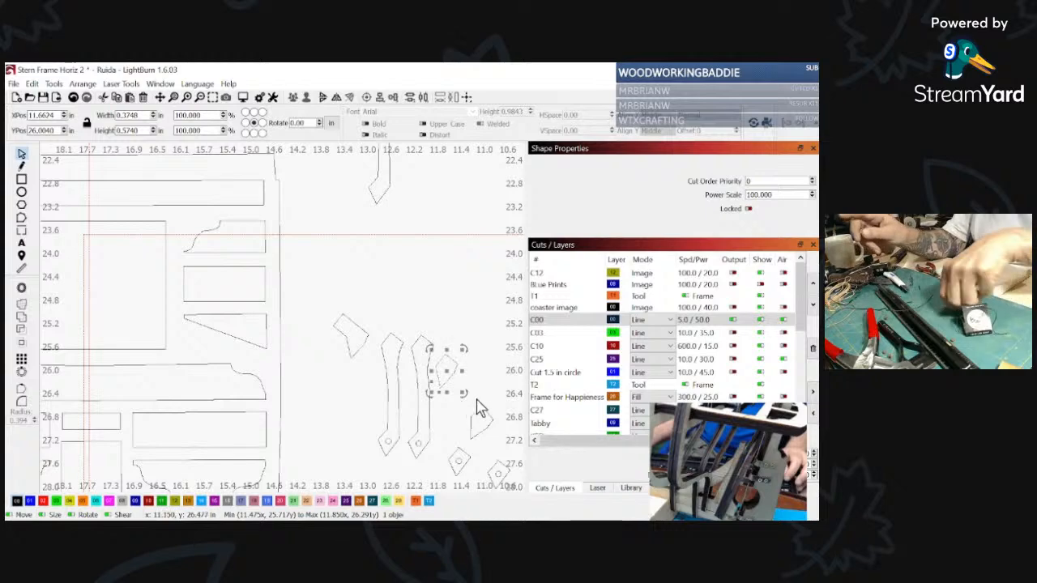
{"action": "left_click_drag", "start_coordinate": [485, 432], "coordinate": [451, 415]}
{"action": "scroll", "coordinate": [473, 445], "scroll_direction": "down", "scroll_amount": 3}
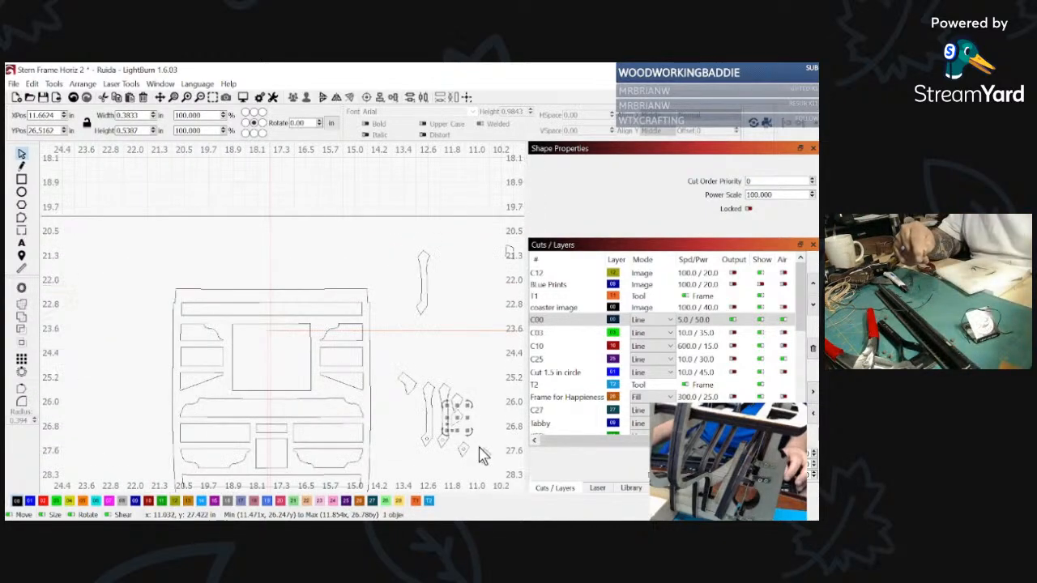
Step: Turn the two holed tips onto their sides and place them left of the strut pair, below the largest cut piece
{"action": "middle_click_drag", "start_coordinate": [466, 410], "coordinate": [461, 409]}
{"action": "left_click_drag", "start_coordinate": [433, 404], "coordinate": [387, 414]}
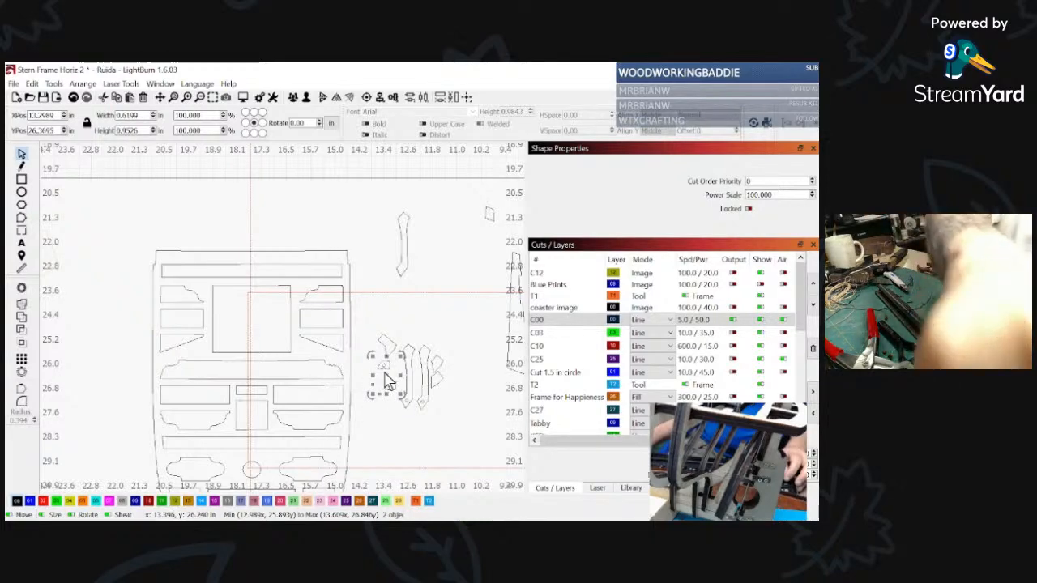
{"action": "left_click_drag", "start_coordinate": [387, 375], "coordinate": [412, 410]}
{"action": "scroll", "coordinate": [452, 405], "scroll_direction": "up", "scroll_amount": 6}
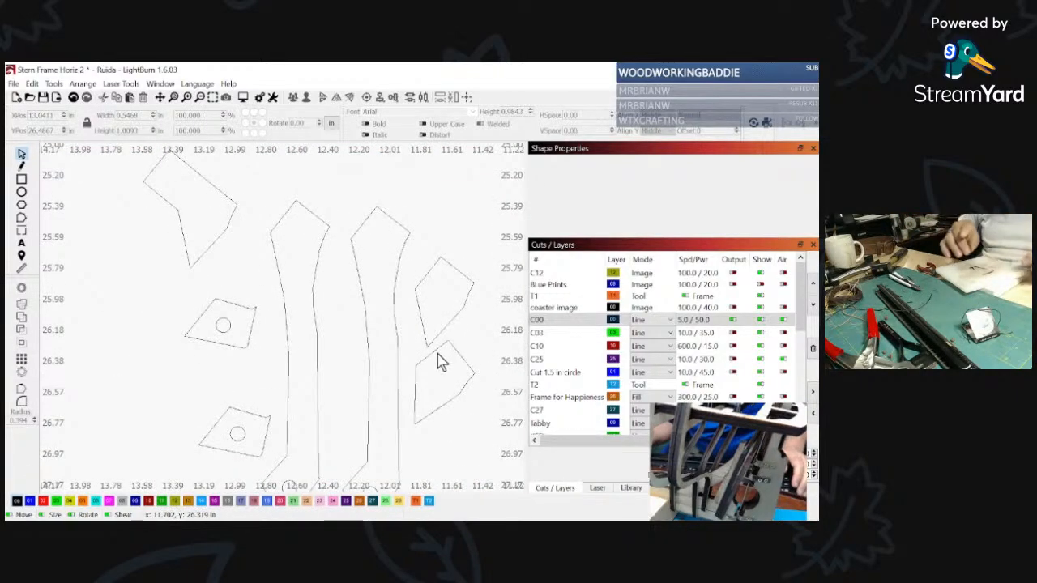
Step: Nest the two small five-sided pieces against the second strut, and shift them together with that strut closer to the first strut
{"action": "left_click", "coordinate": [433, 350]}
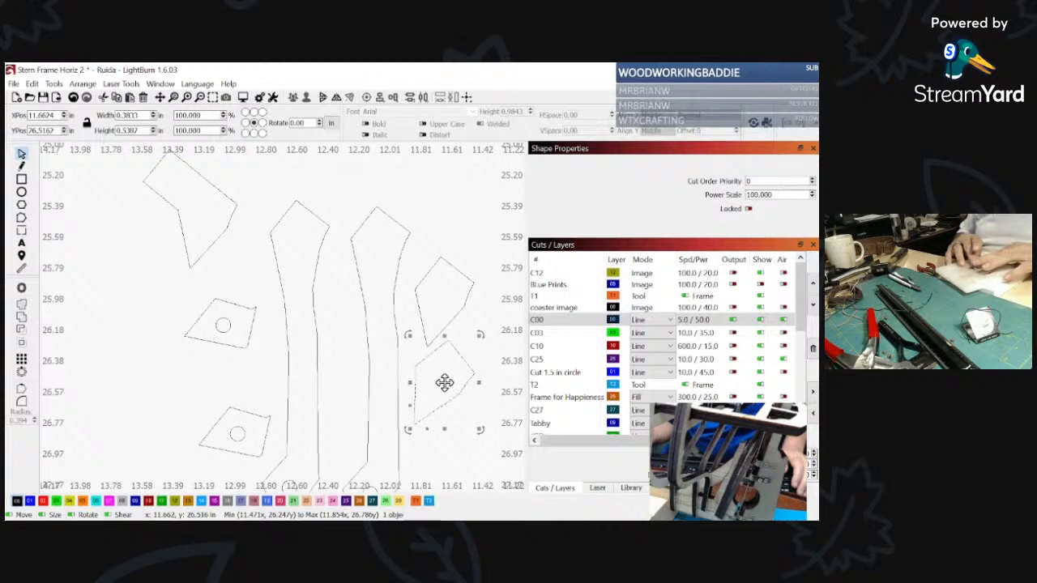
{"action": "left_click_drag", "start_coordinate": [444, 382], "coordinate": [438, 402]}
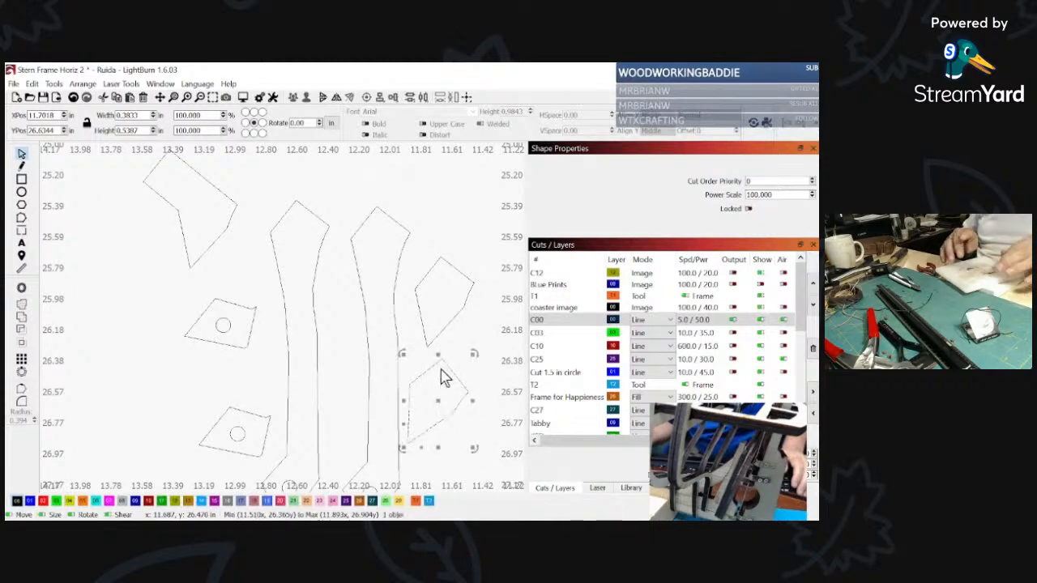
{"action": "left_click", "coordinate": [444, 318]}
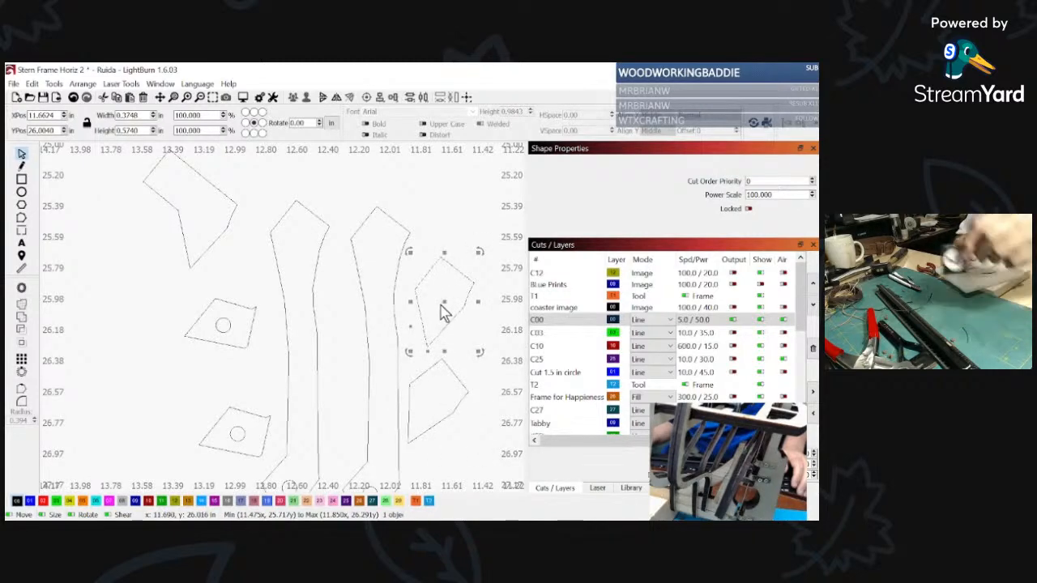
{"action": "left_click_drag", "start_coordinate": [442, 303], "coordinate": [428, 325]}
{"action": "scroll", "coordinate": [424, 337], "scroll_direction": "down", "scroll_amount": 3}
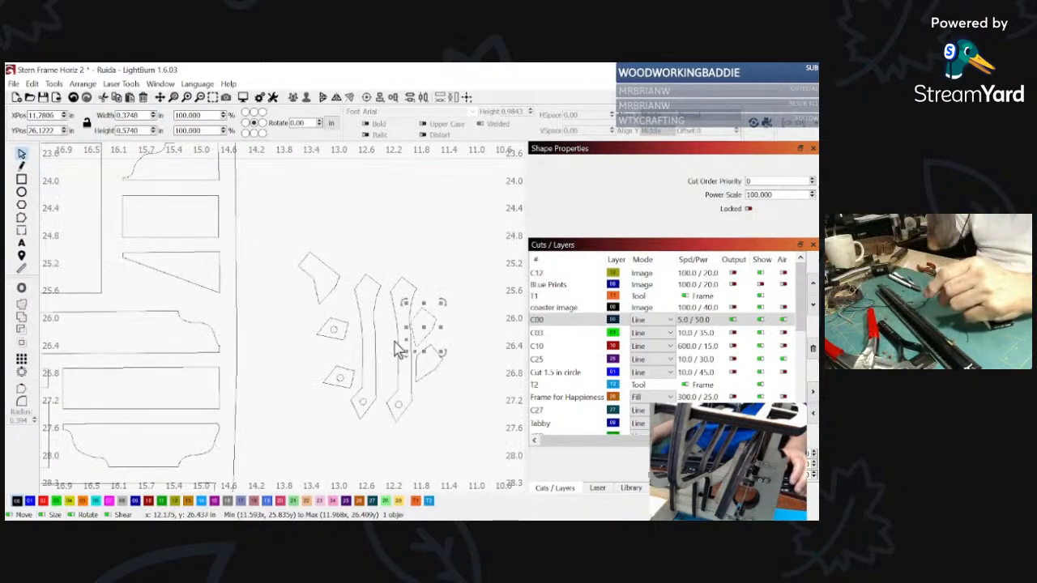
{"action": "left_click_drag", "start_coordinate": [384, 246], "coordinate": [445, 440]}
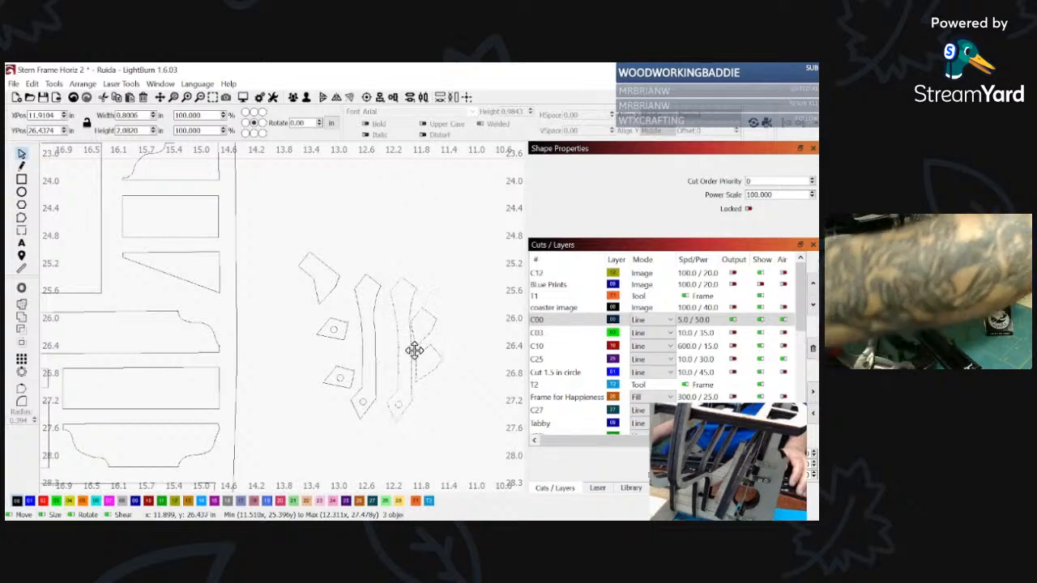
{"action": "left_click_drag", "start_coordinate": [414, 350], "coordinate": [413, 357]}
Step: Rotate the largest cut piece and fit it against the upper left side of the first strut
{"action": "left_click", "coordinate": [333, 296]}
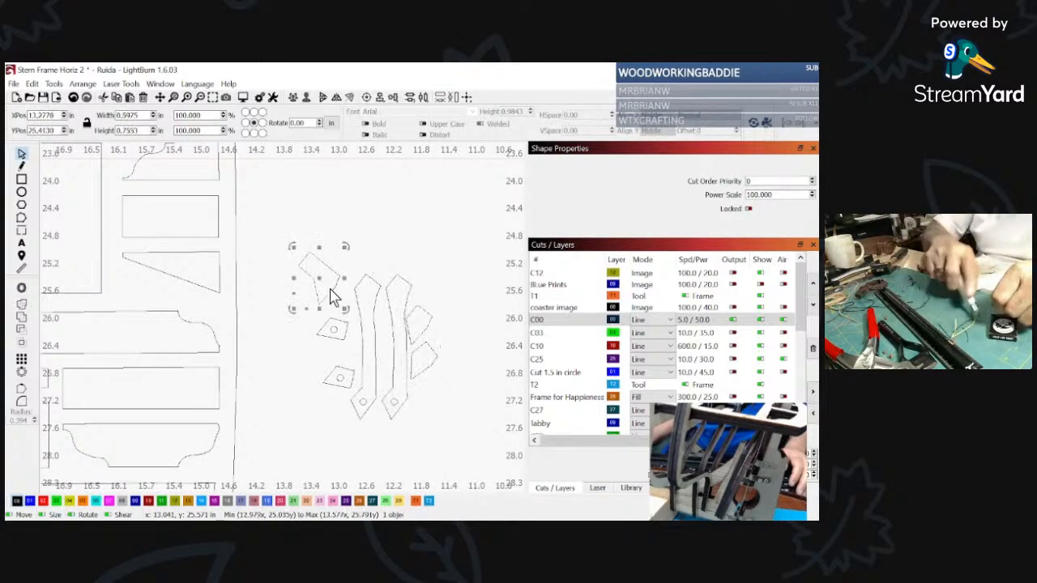
{"action": "left_click_drag", "start_coordinate": [319, 278], "coordinate": [332, 294]}
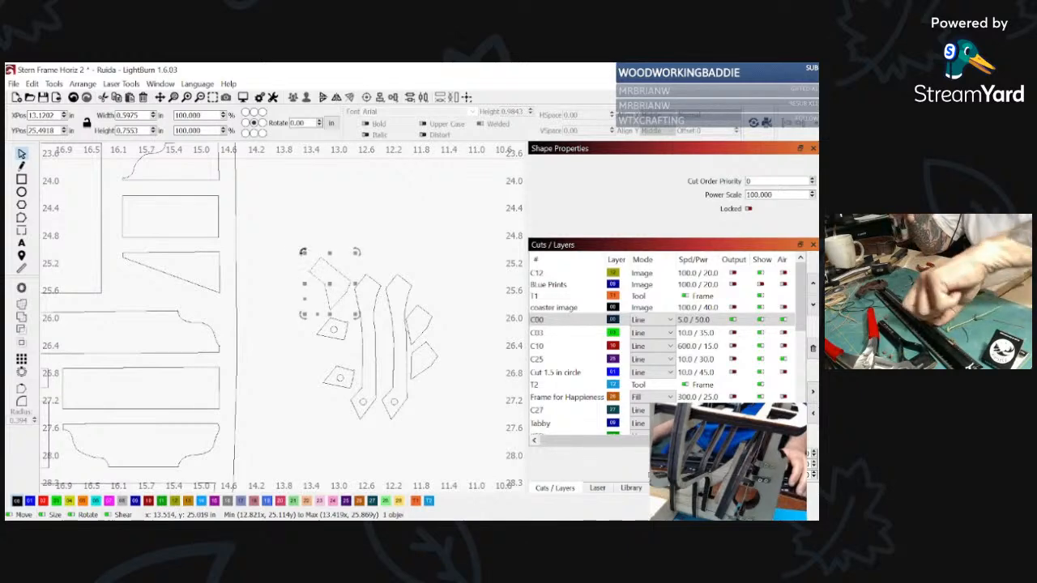
{"action": "left_click_drag", "start_coordinate": [303, 253], "coordinate": [332, 345]}
{"action": "left_click_drag", "start_coordinate": [324, 289], "coordinate": [342, 339]}
Step: Nudge the two holed tips and the upper five-sided piece to tighten the nested layout around the struts
{"action": "left_click", "coordinate": [328, 342]}
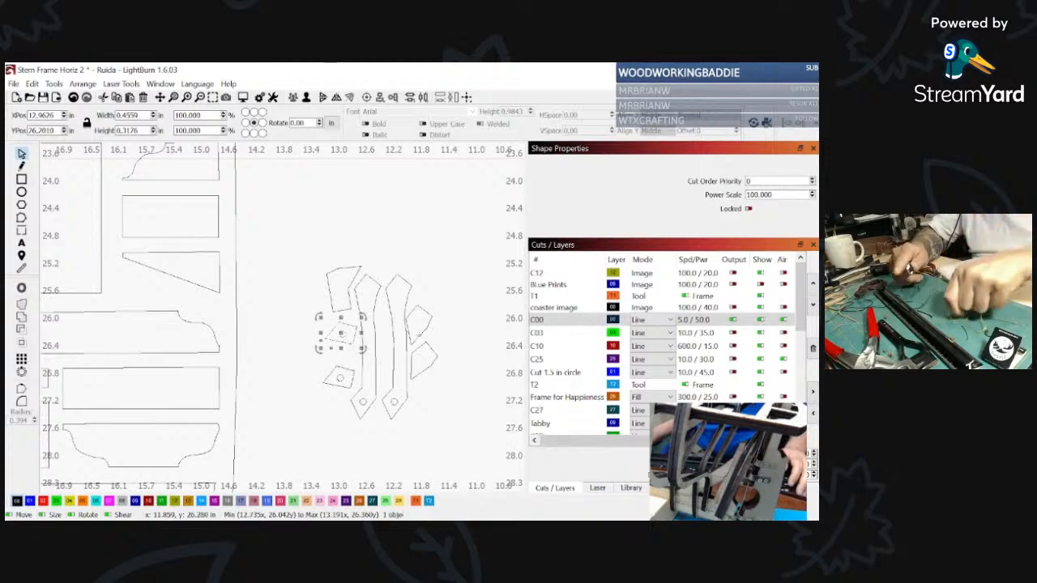
{"action": "left_click", "coordinate": [425, 320]}
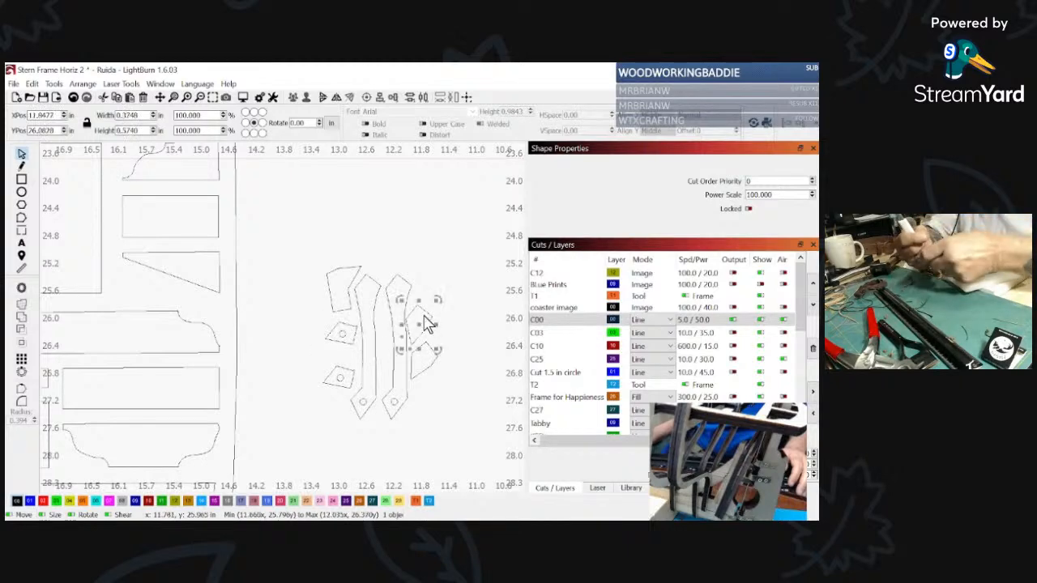
{"action": "left_click_drag", "start_coordinate": [420, 330], "coordinate": [421, 330]}
{"action": "left_click", "coordinate": [341, 369]}
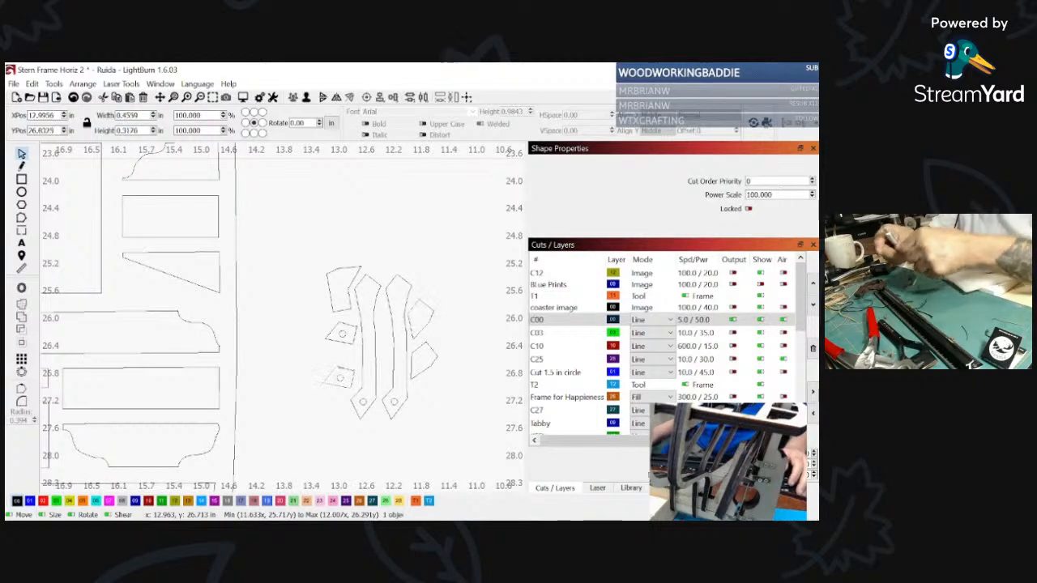
{"action": "left_click_drag", "start_coordinate": [336, 379], "coordinate": [344, 374]}
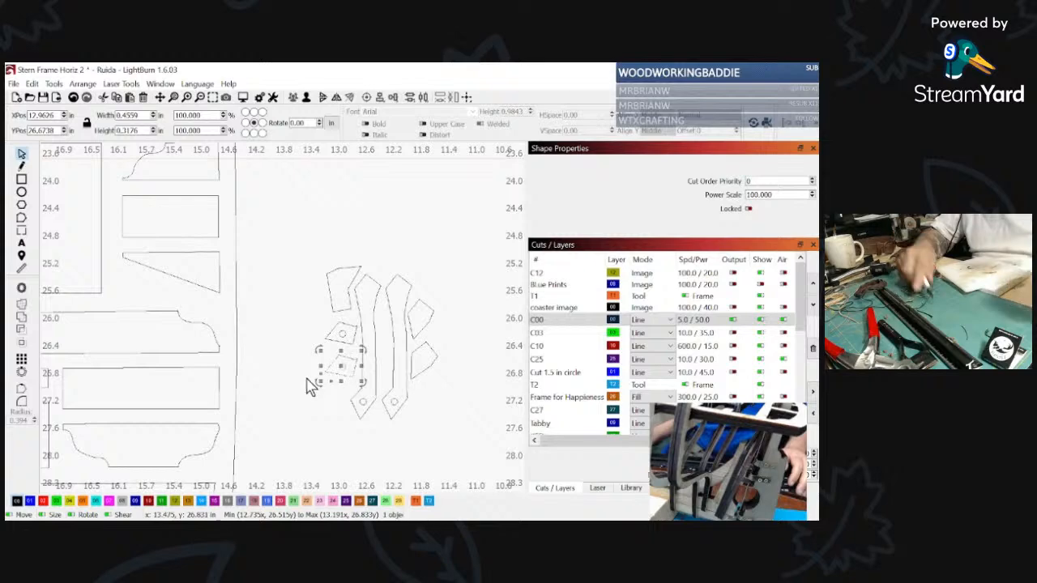
Step: Select all seven nested strut parts and group them
{"action": "left_click", "coordinate": [310, 379]}
{"action": "scroll", "coordinate": [312, 372], "scroll_direction": "down", "scroll_amount": 5}
{"action": "left_click_drag", "start_coordinate": [302, 326], "coordinate": [375, 412]}
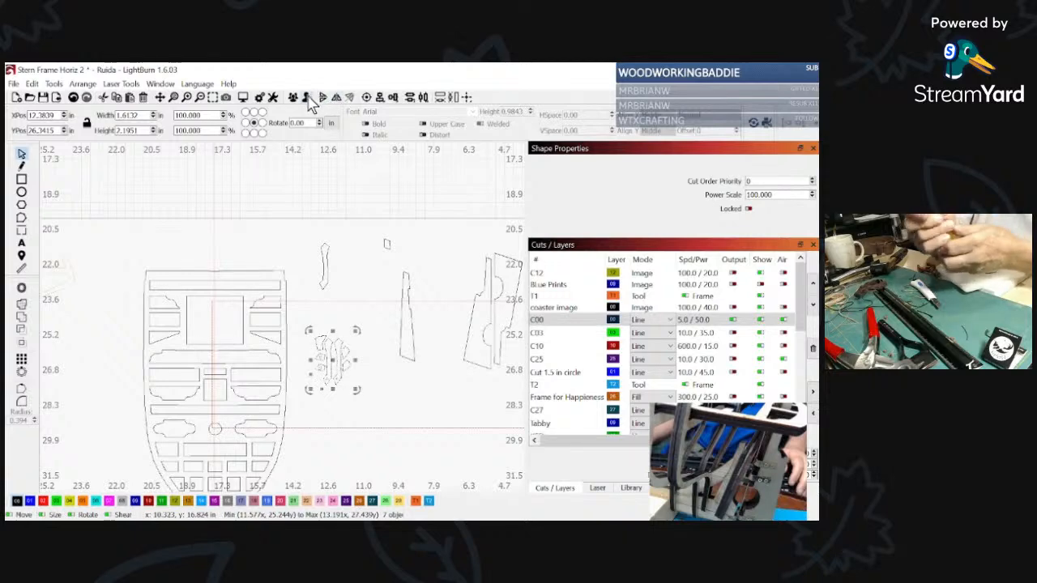
Step: Turn off framing for the T1 tool layer
{"action": "scroll", "coordinate": [342, 239], "scroll_direction": "down", "scroll_amount": 5}
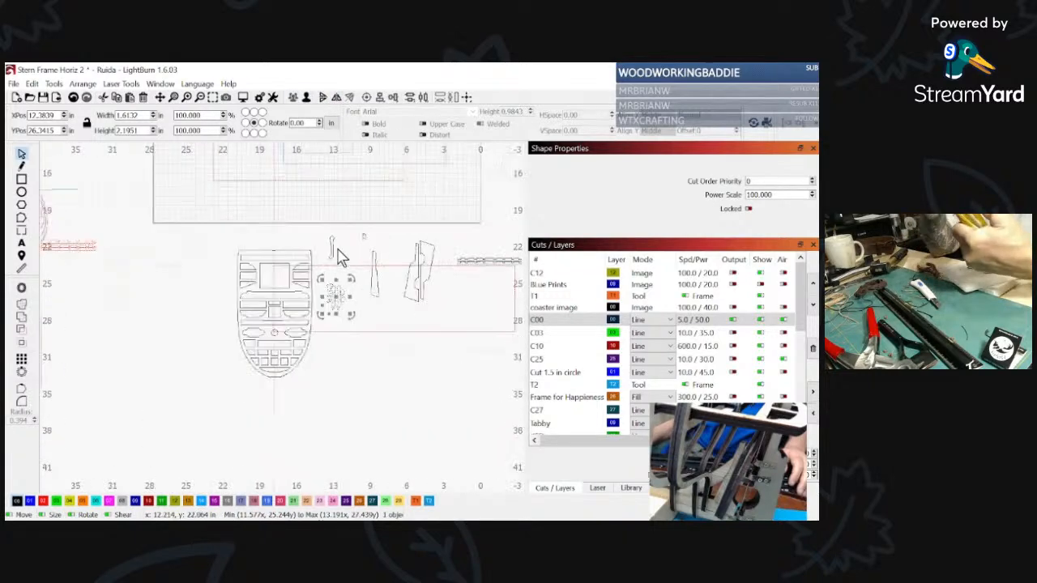
{"action": "scroll", "coordinate": [387, 223], "scroll_direction": "up", "scroll_amount": 5}
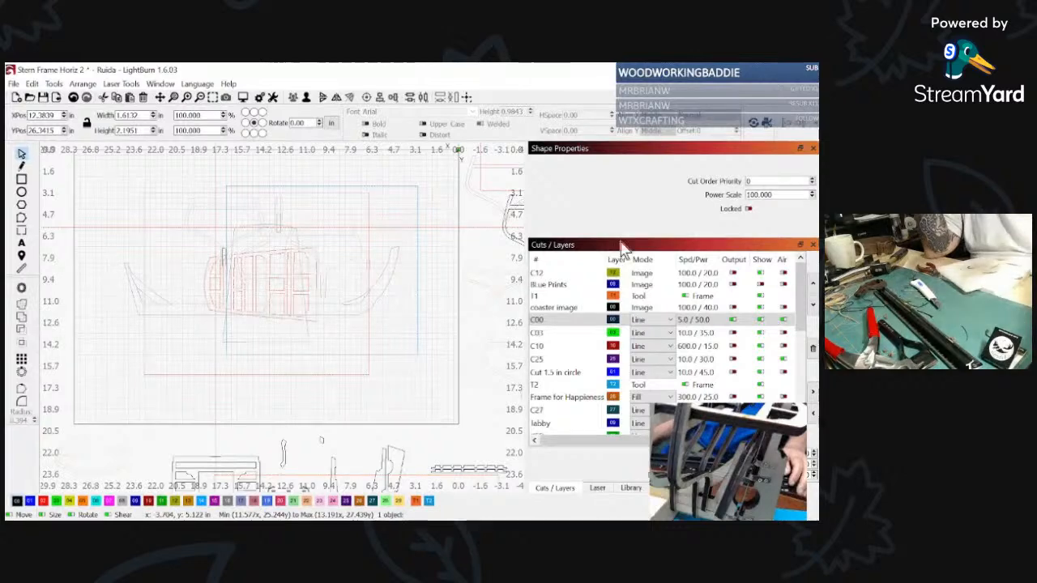
{"action": "left_click", "coordinate": [687, 296]}
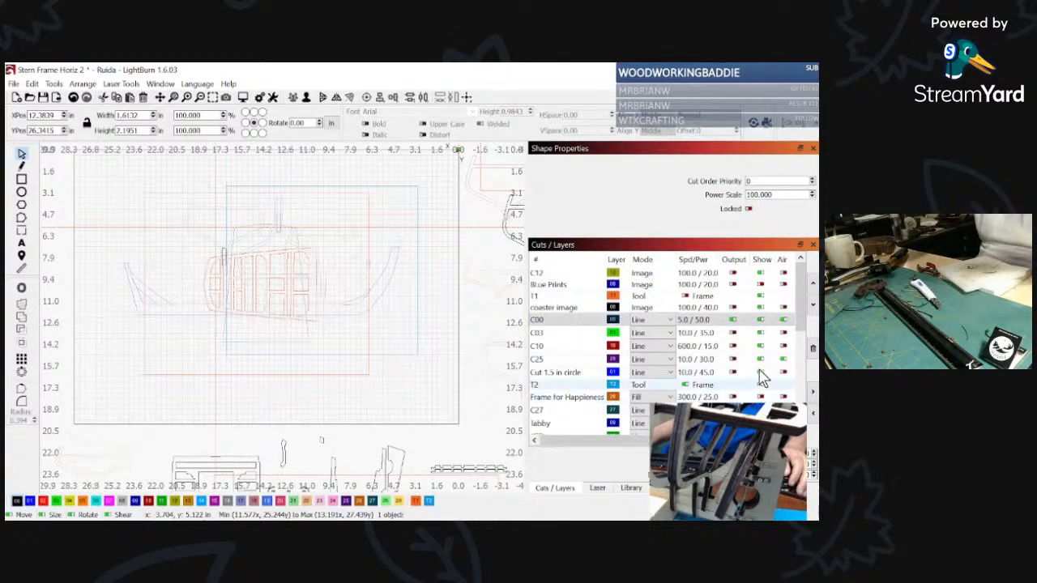
Step: Hide the T1 tool layer and the coaster image layer
{"action": "left_click", "coordinate": [761, 296]}
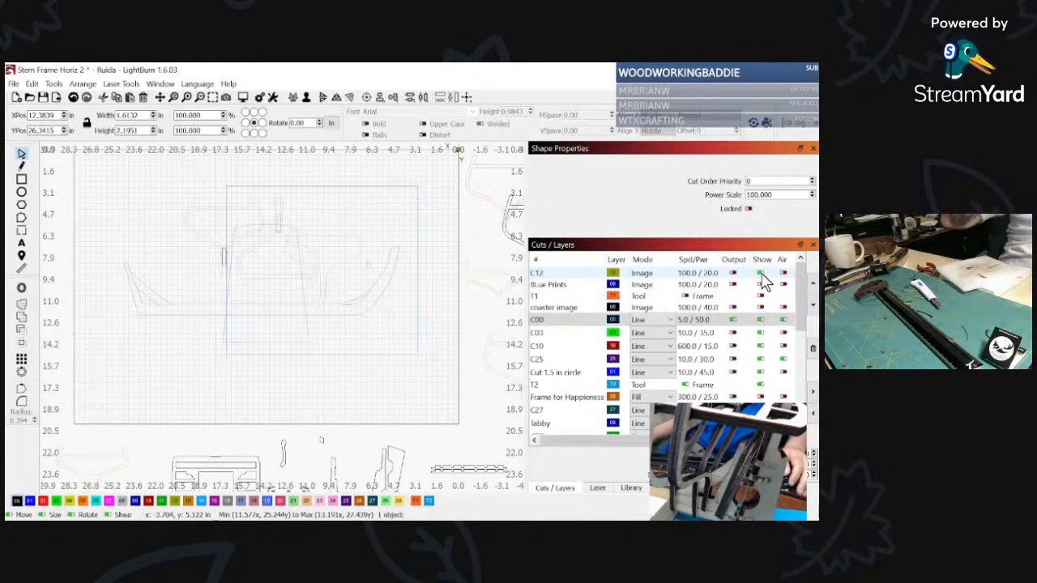
{"action": "left_click", "coordinate": [759, 307]}
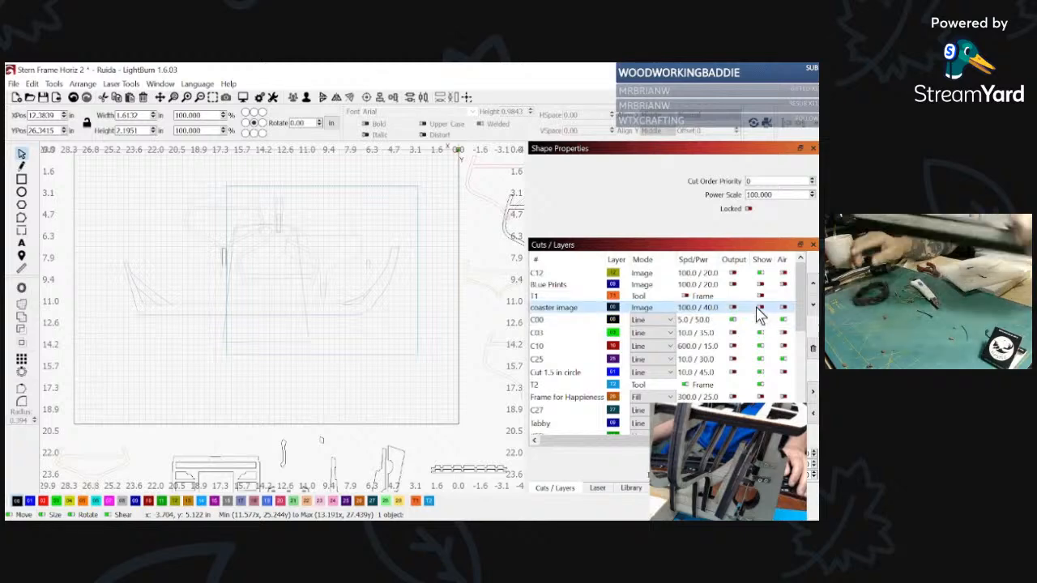
{"action": "scroll", "coordinate": [759, 314], "scroll_direction": "down", "scroll_amount": 10}
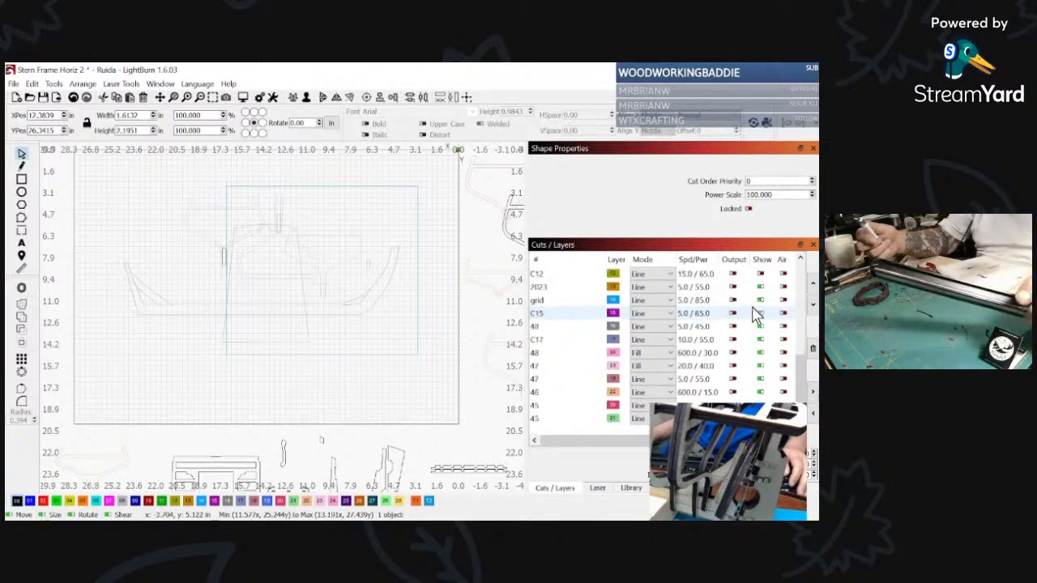
Step: Move the grouped strut parts from below the bed onto its lower left area
{"action": "scroll", "coordinate": [312, 389], "scroll_direction": "down", "scroll_amount": 3}
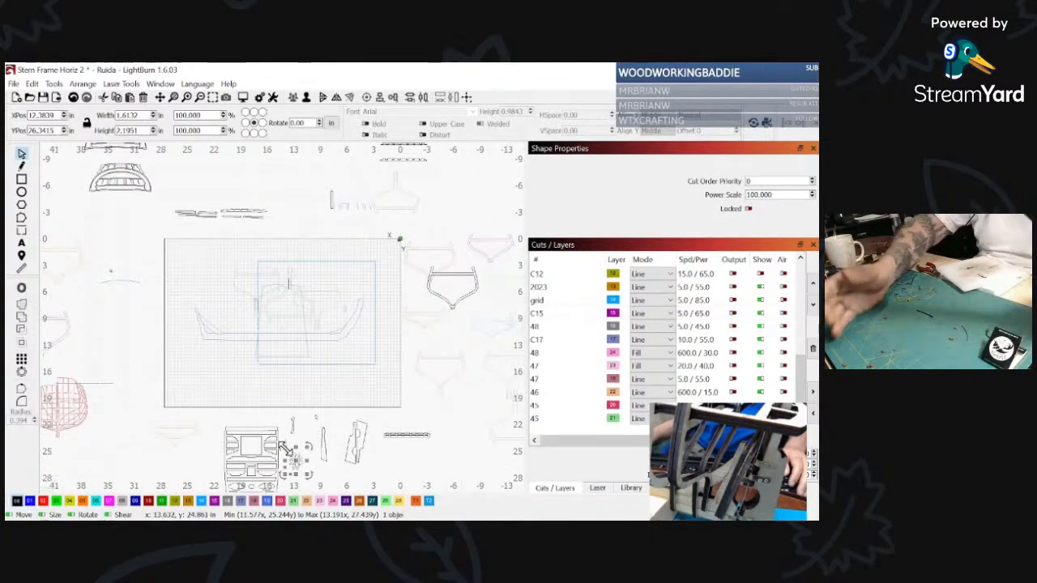
{"action": "left_click_drag", "start_coordinate": [299, 452], "coordinate": [221, 378]}
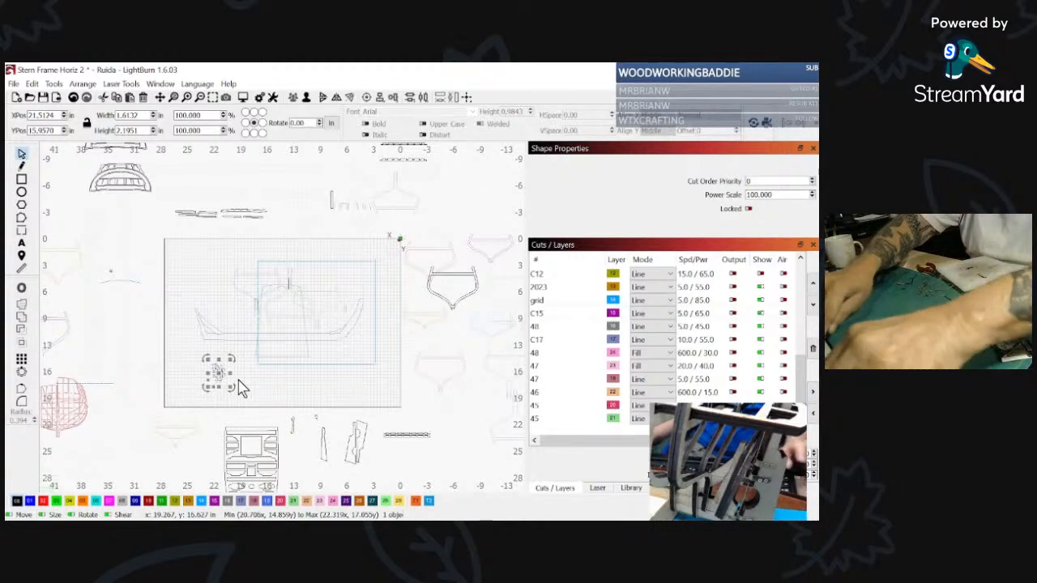
Step: Select the blue rectangle and the reference drawings over the bed and move them together well above the work area
{"action": "left_click", "coordinate": [376, 351]}
{"action": "scroll", "coordinate": [377, 351], "scroll_direction": "up", "scroll_amount": 1}
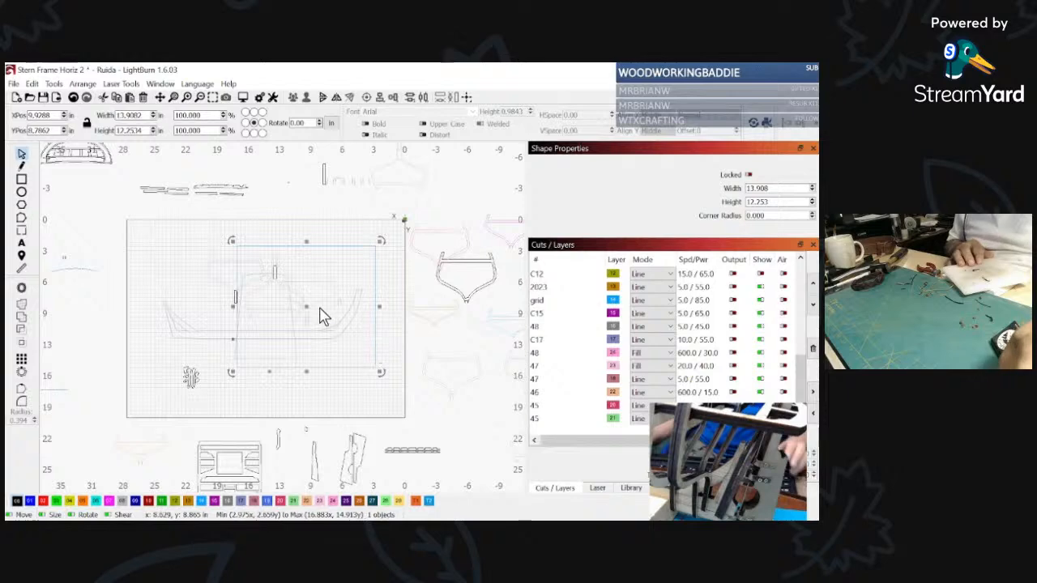
{"action": "left_click", "coordinate": [404, 362]}
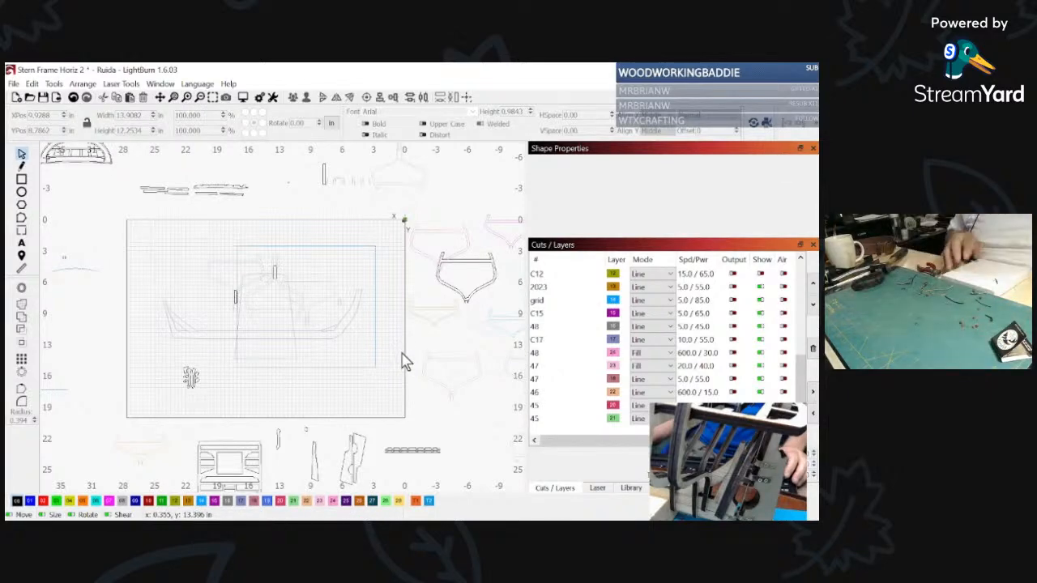
{"action": "left_click_drag", "start_coordinate": [300, 358], "coordinate": [145, 240]}
{"action": "scroll", "coordinate": [324, 364], "scroll_direction": "down", "scroll_amount": 3}
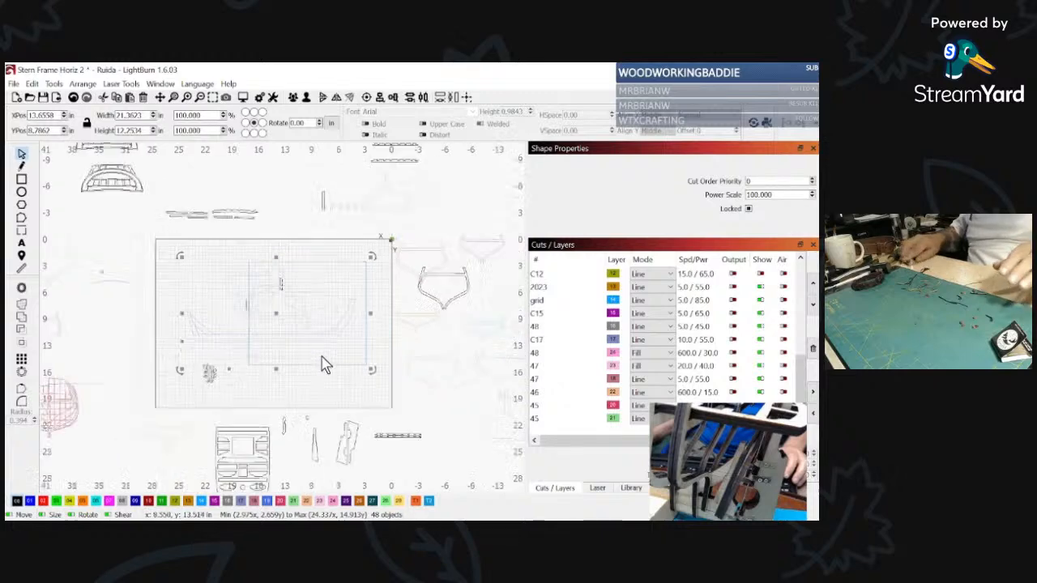
{"action": "left_click_drag", "start_coordinate": [309, 354], "coordinate": [277, 228]}
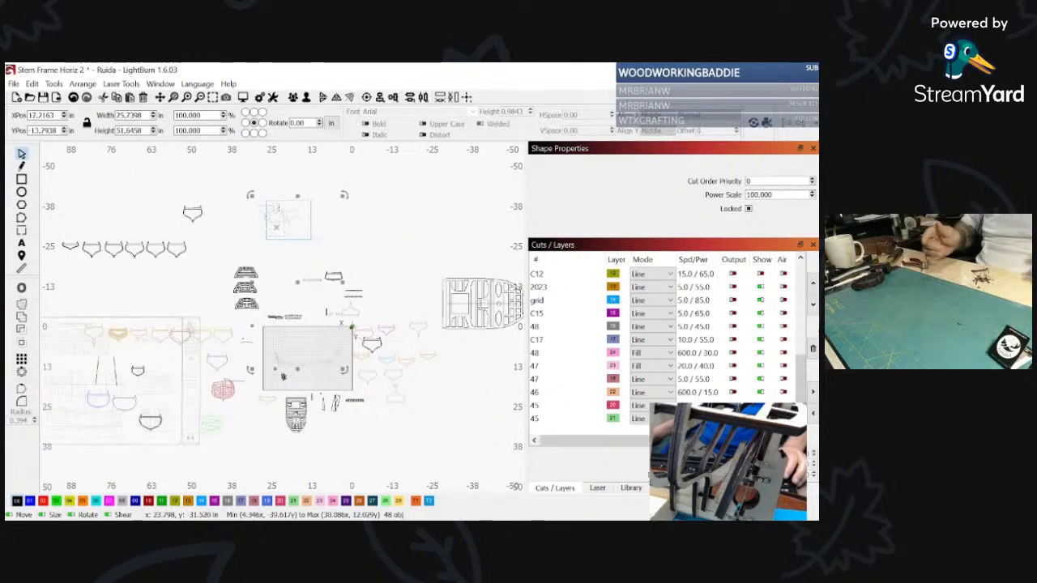
Step: Select the locked keel profile drawings remaining on the bed and hide their Tabby layer
{"action": "left_click", "coordinate": [318, 366]}
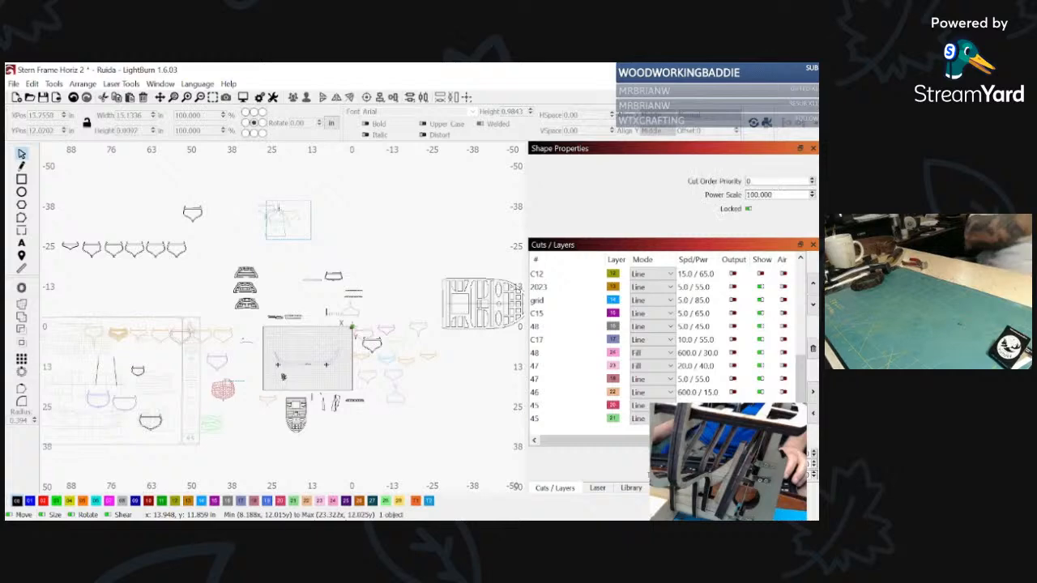
{"action": "left_click", "coordinate": [343, 365]}
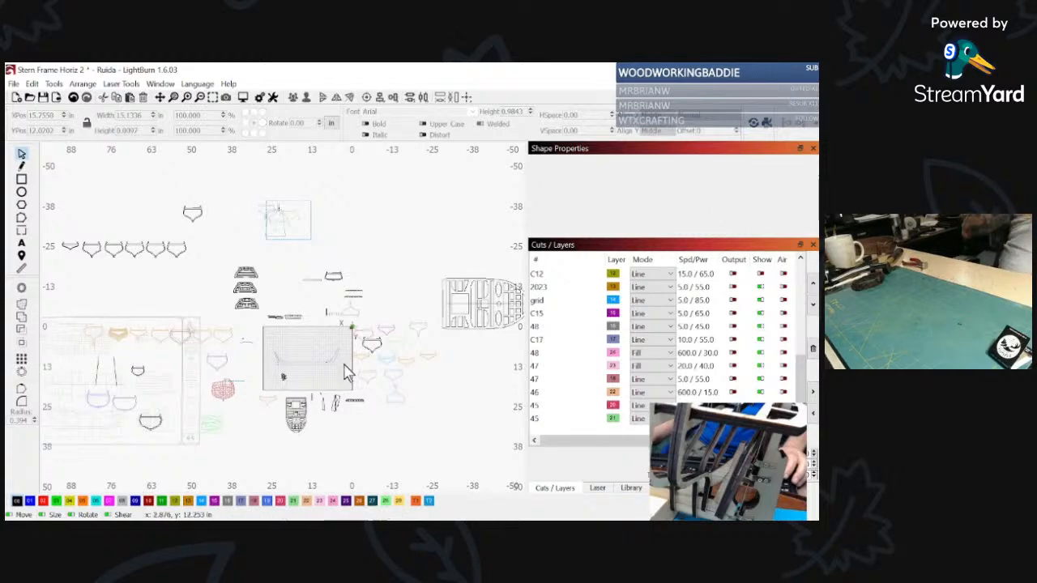
{"action": "left_click", "coordinate": [271, 356]}
{"action": "scroll", "coordinate": [279, 358], "scroll_direction": "up", "scroll_amount": 6}
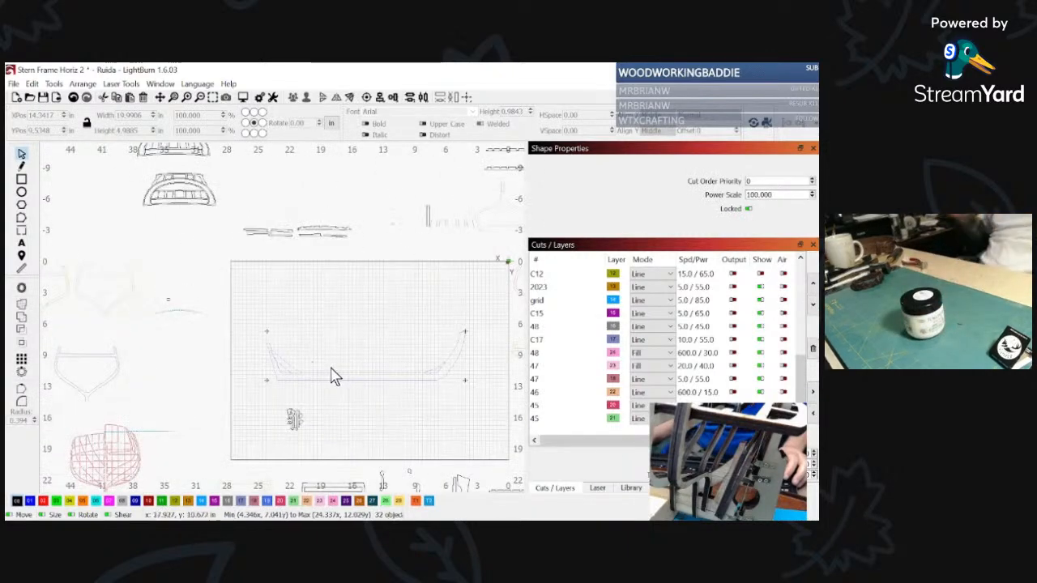
{"action": "left_click", "coordinate": [415, 412]}
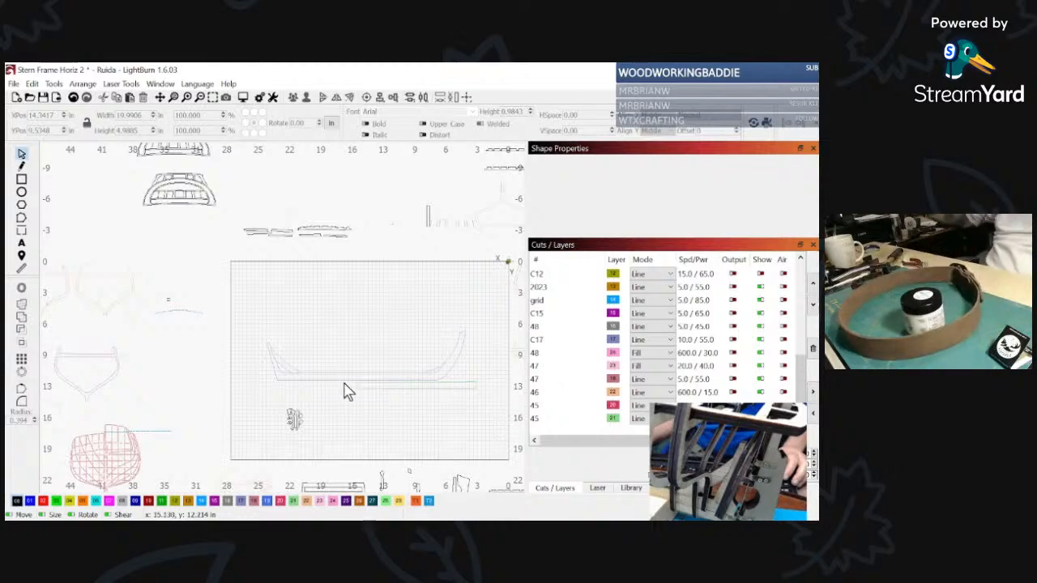
{"action": "left_click", "coordinate": [275, 345]}
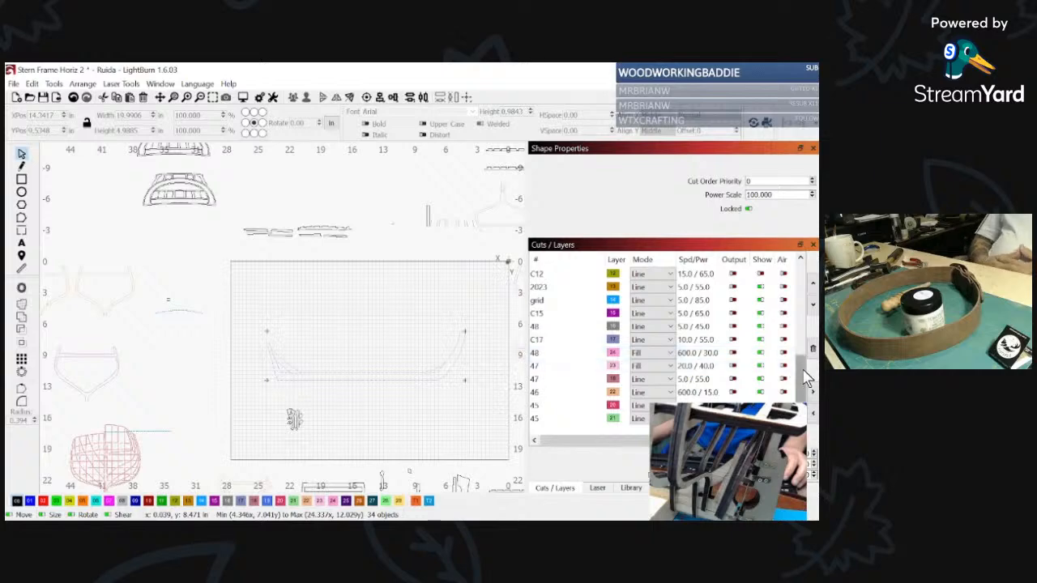
{"action": "scroll", "coordinate": [798, 359], "scroll_direction": "up", "scroll_amount": 3}
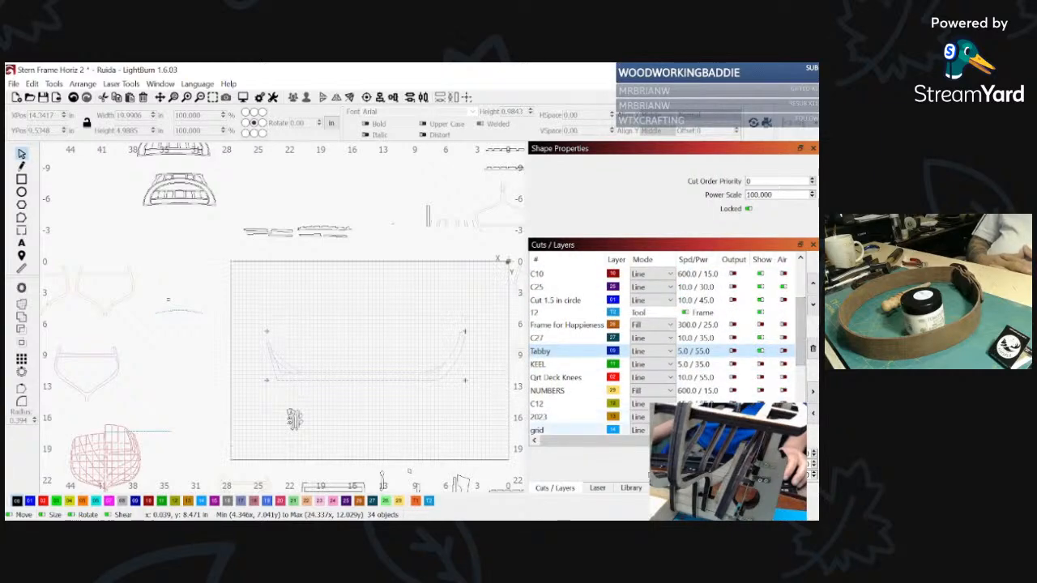
{"action": "left_click", "coordinate": [760, 430]}
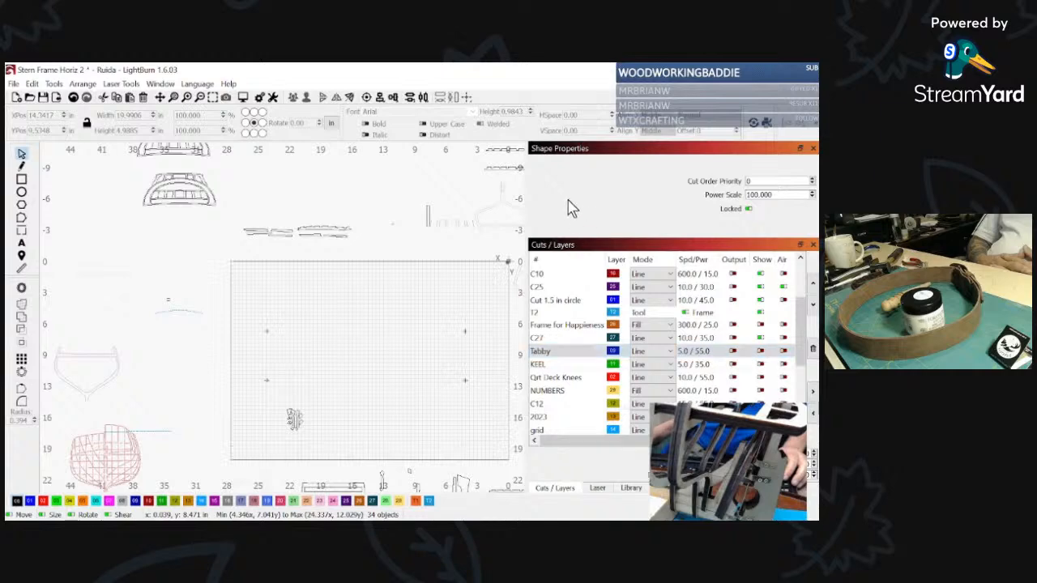
{"action": "left_click", "coordinate": [761, 337]}
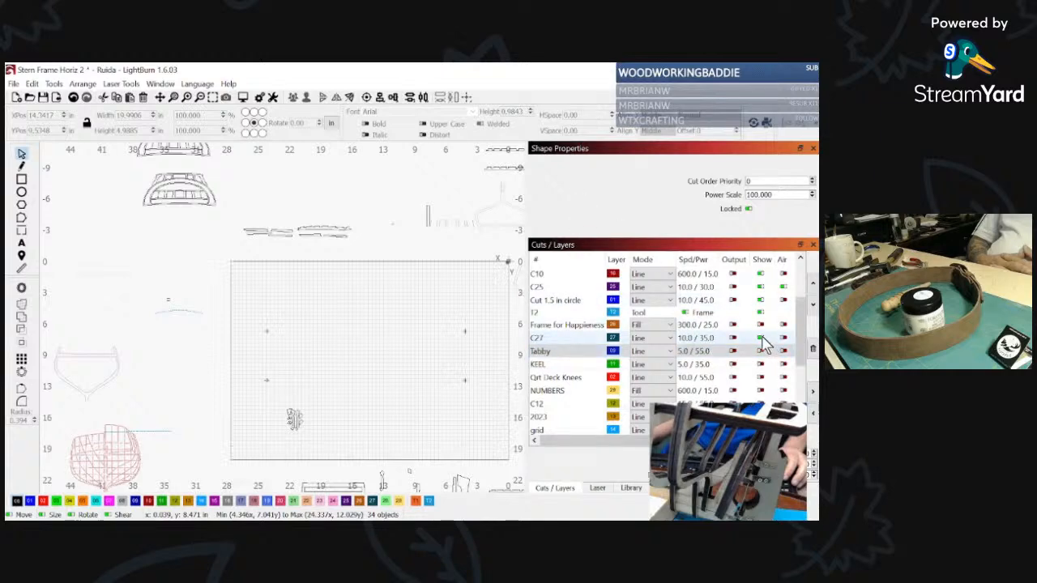
{"action": "left_click", "coordinate": [761, 338]}
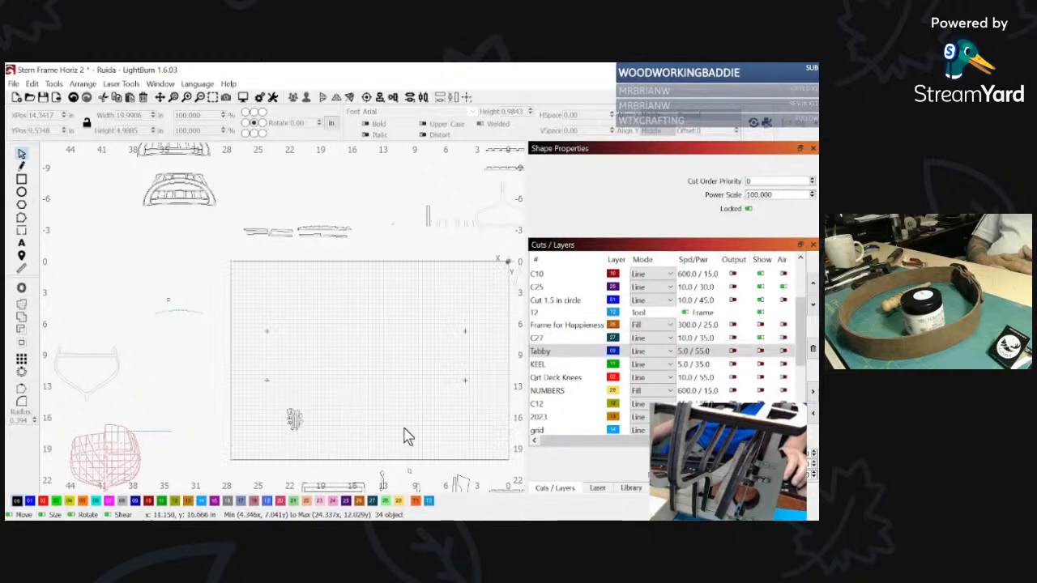
Step: Move the grouped strut parts to the middle of the empty bed
{"action": "scroll", "coordinate": [354, 409], "scroll_direction": "down", "scroll_amount": 3}
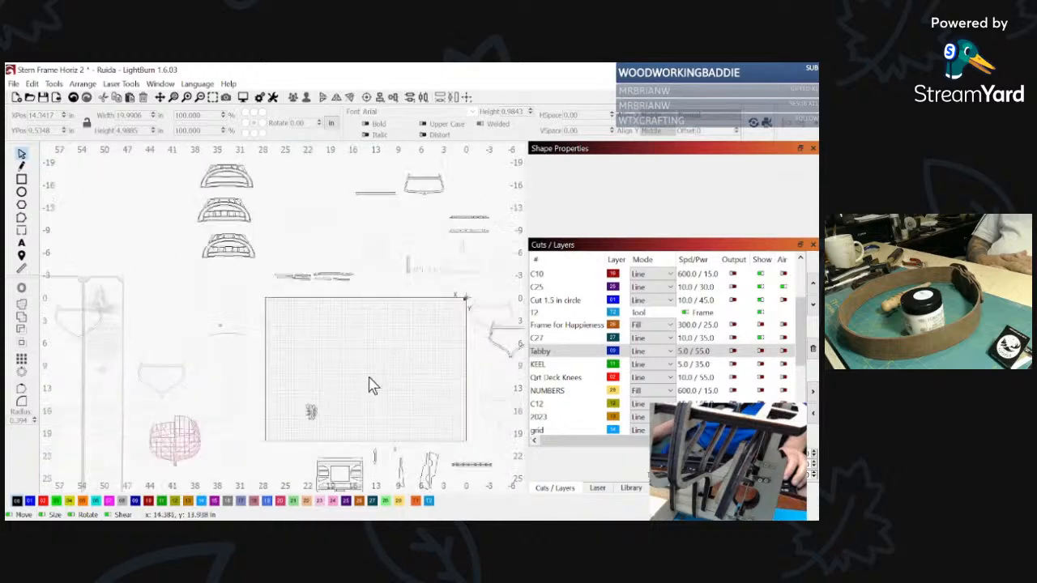
{"action": "middle_click_drag", "start_coordinate": [435, 392], "coordinate": [359, 390]}
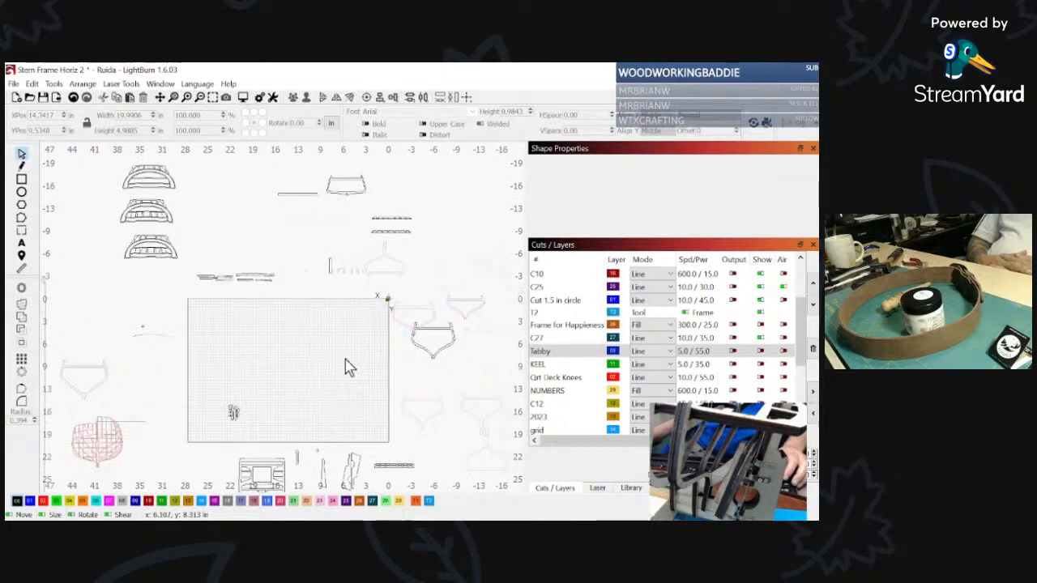
{"action": "left_click_drag", "start_coordinate": [203, 396], "coordinate": [291, 367]}
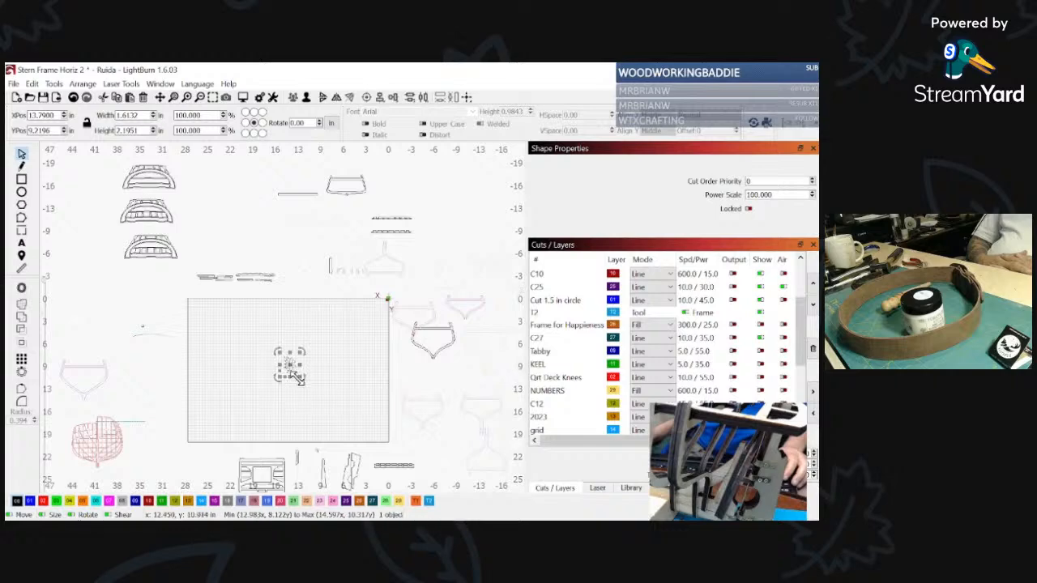
{"action": "scroll", "coordinate": [297, 377], "scroll_direction": "up", "scroll_amount": 8}
{"action": "left_click", "coordinate": [357, 377]}
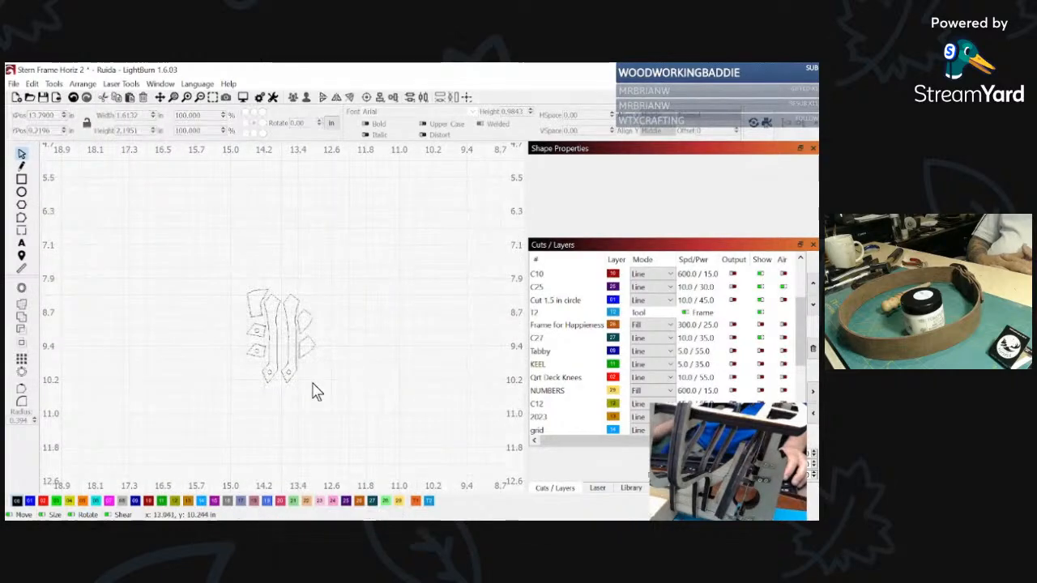
{"action": "scroll", "coordinate": [314, 394], "scroll_direction": "up", "scroll_amount": 2}
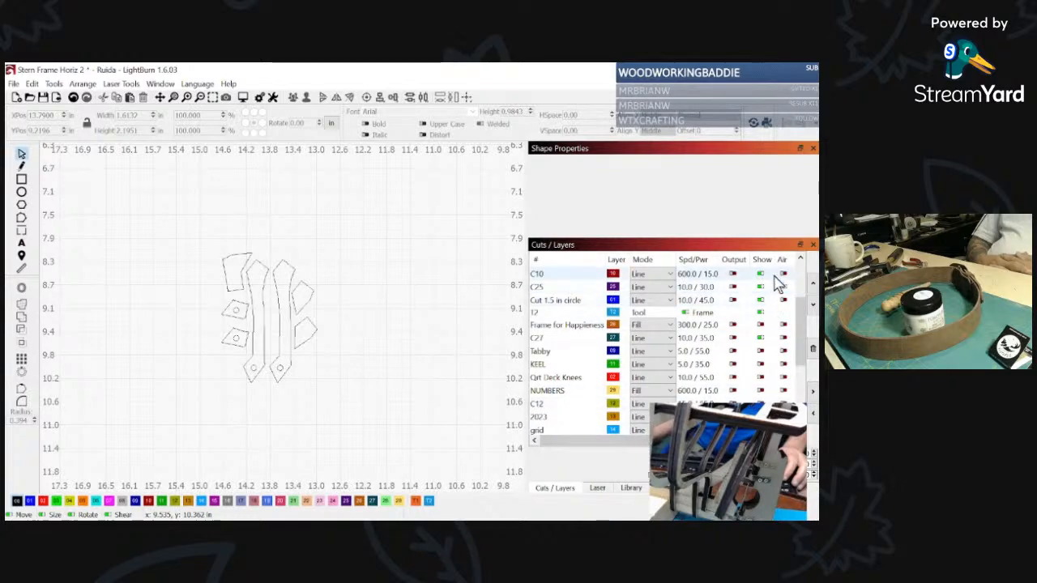
Step: Review the output and visibility settings in the layer list, toggling the C00 layer's visibility off and on
{"action": "mouse_move", "coordinate": [800, 311]}
{"action": "left_mouse_down"}
{"action": "mouse_move", "coordinate": [801, 410]}
{"action": "mouse_move", "coordinate": [798, 303]}
{"action": "left_mouse_up"}
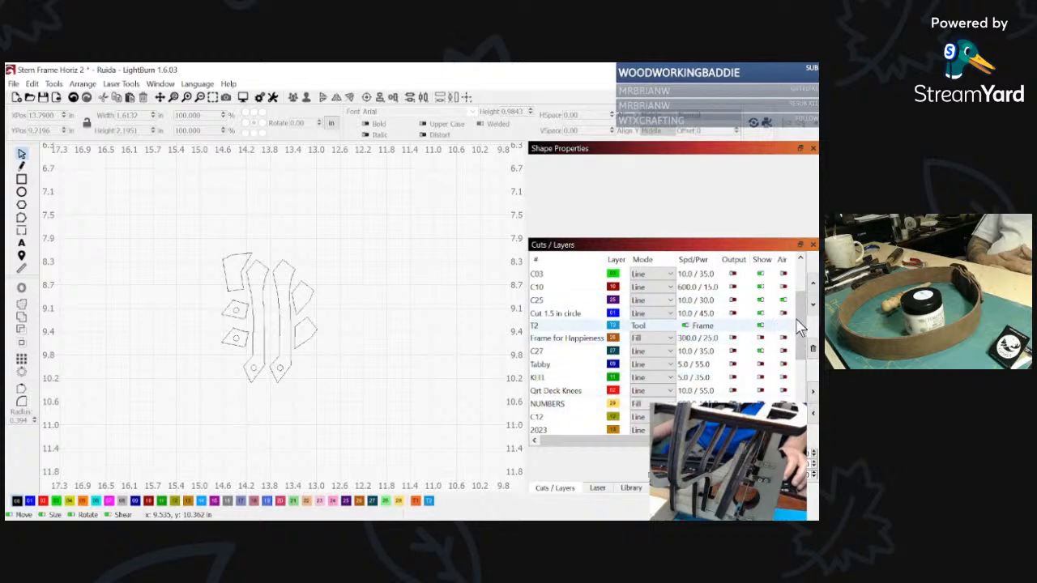
{"action": "left_click_drag", "start_coordinate": [799, 318], "coordinate": [794, 294]}
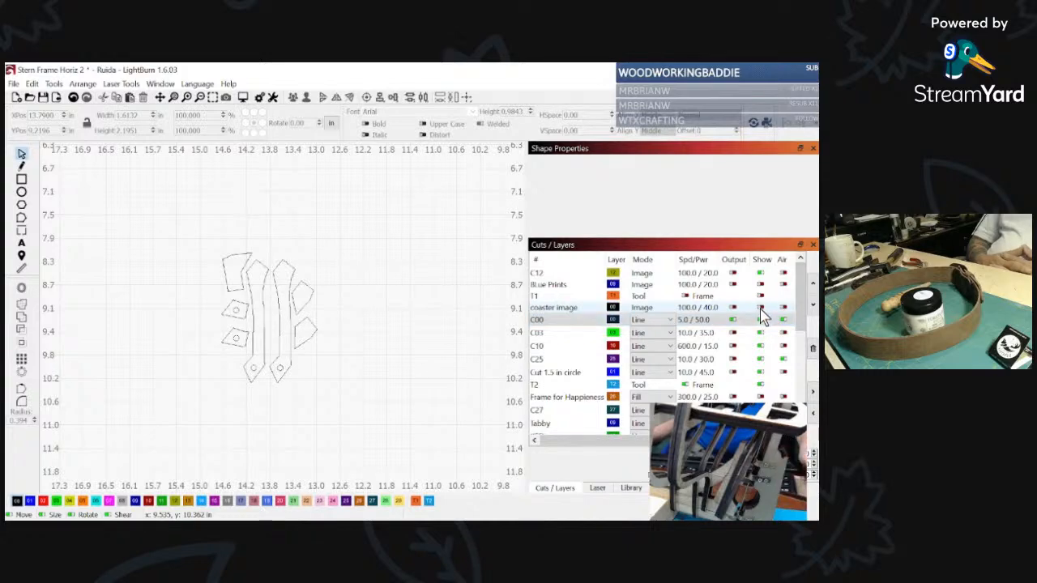
{"action": "left_click", "coordinate": [734, 321]}
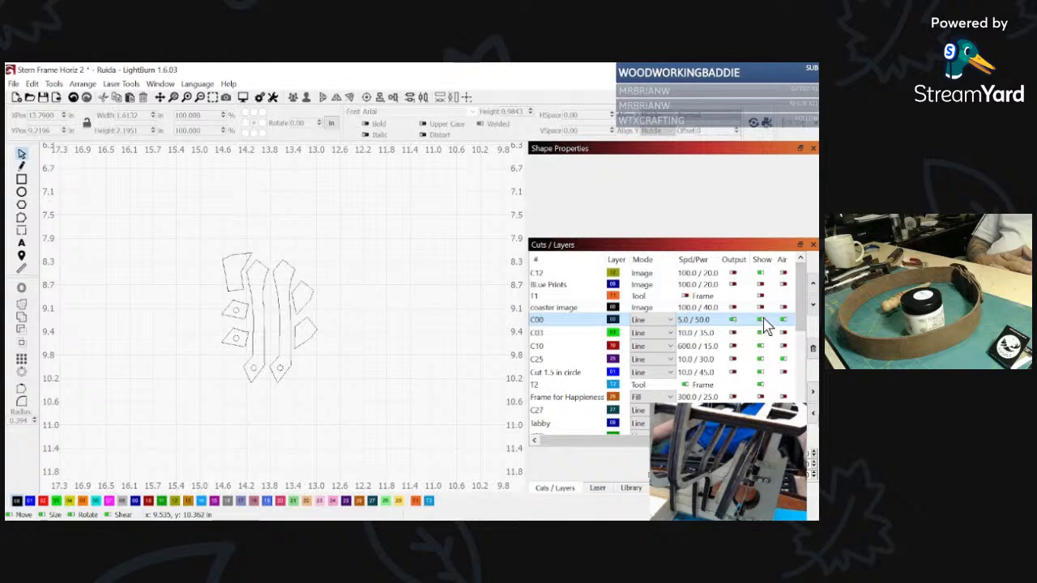
{"action": "left_click", "coordinate": [762, 320]}
{"action": "left_click", "coordinate": [762, 320]}
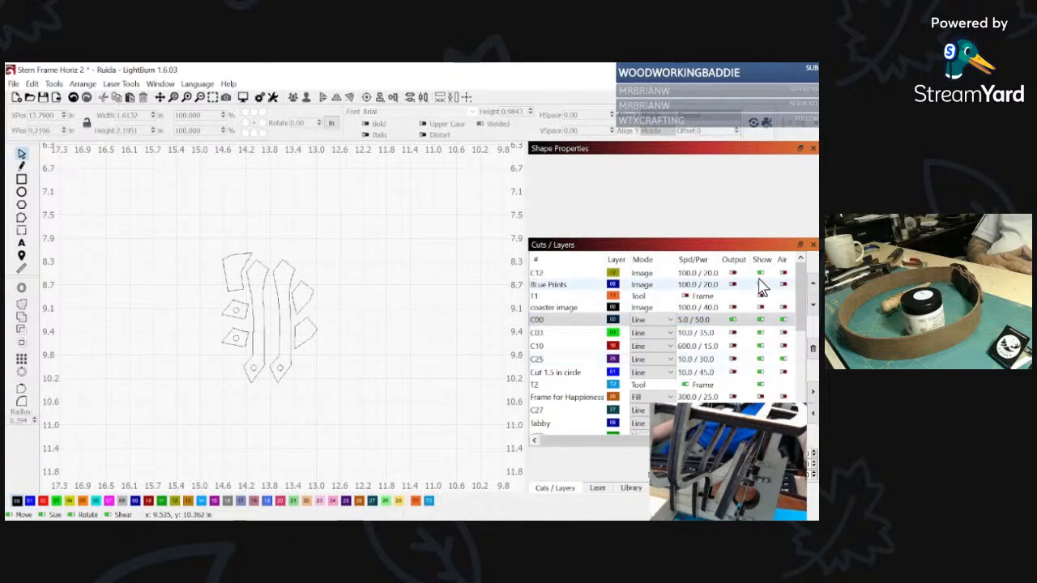
{"action": "mouse_move", "coordinate": [802, 301]}
{"action": "left_mouse_down"}
{"action": "mouse_move", "coordinate": [803, 391]}
{"action": "mouse_move", "coordinate": [801, 293]}
{"action": "left_mouse_up"}
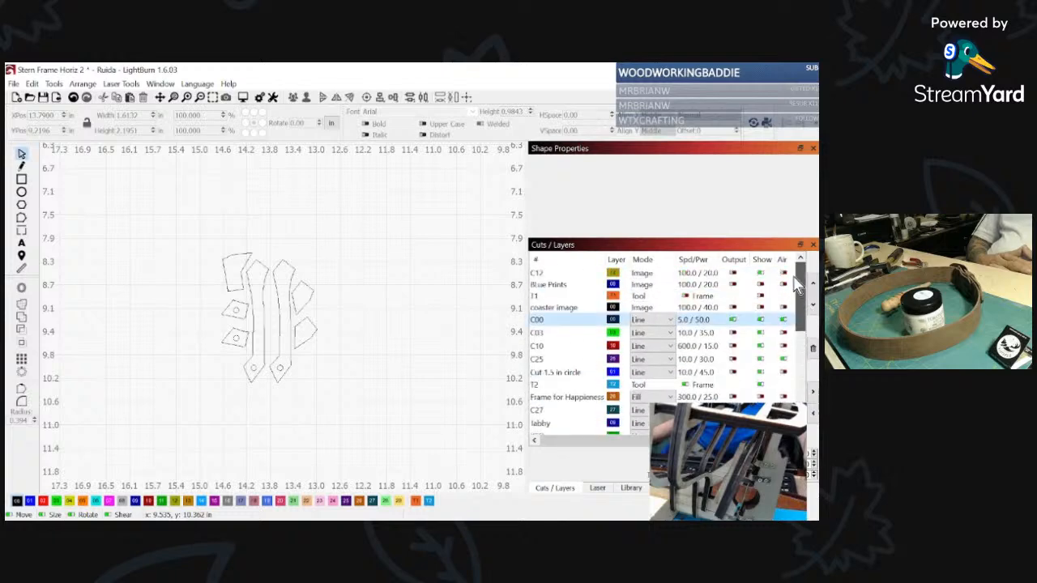
Step: Send the strut parts job to the Ruida laser controller under the file name STERN FR
{"action": "left_click", "coordinate": [599, 489]}
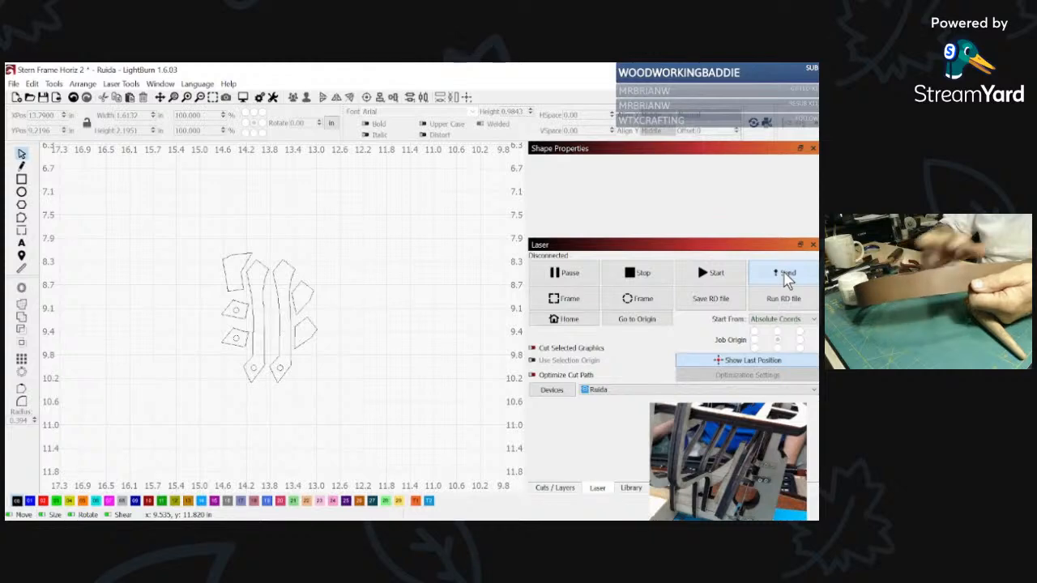
{"action": "left_click", "coordinate": [787, 276]}
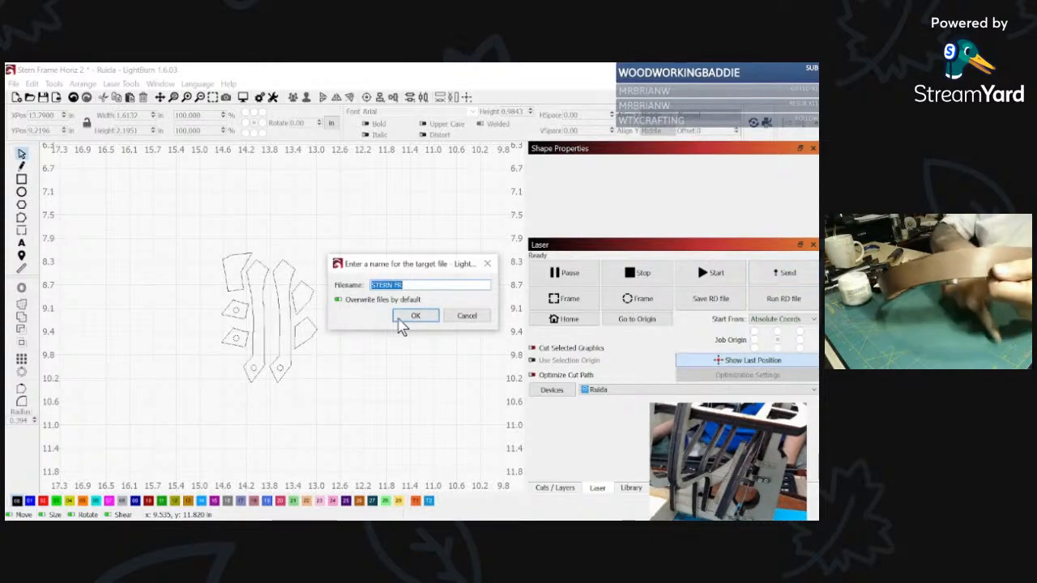
{"action": "left_click", "coordinate": [400, 318]}
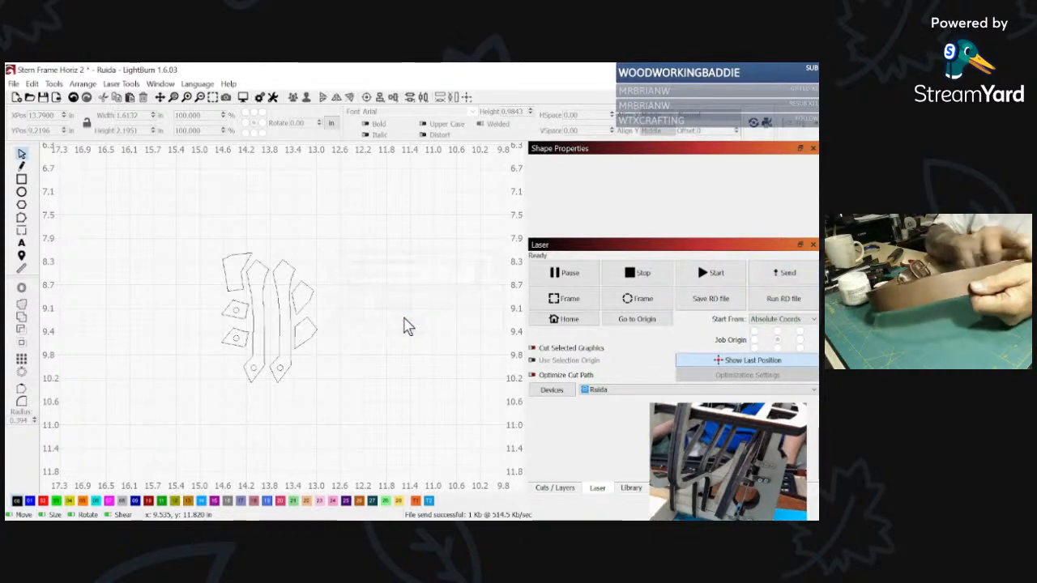
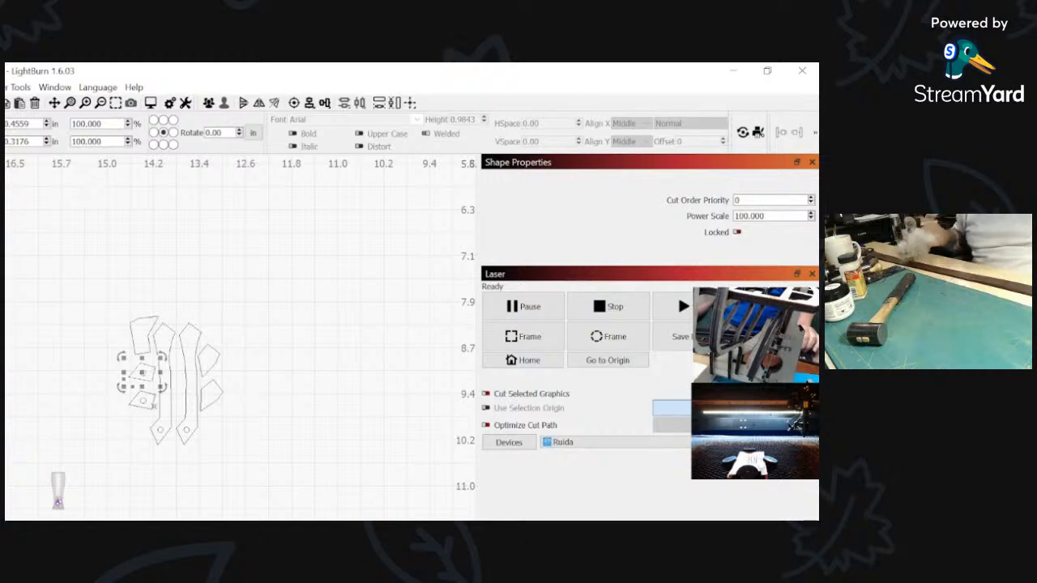
{"action": "key", "text": "Escape"}
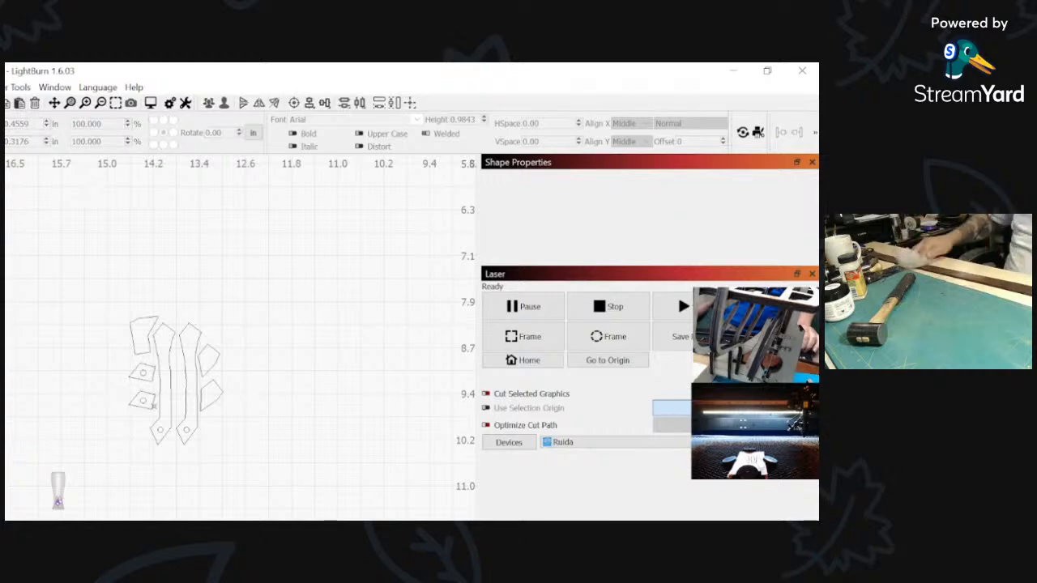
{"action": "left_click", "coordinate": [142, 400]}
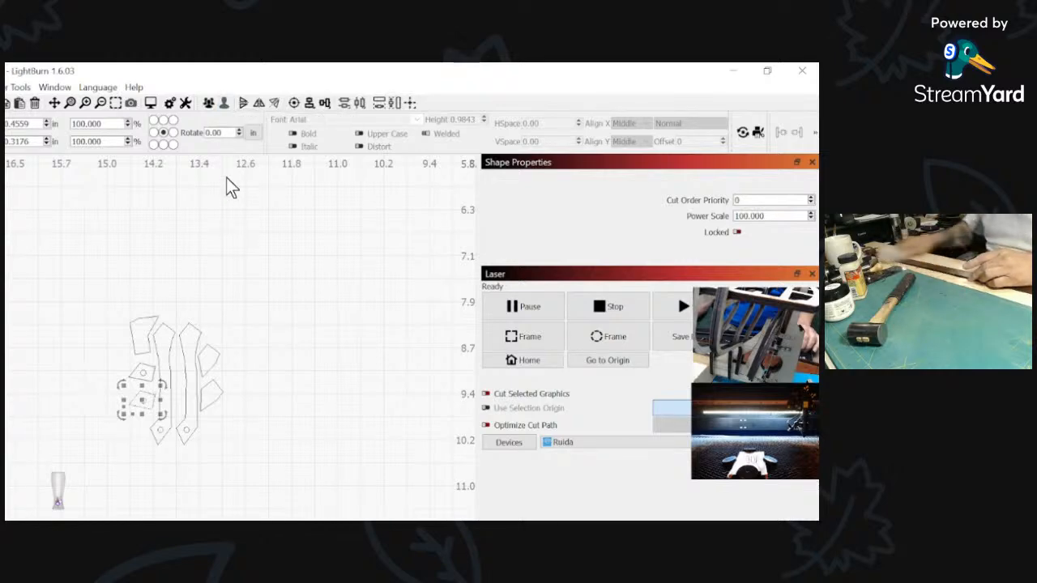
{"action": "left_click", "coordinate": [230, 249]}
{"action": "left_click", "coordinate": [143, 371]}
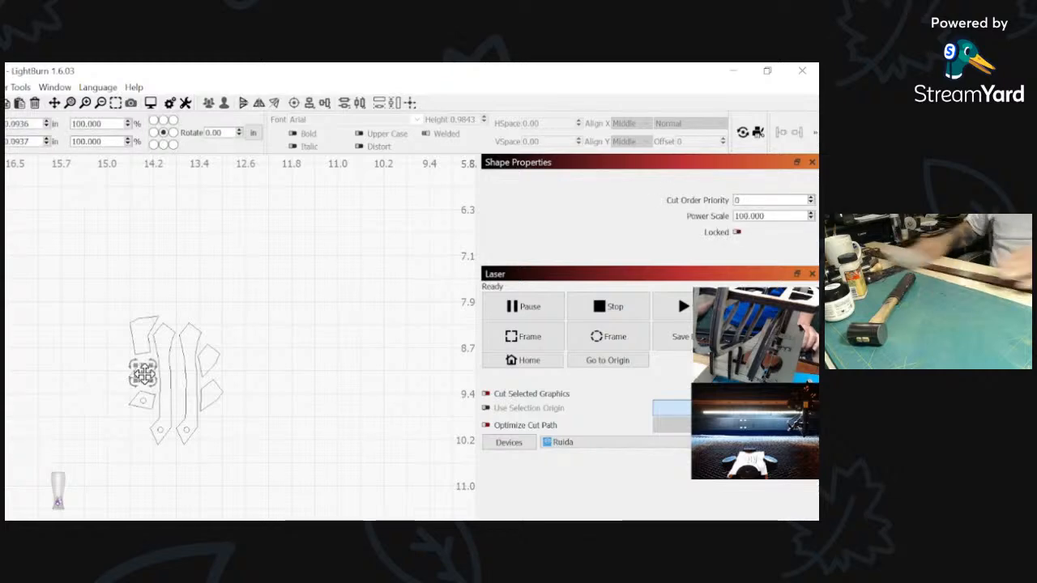
{"action": "left_click", "coordinate": [91, 396]}
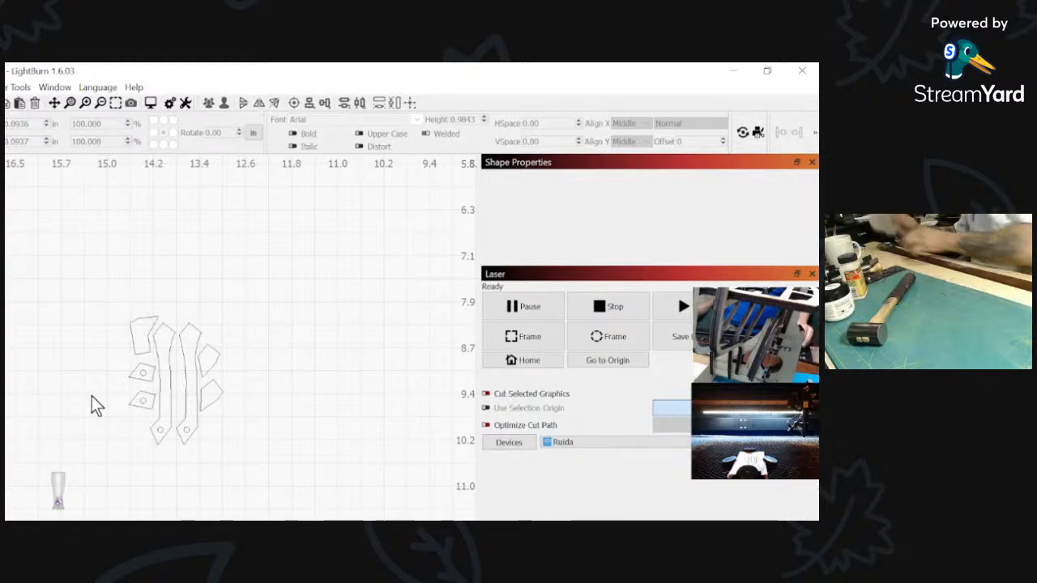
{"action": "key", "text": "ctrl+z"}
{"action": "key", "text": "ctrl+z"}
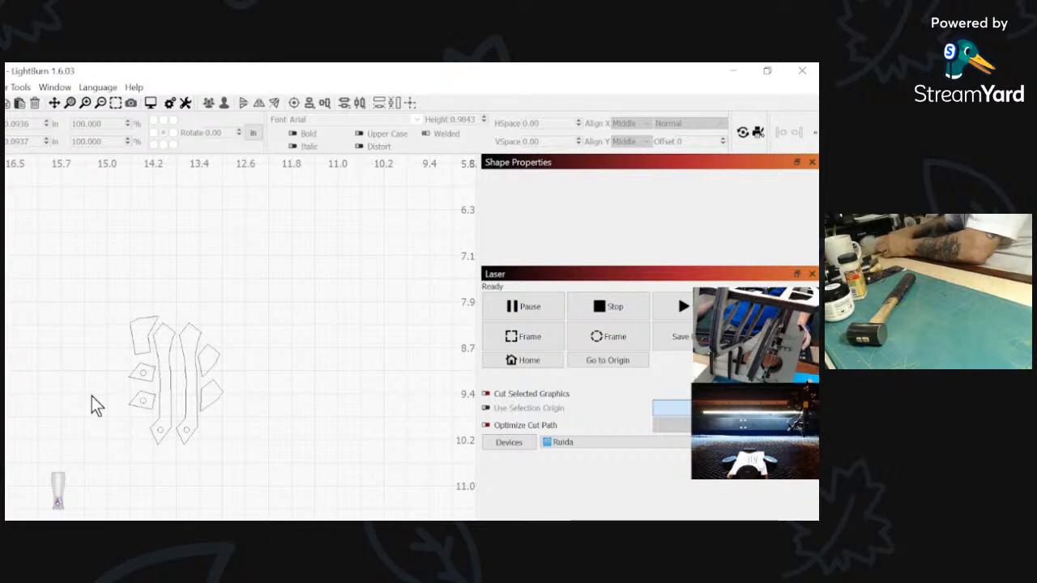
Step: Duplicate the whole nest of strut parts and place the copy in the free area below the bed
{"action": "left_click_drag", "start_coordinate": [110, 302], "coordinate": [247, 469]}
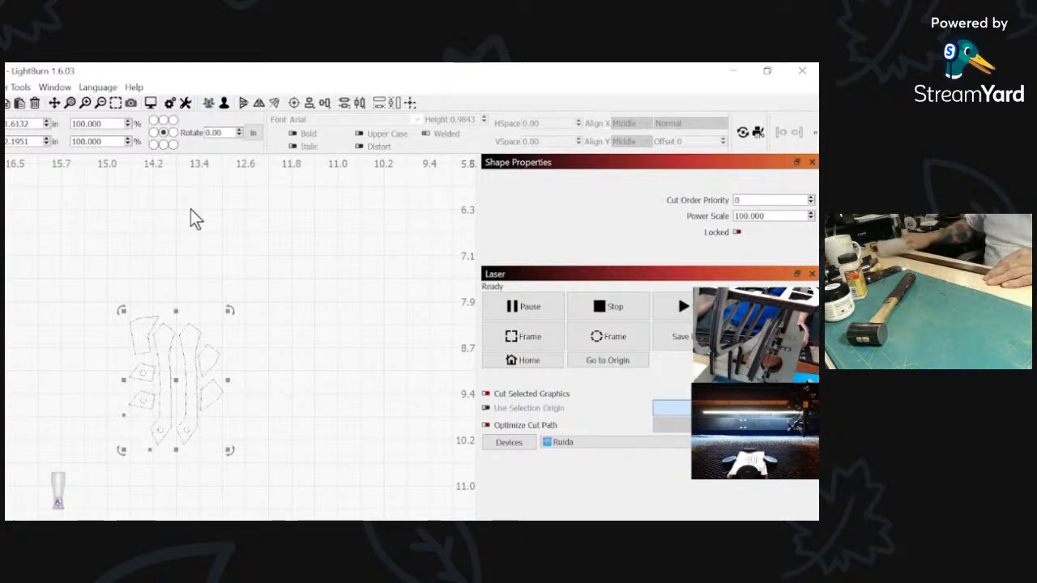
{"action": "scroll", "coordinate": [192, 259], "scroll_direction": "down", "scroll_amount": 5}
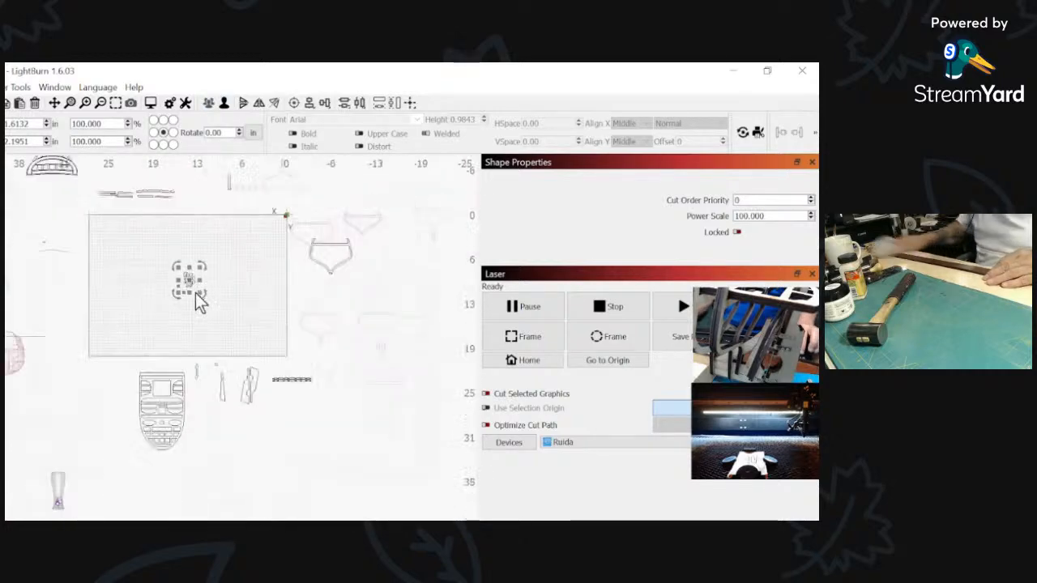
{"action": "left_click", "coordinate": [197, 335]}
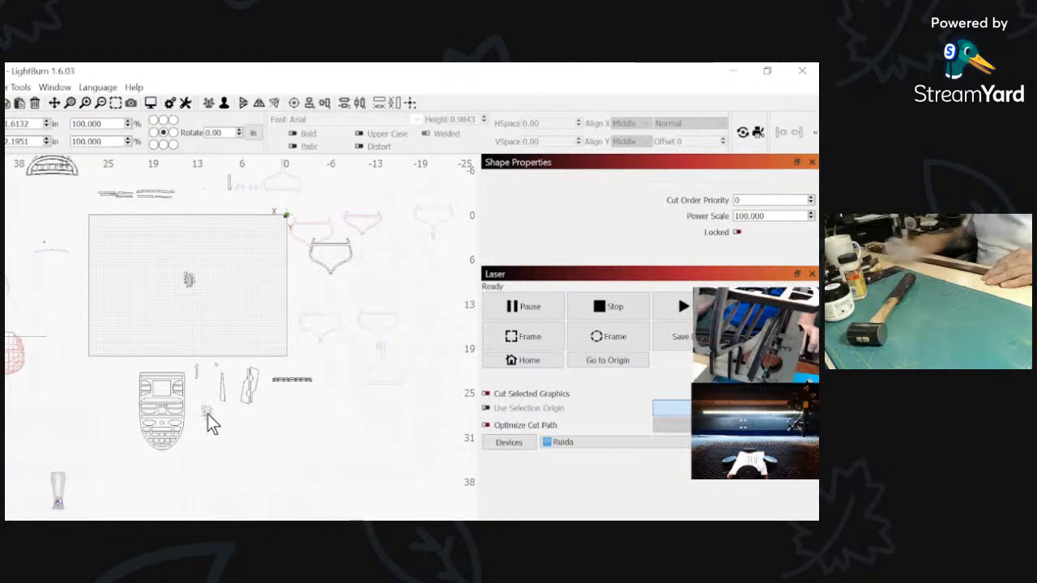
{"action": "left_click", "coordinate": [201, 399]}
{"action": "scroll", "coordinate": [201, 399], "scroll_direction": "up", "scroll_amount": 6}
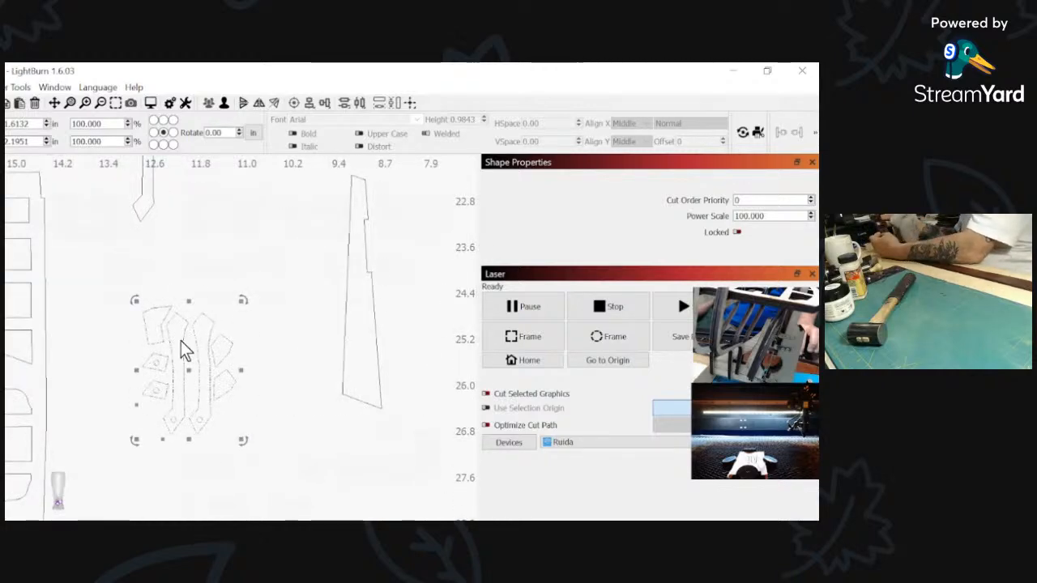
{"action": "left_click", "coordinate": [299, 340]}
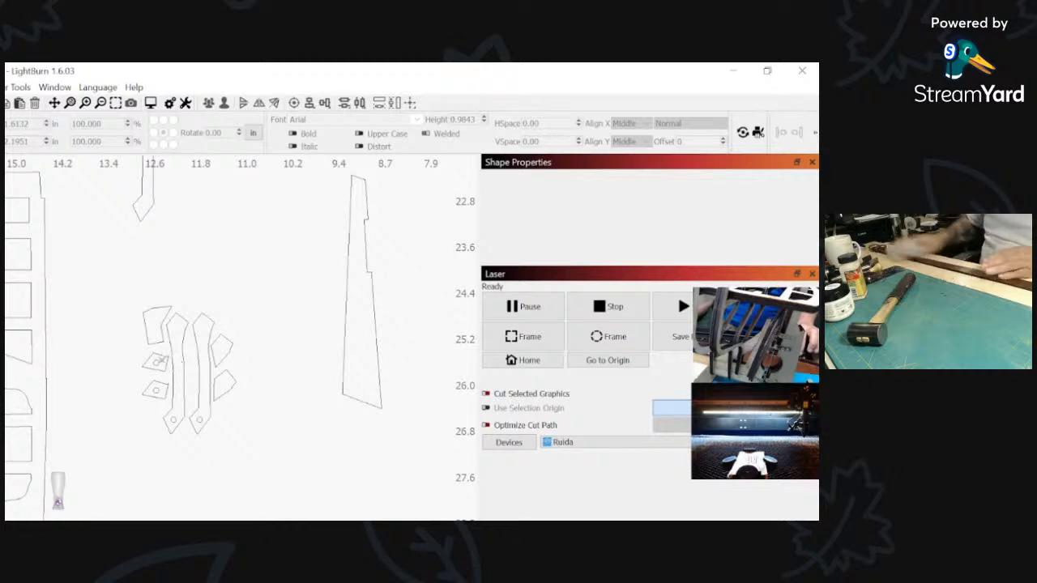
Step: Select all the nested strut parts on the bed and ungroup them
{"action": "scroll", "coordinate": [259, 324], "scroll_direction": "down", "scroll_amount": 5}
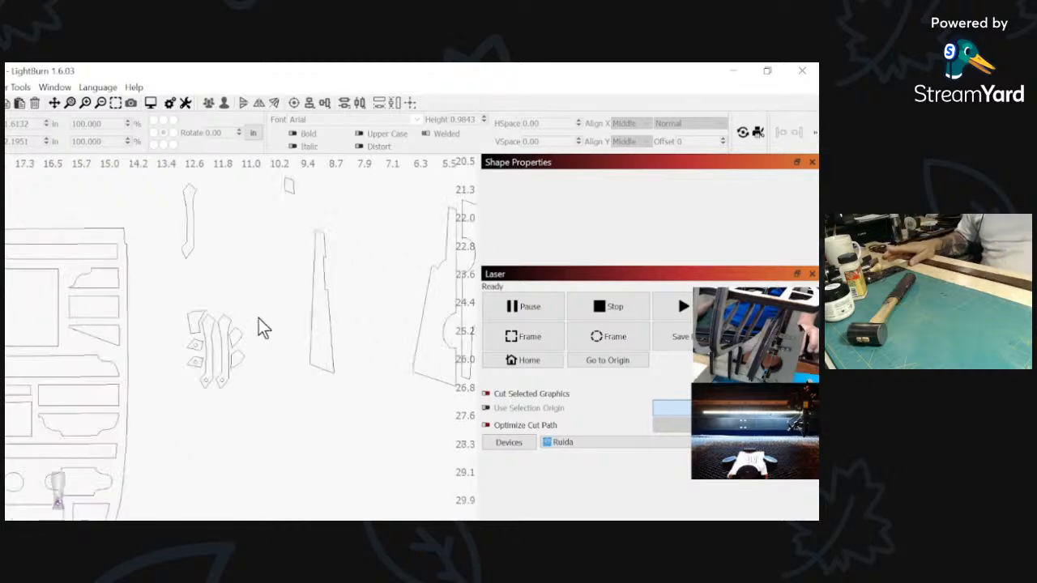
{"action": "scroll", "coordinate": [252, 242], "scroll_direction": "down", "scroll_amount": 1}
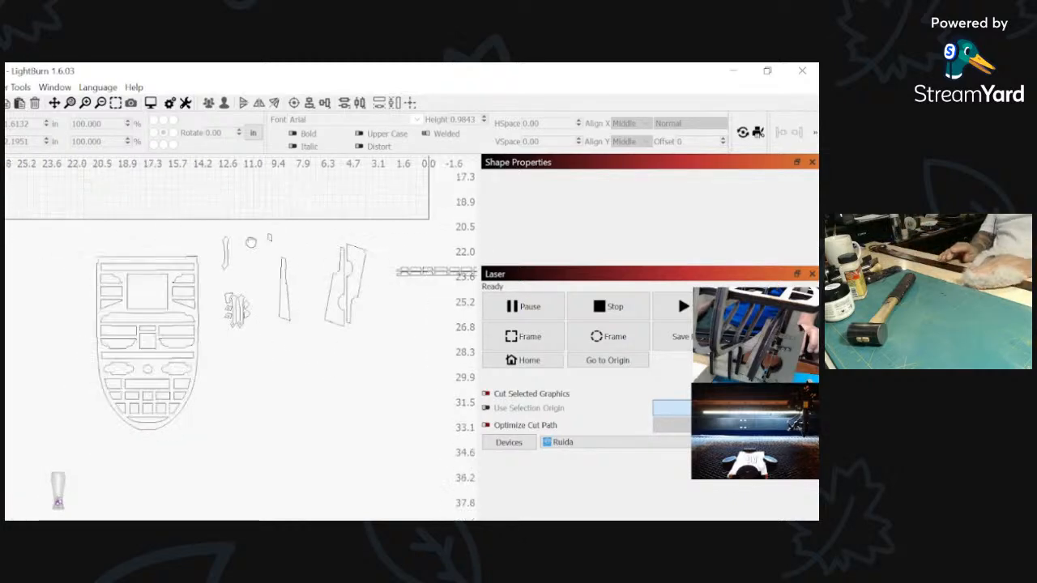
{"action": "middle_click_drag", "start_coordinate": [252, 241], "coordinate": [233, 369]}
{"action": "scroll", "coordinate": [190, 185], "scroll_direction": "up", "scroll_amount": 3}
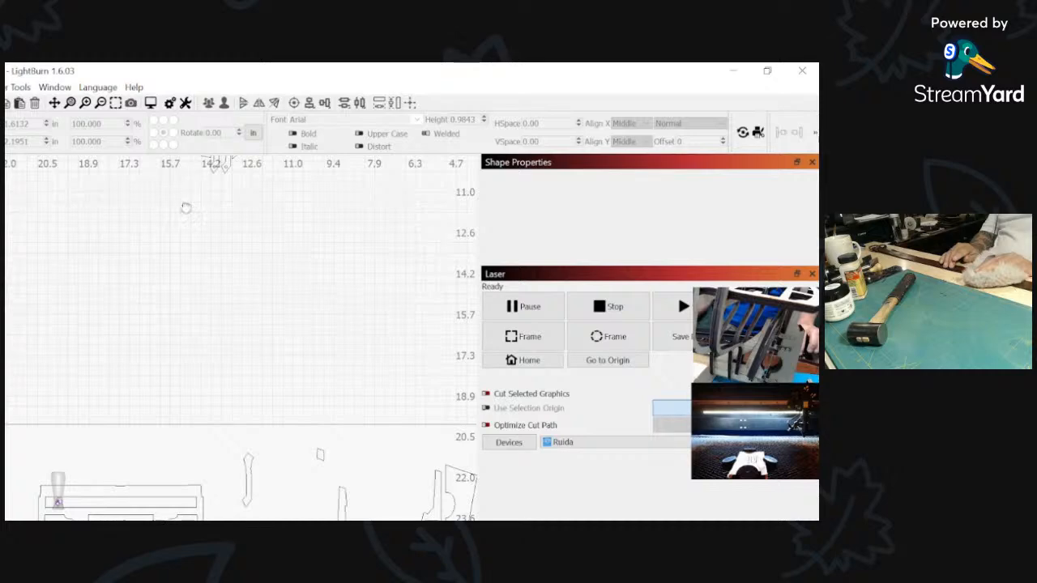
{"action": "middle_click_drag", "start_coordinate": [185, 207], "coordinate": [181, 322]}
{"action": "scroll", "coordinate": [181, 322], "scroll_direction": "up", "scroll_amount": 5}
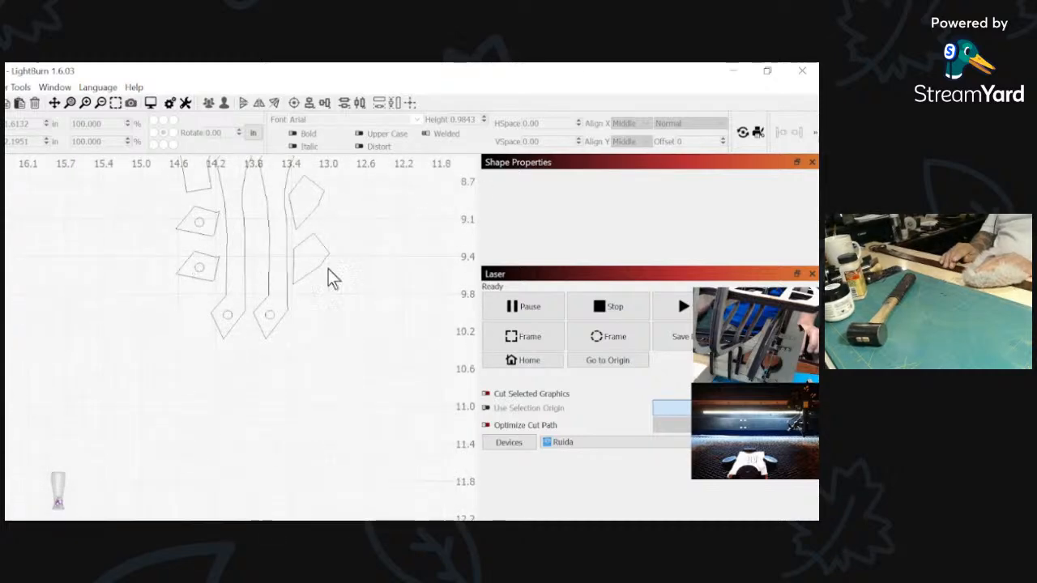
{"action": "scroll", "coordinate": [328, 269], "scroll_direction": "down", "scroll_amount": 1}
{"action": "middle_click_drag", "start_coordinate": [330, 322], "coordinate": [275, 414]}
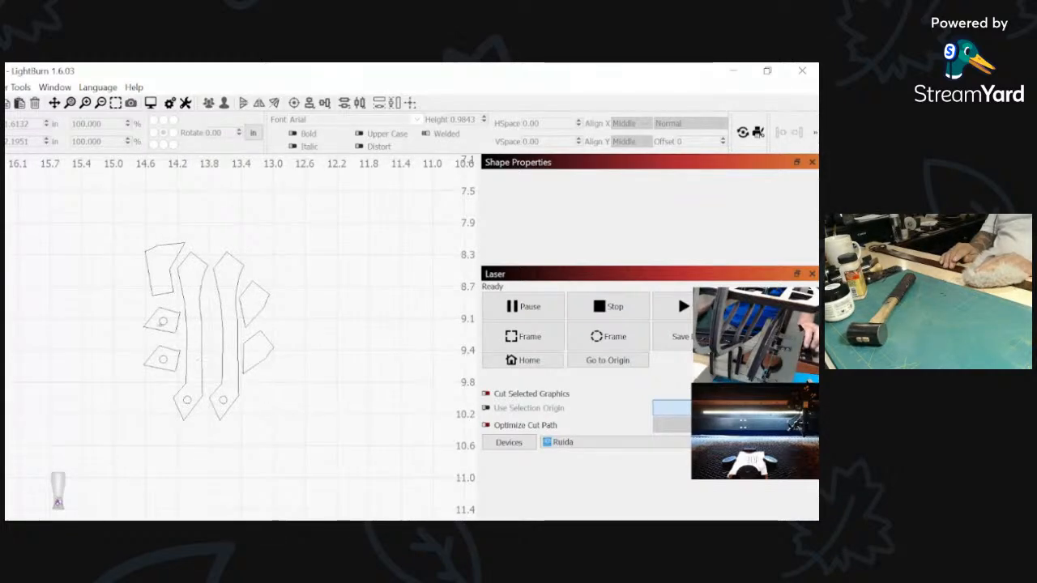
{"action": "key", "text": "ctrl+a"}
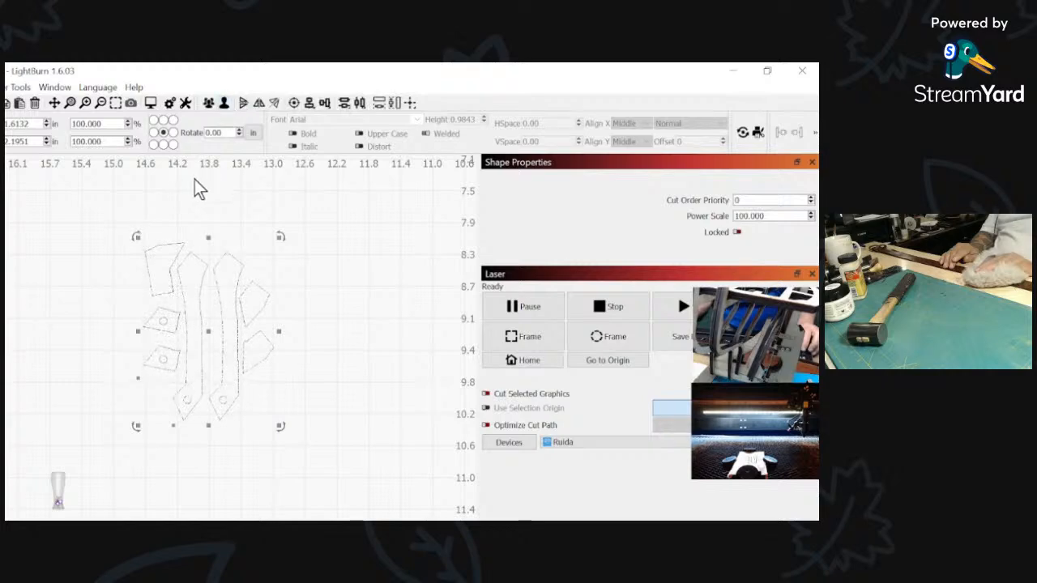
{"action": "left_click", "coordinate": [223, 106]}
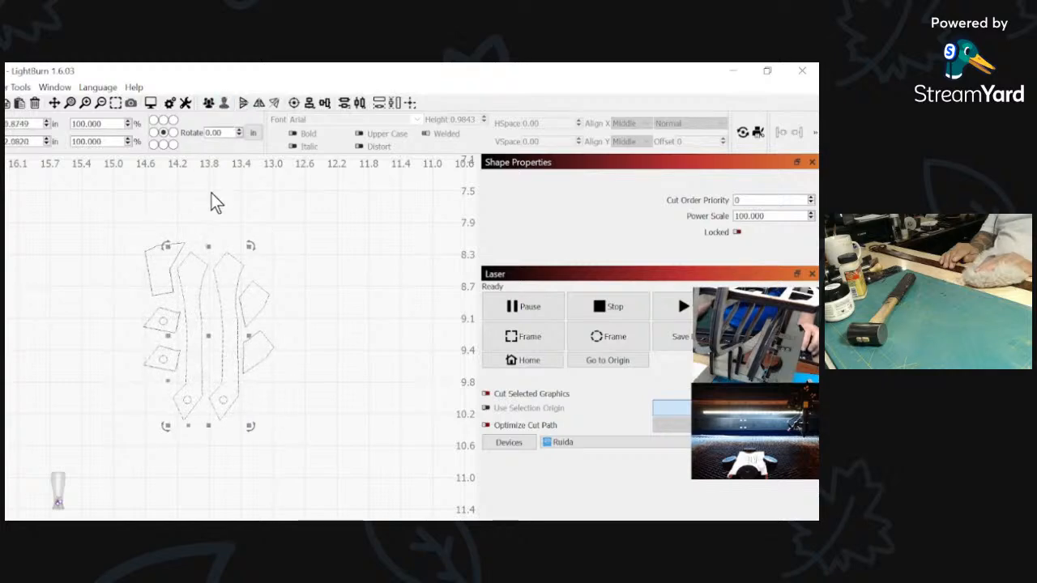
{"action": "left_click", "coordinate": [210, 194]}
Step: Ungroup the two small holed tips on the bed so their holes can be selected separately
{"action": "left_click", "coordinate": [166, 321]}
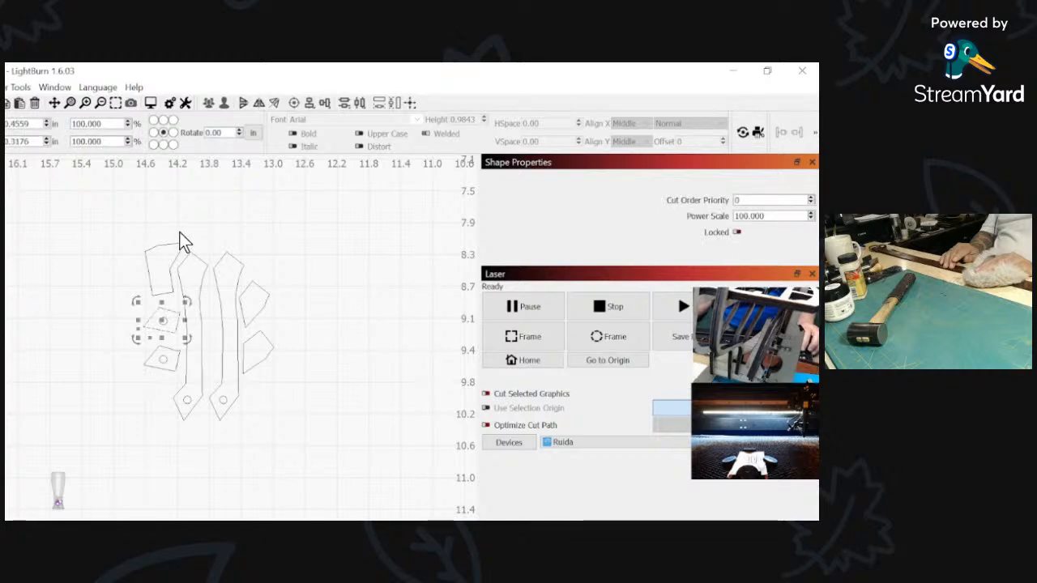
{"action": "left_click", "coordinate": [153, 335]}
{"action": "left_click", "coordinate": [161, 320]}
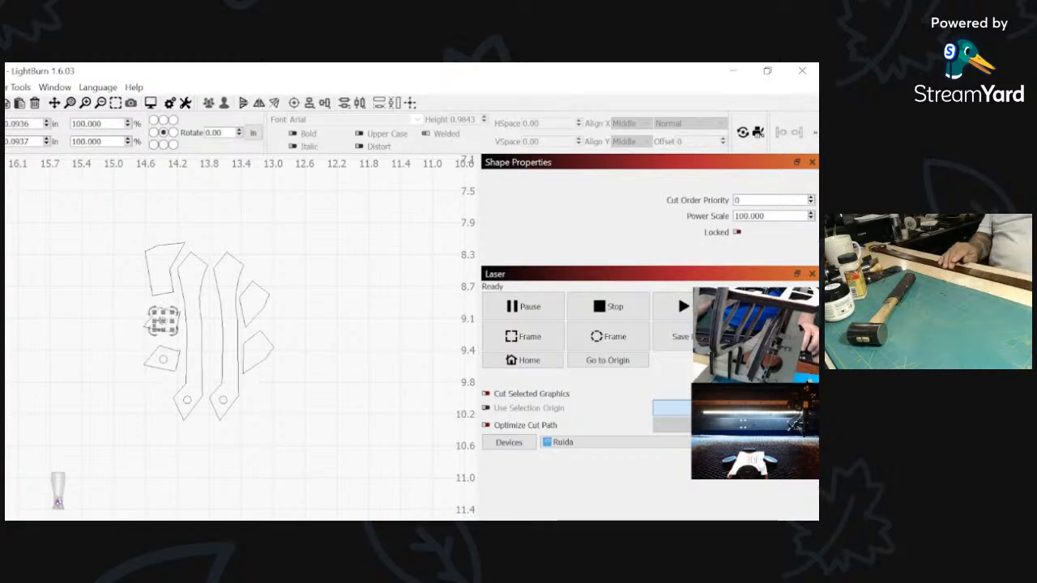
{"action": "left_click", "coordinate": [123, 328]}
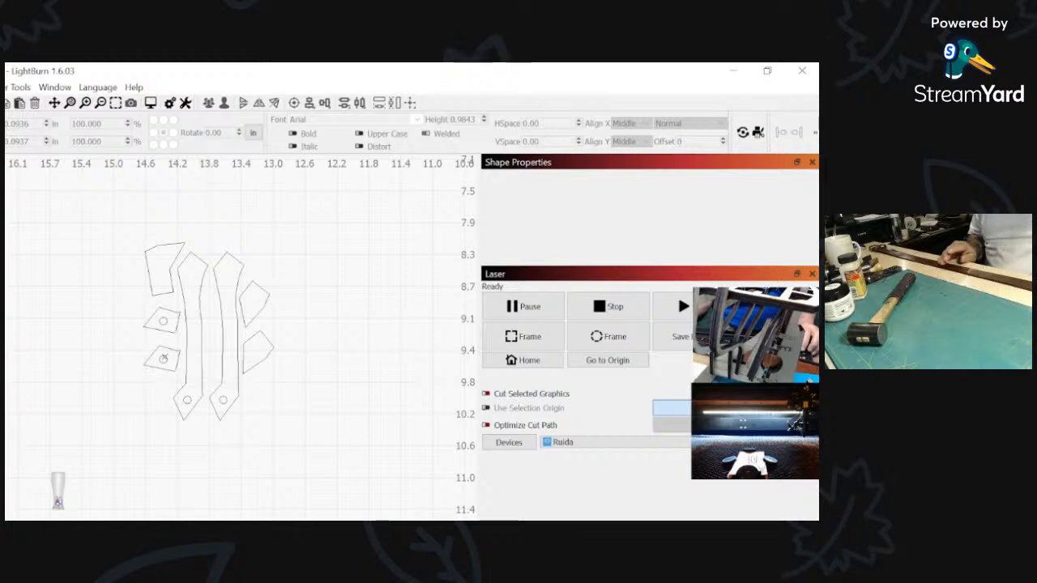
{"action": "left_click", "coordinate": [162, 358]}
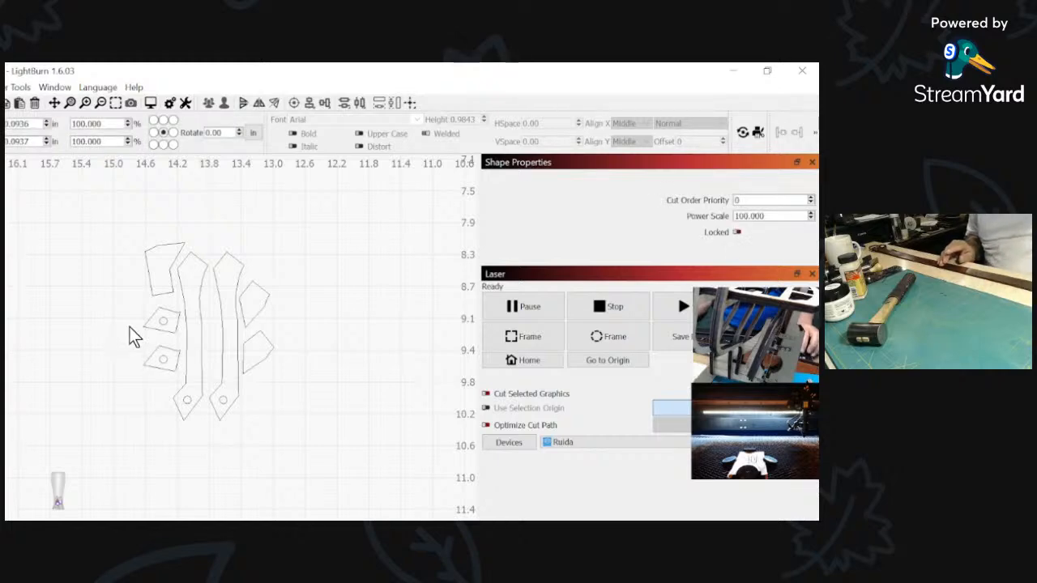
{"action": "left_click", "coordinate": [134, 337]}
Step: Set the hole in the upper small tip to 0.1 in wide and 0.1 in high
{"action": "left_click", "coordinate": [162, 321]}
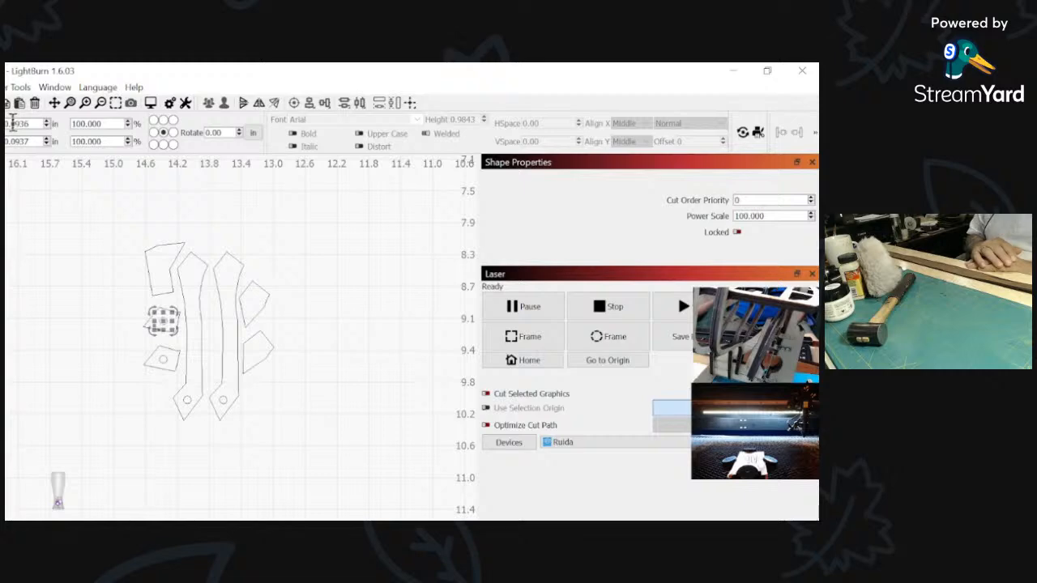
{"action": "double_click", "coordinate": [26, 124]}
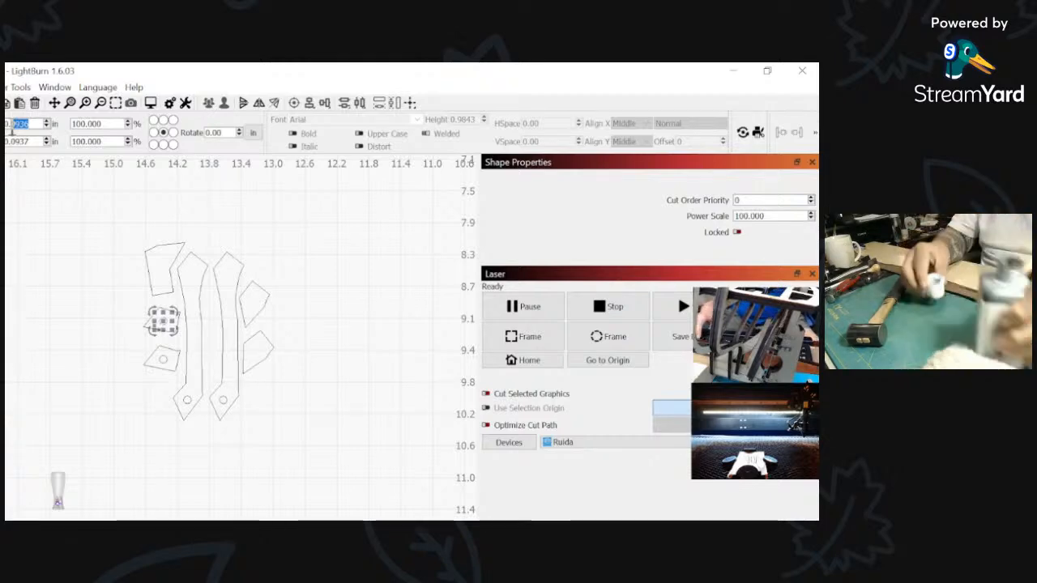
{"action": "type", "text": "1"}
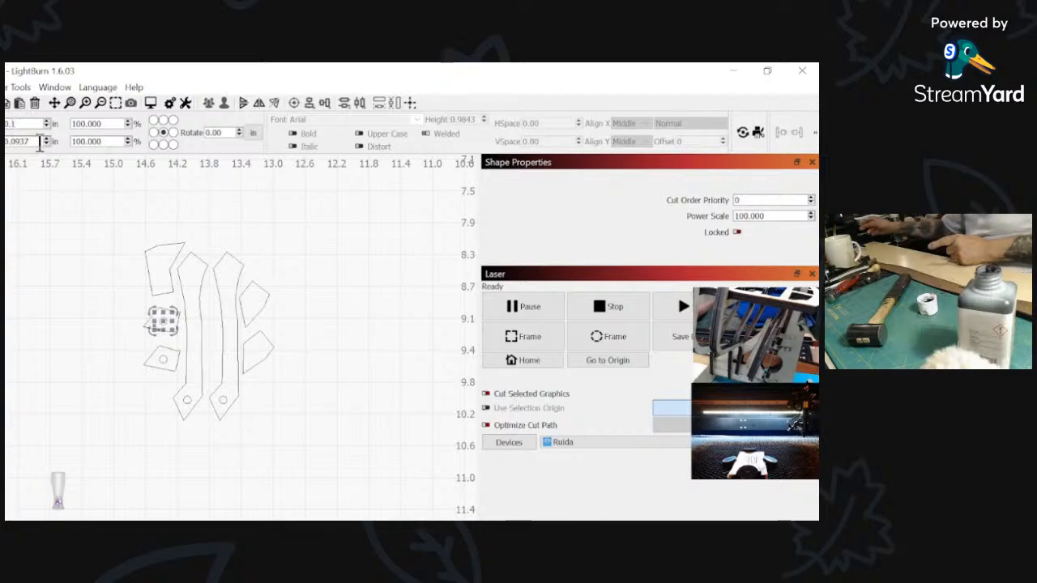
{"action": "left_click_drag", "start_coordinate": [37, 144], "coordinate": [18, 145]}
{"action": "type", "text": "1"}
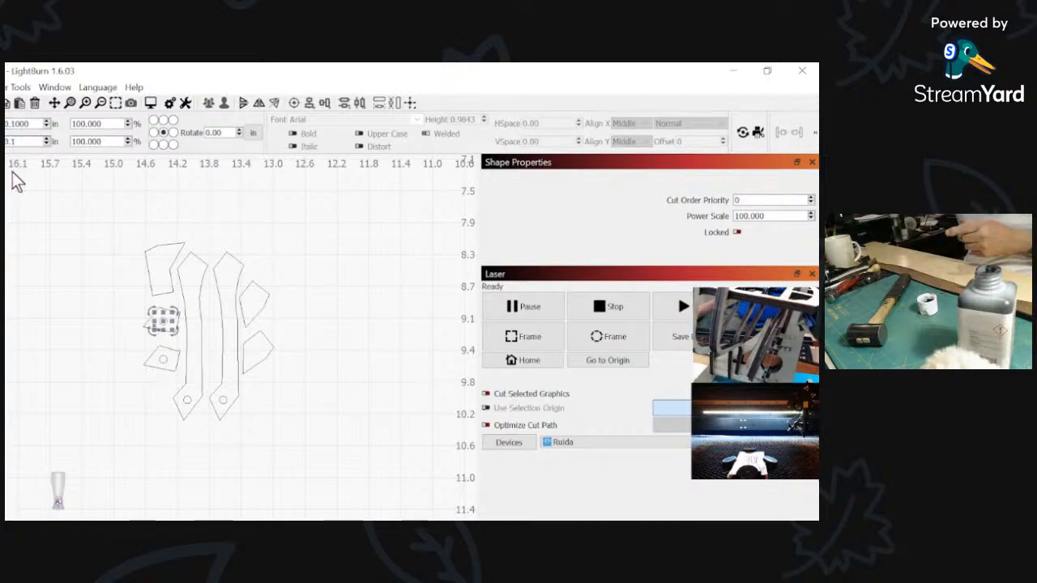
{"action": "key", "text": "Return"}
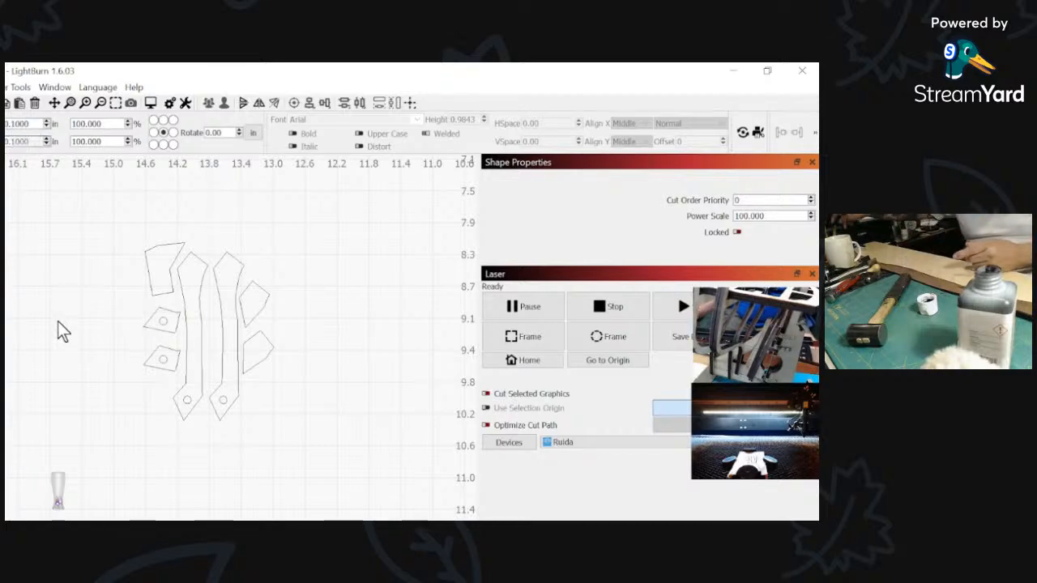
{"action": "left_click", "coordinate": [57, 324]}
Step: Set the width of the hole in the lower small tip to 0.1 in
{"action": "left_click", "coordinate": [170, 359]}
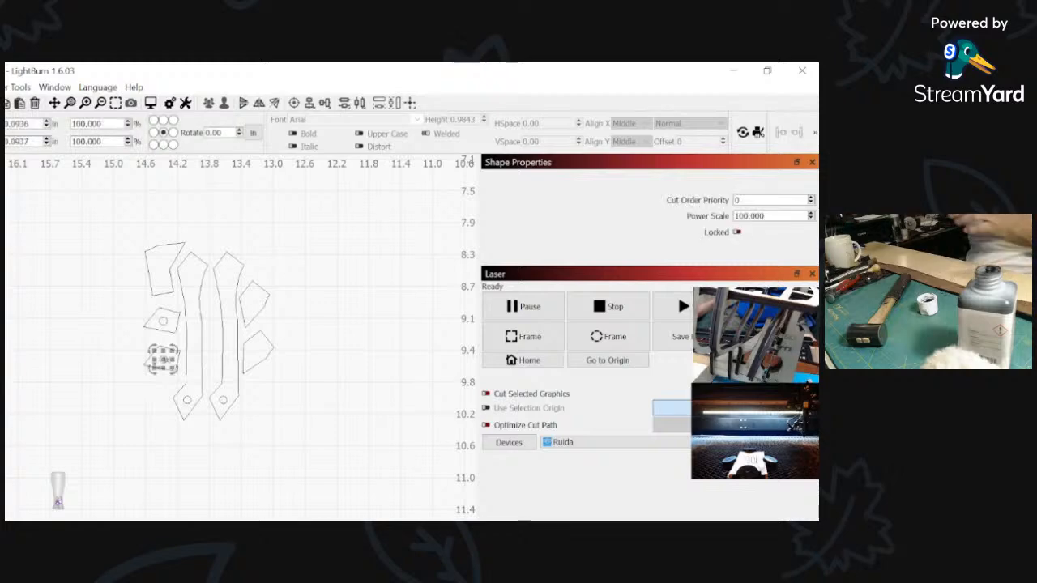
{"action": "left_click_drag", "start_coordinate": [30, 126], "coordinate": [12, 129]}
{"action": "type", "text": "1"}
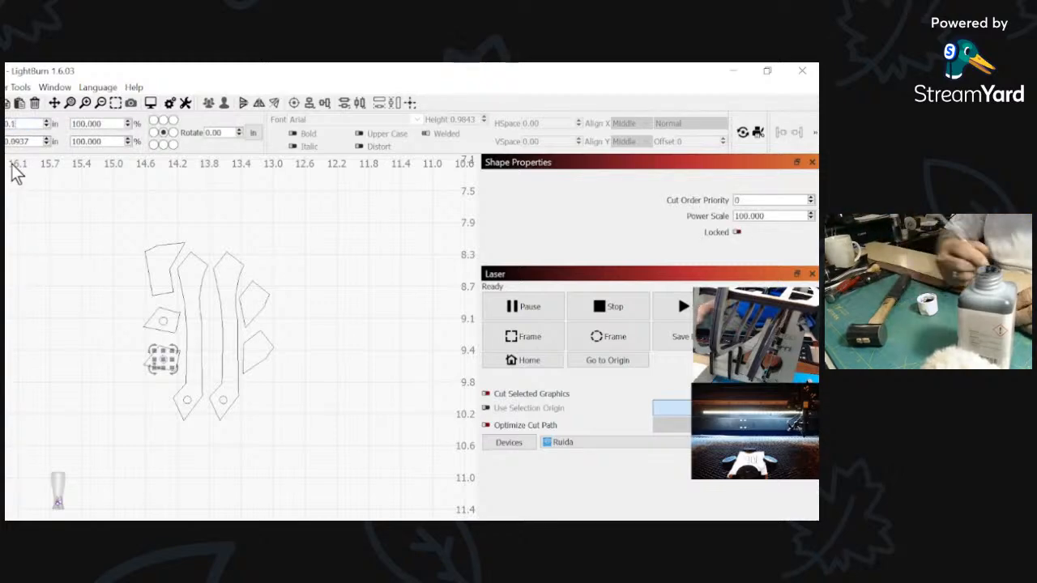
{"action": "key", "text": "Return"}
{"action": "left_click", "coordinate": [154, 385]}
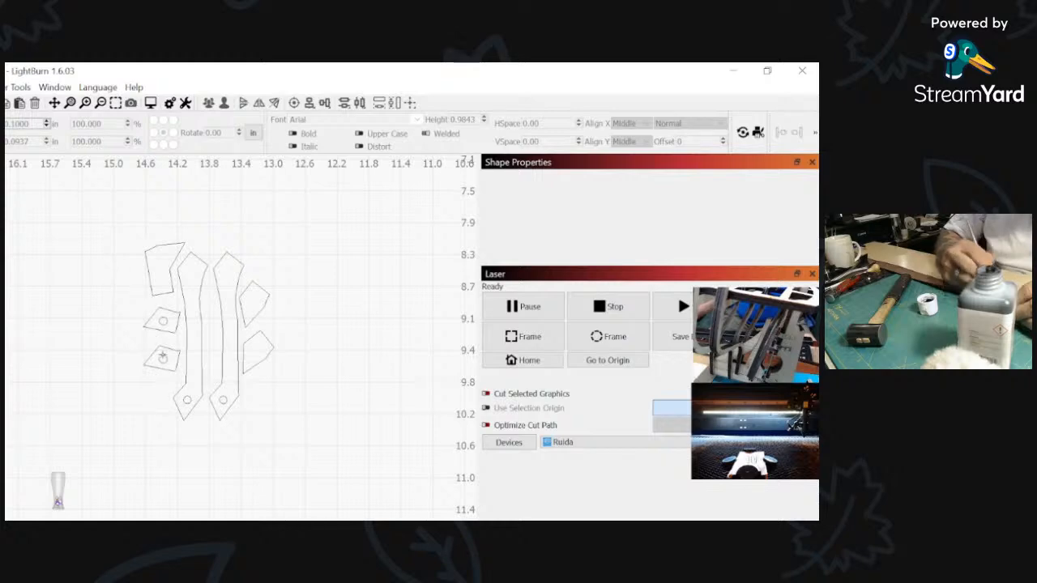
{"action": "left_click", "coordinate": [162, 356]}
{"action": "double_click", "coordinate": [34, 141]}
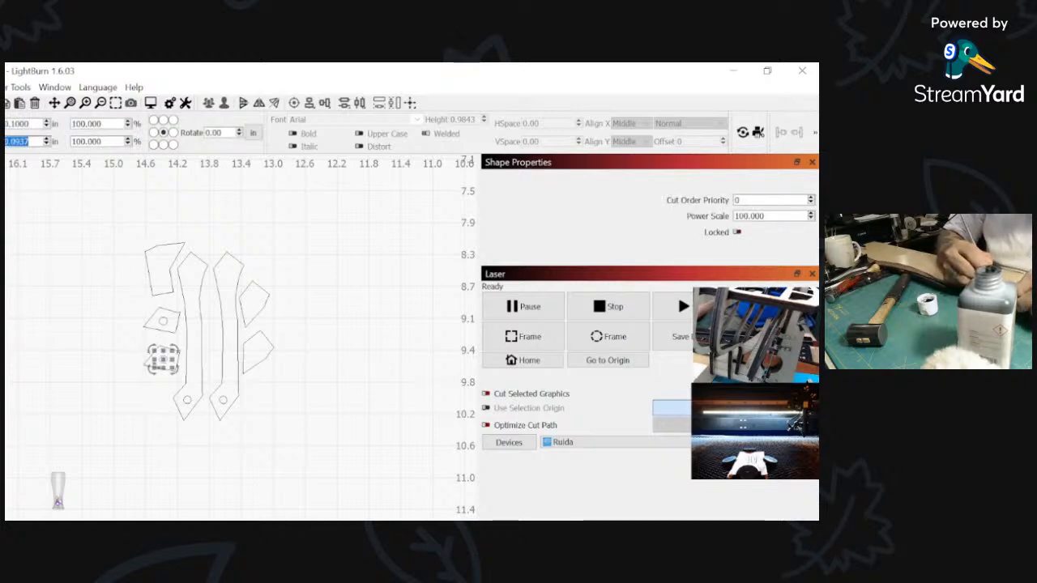
{"action": "type", "text": "1"}
{"action": "left_click", "coordinate": [11, 212]}
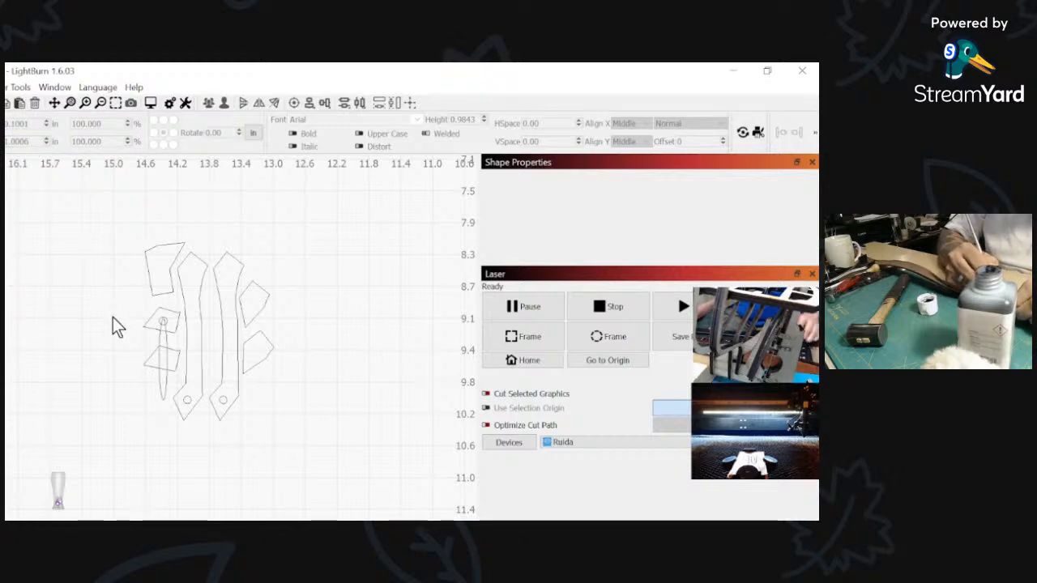
{"action": "key", "text": "ctrl+z"}
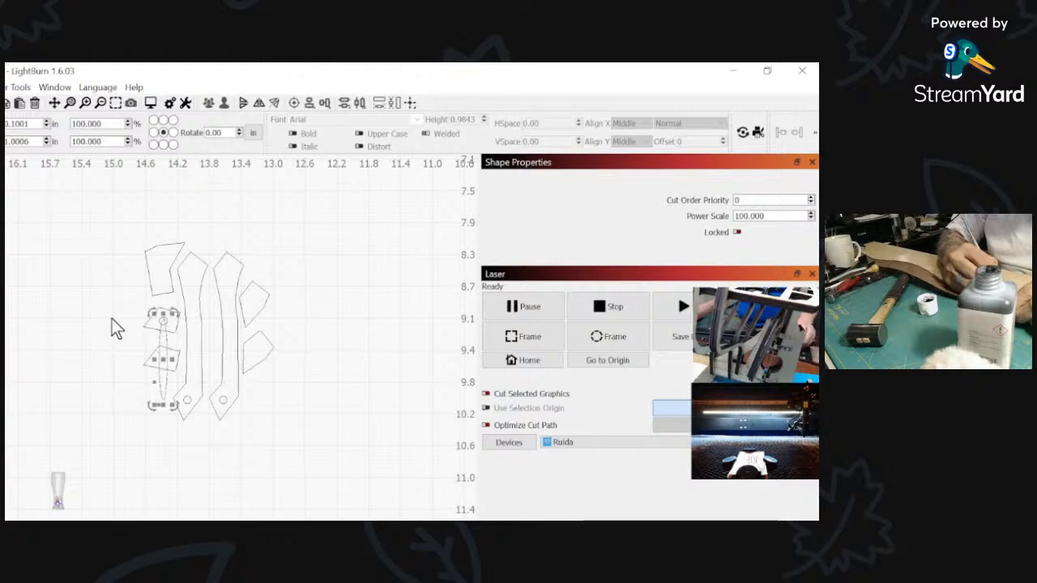
{"action": "key", "text": "ctrl+z"}
{"action": "key", "text": "ctrl+z"}
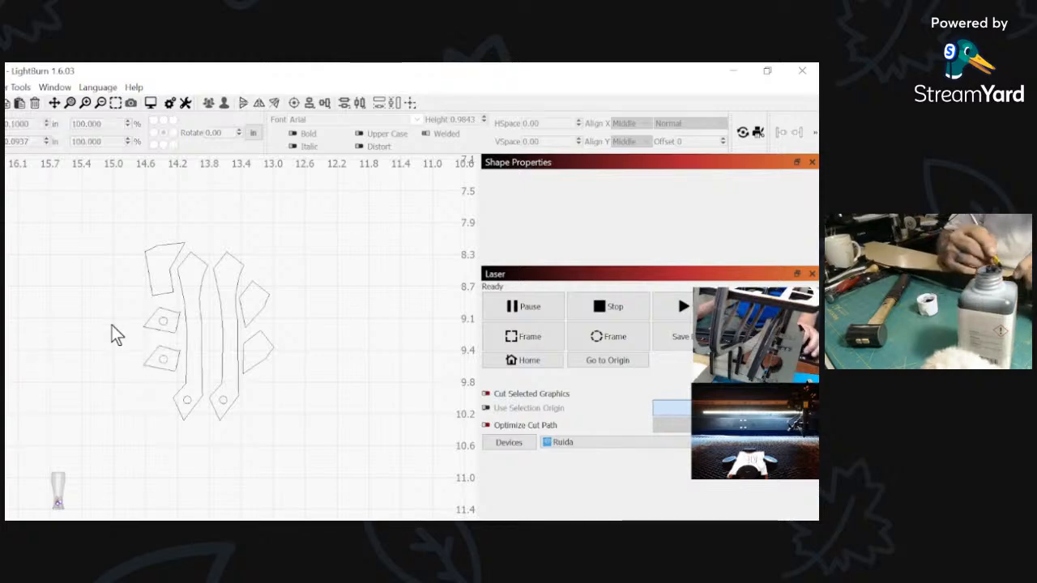
Step: Check the width and height of the hole in the upper small tip
{"action": "left_click", "coordinate": [163, 321]}
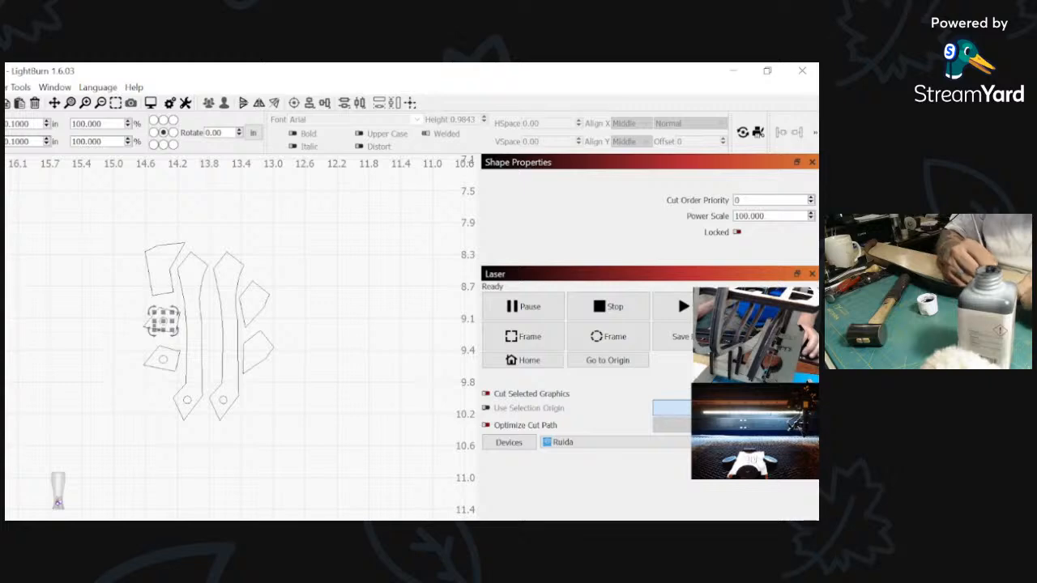
{"action": "left_click", "coordinate": [20, 277]}
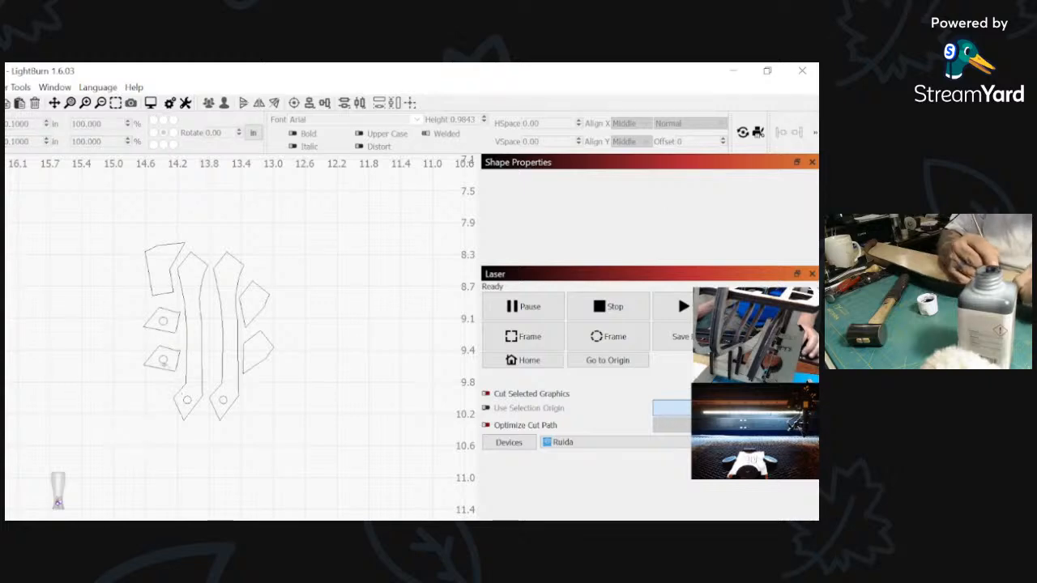
Step: Set the height of the hole in the lower small tip to 0.1 in
{"action": "left_click", "coordinate": [163, 359]}
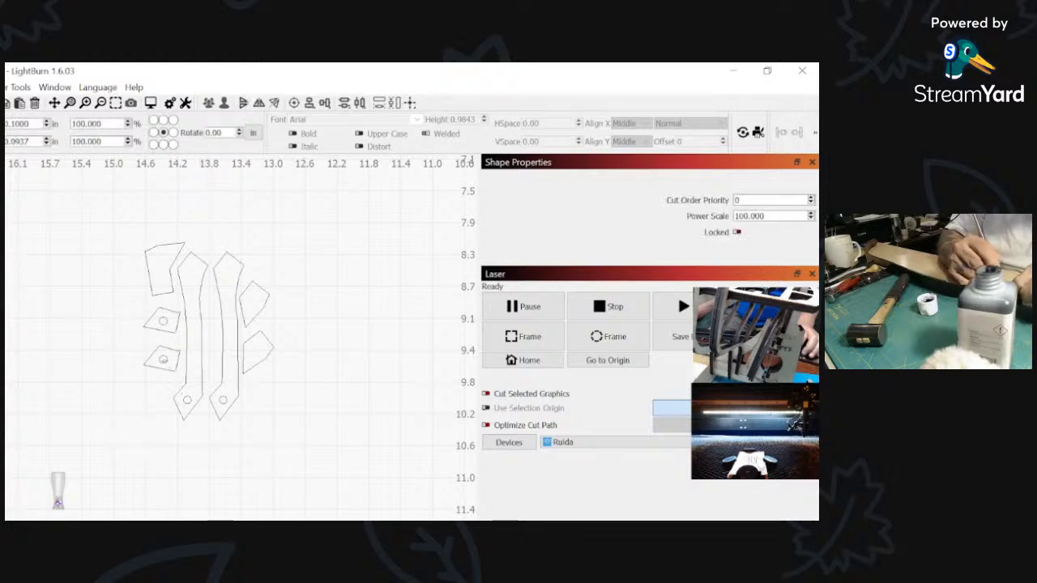
{"action": "double_click", "coordinate": [20, 141]}
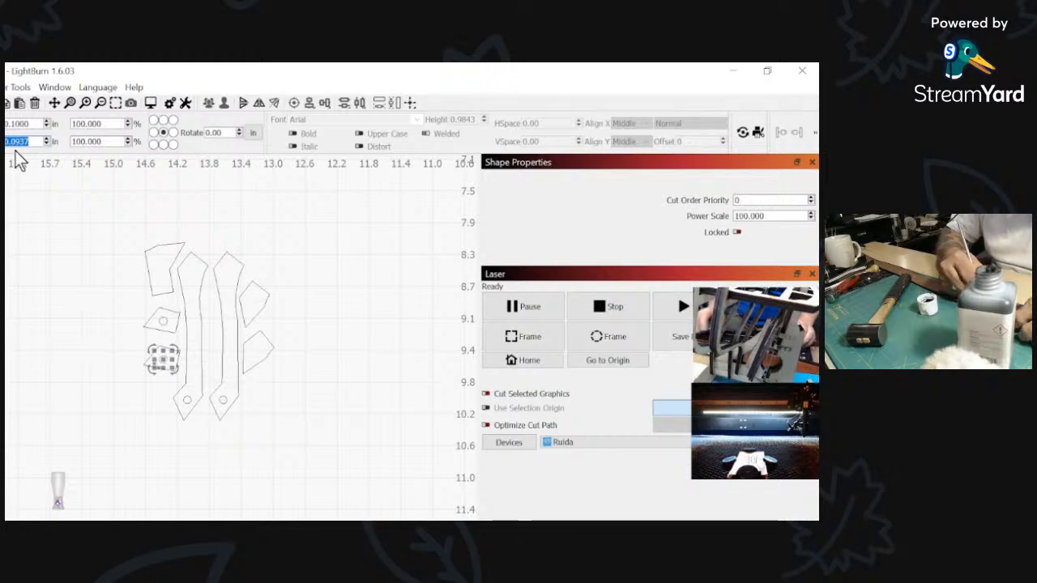
{"action": "type", "text": "0.1"}
{"action": "key", "text": "Return"}
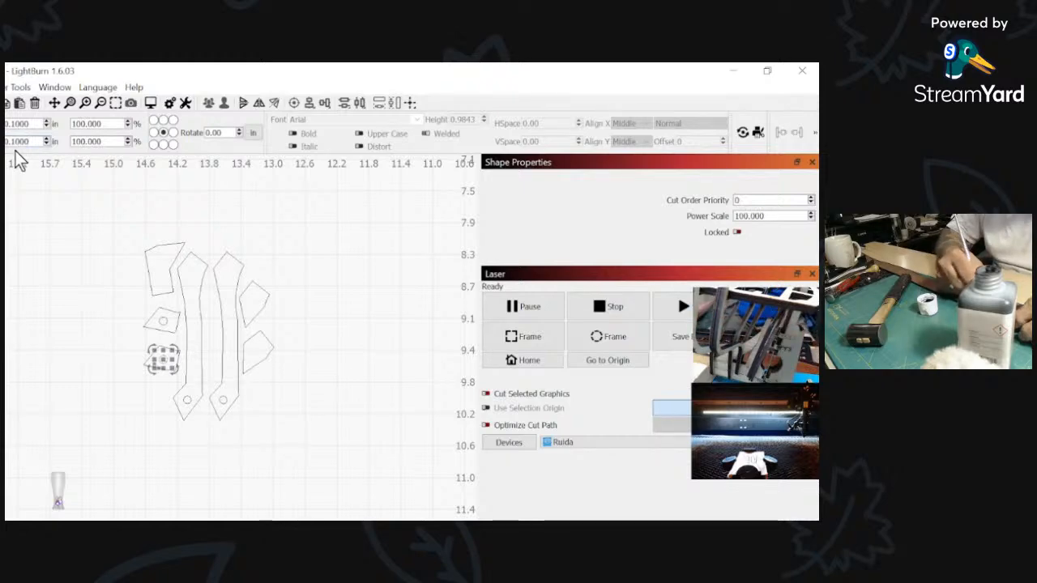
{"action": "left_click", "coordinate": [33, 235]}
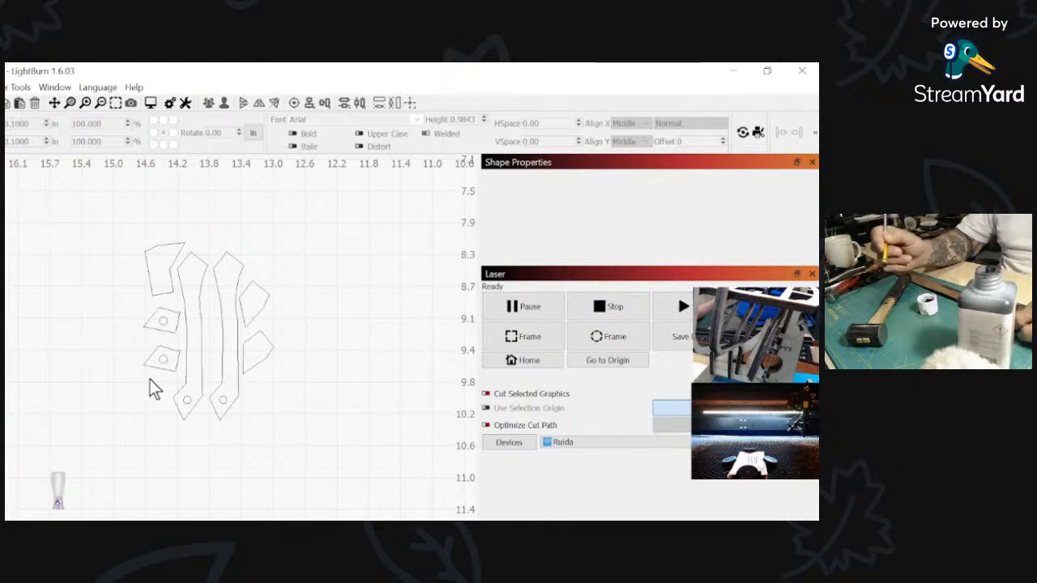
Step: Set the hole in the left long strut to 0.1 in wide and 0.1 in high, matching the small tips' holes
{"action": "left_click", "coordinate": [186, 400]}
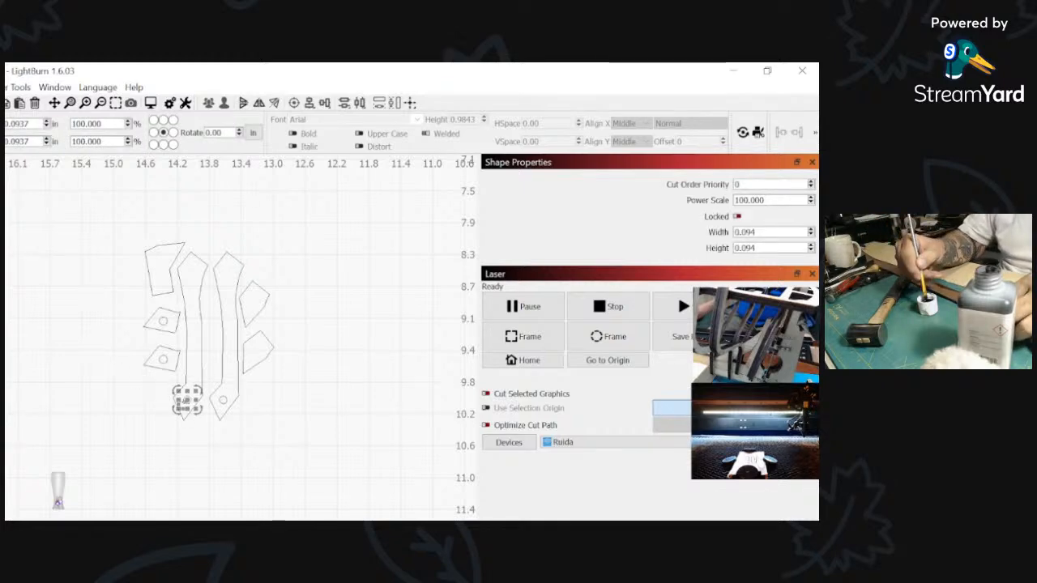
{"action": "left_click", "coordinate": [83, 292]}
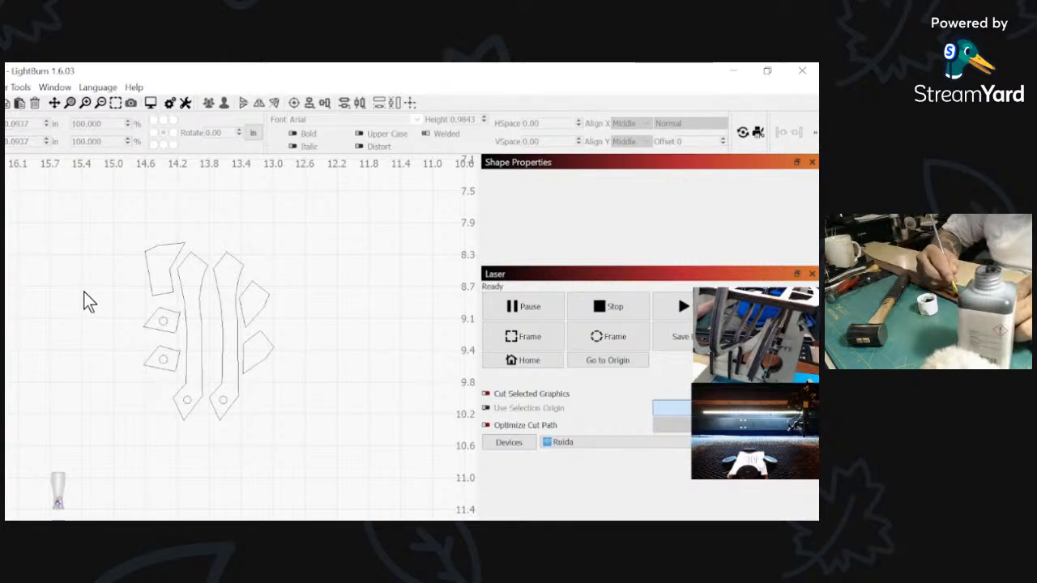
{"action": "left_click", "coordinate": [163, 321]}
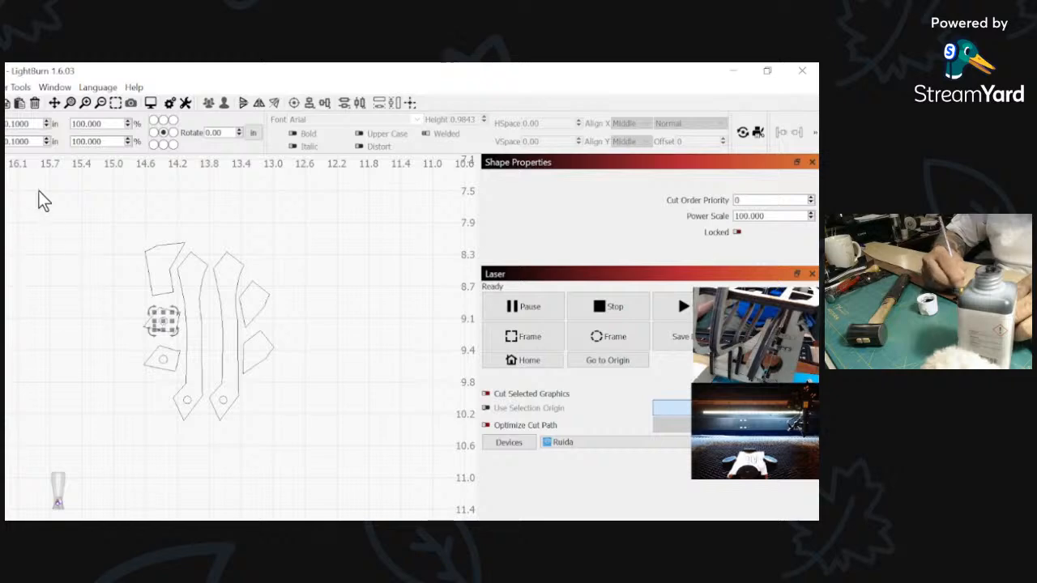
{"action": "left_click", "coordinate": [186, 401]}
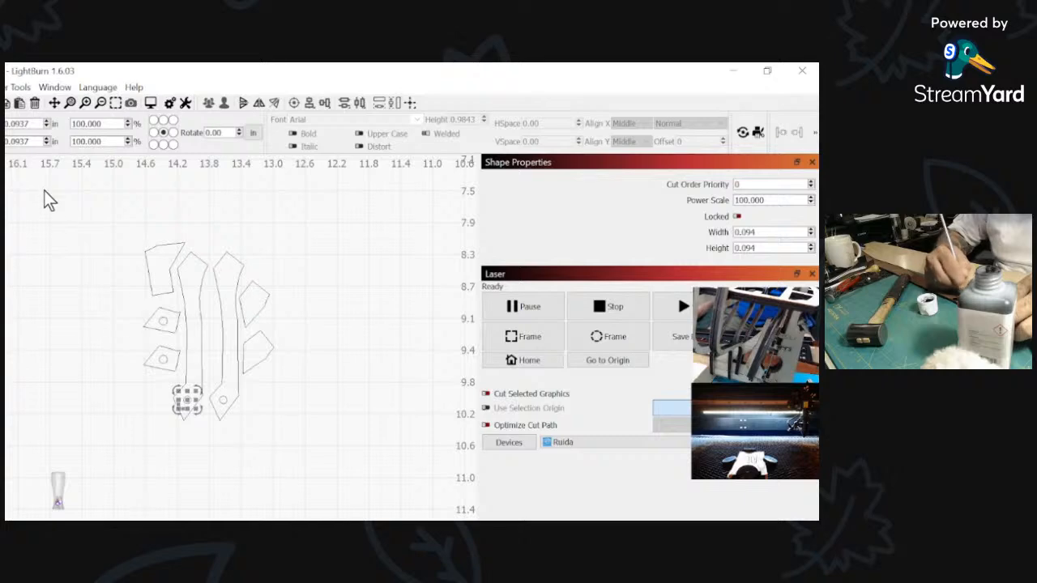
{"action": "left_click_drag", "start_coordinate": [29, 123], "coordinate": [9, 123]}
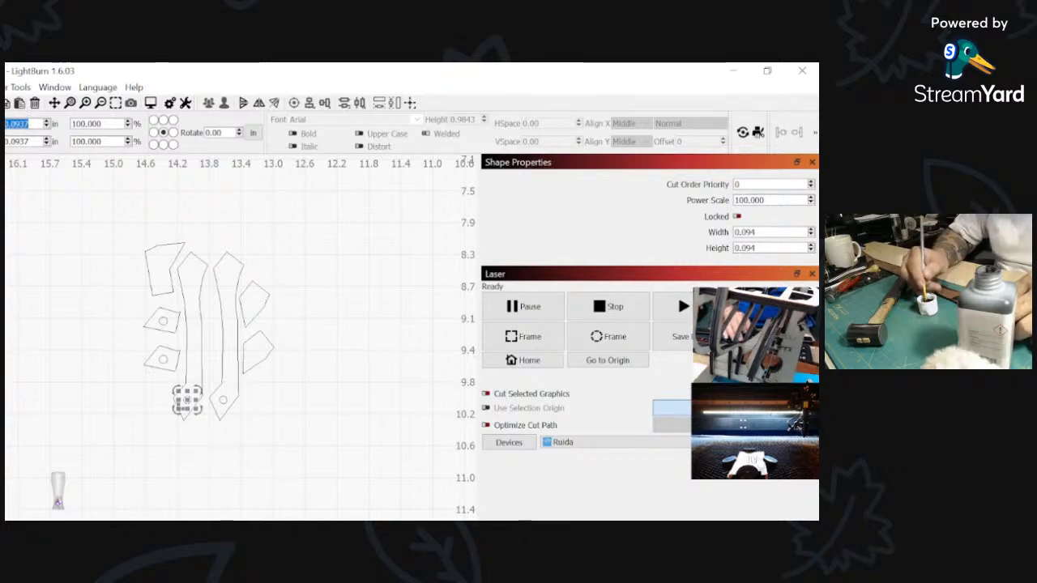
{"action": "type", "text": "0.1"}
{"action": "key", "text": "Return"}
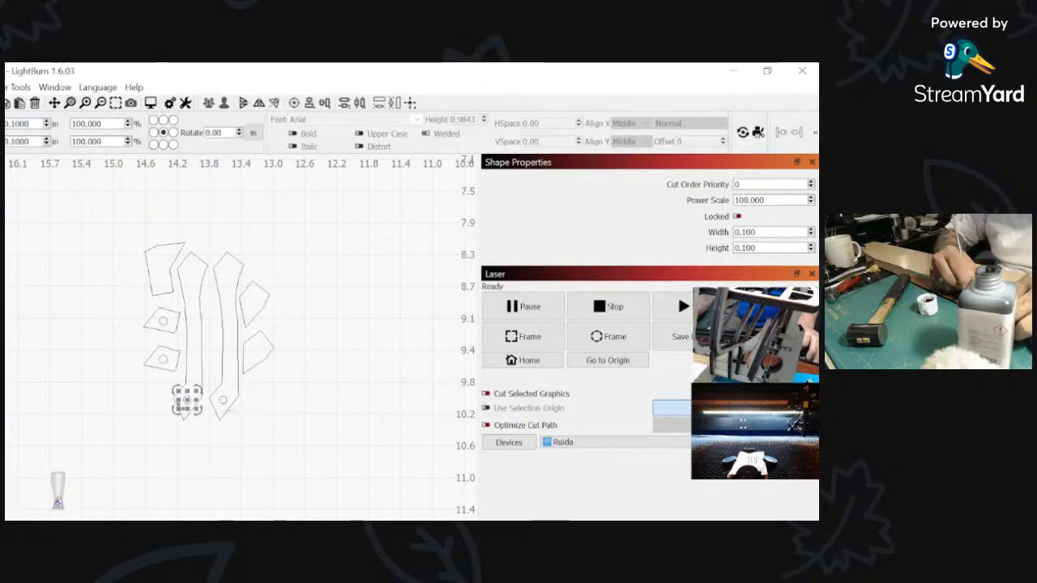
Step: Set the hole in the right long strut to 0.1 in wide and 0.1 in high and check its size
{"action": "left_click", "coordinate": [273, 440]}
{"action": "left_click", "coordinate": [226, 402]}
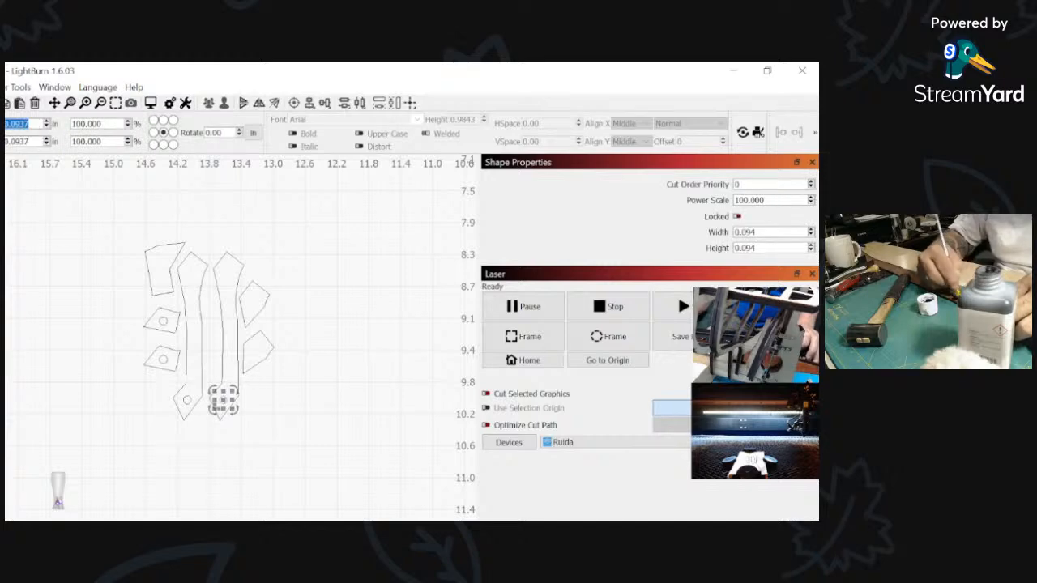
{"action": "type", "text": "0.1"}
{"action": "key", "text": "Return"}
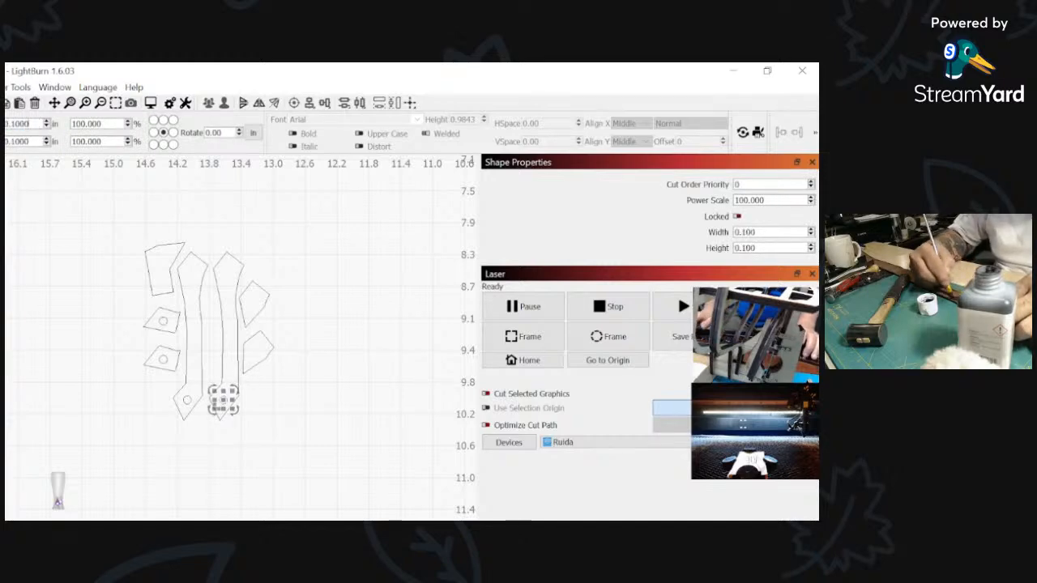
{"action": "left_click", "coordinate": [25, 295]}
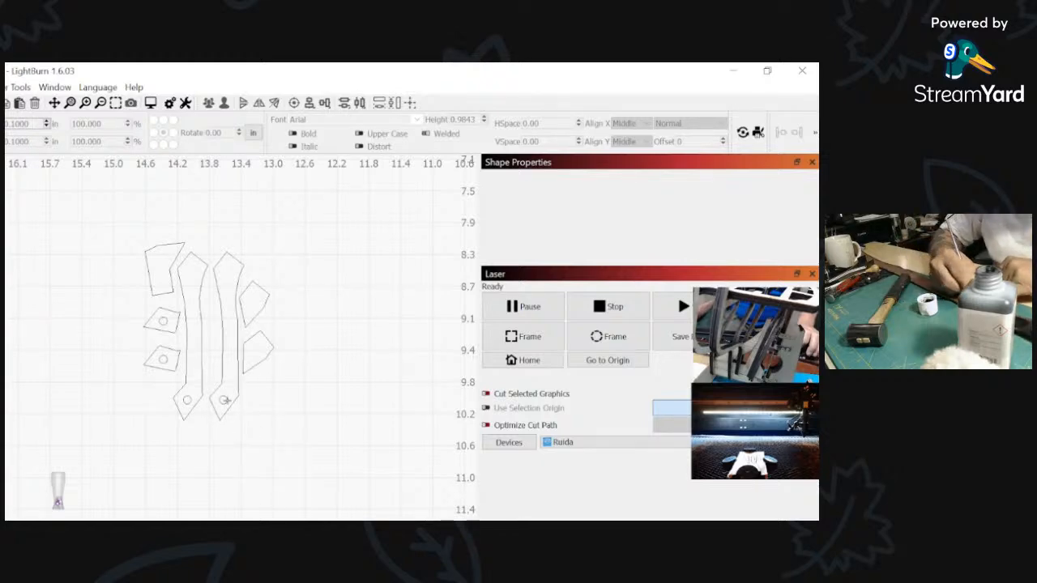
{"action": "left_click", "coordinate": [225, 400]}
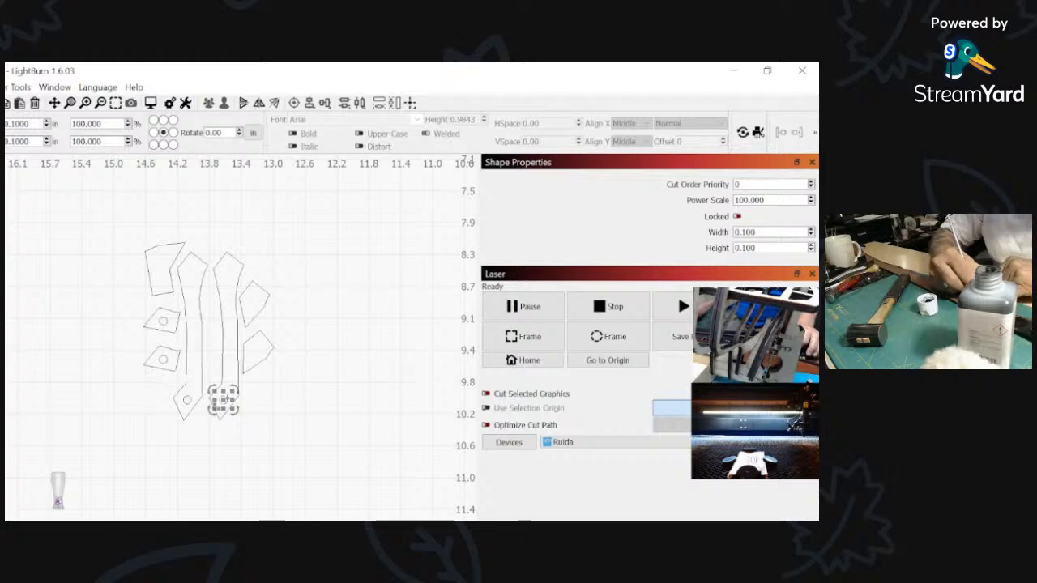
{"action": "left_click", "coordinate": [276, 452]}
Step: Copy the whole nest of struts and tips from the bed and place the copy below the bed near the old spare
{"action": "left_click_drag", "start_coordinate": [93, 227], "coordinate": [308, 456]}
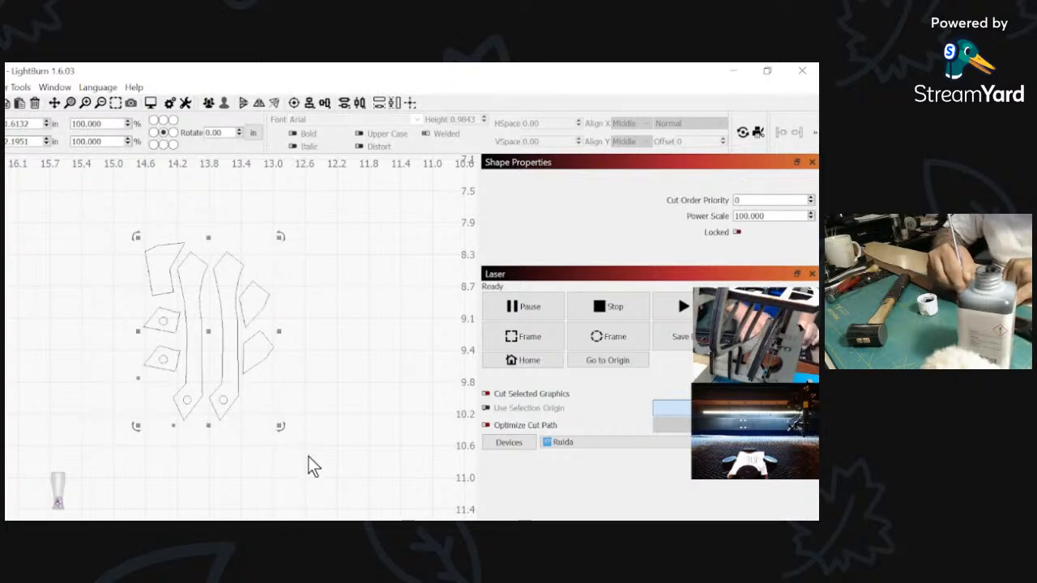
{"action": "scroll", "coordinate": [308, 456], "scroll_direction": "down", "scroll_amount": 5}
{"action": "scroll", "coordinate": [308, 456], "scroll_direction": "down", "scroll_amount": 1}
{"action": "middle_click_drag", "start_coordinate": [349, 486], "coordinate": [251, 356]}
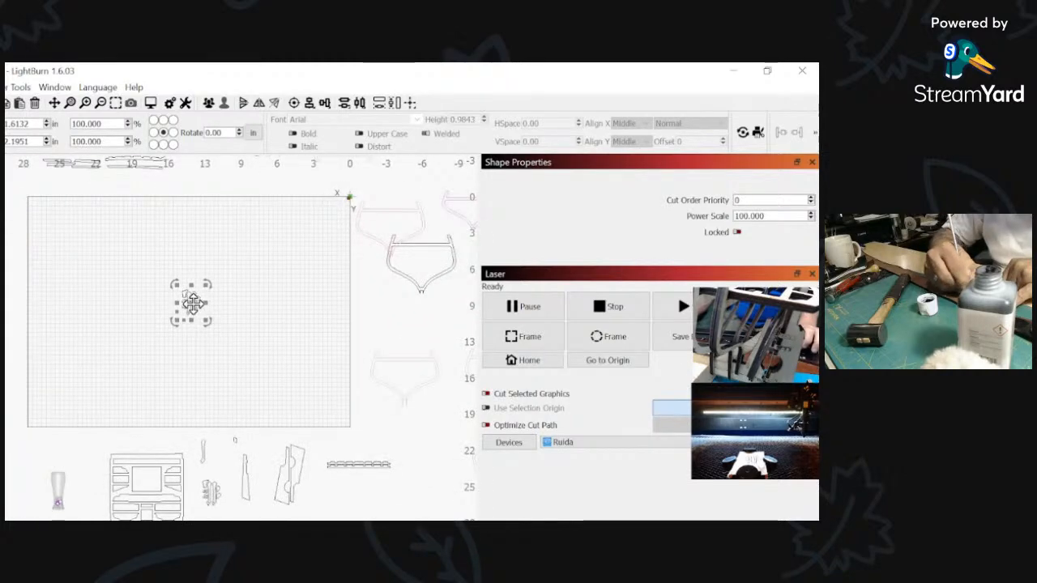
{"action": "left_click", "coordinate": [204, 394]}
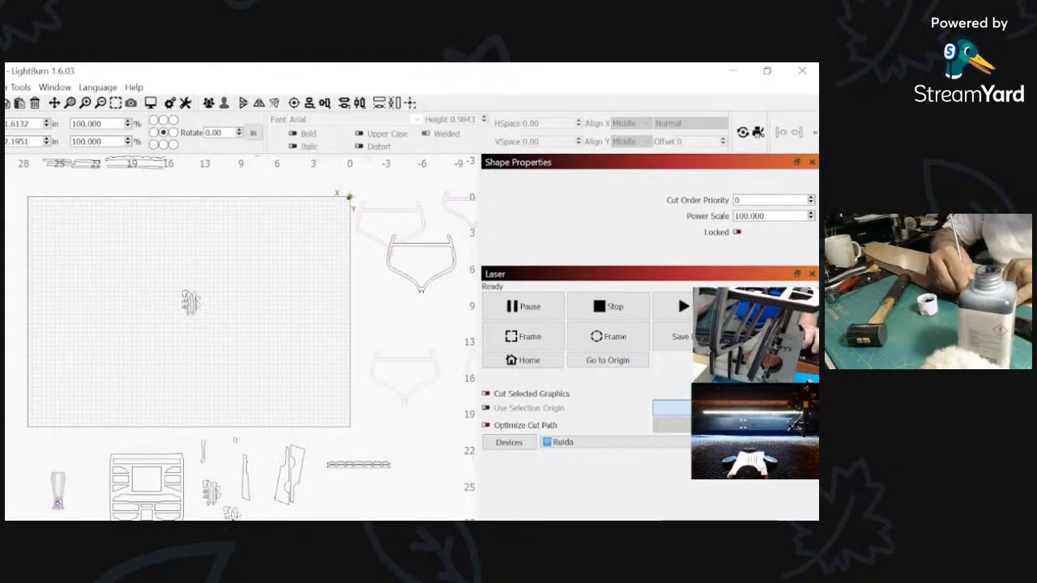
{"action": "left_click", "coordinate": [246, 487]}
Step: Delete the old spare nest with the smaller holes below the bed
{"action": "left_click", "coordinate": [210, 491]}
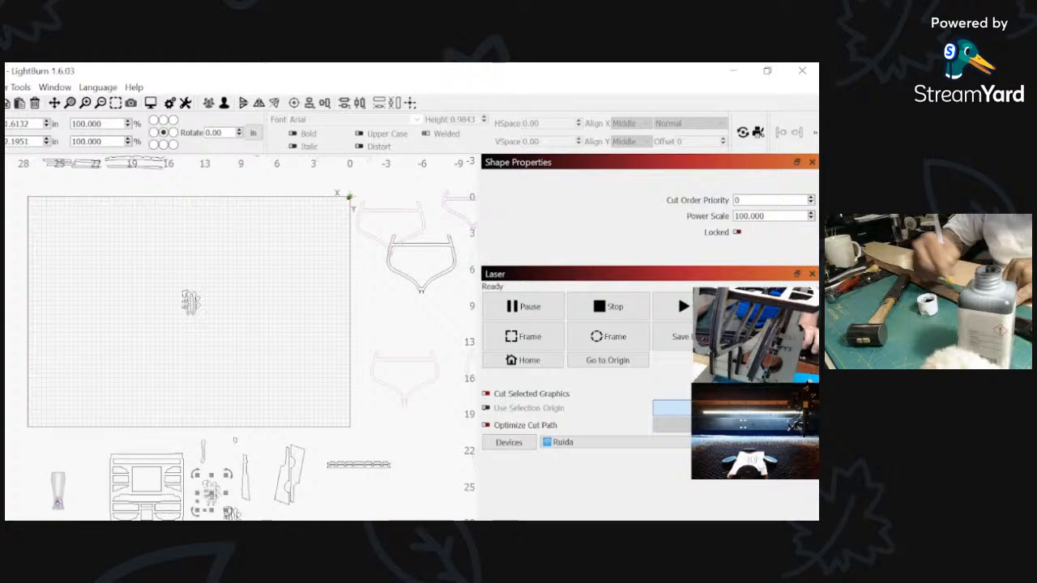
{"action": "scroll", "coordinate": [213, 501], "scroll_direction": "up", "scroll_amount": 4}
{"action": "scroll", "coordinate": [213, 500], "scroll_direction": "up", "scroll_amount": 3}
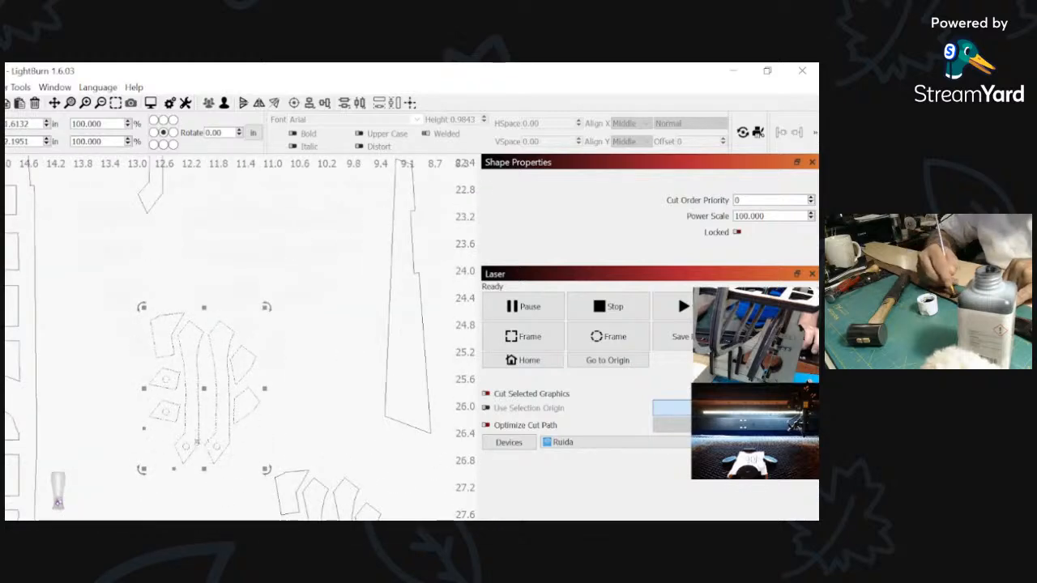
{"action": "key", "text": "Delete"}
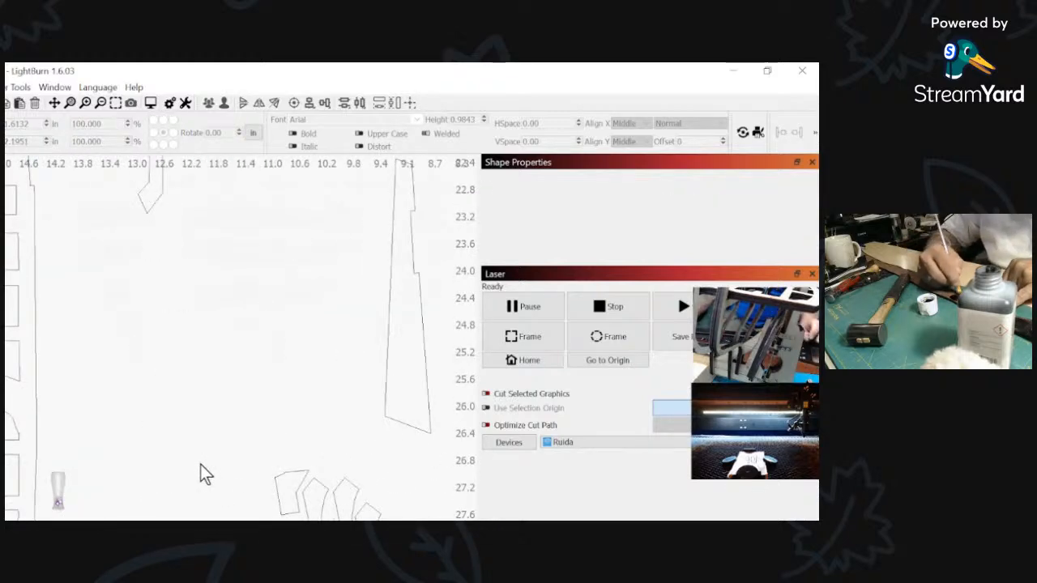
Step: Move the new spare nest into the gap between the dashboard-like panel and the tall tapered part below the bed
{"action": "scroll", "coordinate": [204, 473], "scroll_direction": "down", "scroll_amount": 5}
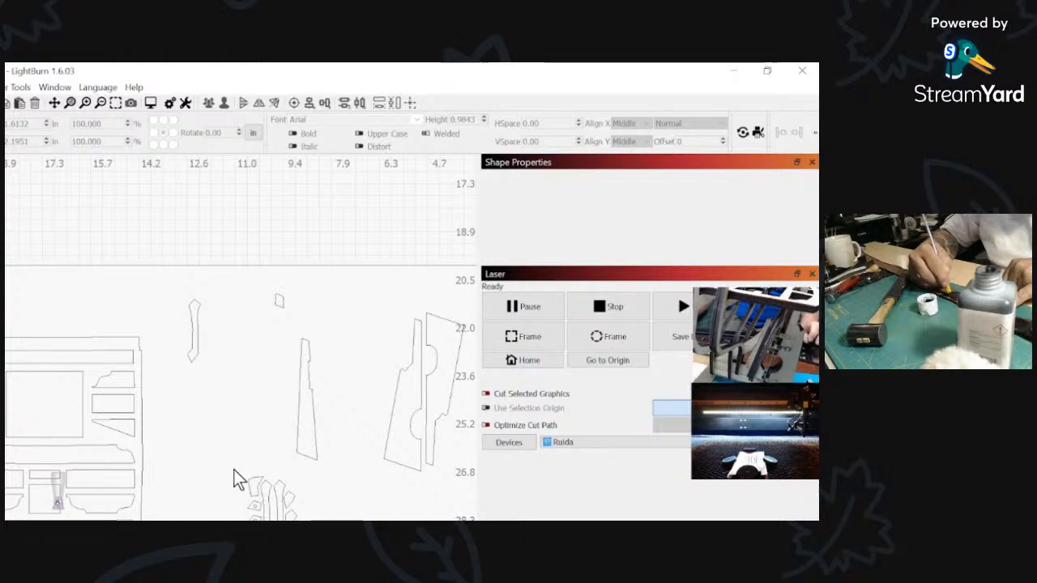
{"action": "left_click_drag", "start_coordinate": [233, 465], "coordinate": [361, 561]}
{"action": "left_click_drag", "start_coordinate": [269, 507], "coordinate": [225, 425]}
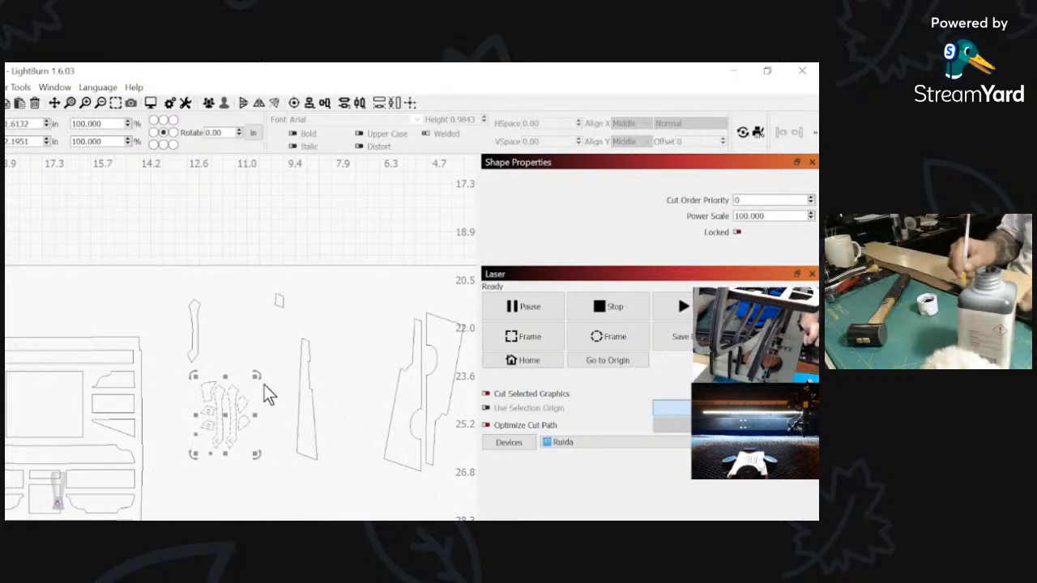
{"action": "left_click", "coordinate": [268, 360]}
Step: Delete the outlines of the two long struts on the bed, keeping their holes
{"action": "scroll", "coordinate": [268, 359], "scroll_direction": "down", "scroll_amount": 4}
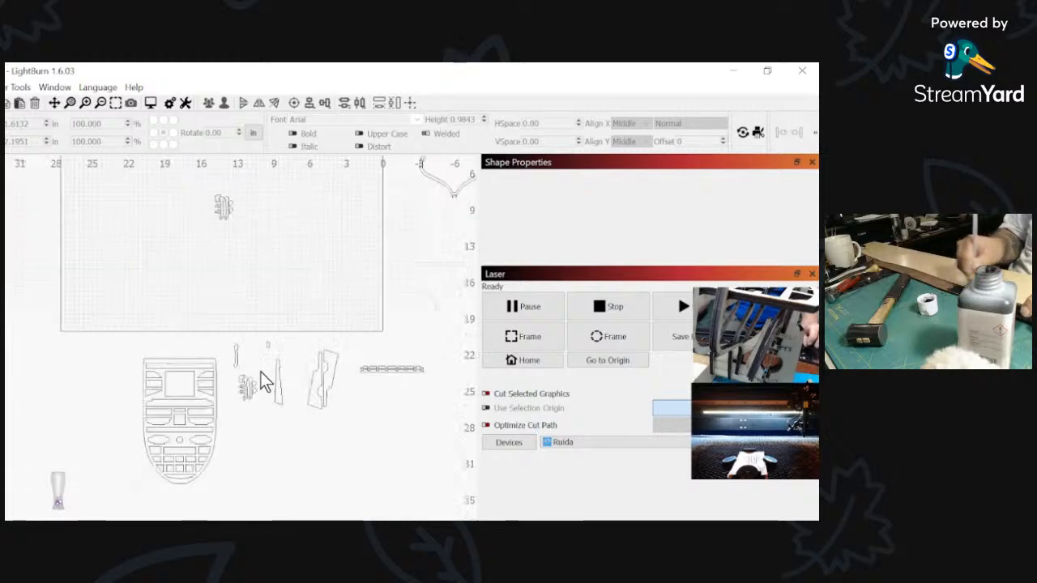
{"action": "scroll", "coordinate": [261, 372], "scroll_direction": "down", "scroll_amount": 2}
{"action": "middle_click_drag", "start_coordinate": [232, 283], "coordinate": [190, 462]}
{"action": "scroll", "coordinate": [212, 408], "scroll_direction": "up", "scroll_amount": 8}
{"action": "scroll", "coordinate": [209, 399], "scroll_direction": "up", "scroll_amount": 3}
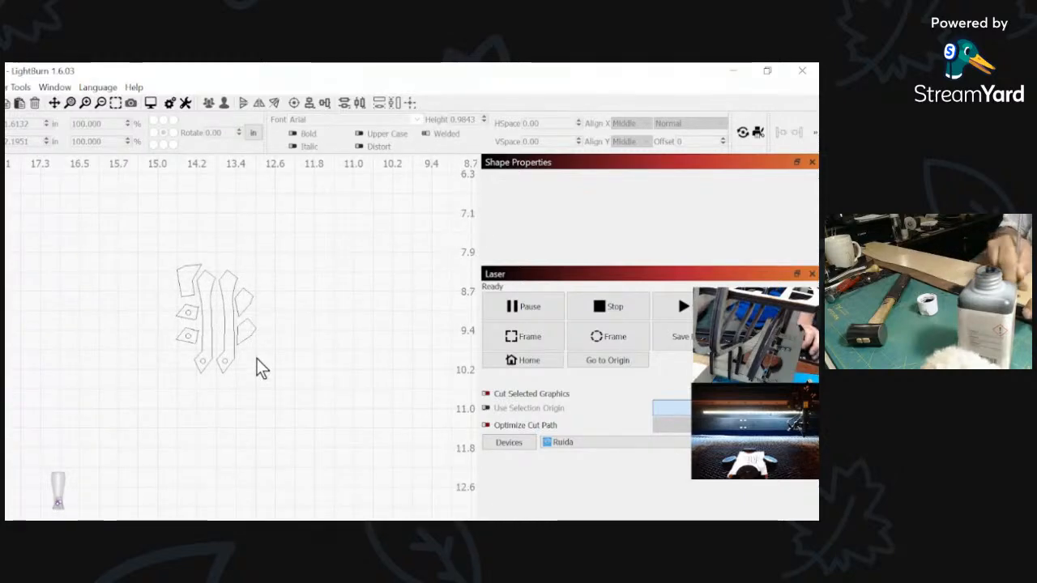
{"action": "left_click", "coordinate": [224, 335]}
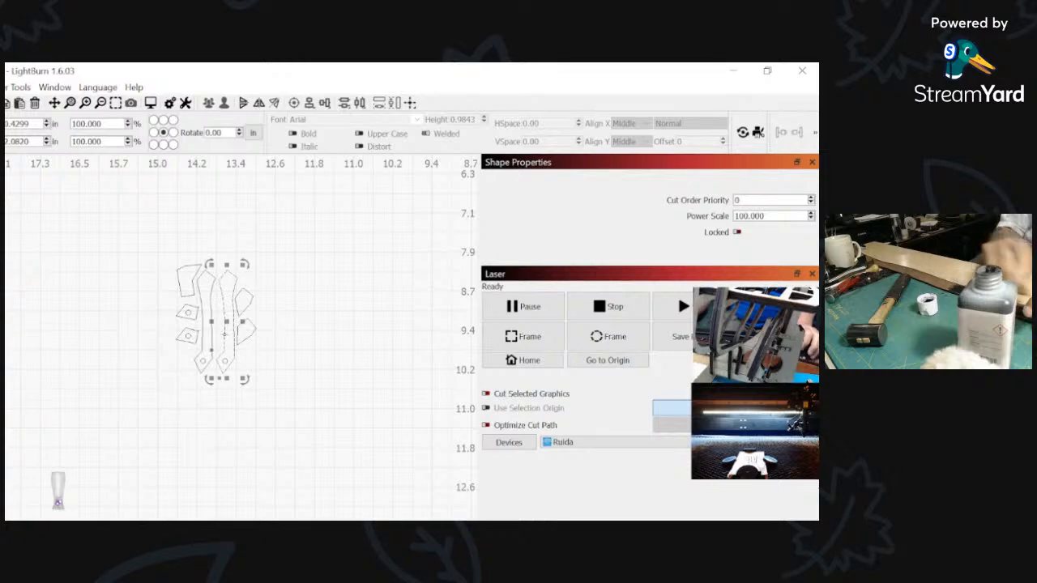
{"action": "key", "text": "Delete"}
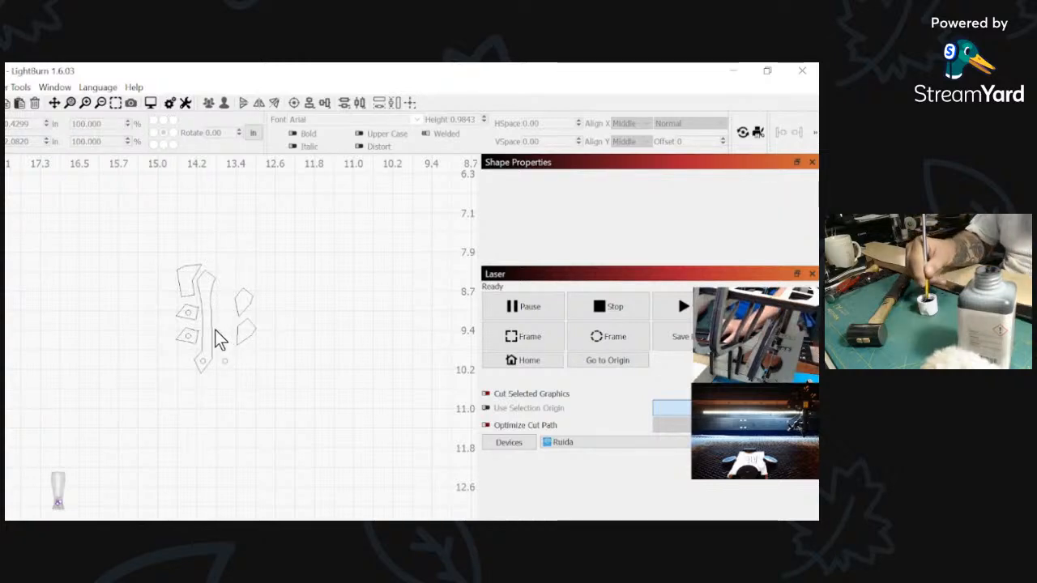
{"action": "left_click", "coordinate": [212, 326]}
{"action": "key", "text": "Delete"}
Step: Delete the outlines of the five remaining small parts on the bed so that only the four holes are left to cut
{"action": "left_click", "coordinate": [196, 309]}
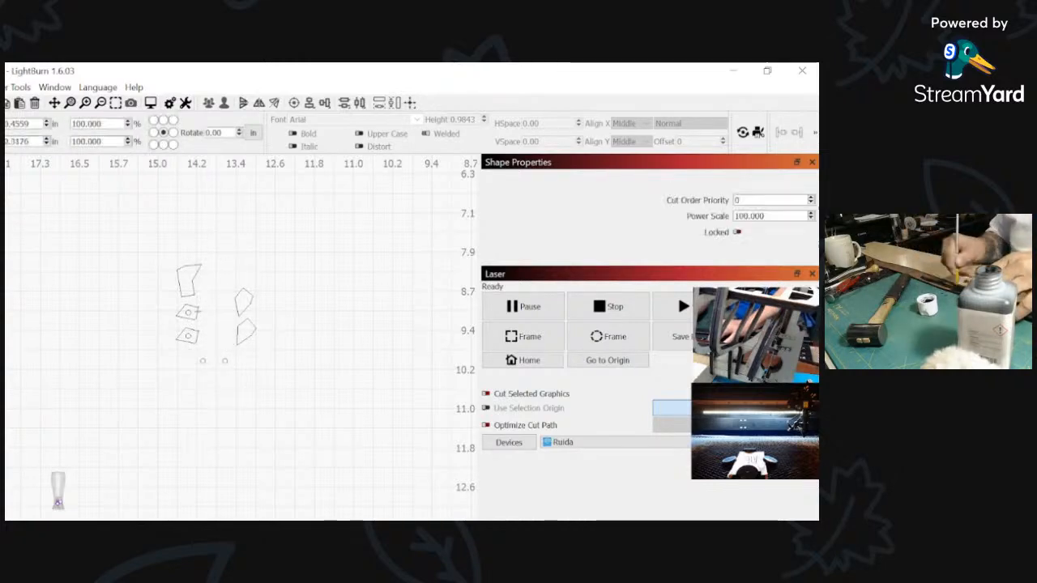
{"action": "key", "text": "Delete"}
{"action": "left_click", "coordinate": [193, 288]}
{"action": "key", "text": "Delete"}
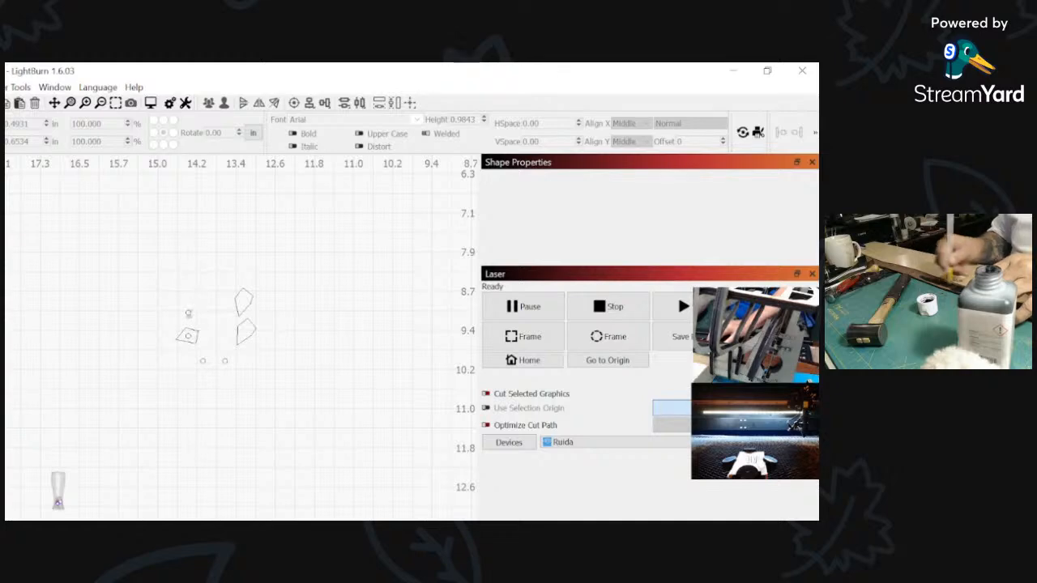
{"action": "left_click", "coordinate": [186, 335]}
{"action": "key", "text": "Delete"}
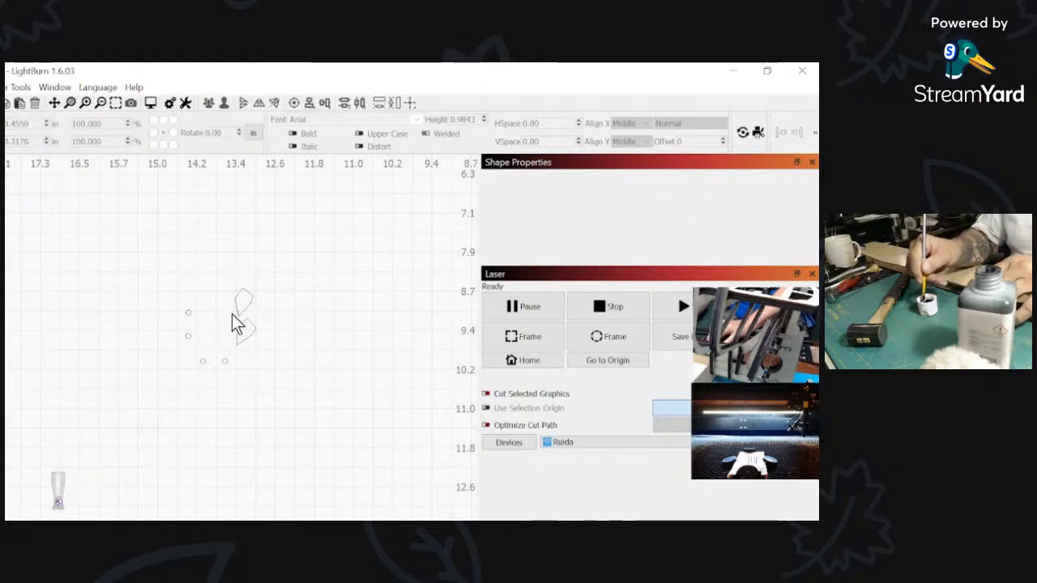
{"action": "left_click", "coordinate": [234, 312]}
{"action": "key", "text": "Delete"}
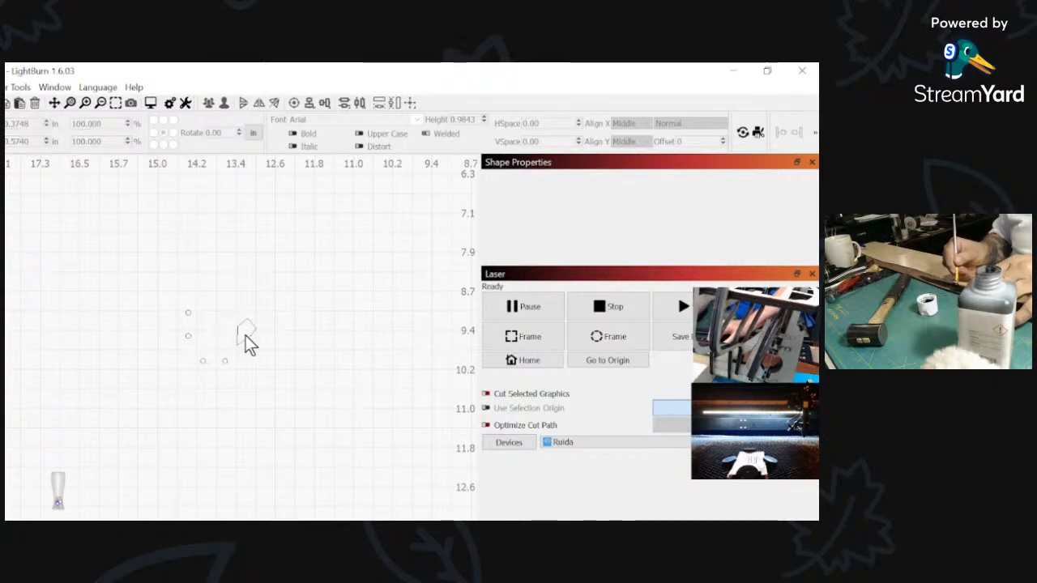
{"action": "left_click", "coordinate": [248, 337]}
{"action": "key", "text": "Delete"}
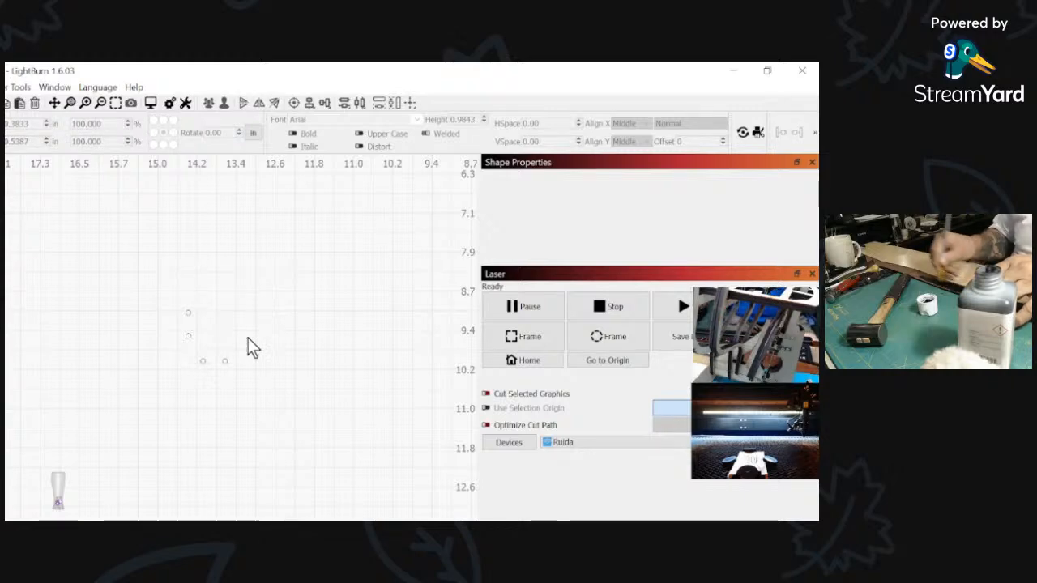
Step: Send the four holes to the laser under the file name STERN FR, overwriting by default, and display the cut layer list
{"action": "scroll", "coordinate": [247, 338], "scroll_direction": "up", "scroll_amount": 4}
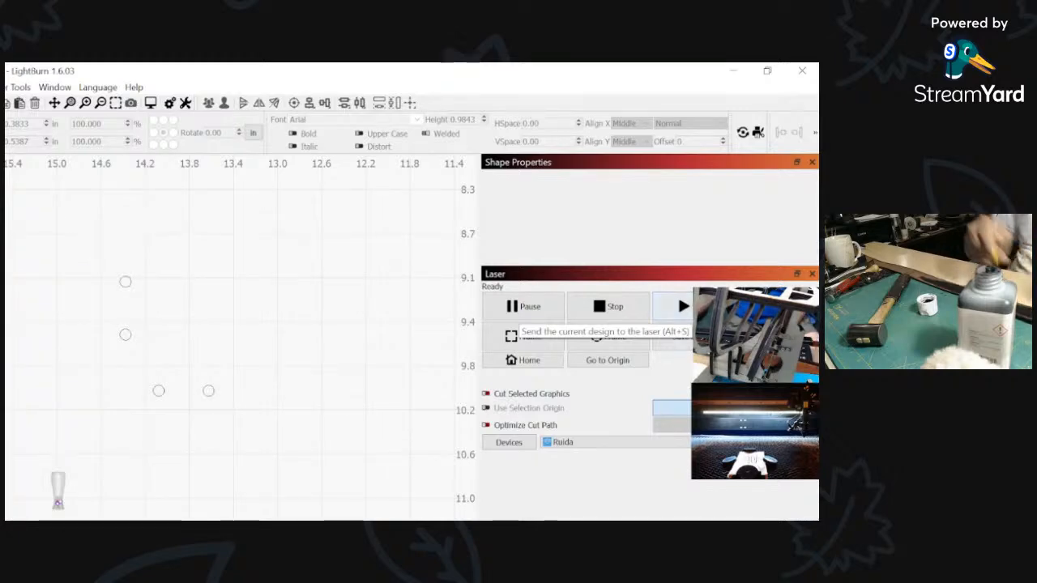
{"action": "key", "text": "alt+s"}
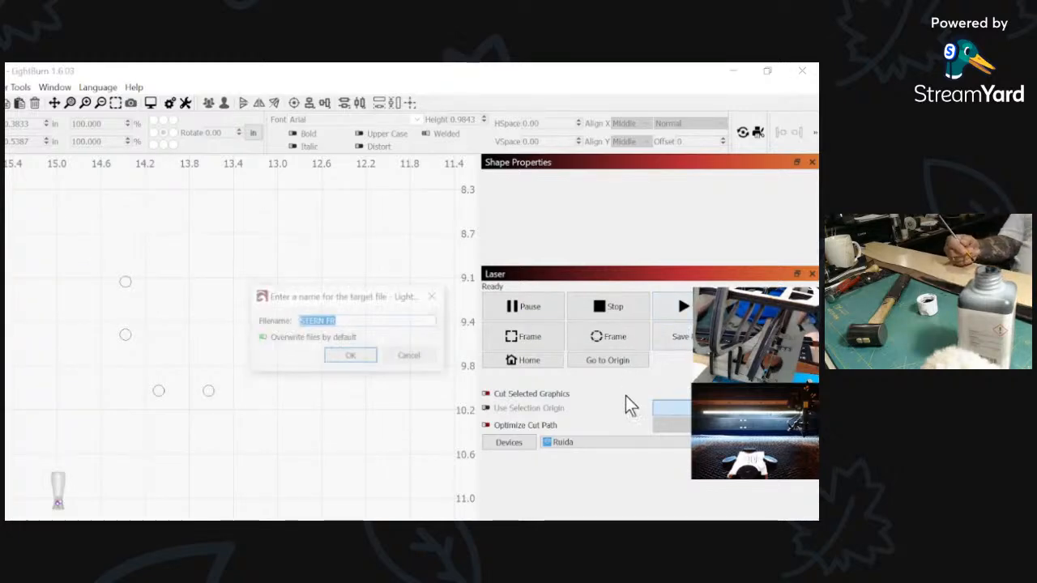
{"action": "left_click", "coordinate": [350, 356]}
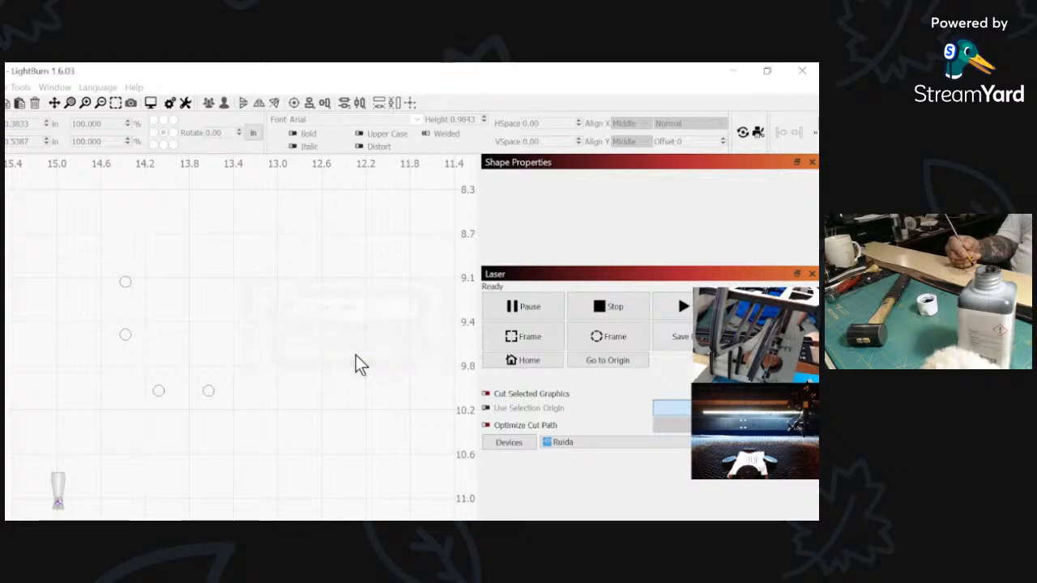
{"action": "left_click", "coordinate": [518, 559]}
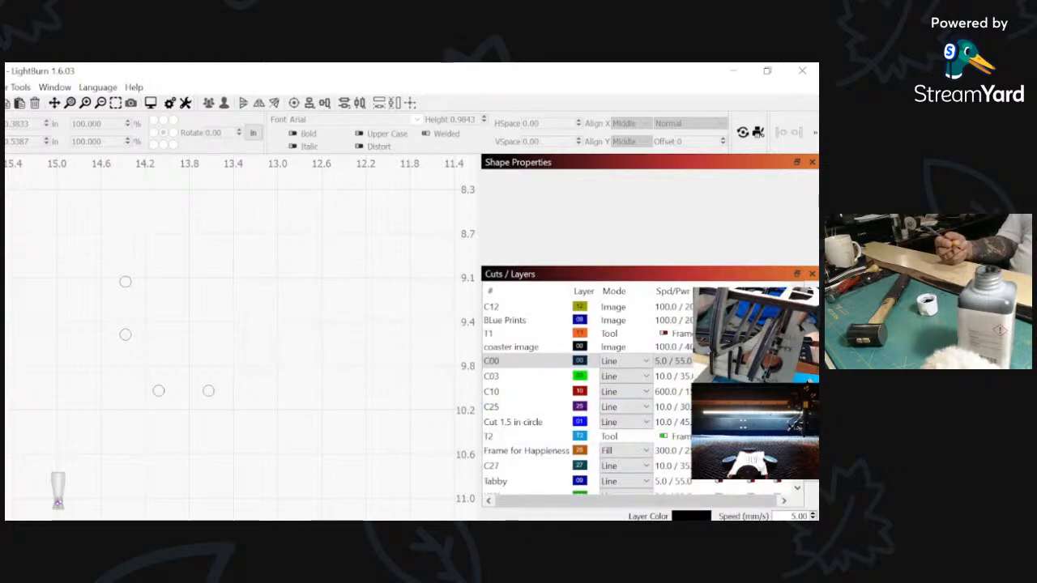
Step: Display the laser controls and frame the area of the four holes with the laser head
{"action": "left_click", "coordinate": [575, 559]}
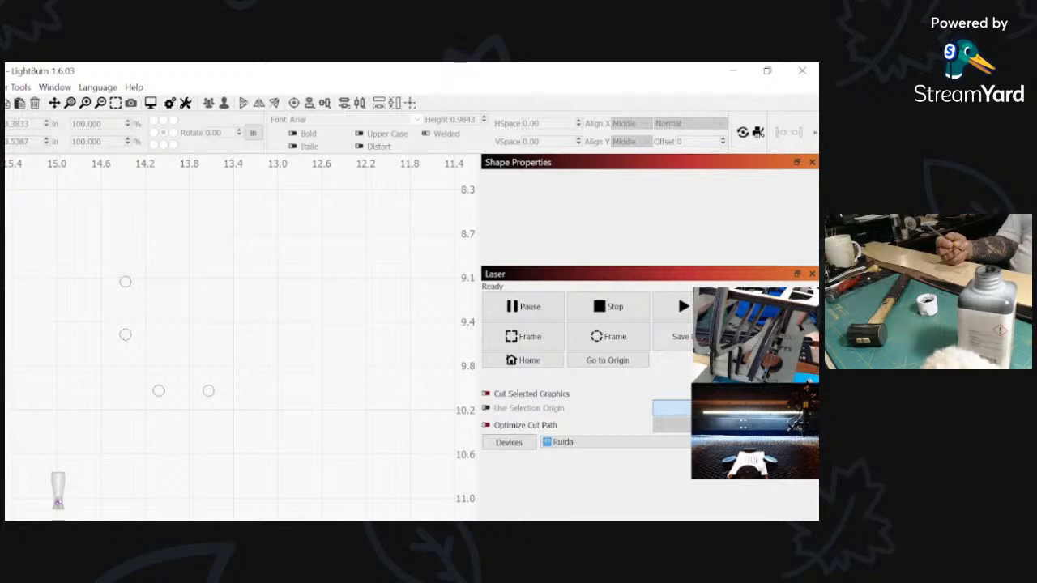
{"action": "left_click", "coordinate": [519, 338]}
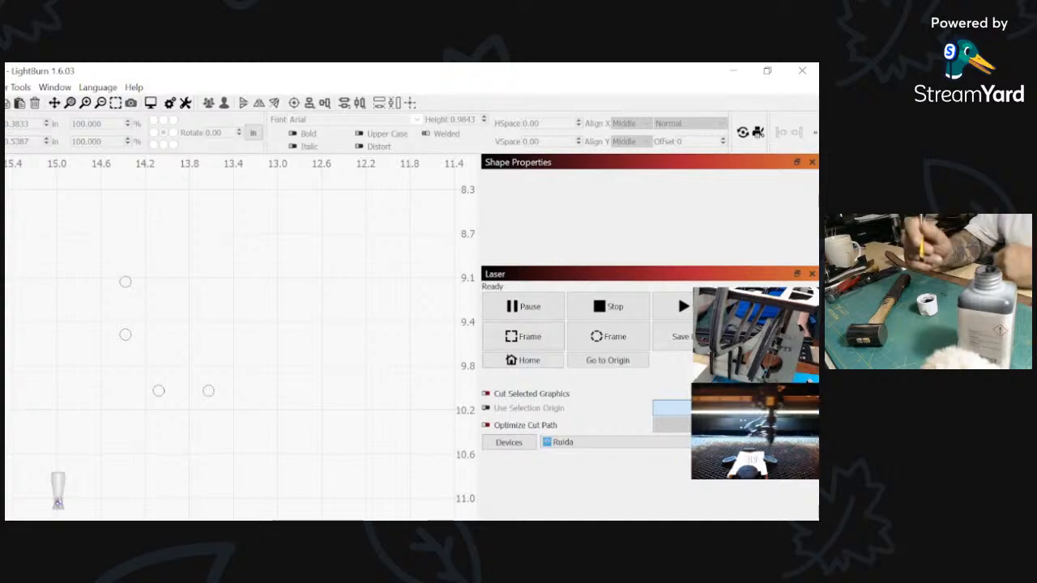
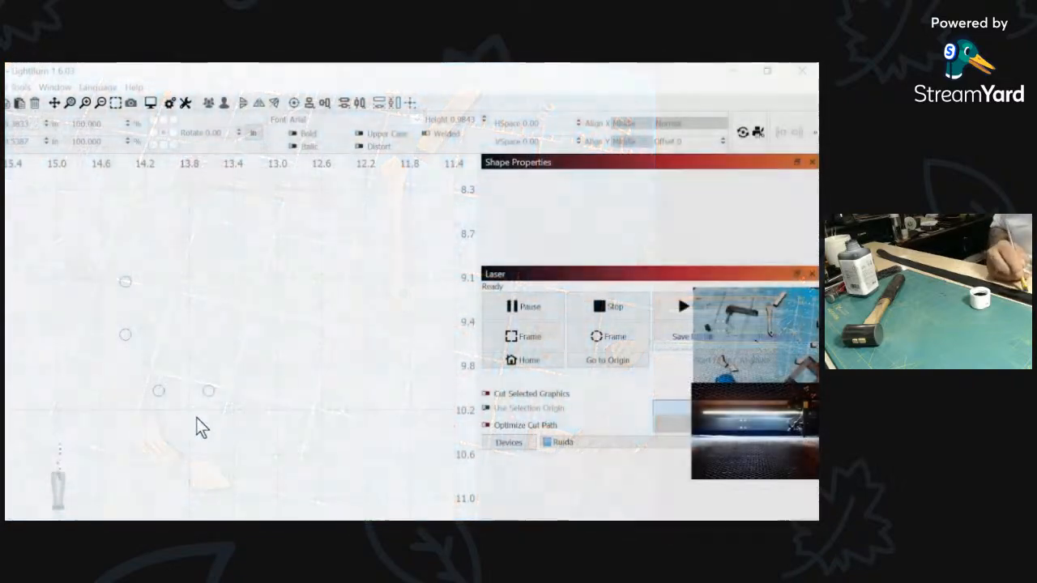
Step: Undo the outline deletions to restore the two long struts and the five small parts around the holes, and clear the selection
{"action": "scroll", "coordinate": [195, 433], "scroll_direction": "down", "scroll_amount": 3}
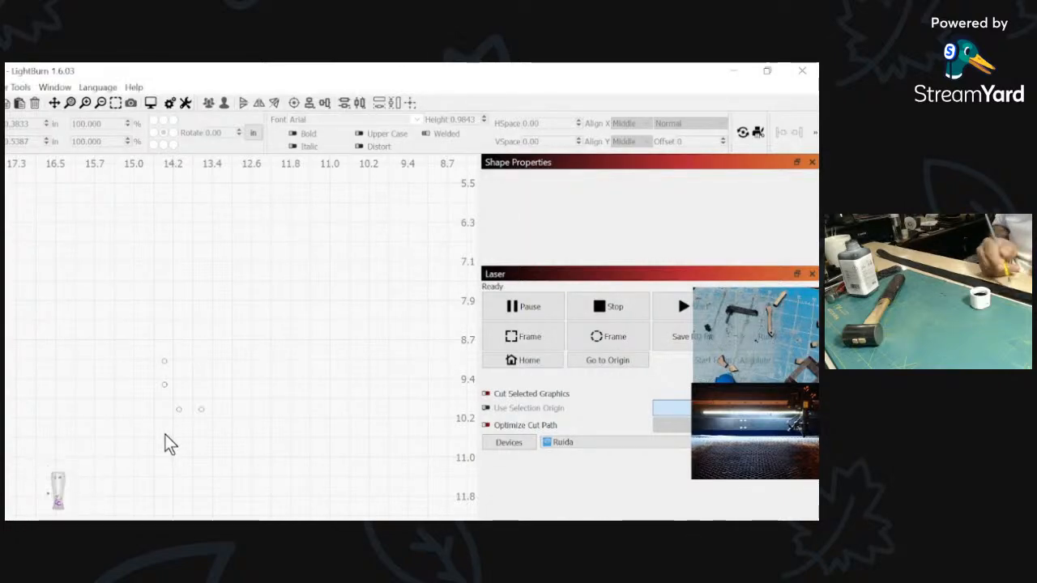
{"action": "key", "text": "ctrl+z"}
{"action": "key", "text": "ctrl+z"}
{"action": "key", "text": "ctrl+z"}
{"action": "key", "text": "ctrl+z"}
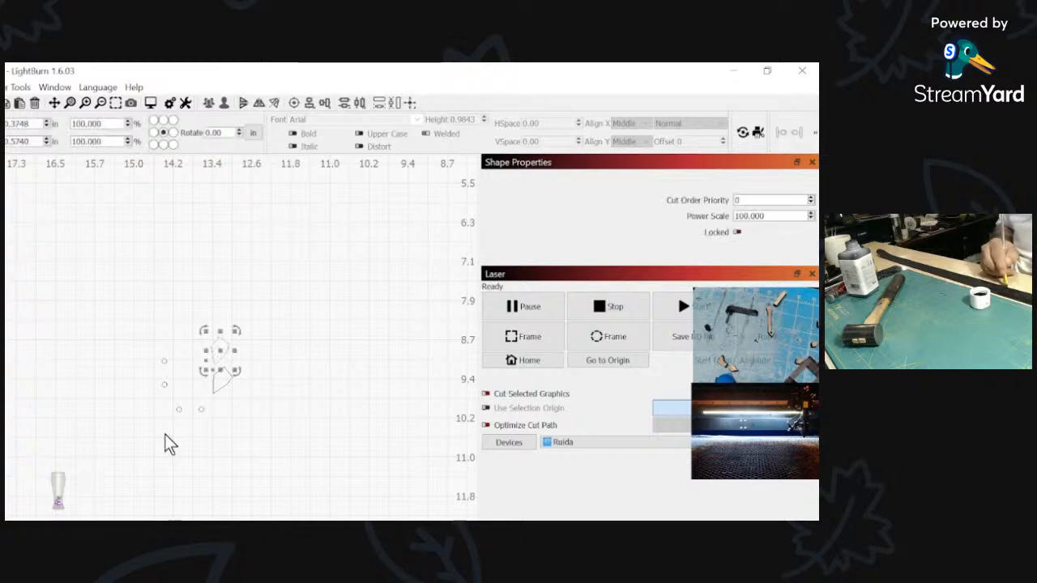
{"action": "key", "text": "ctrl+z"}
{"action": "key", "text": "ctrl+z"}
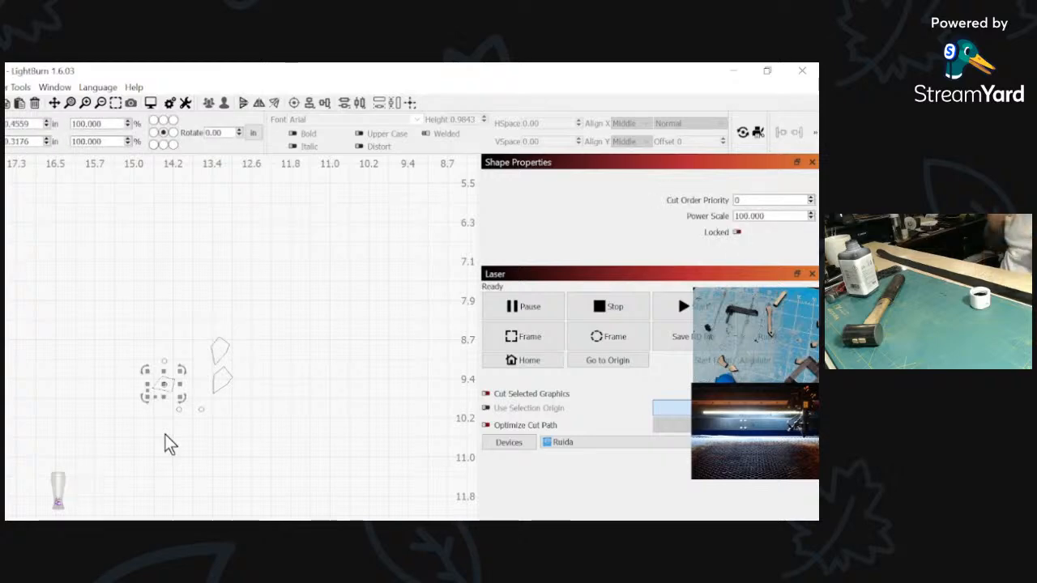
{"action": "key", "text": "ctrl+z"}
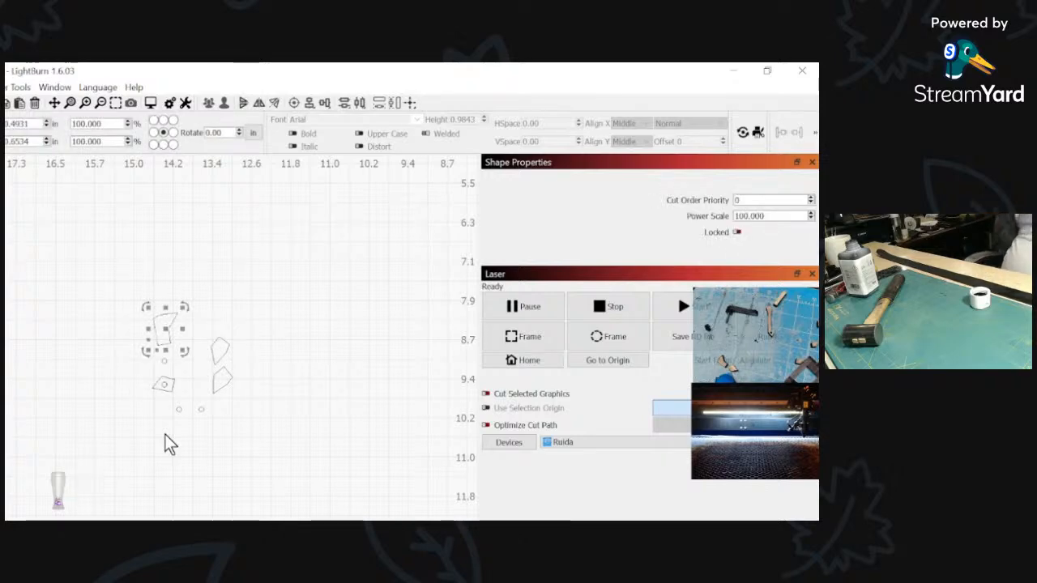
{"action": "key", "text": "ctrl+z"}
{"action": "key", "text": "ctrl+z"}
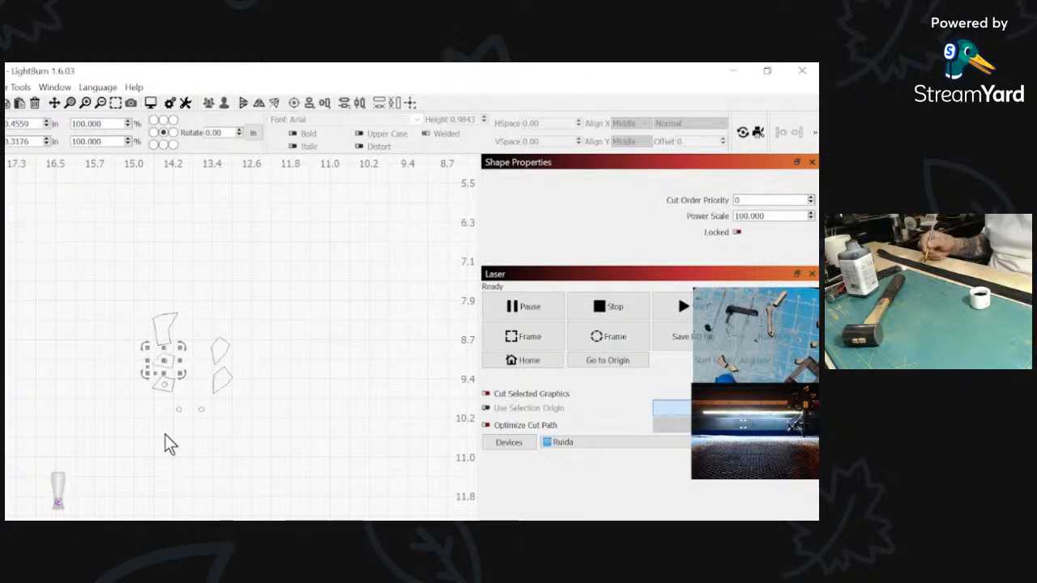
{"action": "key", "text": "ctrl+z"}
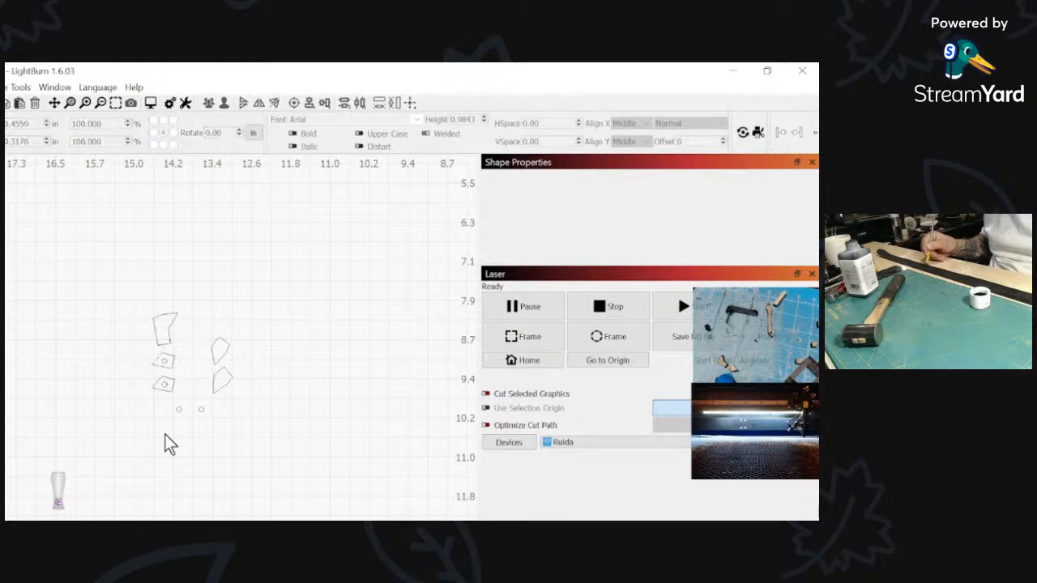
{"action": "key", "text": "ctrl+z"}
{"action": "key", "text": "ctrl+z"}
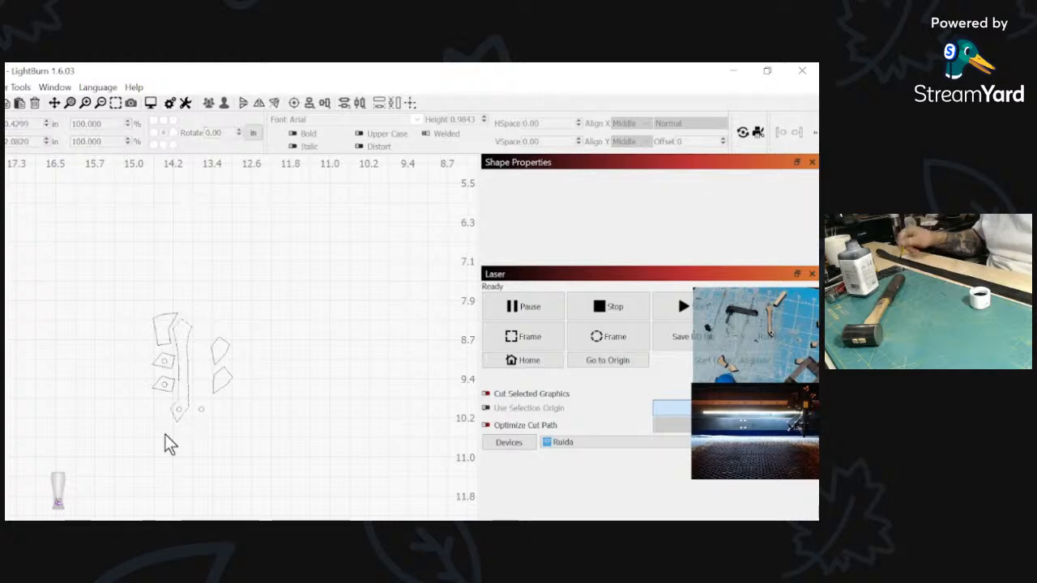
{"action": "key", "text": "ctrl+z"}
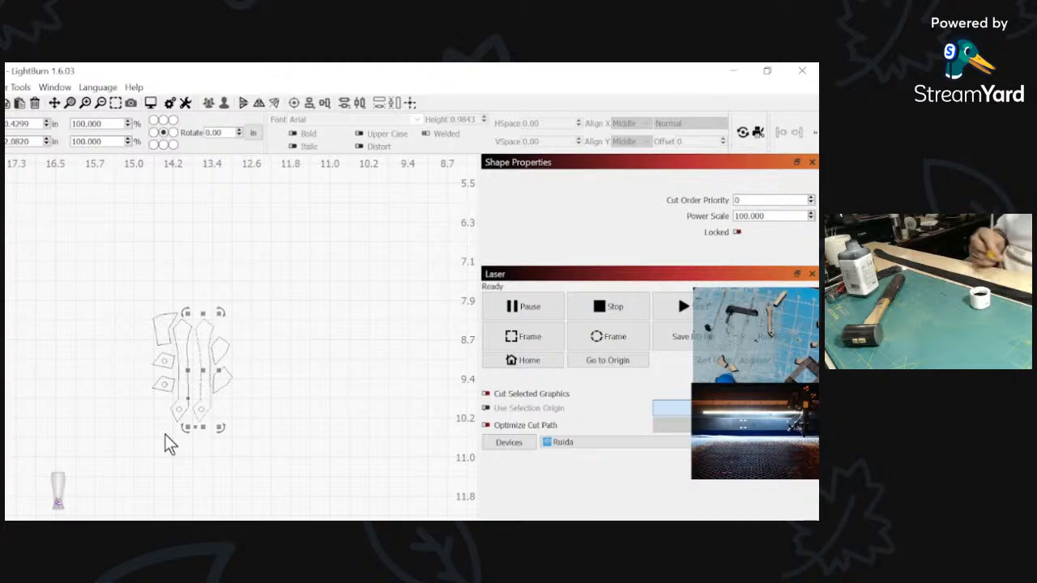
{"action": "left_click", "coordinate": [280, 425]}
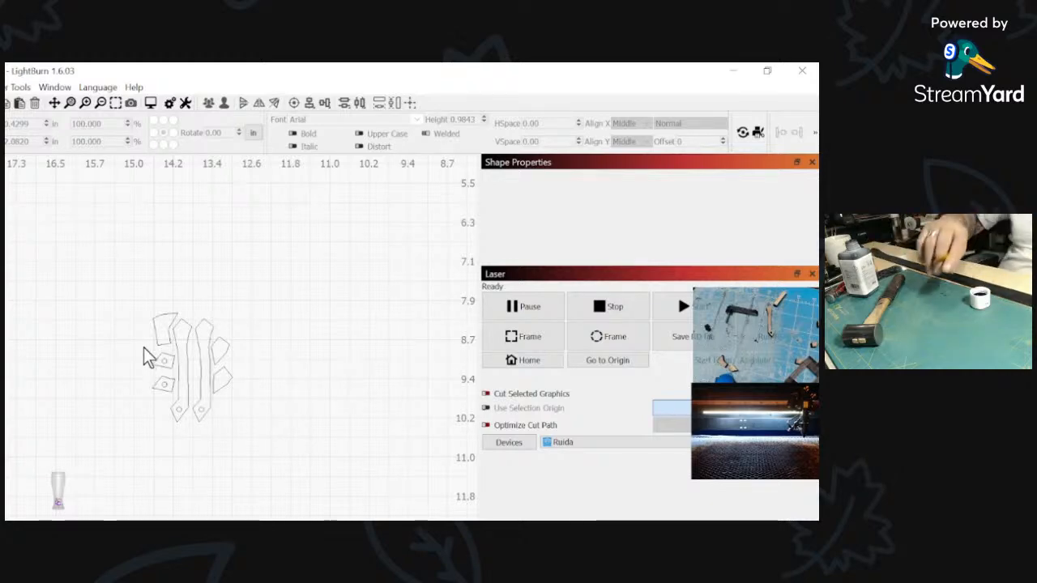
Step: Delete the two long struts with their holes and the three small parts without holes, keeping only the two holed tips
{"action": "left_click", "coordinate": [155, 401]}
{"action": "key", "text": "Delete"}
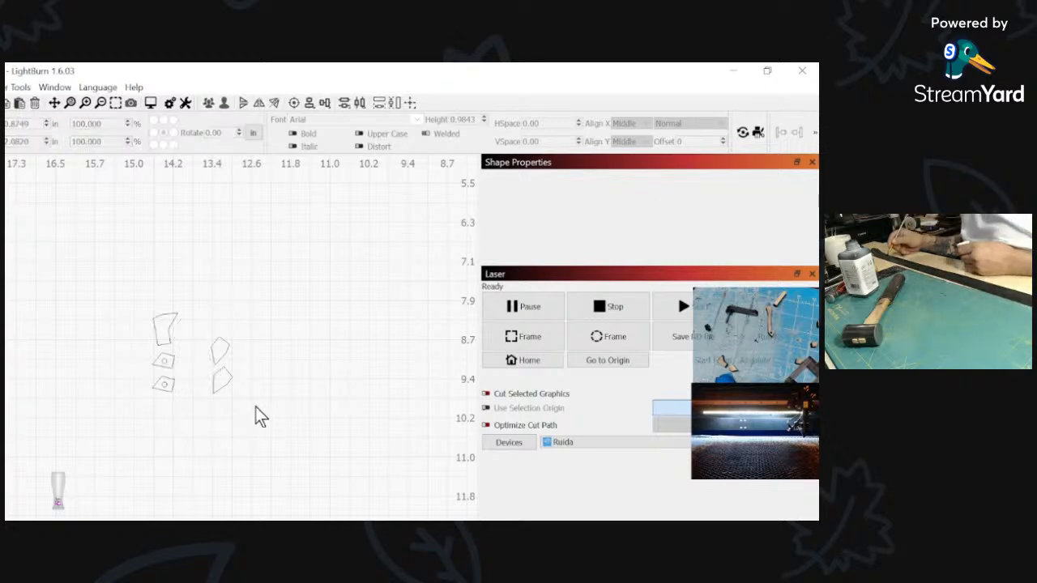
{"action": "left_click_drag", "start_coordinate": [225, 389], "coordinate": [143, 312]}
{"action": "key", "text": "Delete"}
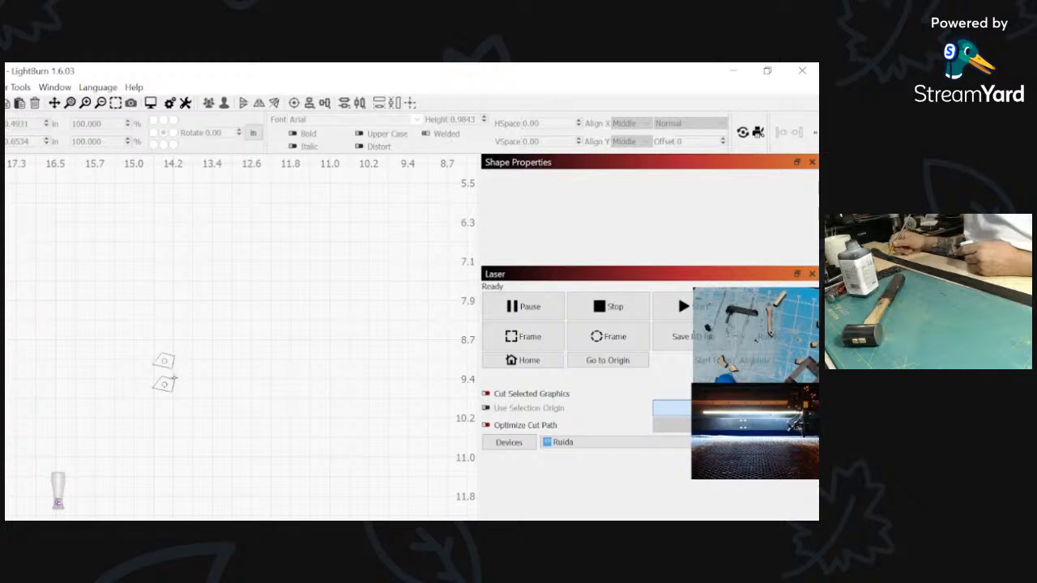
Step: Send the two small holed tips, outlines included, to the laser
{"action": "left_click", "coordinate": [776, 306]}
{"action": "left_click", "coordinate": [362, 359]}
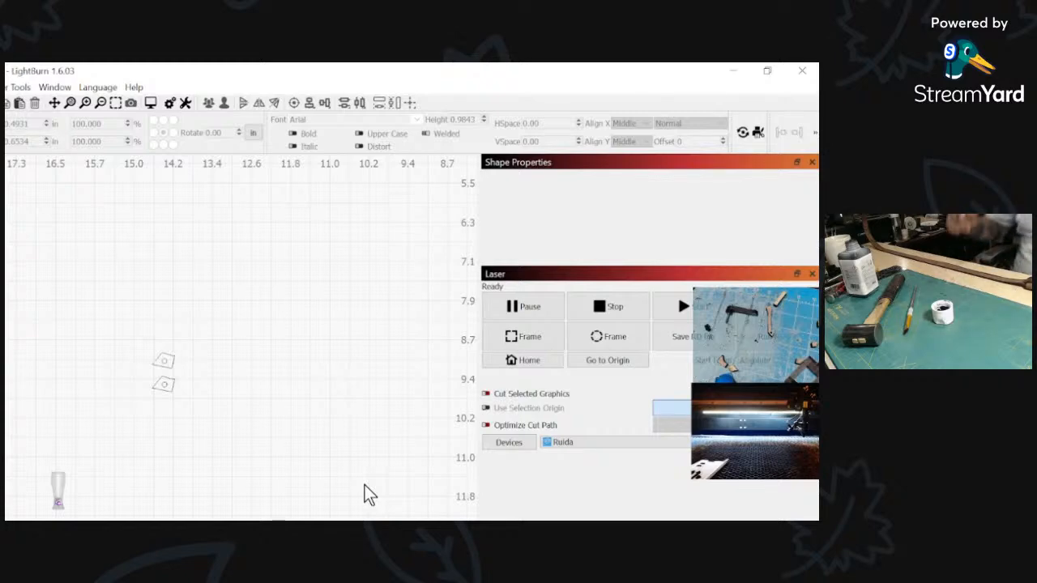
{"action": "scroll", "coordinate": [364, 484], "scroll_direction": "up", "scroll_amount": 1}
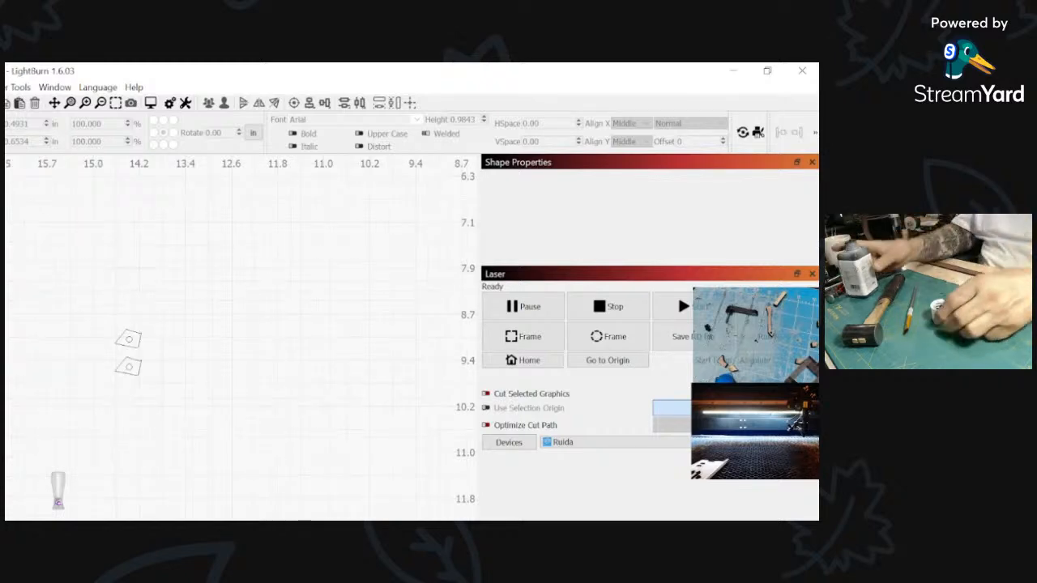